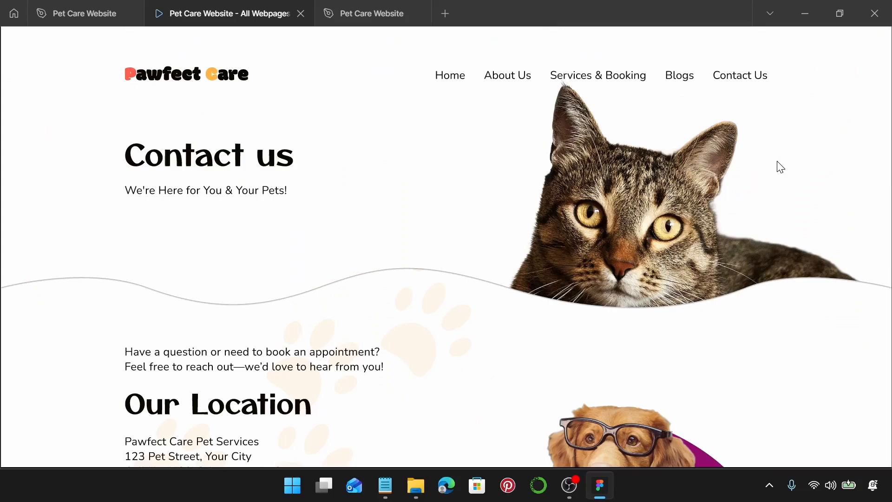
Step: Review the Contact us prototype page's wavy cat header and the pet photos beside the Blogs frame
scroll(778, 163, down, 20)
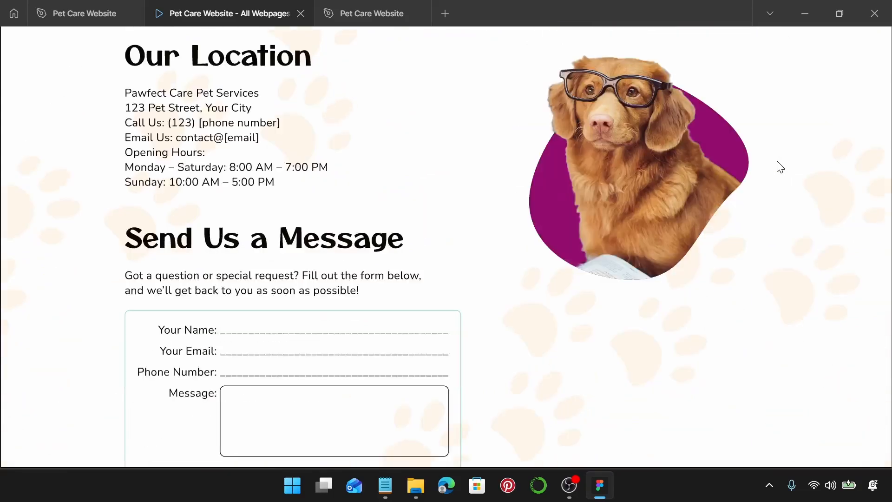
scroll(778, 161, up, 20)
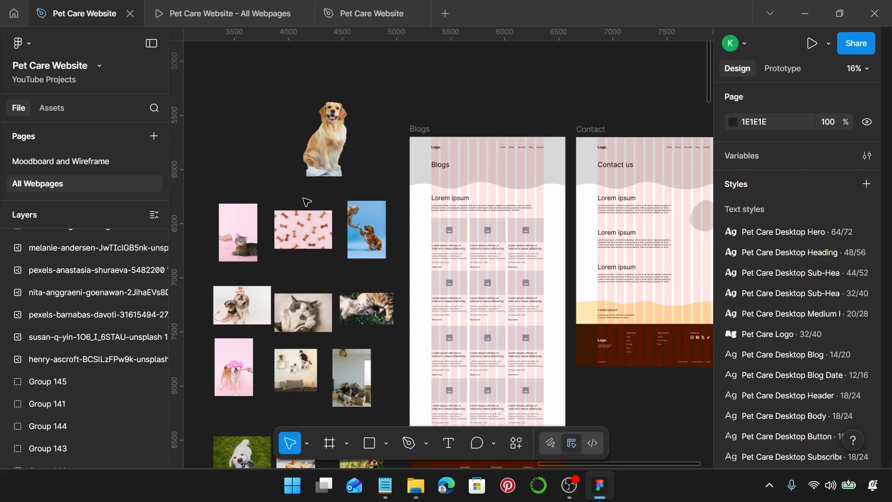
scroll(307, 202, down, 2)
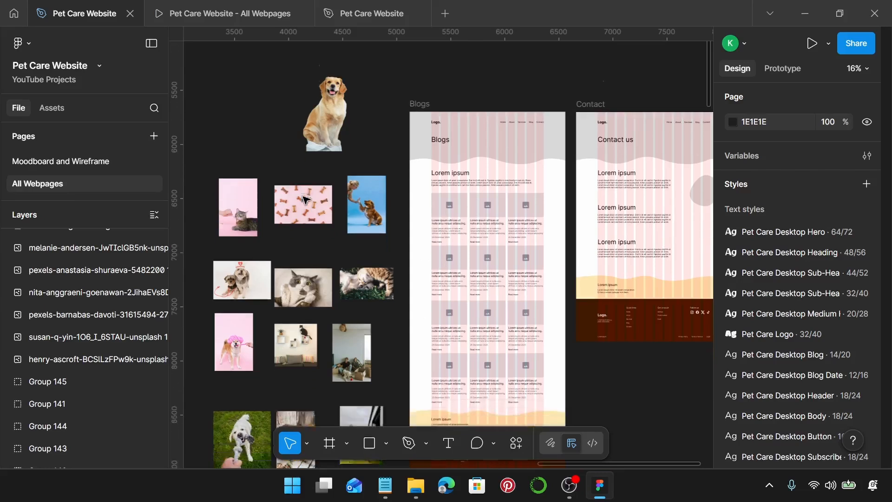
scroll(305, 200, down, 1)
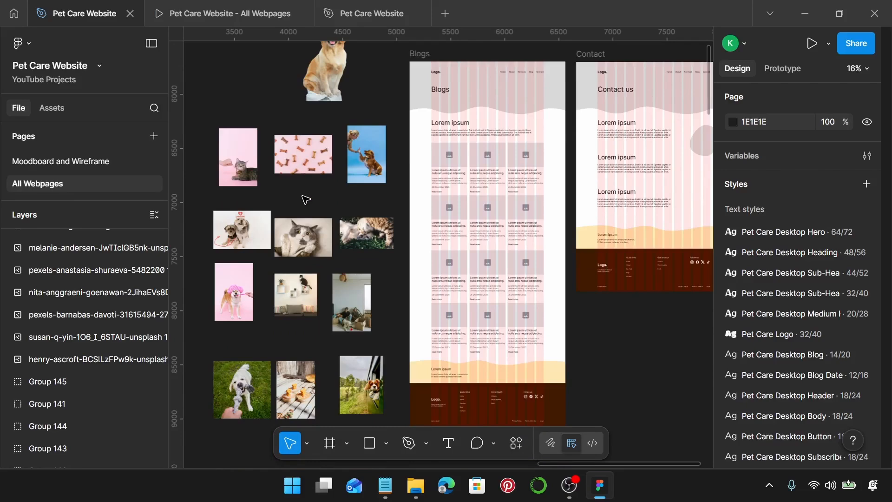
scroll(306, 200, up, 6)
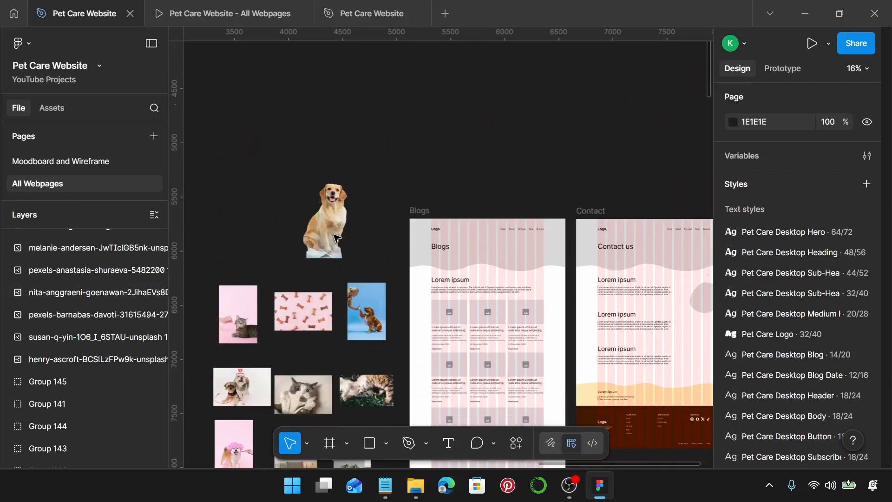
Step: Place a copy of the Blogs frame's grey wavy header shape outside the frame, just left of the dog cutout
scroll(384, 263, left, 9)
scroll(396, 270, right, 5)
scroll(462, 278, up, 2)
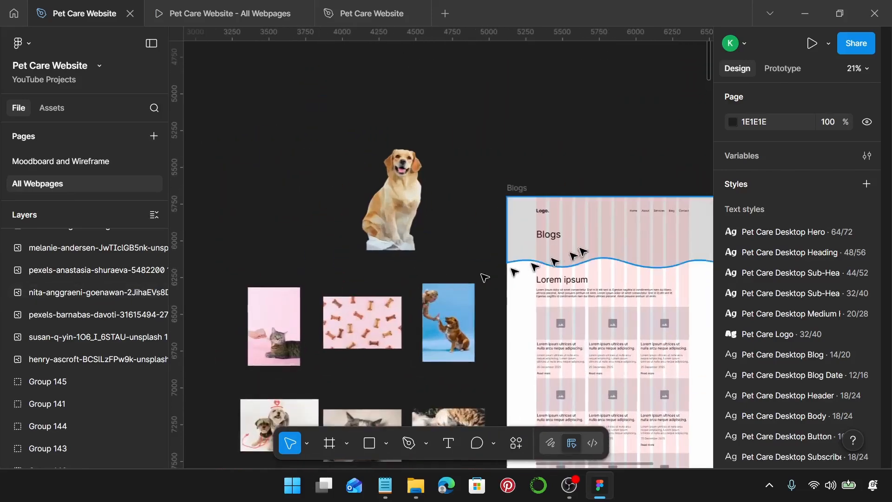
click(598, 248)
drag(603, 245, 265, 201)
scroll(289, 199, left, 4)
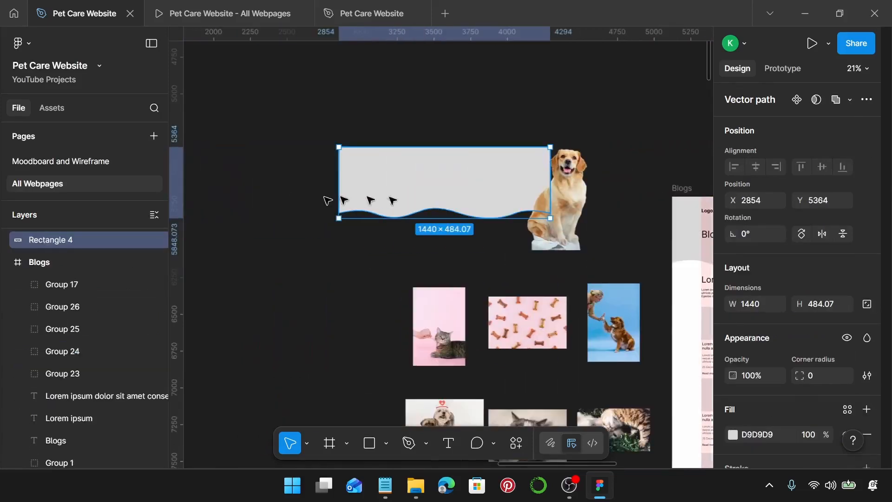
drag(463, 195, 421, 198)
Step: Set the copied wavy shape's height to 455
scroll(421, 198, up, 2)
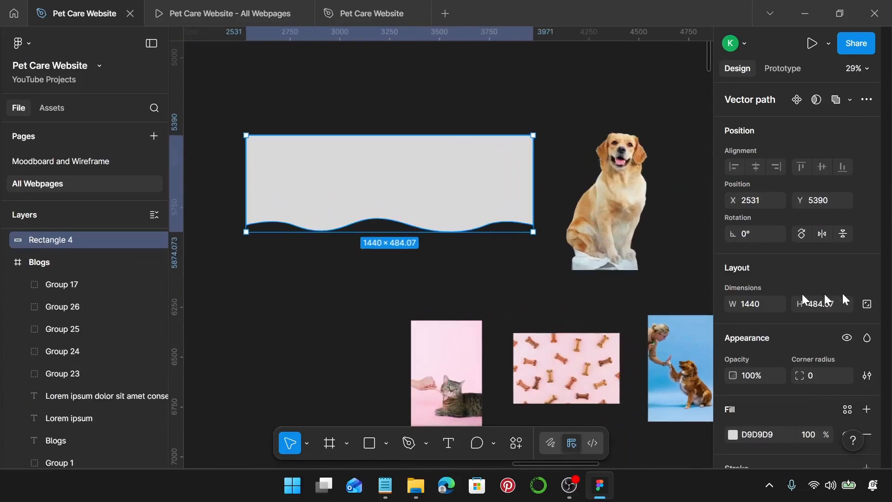
click(813, 308)
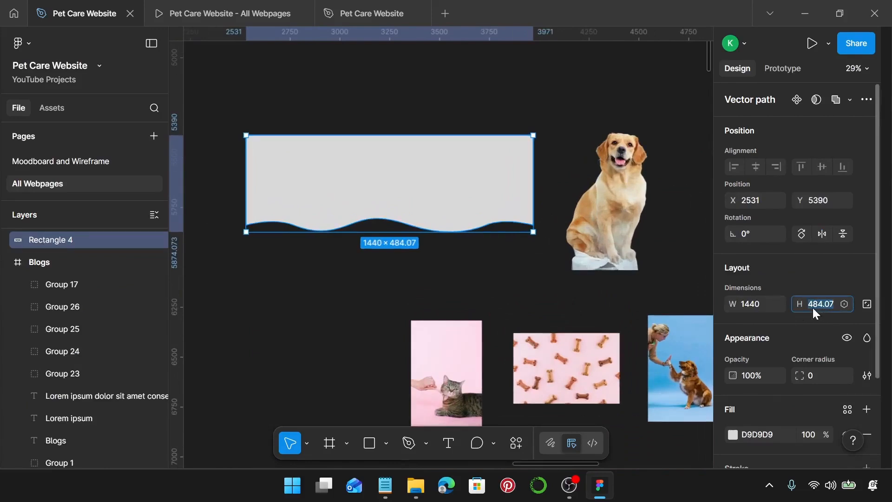
key(Return)
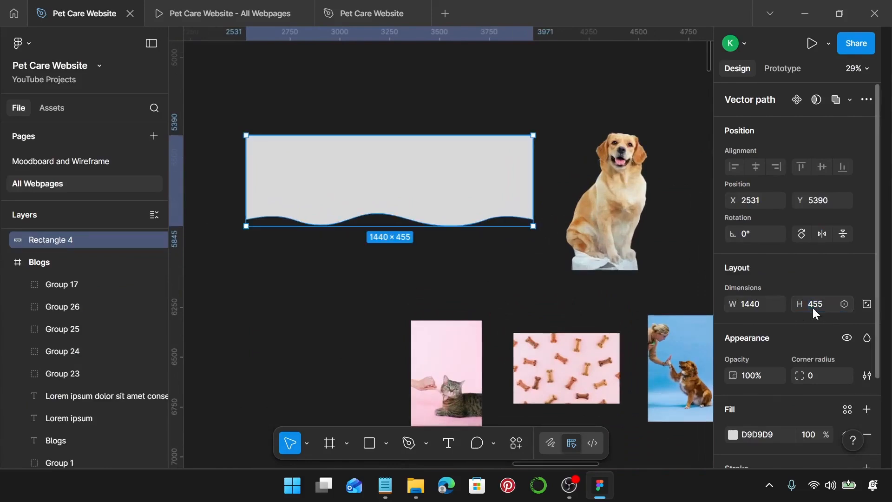
Step: Set the sitting dog cutout's width to 550 with its proportions kept
click(625, 219)
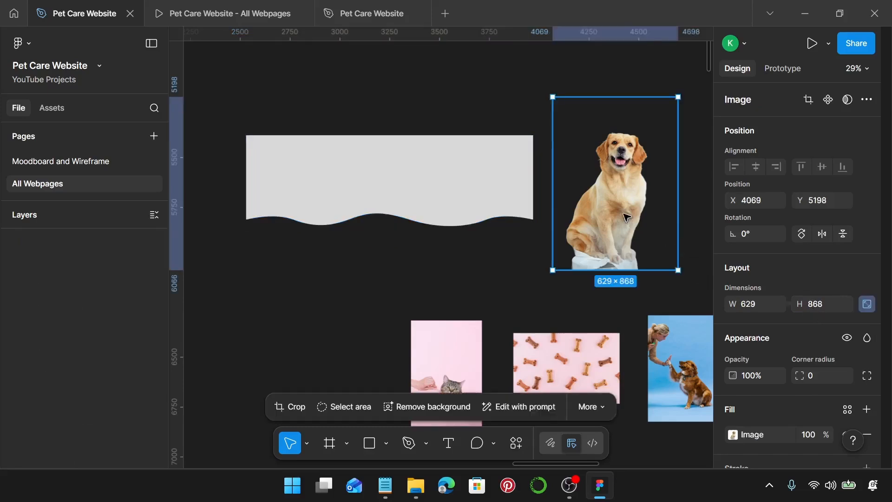
scroll(625, 219, right, 2)
scroll(625, 219, right, 1)
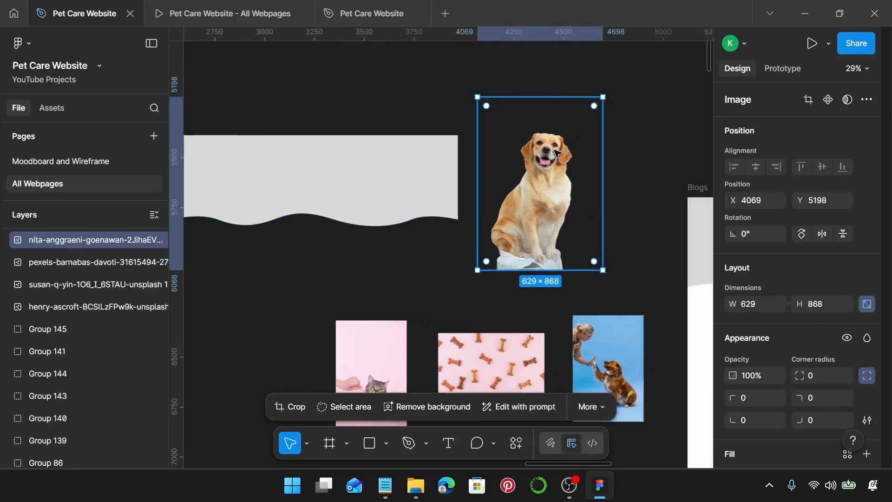
scroll(556, 153, up, 3)
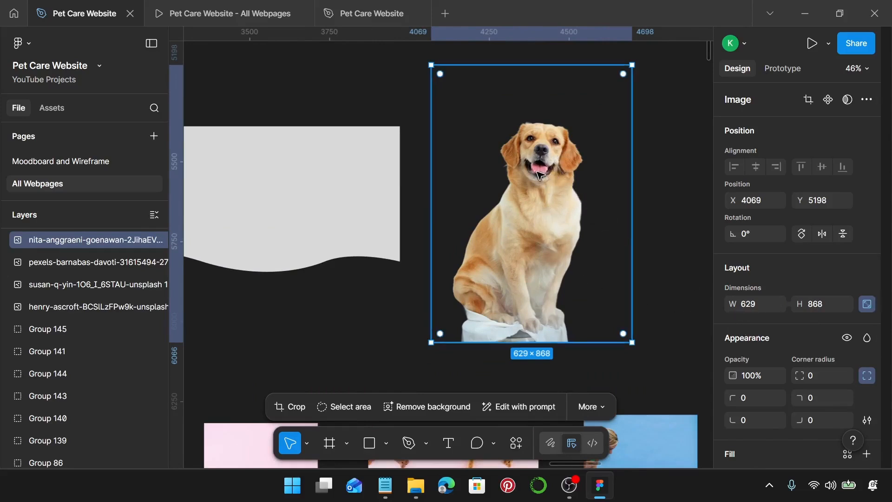
click(751, 307)
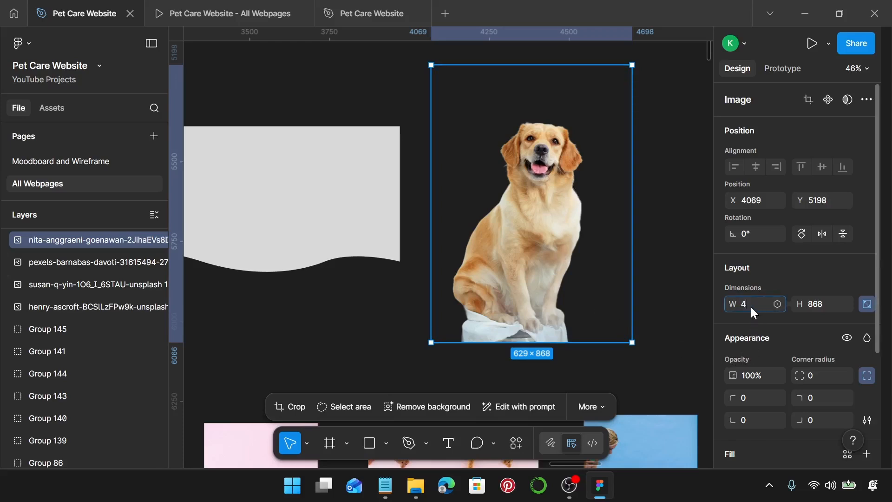
text(550)
key(Return)
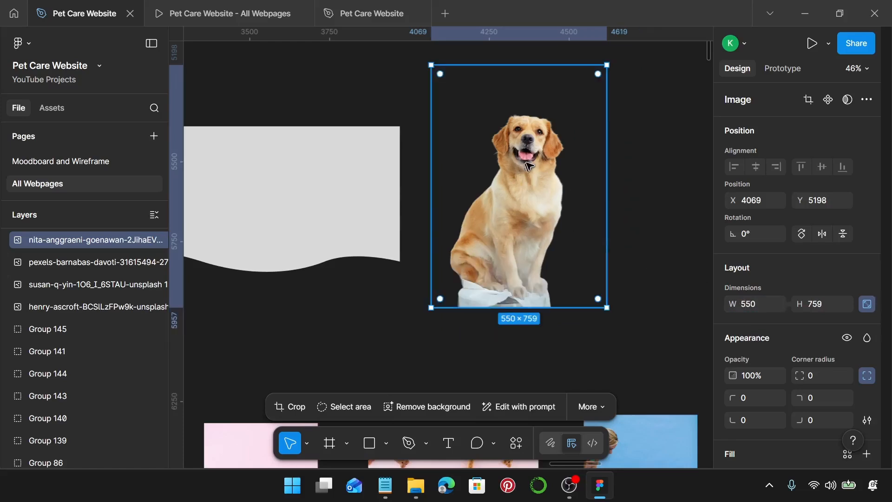
Step: Crop the dog image from its lower edge to a height of 480
double_click(530, 165)
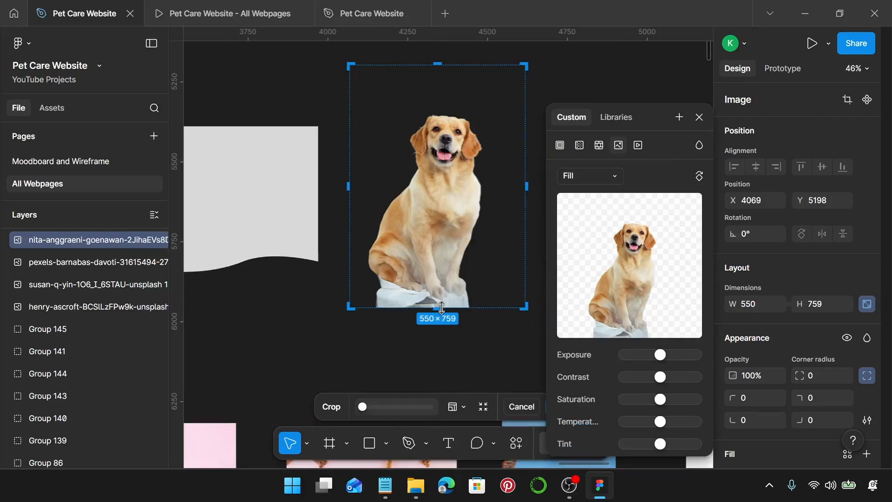
drag(441, 308, 453, 223)
scroll(429, 230, up, 8)
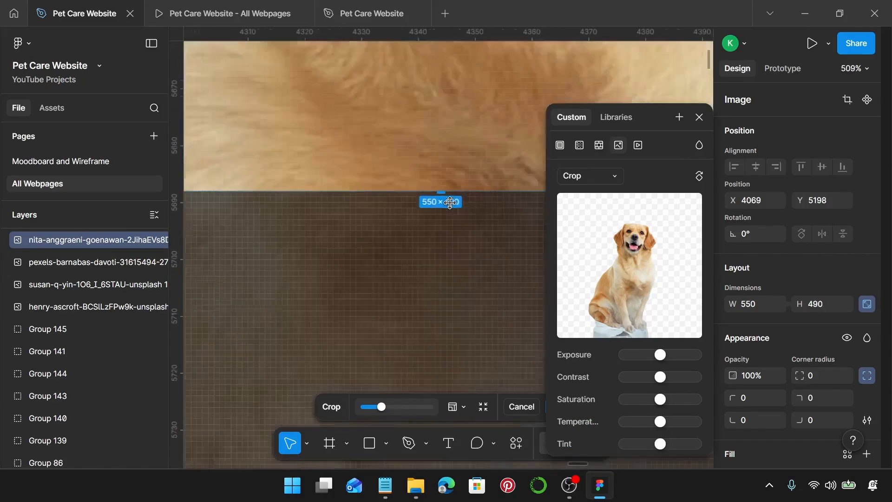
scroll(450, 203, up, 4)
drag(443, 190, 453, 109)
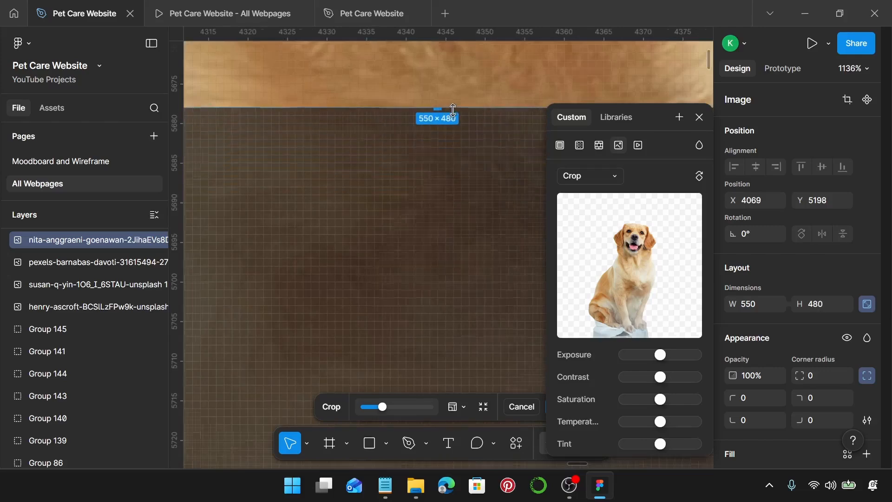
scroll(453, 109, down, 10)
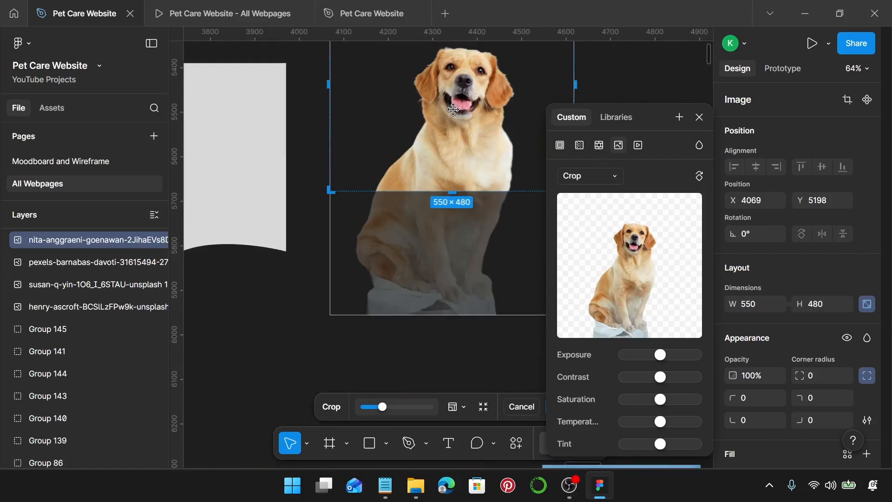
scroll(453, 111, down, 3)
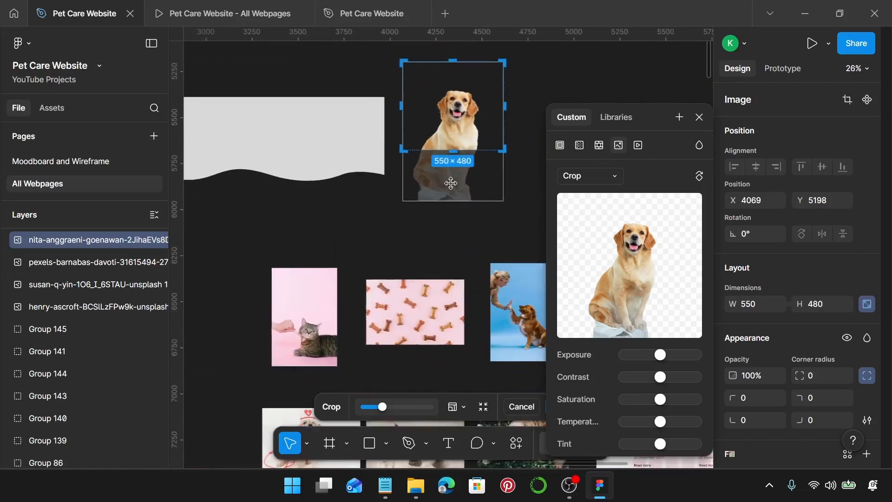
Step: Enlarge the dog photo inside the 550 × 480 crop area and shift it so the head and chest show
scroll(451, 184, down, 2)
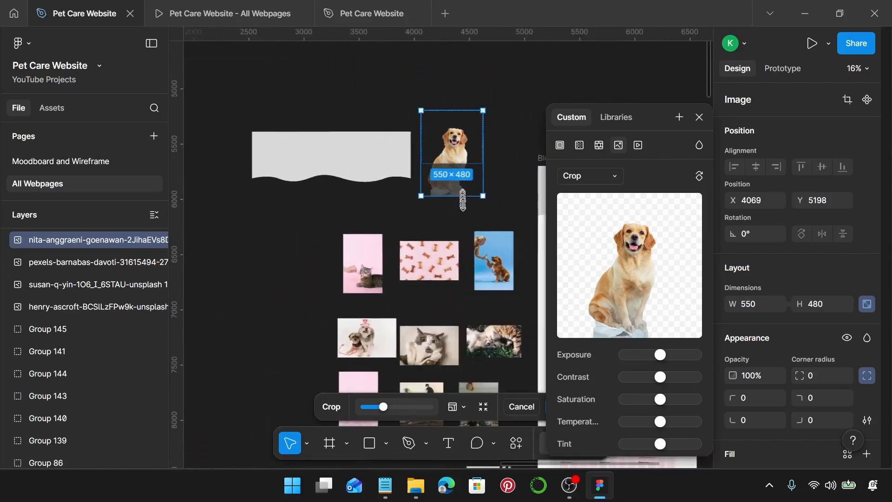
drag(463, 199, 466, 244)
scroll(452, 187, up, 3)
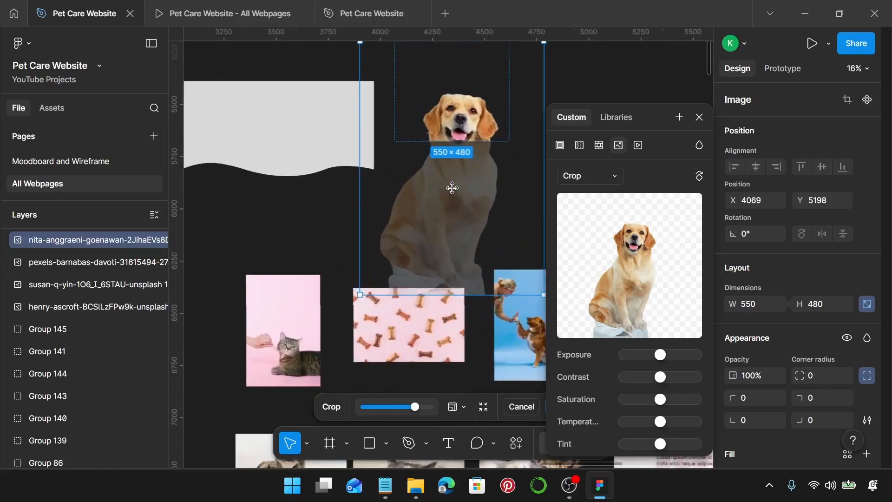
drag(460, 209, 454, 182)
scroll(454, 180, up, 2)
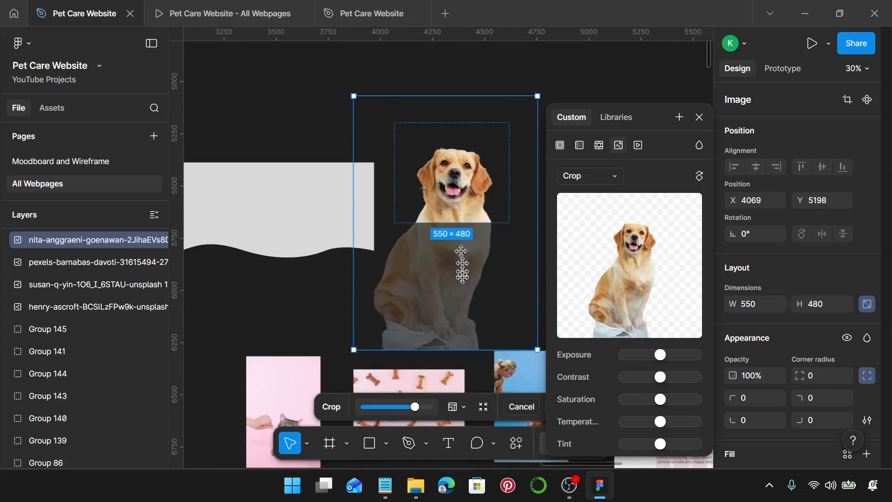
drag(477, 93, 480, 73)
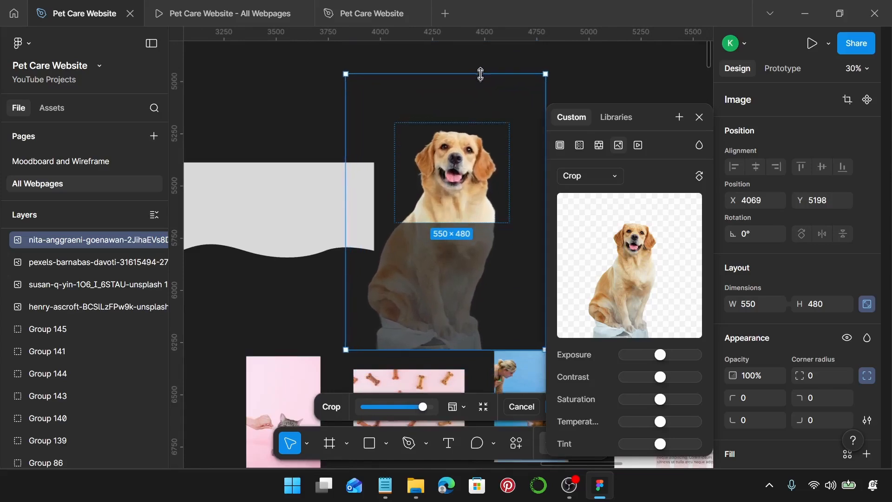
scroll(465, 114, up, 1)
scroll(465, 115, up, 1)
Step: Fine-tune the photo's scale and position so the dog's face sits centred in the crop area, and apply the crop
drag(456, 151, 456, 165)
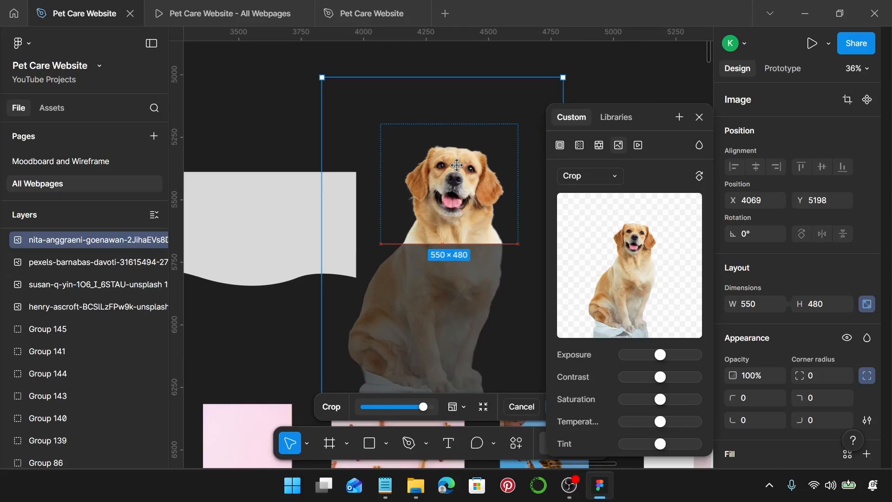
scroll(457, 165, up, 3)
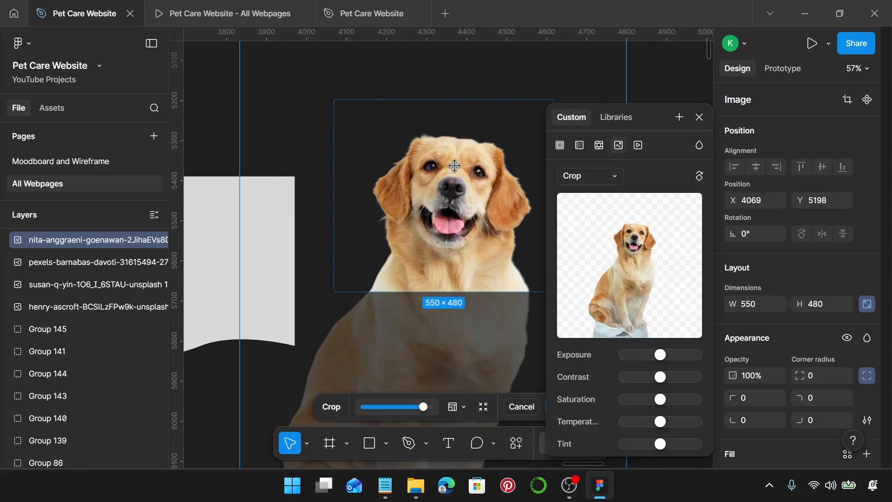
scroll(455, 166, down, 2)
drag(272, 162, 259, 163)
scroll(257, 163, right, 1)
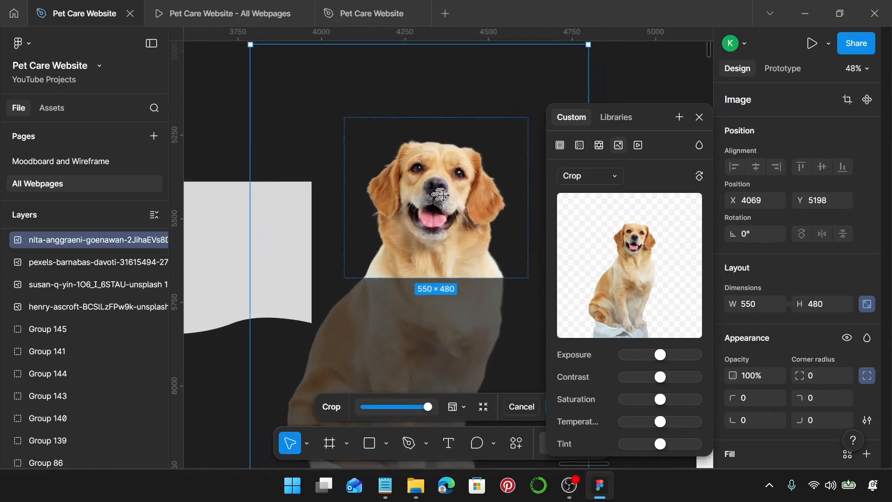
drag(437, 194, 442, 197)
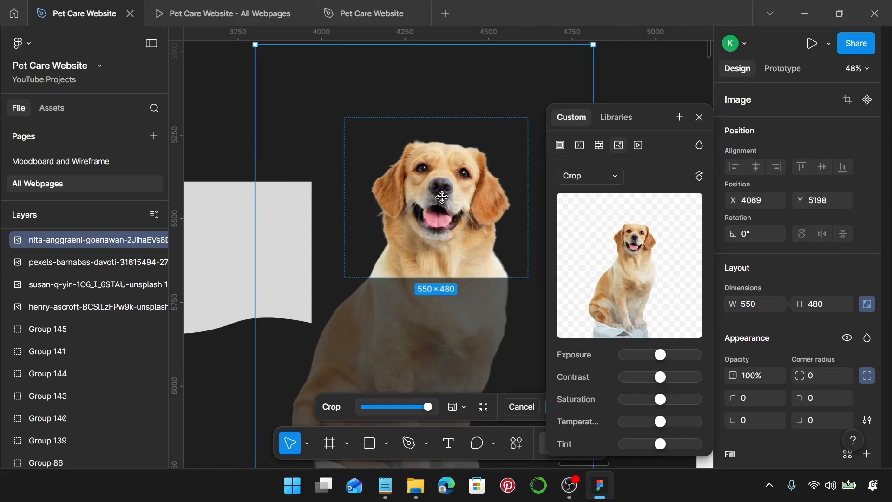
drag(442, 197, 440, 194)
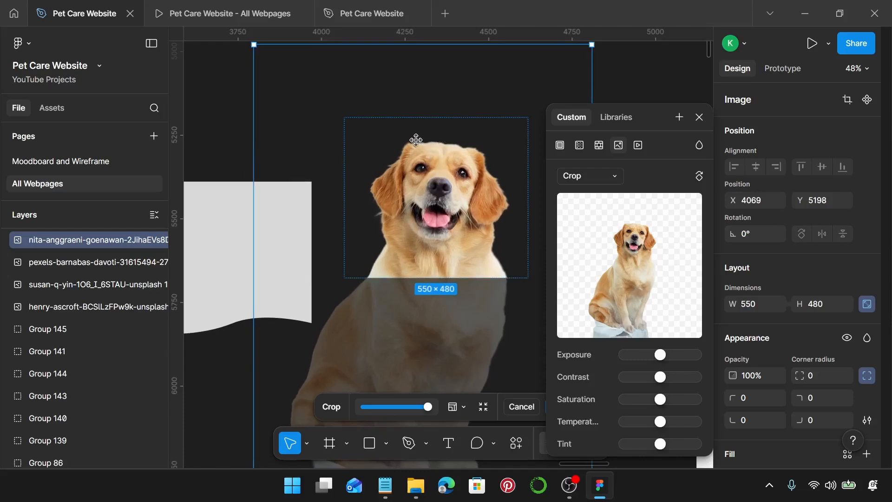
key(Return)
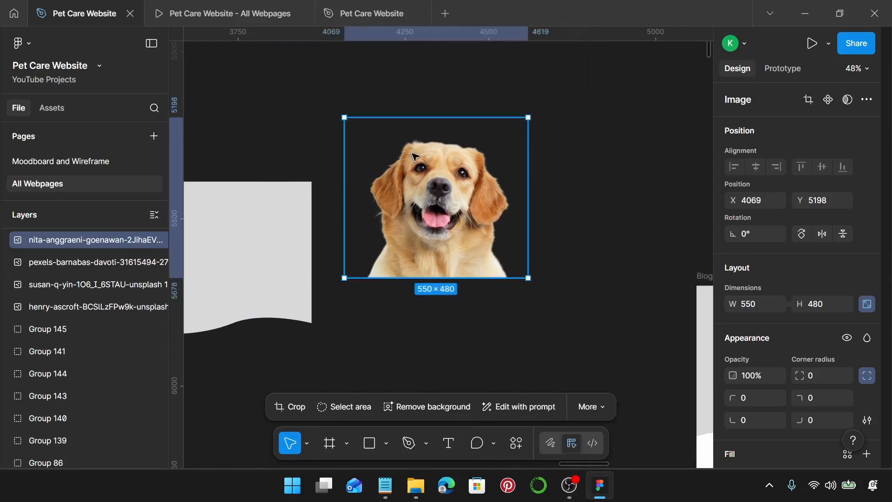
Step: Duplicate the grey wavy shape in place
scroll(415, 157, down, 3)
scroll(418, 177, left, 4)
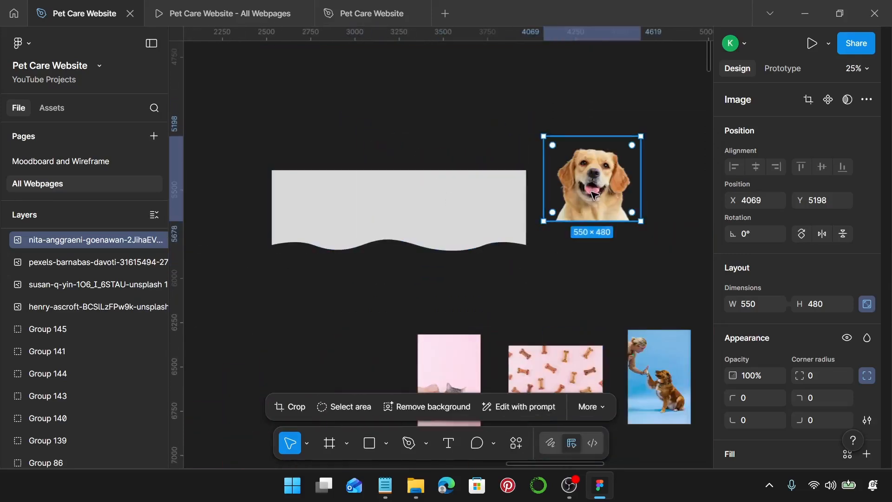
click(411, 217)
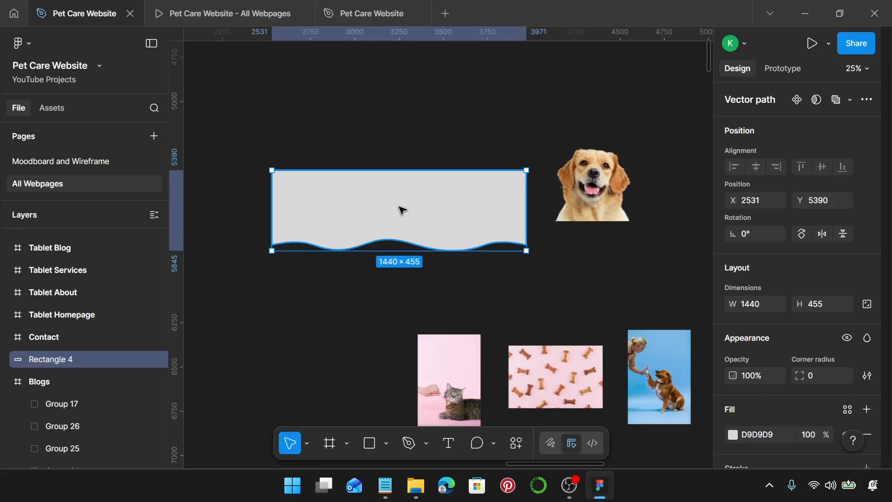
key(ctrl+d)
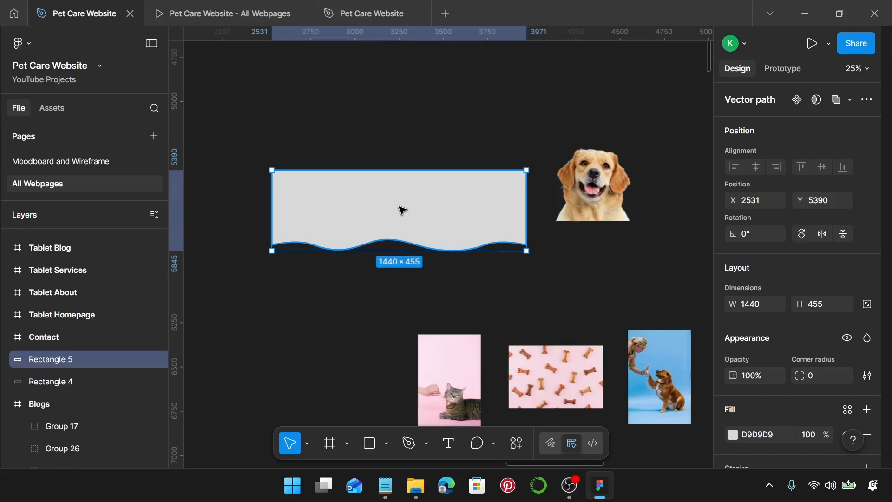
Step: Move the cropped dog image over the wavy shape's right half, overlapping its lower wave, at about X 3205, Y 5420
click(595, 204)
mouse_move(597, 179)
mouse_down()
mouse_move(472, 210)
mouse_move(470, 247)
mouse_up()
scroll(474, 210, up, 5)
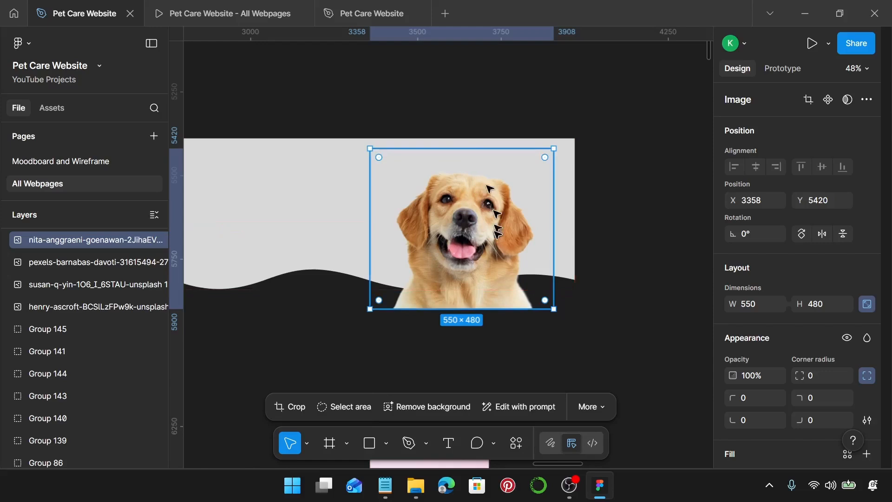
drag(499, 238, 429, 243)
key(alt)
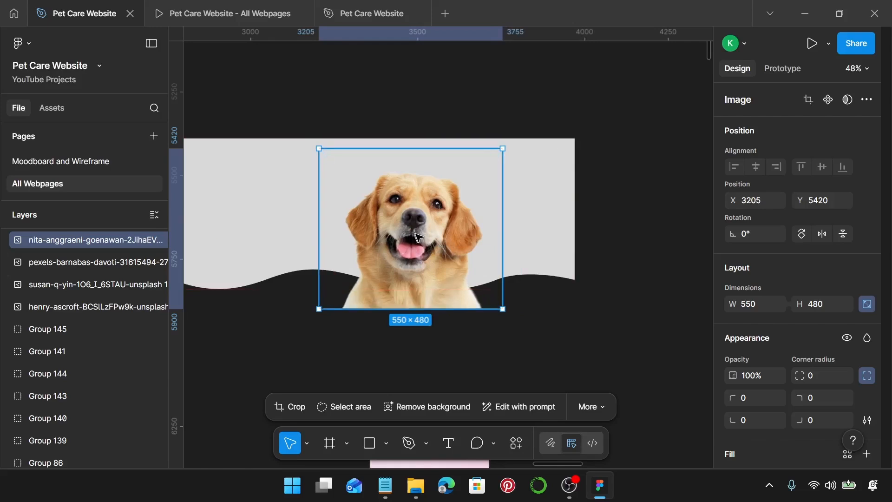
Step: Shift the dog image right over the wavy shape to about X 3261, keeping Y 5420
drag(506, 239, 513, 233)
key(alt)
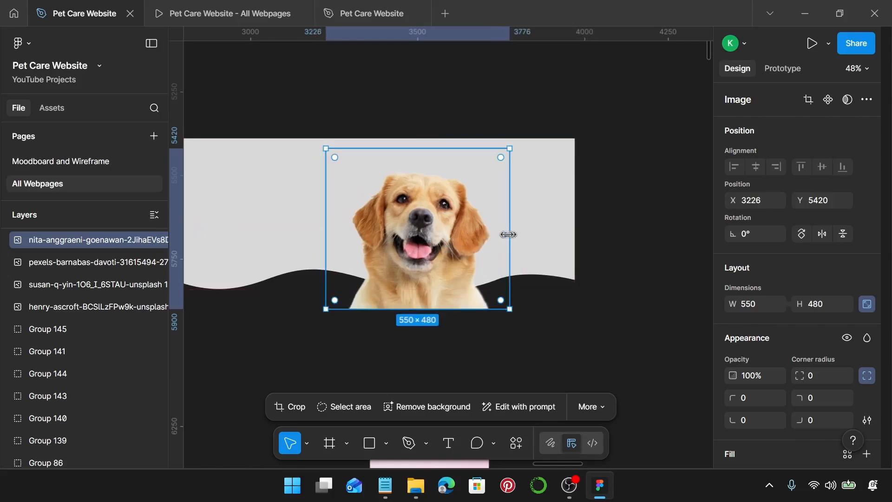
drag(453, 240, 468, 245)
key(alt)
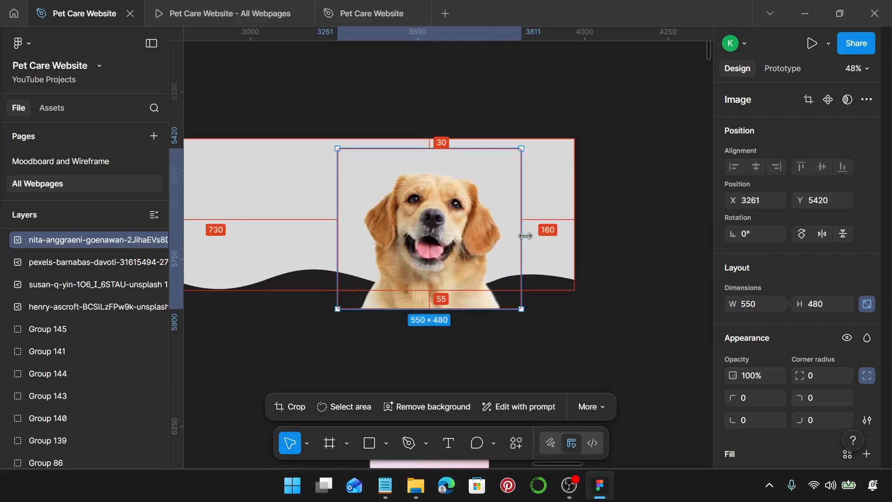
Step: Nudge the dog image left to X 3241, 180 px from the wavy shape's right edge
key(Left)
key(Left)
key(Left)
key(Left)
key(Left)
key(Left)
key(Left)
key(Left)
key(Left)
key(Left)
key(Left)
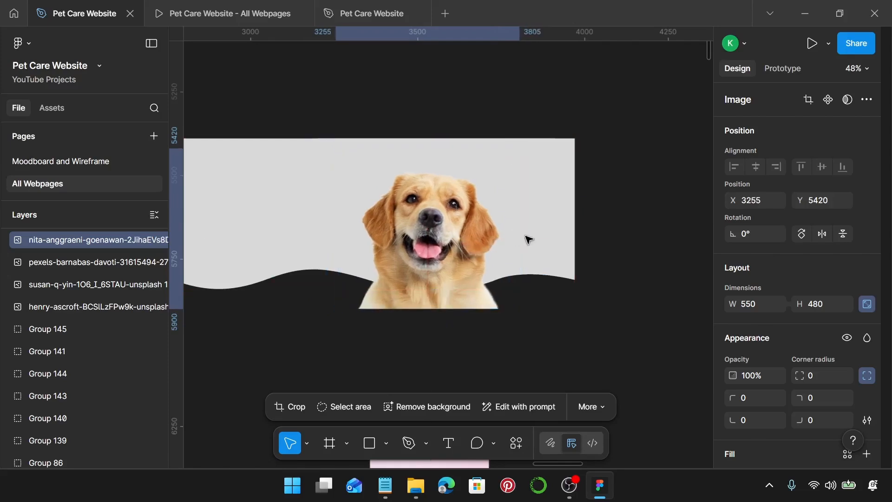
key(alt)
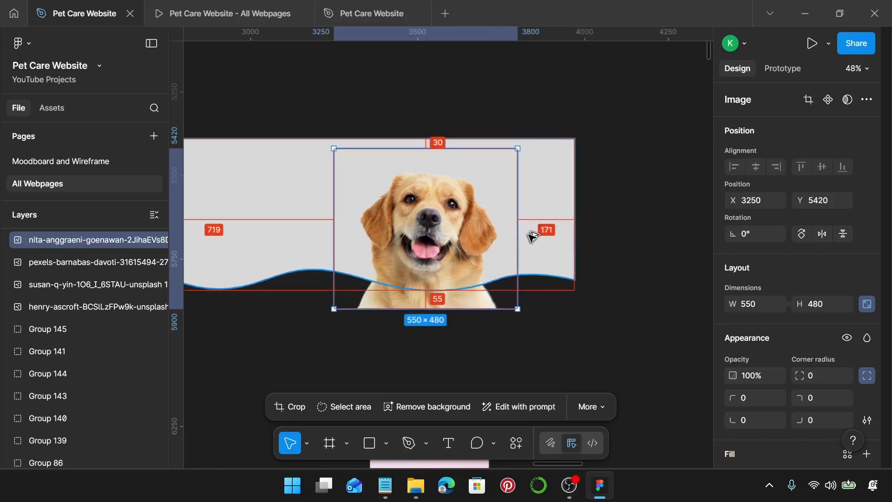
key(Left)
key(Left)
key(Left)
key(Left)
key(Left)
key(Left)
key(Left)
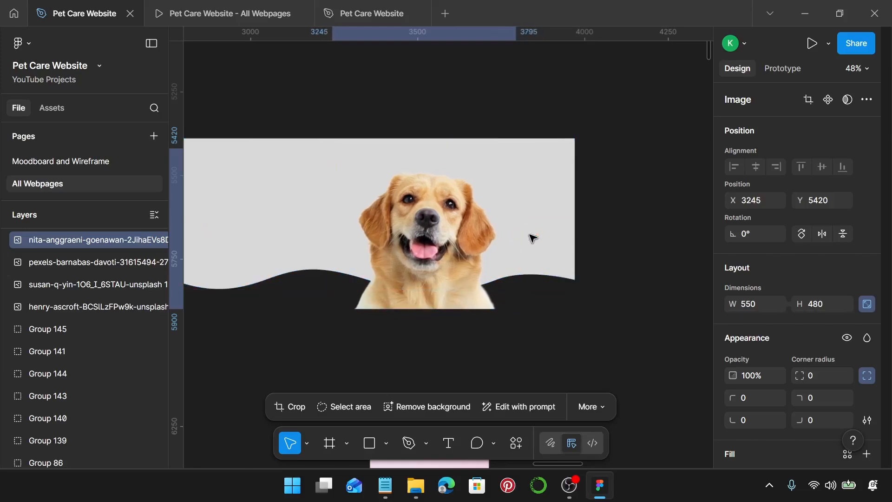
key(Left)
key(Left)
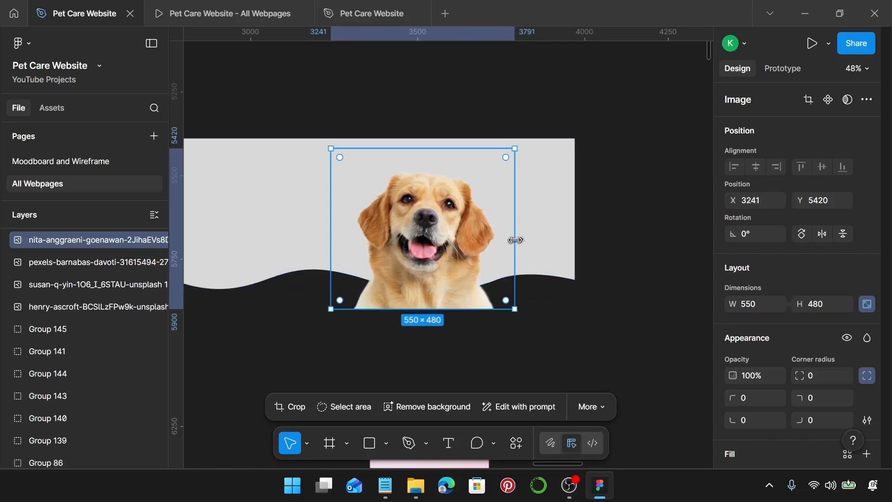
key(alt)
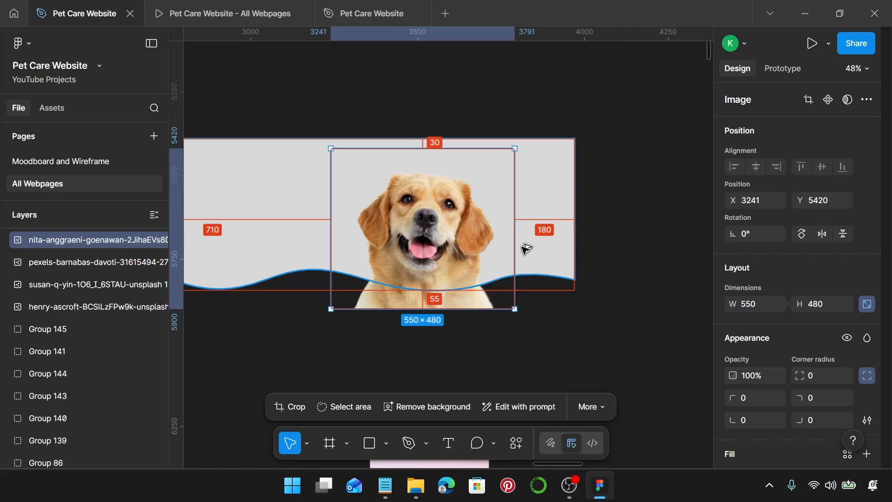
Step: Mask the dog image with the duplicated wavy shape, Rectangle 5, leaving Rectangle 4 outside the mask
scroll(526, 251, down, 3)
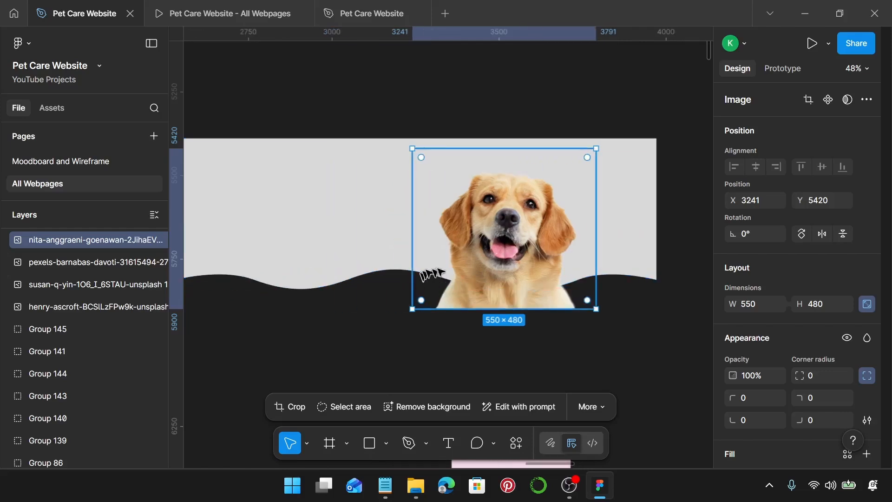
click(367, 235)
drag(207, 138, 465, 316)
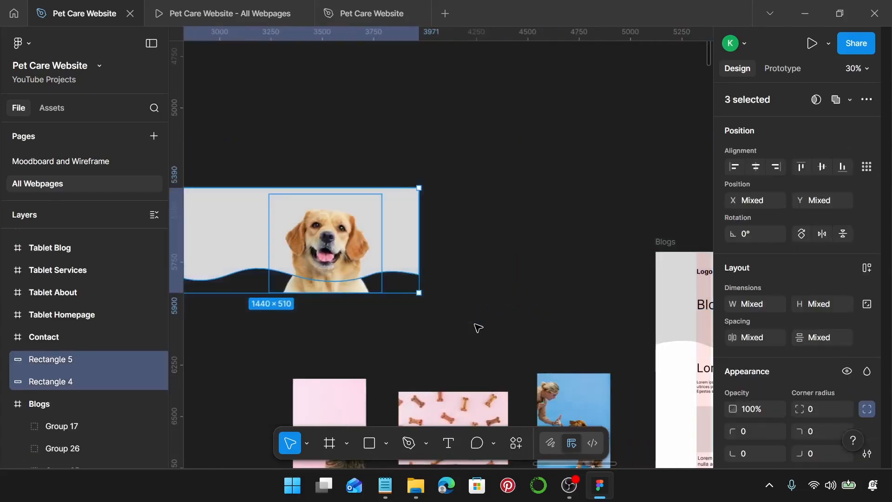
scroll(479, 328, left, 3)
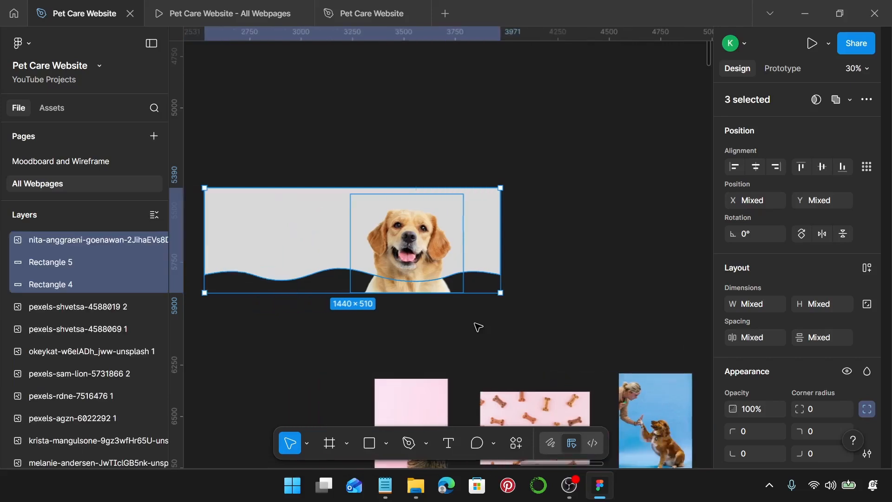
scroll(273, 255, left, 1)
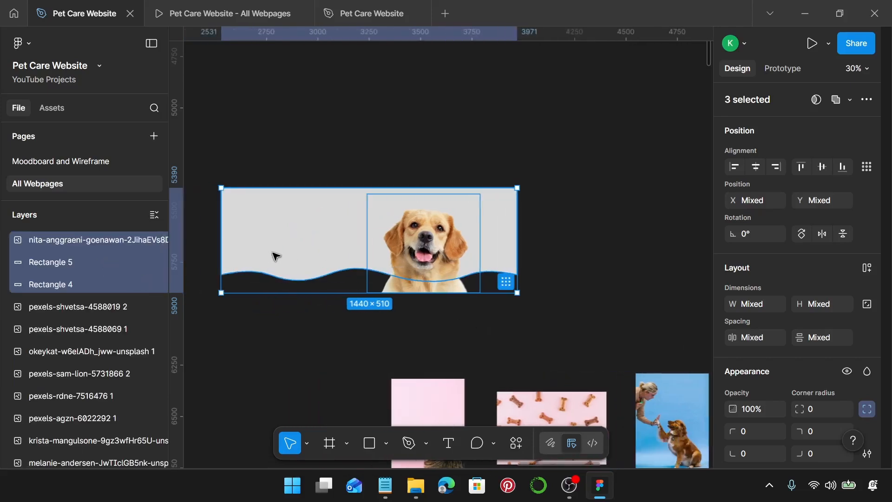
scroll(272, 255, left, 2)
click(79, 261)
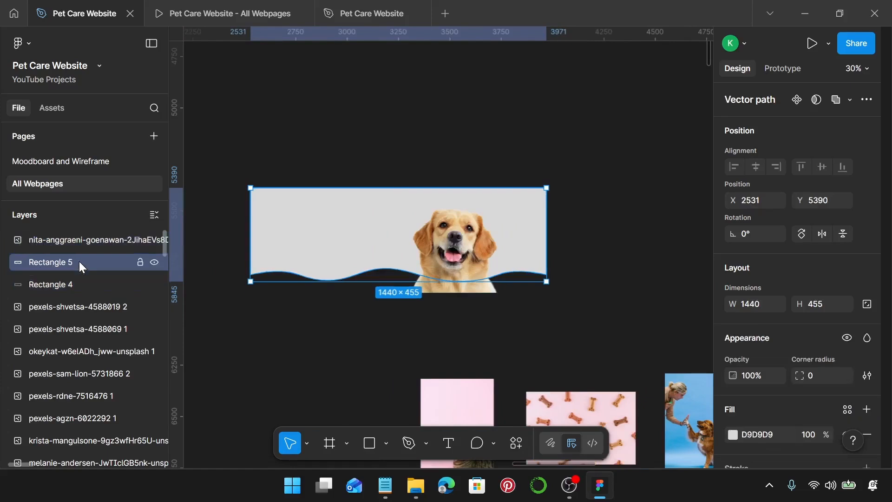
shift+click(89, 247)
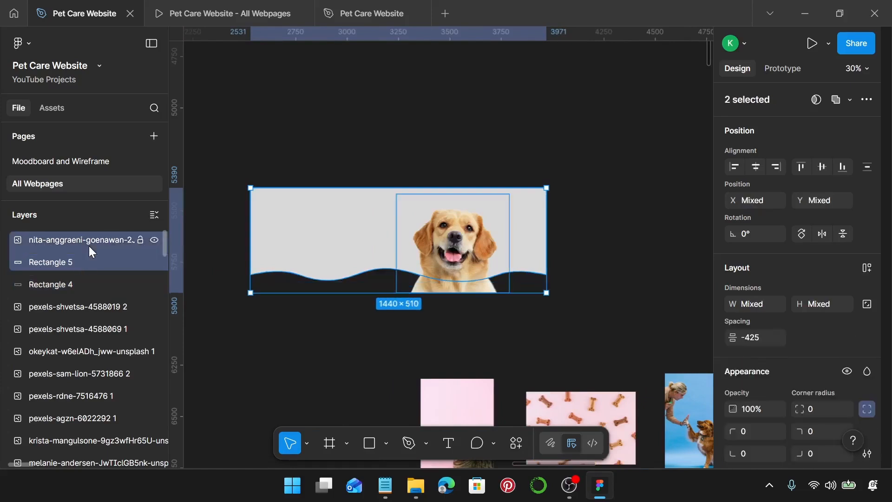
right_click(92, 264)
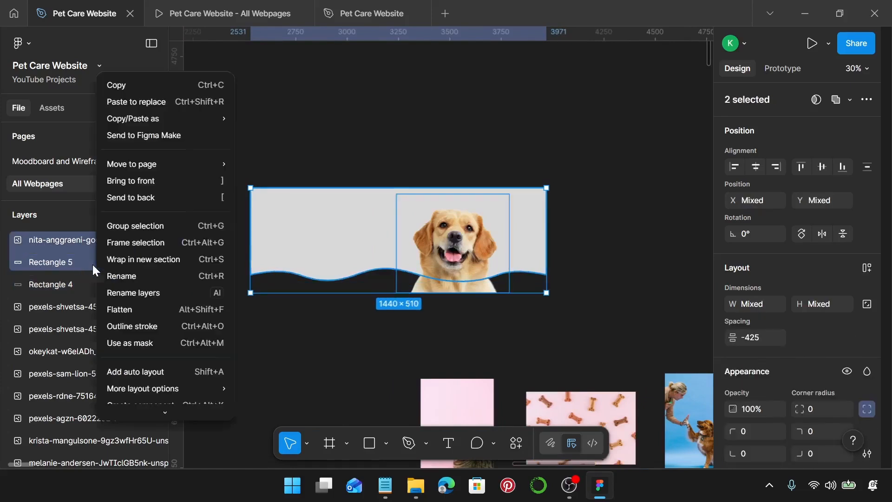
click(162, 347)
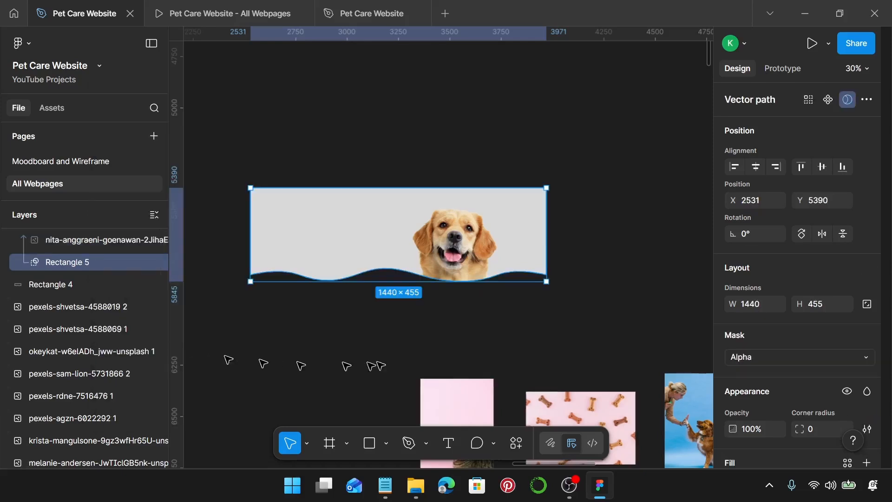
Step: Copy the properties of the wavy background shape, Rectangle 4, in the Services page's header group
scroll(356, 340, up, 1)
click(88, 284)
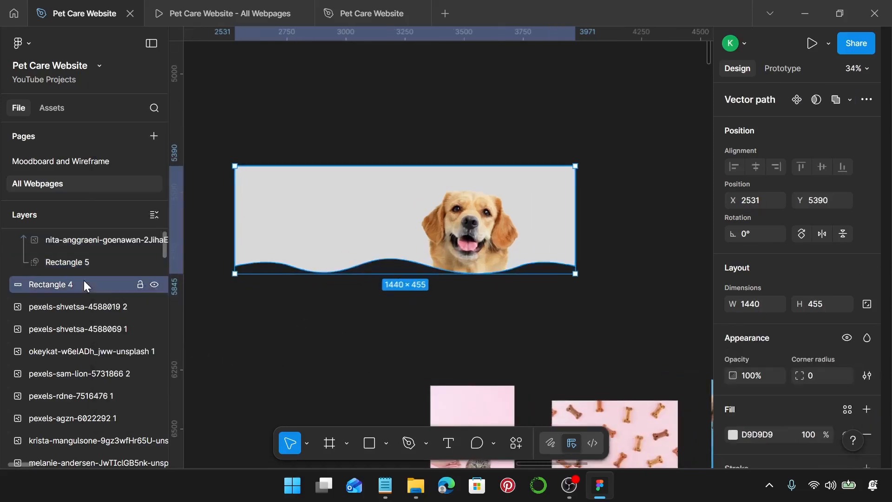
scroll(530, 223, down, 4)
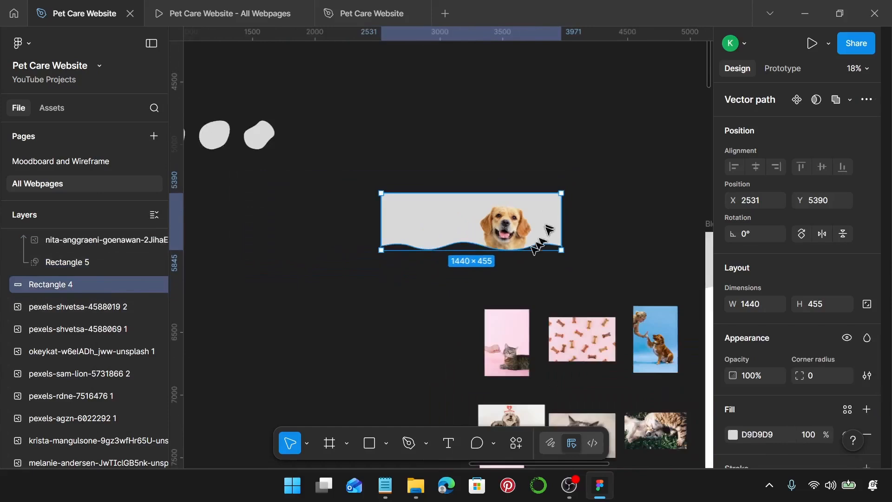
scroll(504, 265, left, 5)
scroll(258, 295, up, 2)
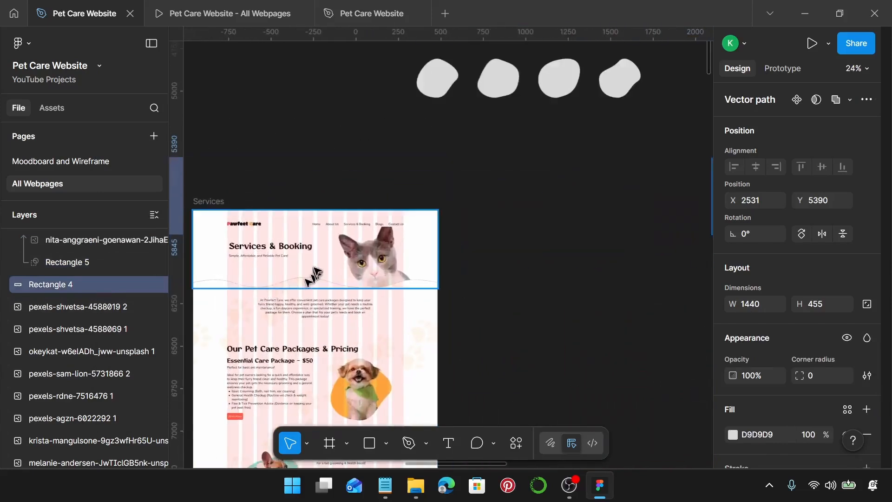
click(314, 269)
scroll(84, 384, down, 3)
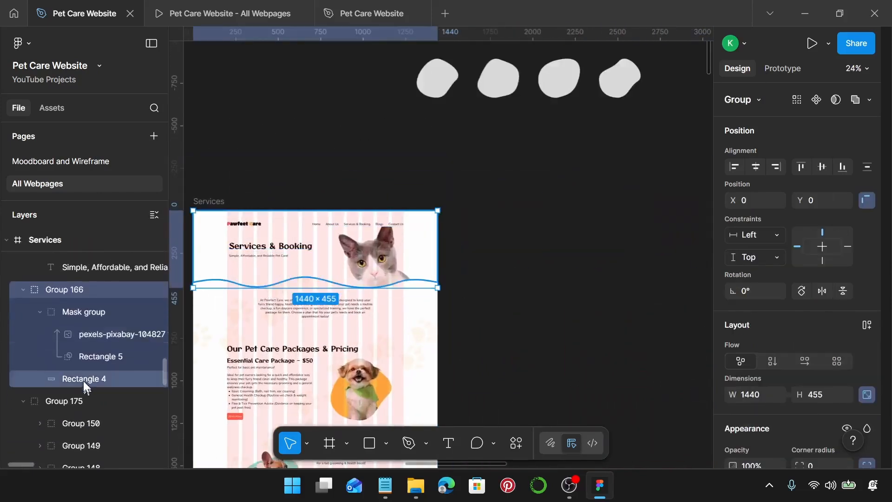
click(81, 379)
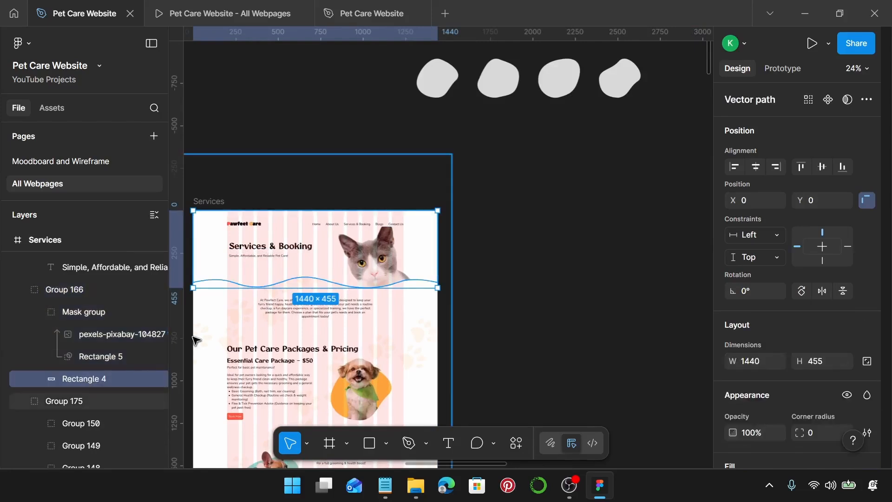
key(ctrl+alt+c)
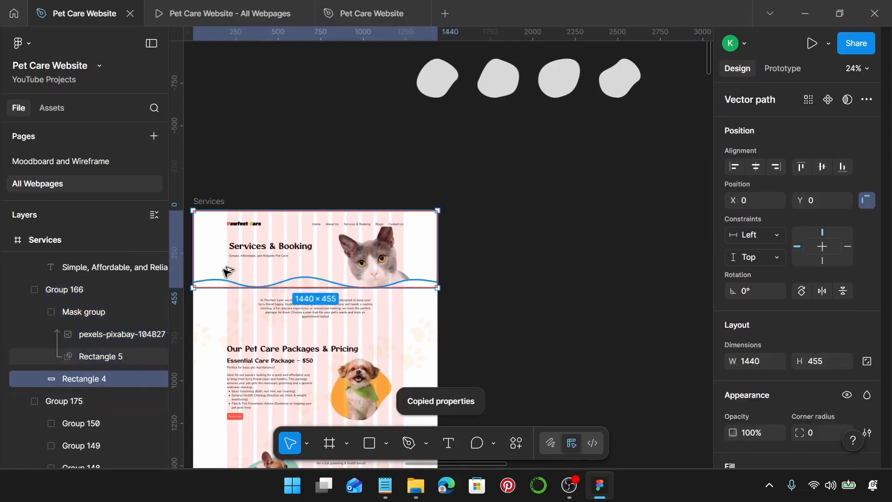
Step: Paste the copied properties onto the grey wavy shape, Rectangle 4, behind the masked dog
scroll(227, 273, right, 3)
scroll(226, 273, right, 8)
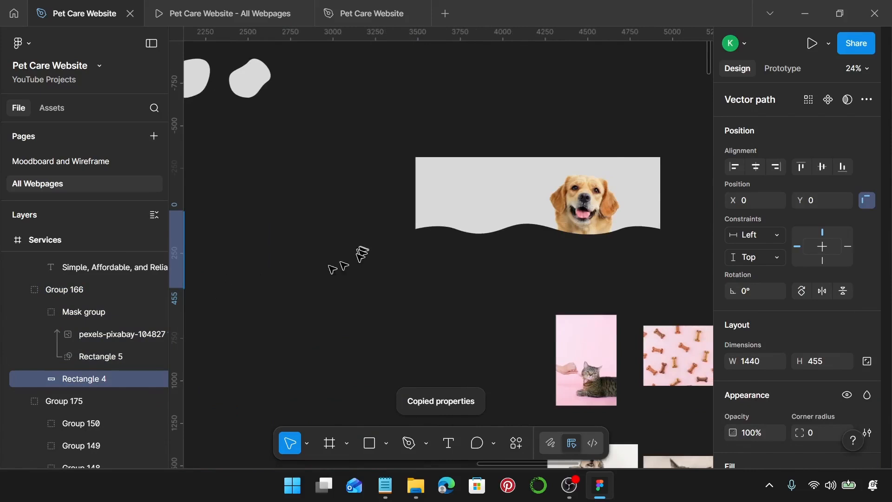
click(452, 208)
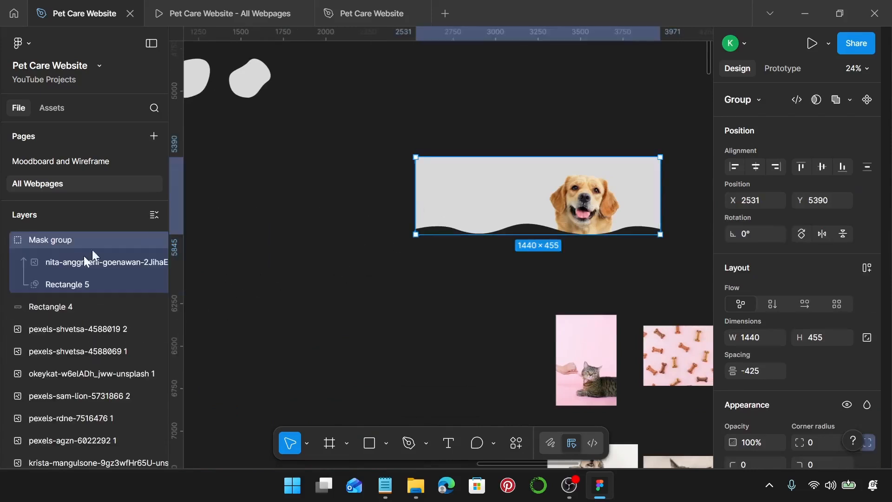
click(81, 307)
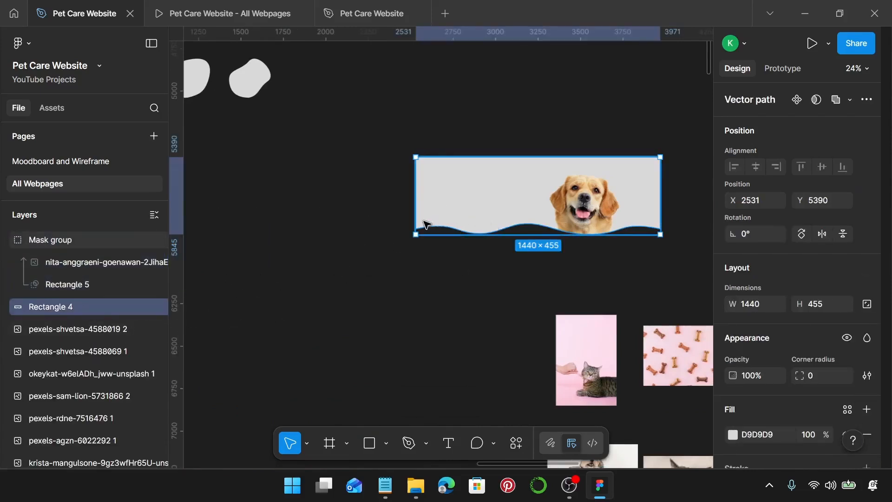
key(ctrl+alt+v)
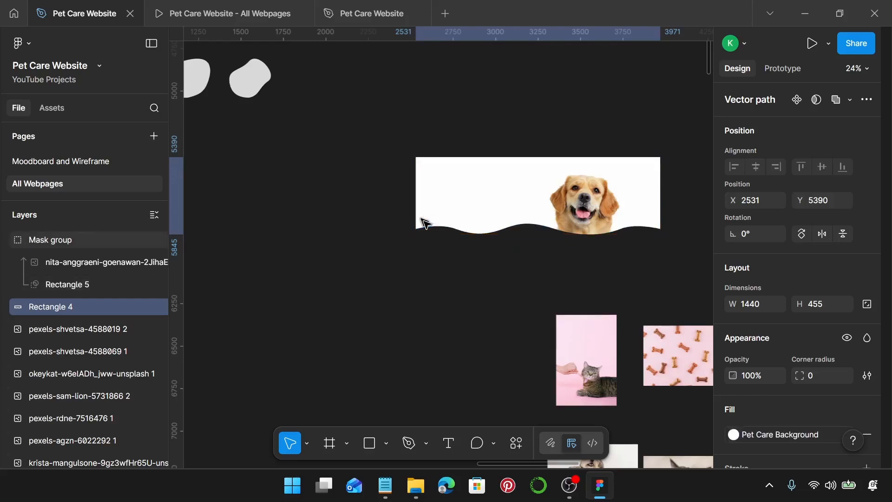
Step: Group the dog mask group with its wavy background shape and lock the group's aspect ratio
drag(333, 109, 677, 270)
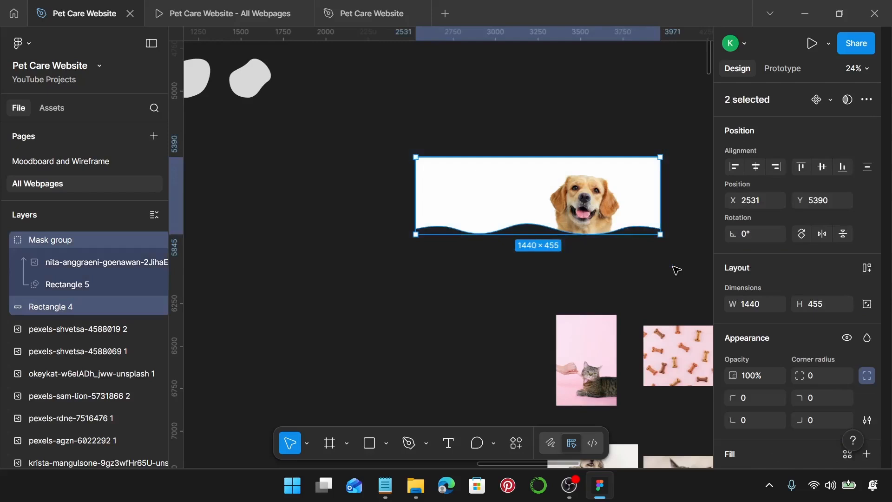
key(ctrl+g)
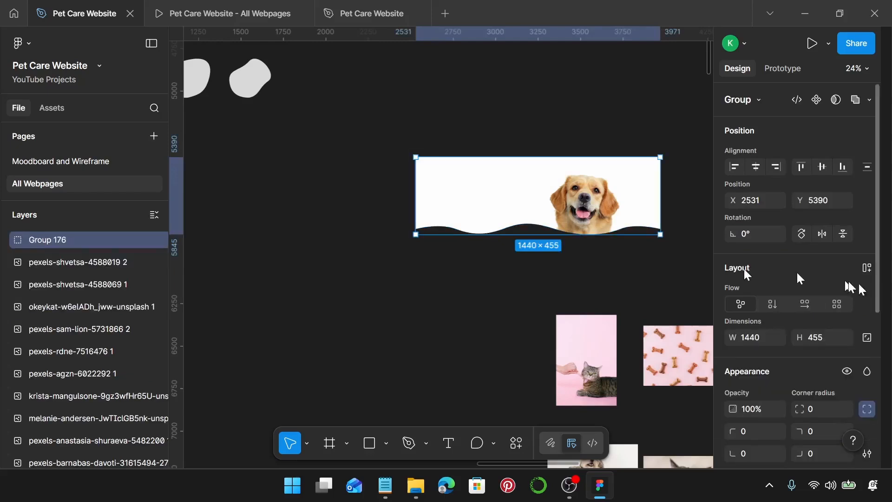
click(867, 338)
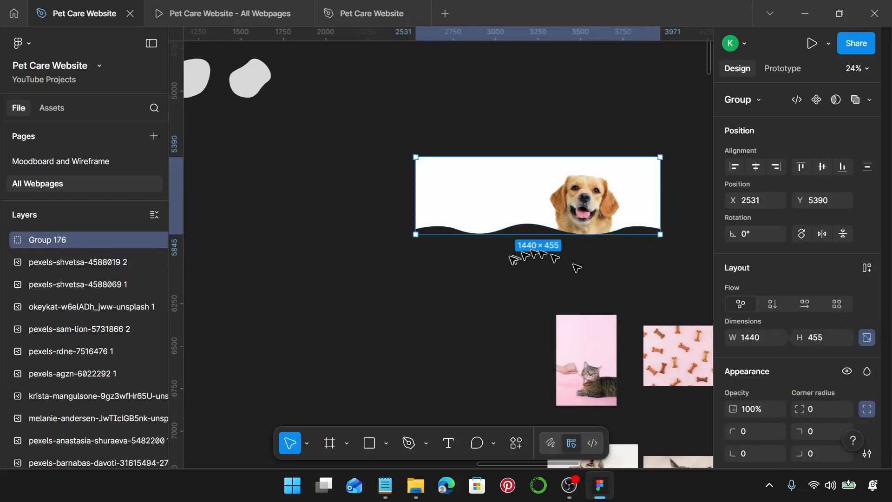
Step: Cut the dog header group and paste it to replace the grey wavy header shape on the Blogs page
scroll(511, 262, right, 4)
key(Delete)
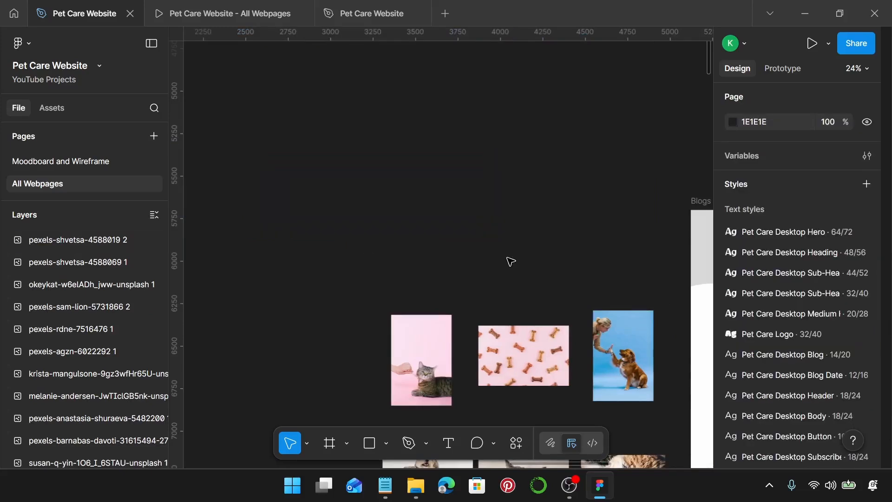
scroll(511, 262, right, 10)
click(499, 259)
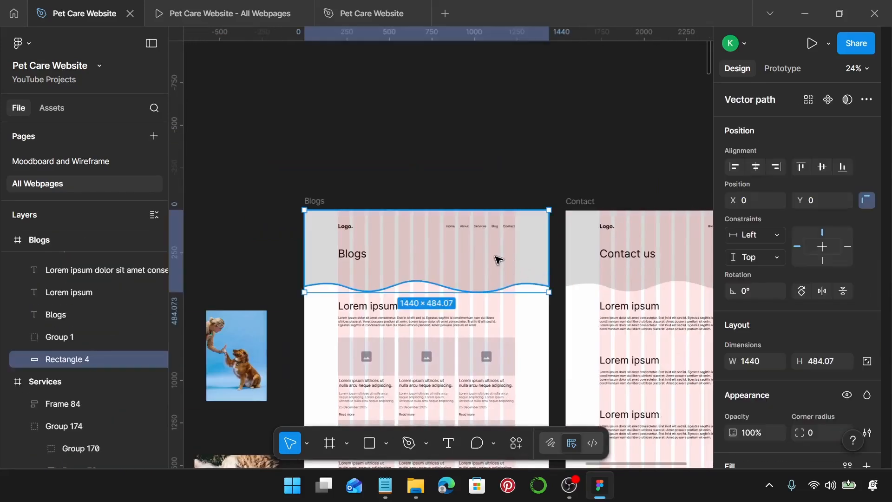
key(ctrl+z)
scroll(385, 254, up, 3)
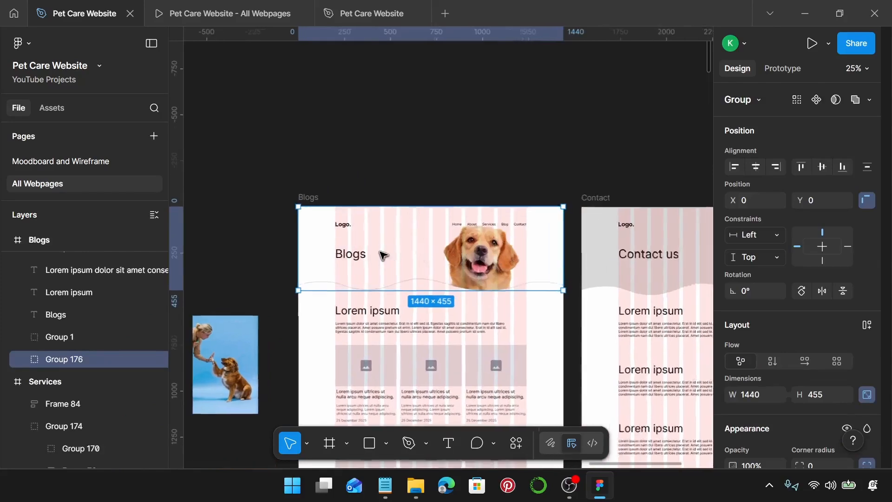
Step: Delete the placeholder logo and navigation links group from the Blogs page header
scroll(325, 177, up, 5)
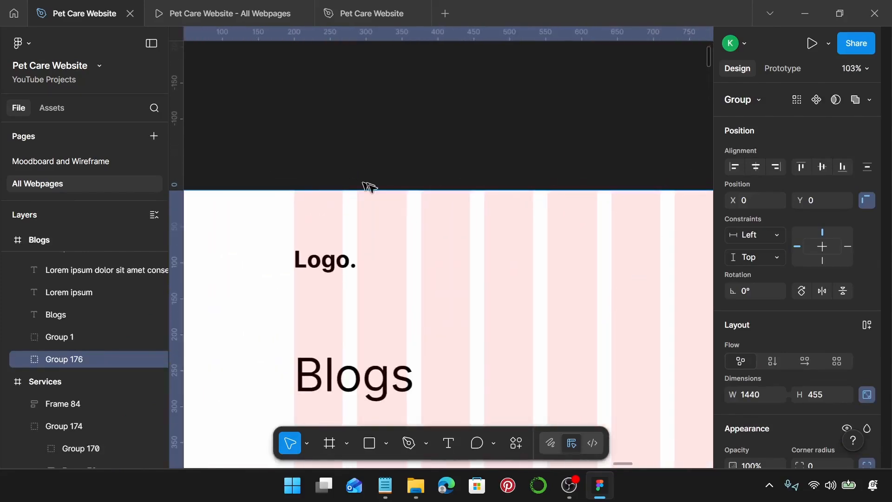
scroll(370, 187, down, 5)
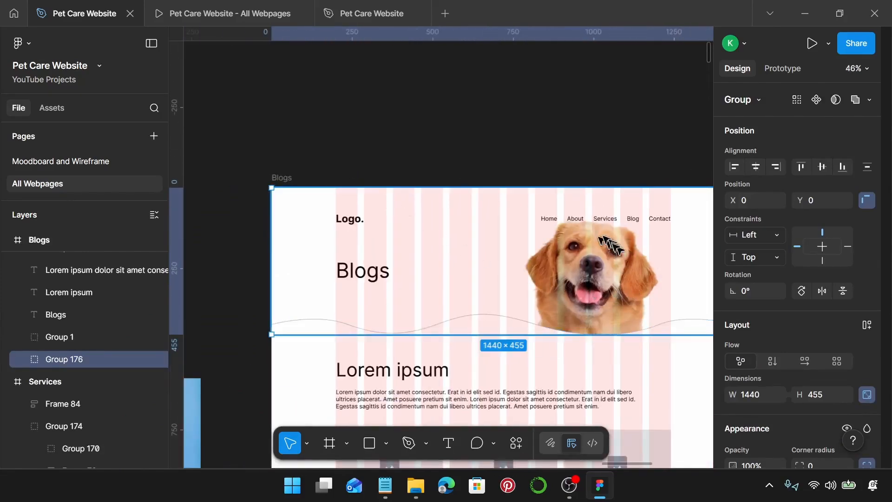
drag(604, 260, 566, 261)
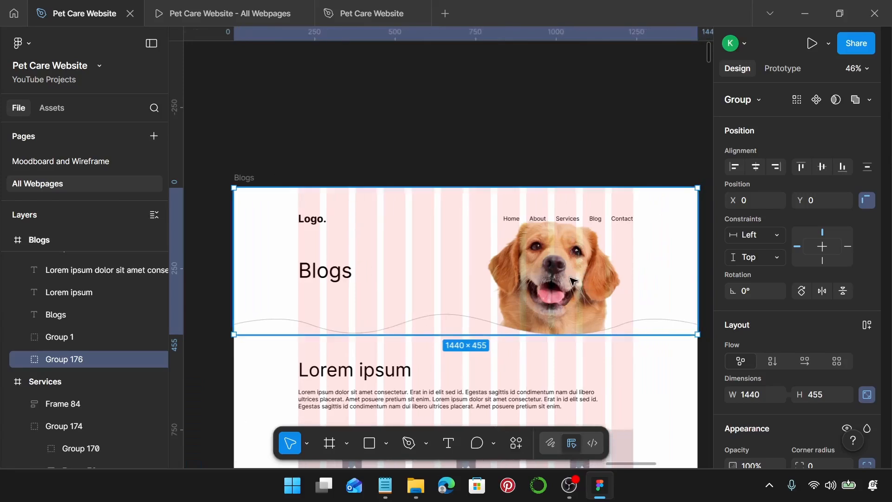
click(553, 228)
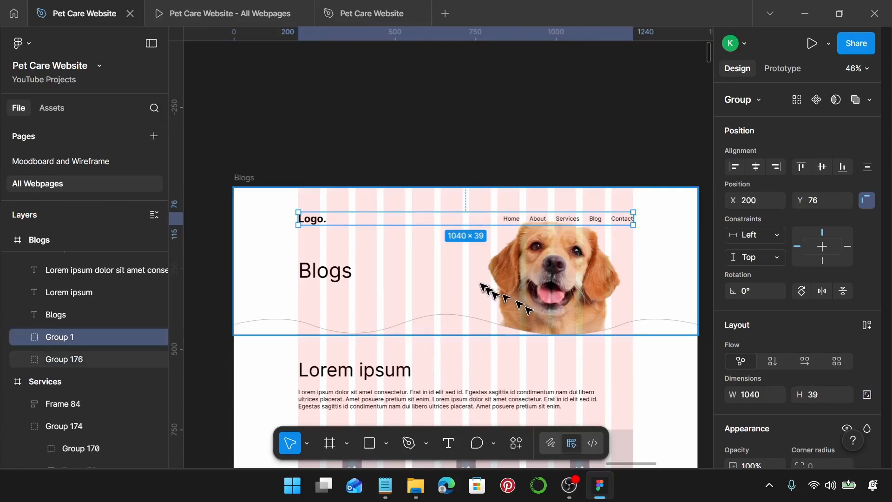
key(Escape)
Step: Copy the finished logo and navigation bar, Frame 9, from the Services page and paste it into the Blogs page
scroll(484, 287, down, 5)
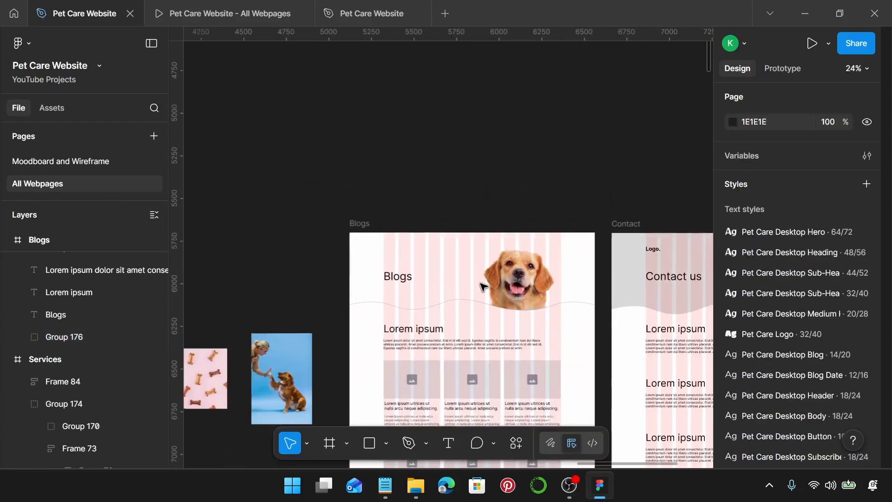
scroll(484, 287, down, 2)
scroll(483, 291, left, 8)
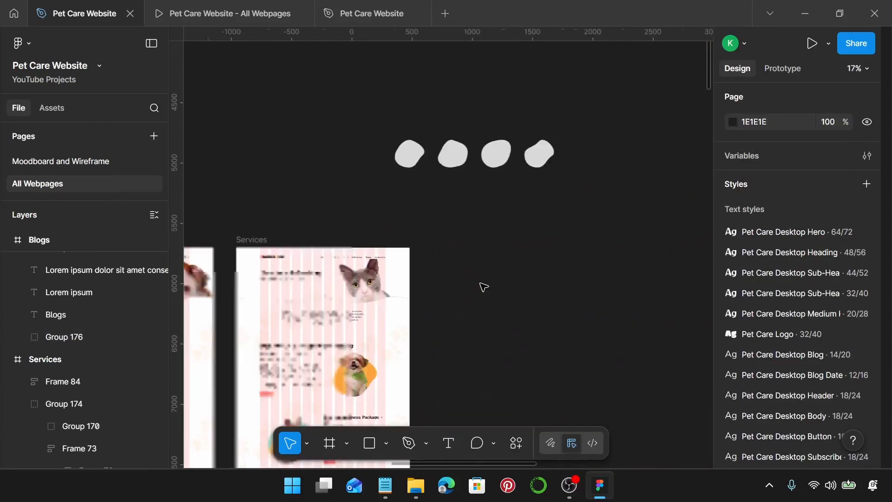
click(300, 260)
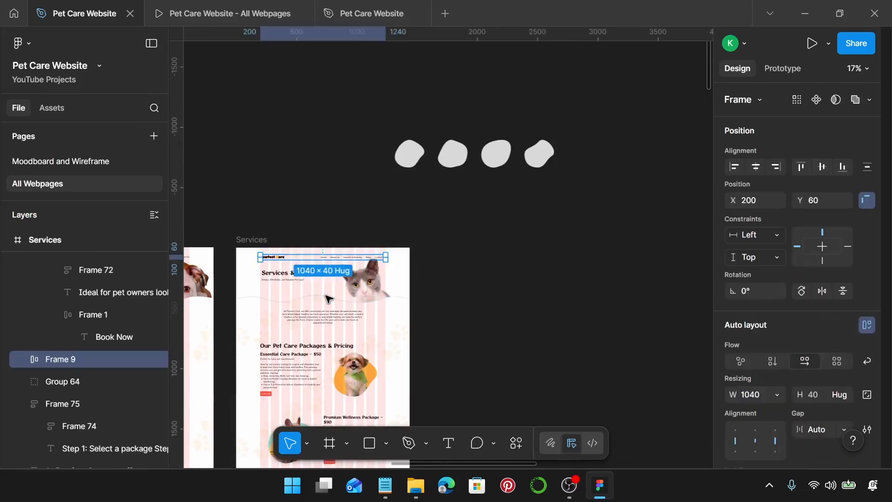
scroll(328, 298, right, 10)
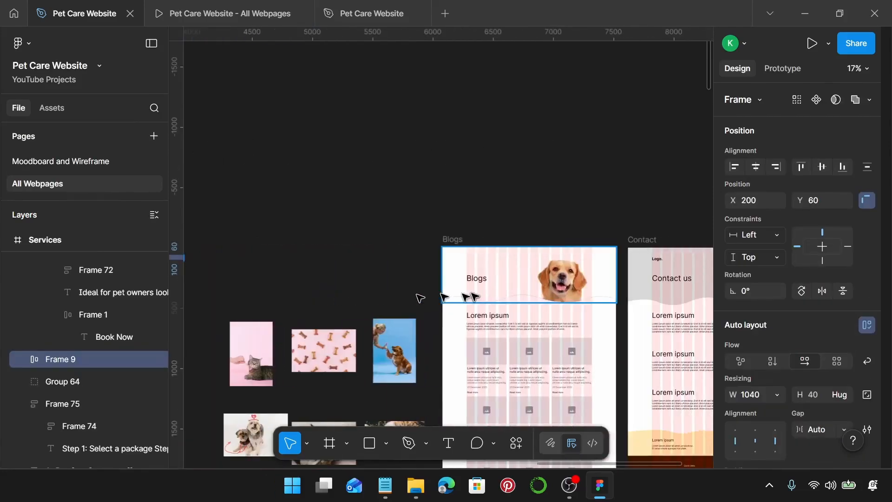
scroll(472, 297, up, 4)
click(292, 203)
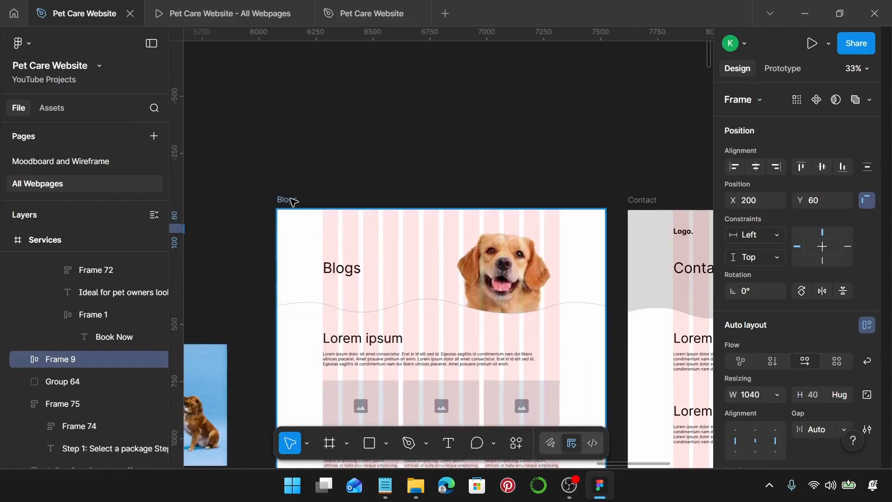
key(ctrl+v)
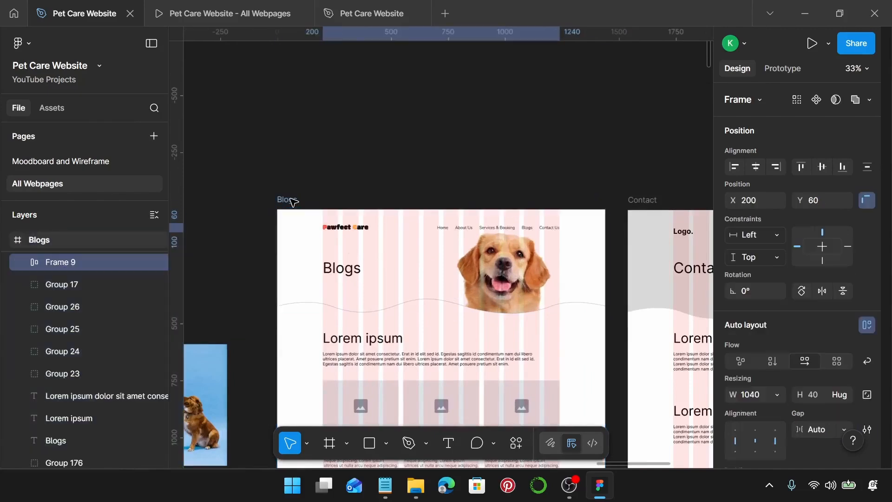
scroll(532, 292, up, 4)
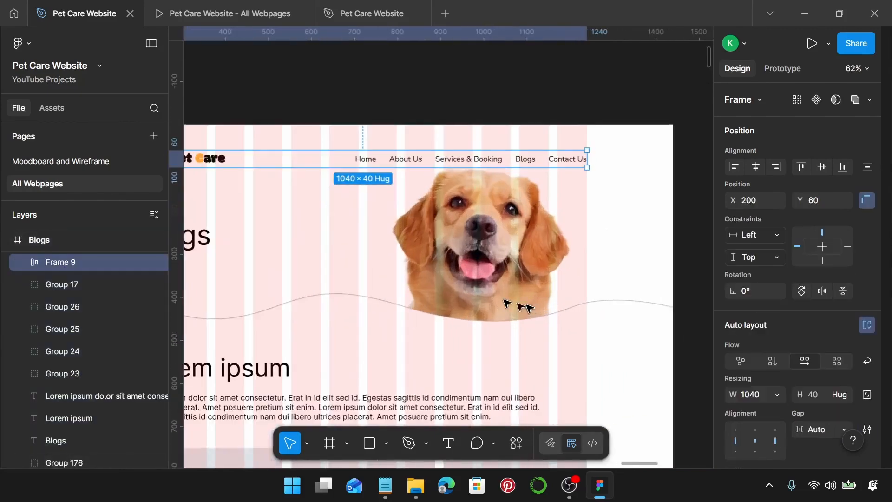
scroll(465, 199, up, 2)
click(648, 200)
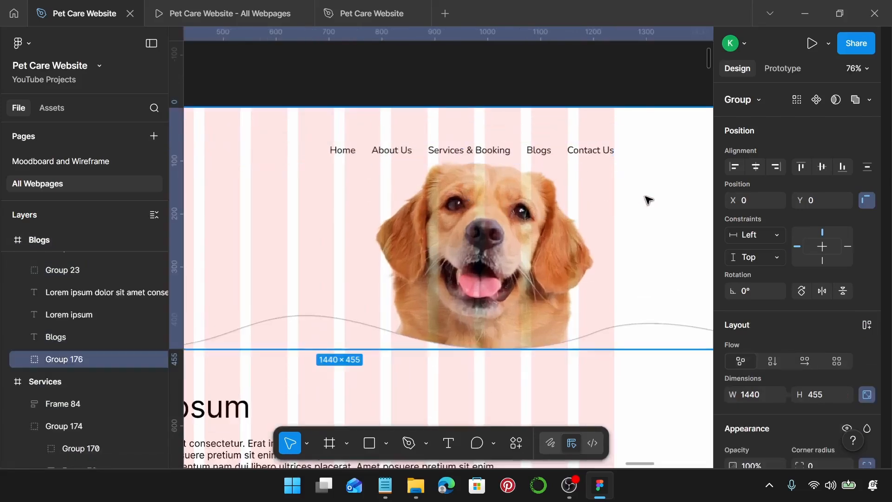
scroll(628, 239, down, 1)
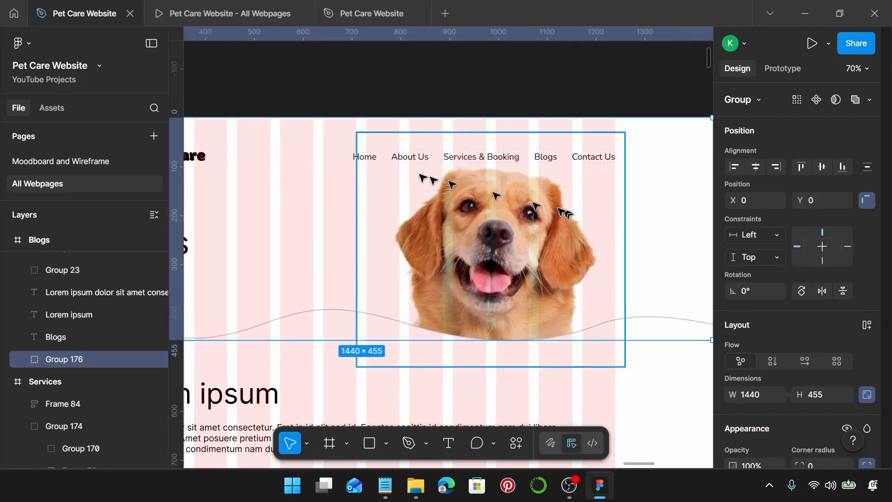
scroll(643, 189, down, 3)
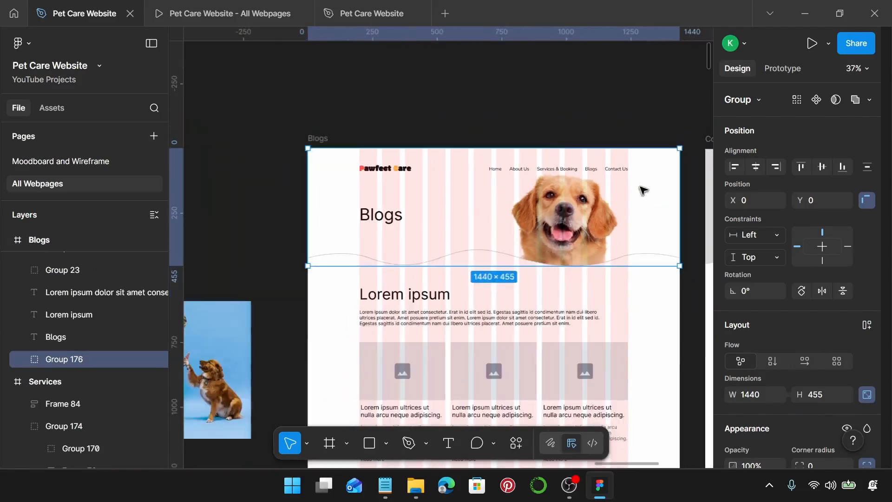
Step: Apply the Pet Care Desktop Heading text style to the Blogs title in the header
scroll(495, 207, up, 5)
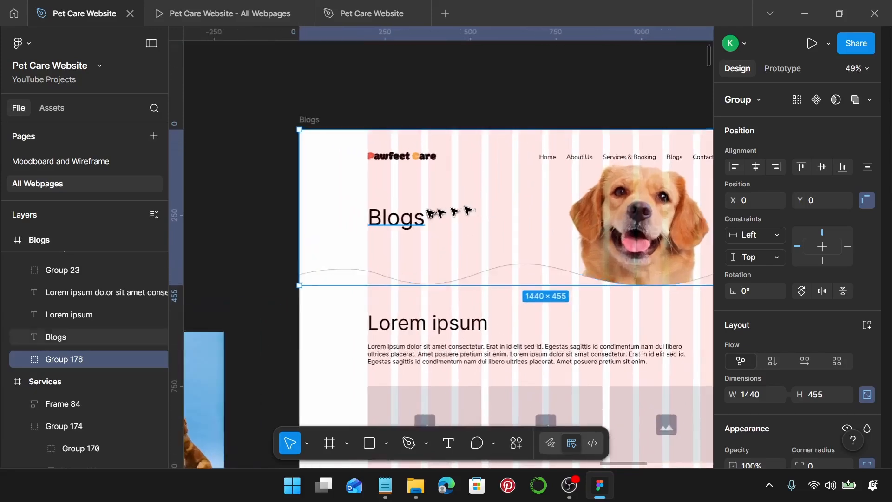
click(400, 216)
scroll(360, 217, up, 4)
scroll(803, 361, down, 6)
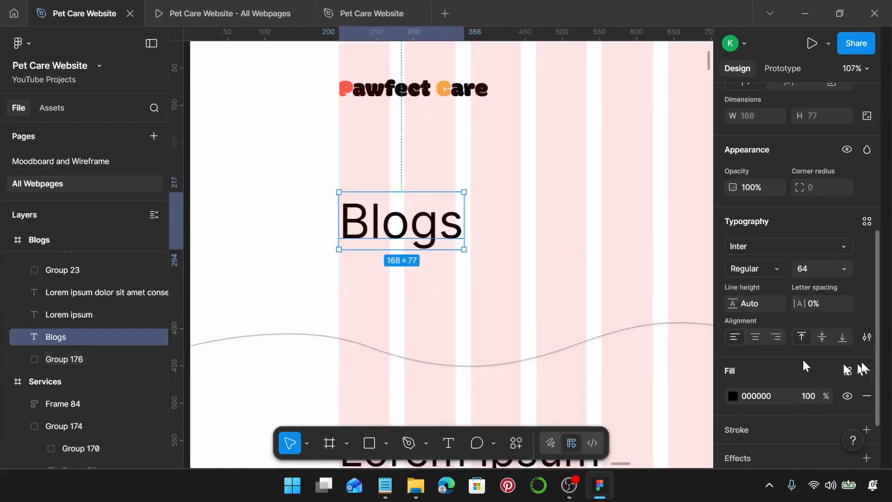
scroll(834, 339, up, 3)
click(865, 292)
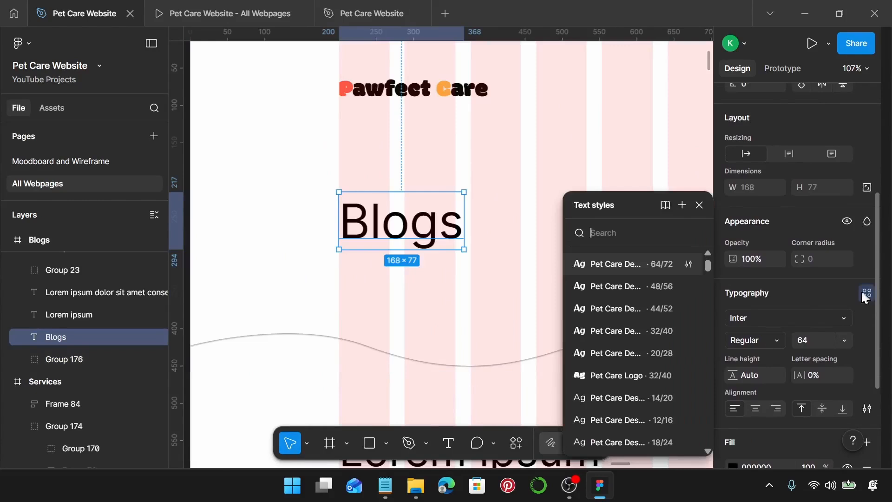
click(645, 294)
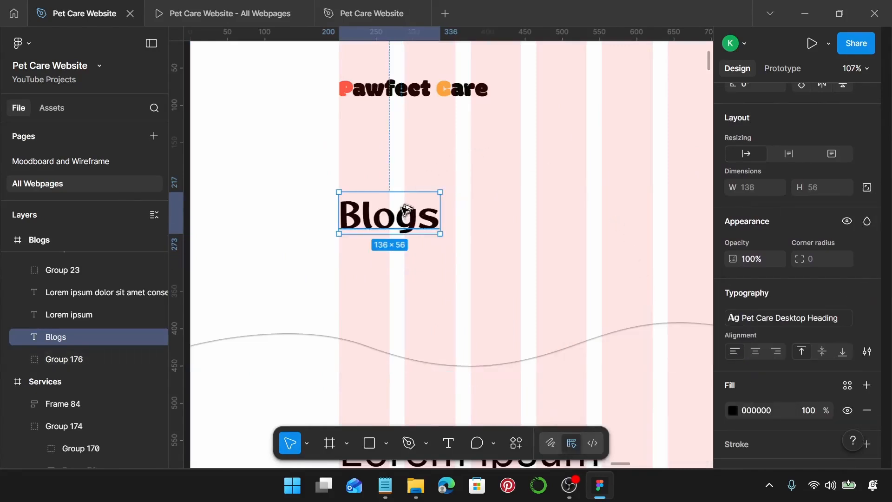
Step: Duplicate the Blogs title just below itself and give the copy the Pet Care Desktop Body text style
drag(404, 210, 409, 257)
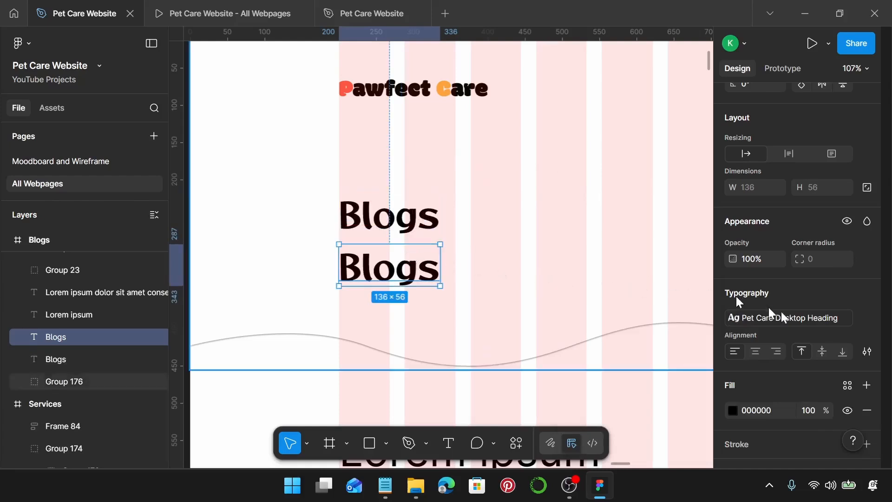
click(850, 325)
scroll(632, 330, down, 3)
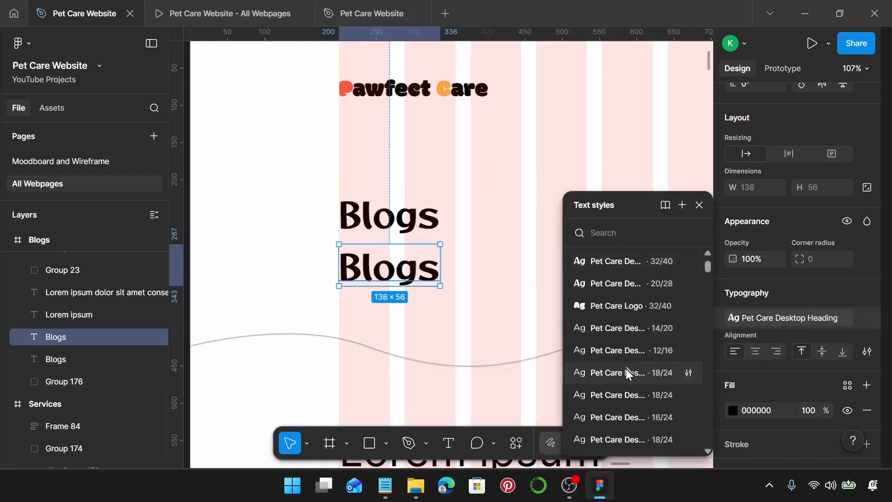
click(626, 396)
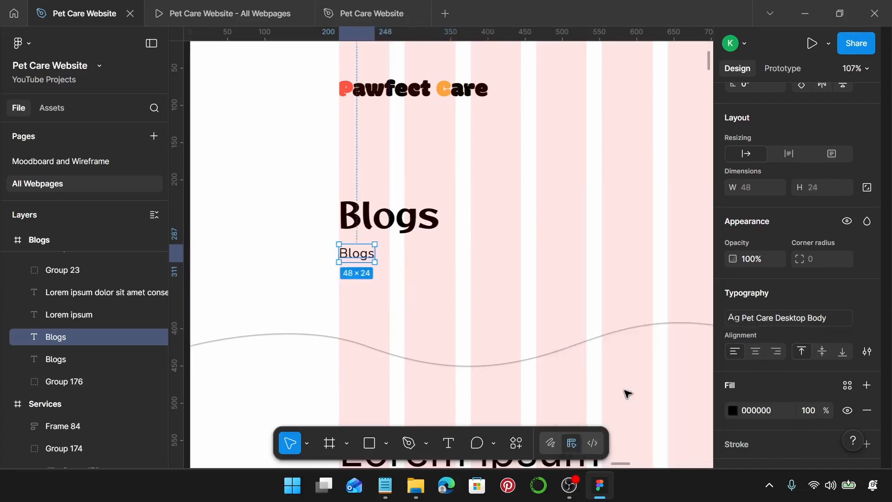
Step: Copy the tagline "Helping You Be the Best Pet Parent!" from the Notepad content file and replace the duplicated title's text with it
click(386, 486)
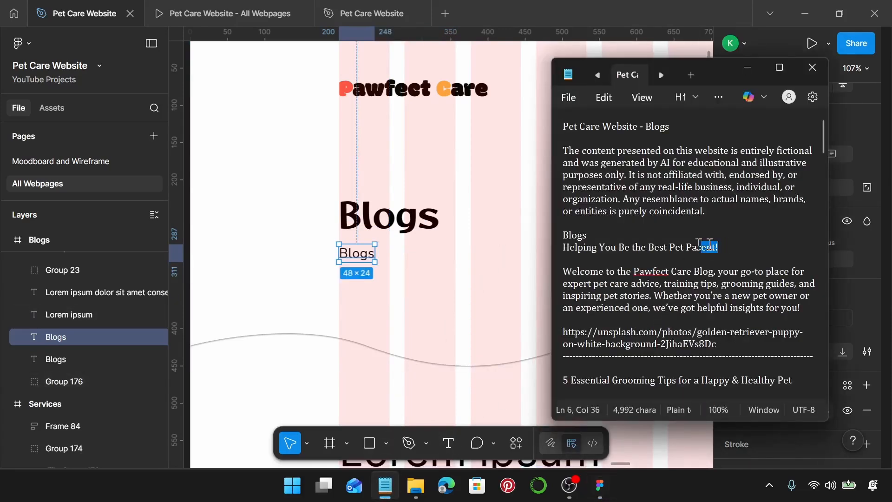
drag(702, 244, 564, 250)
key(ctrl+c)
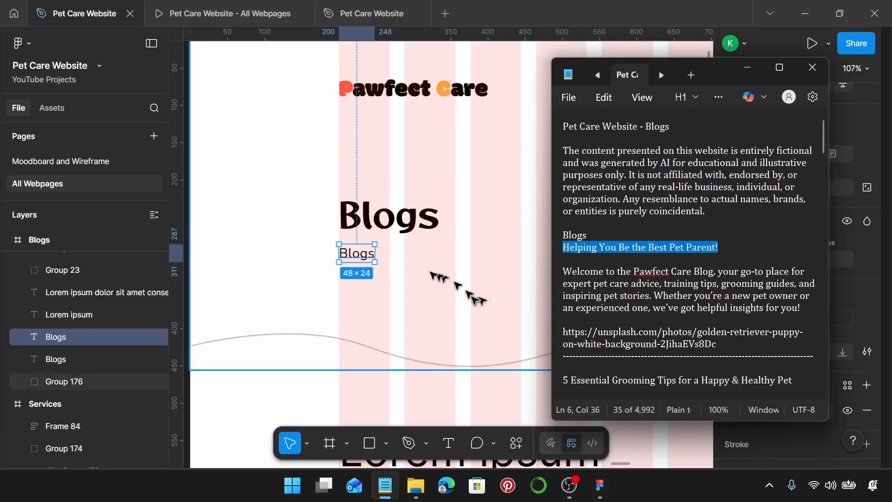
double_click(365, 256)
key(ctrl+v)
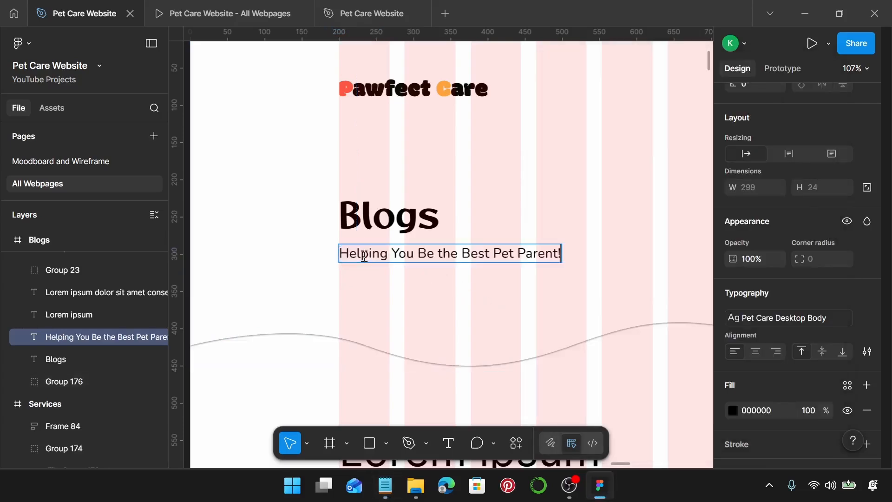
key(Escape)
Step: Combine the Blogs title and its tagline in a vertical auto layout with a gap of 20
click(391, 217)
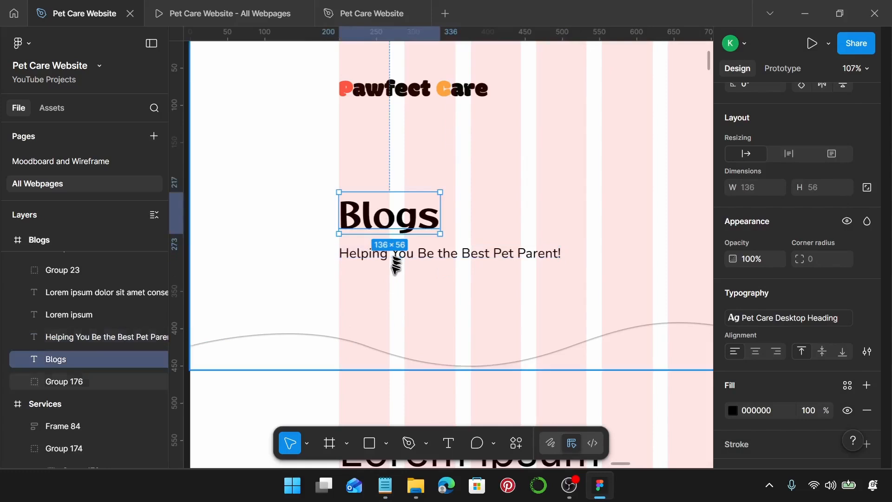
shift+click(394, 253)
key(shift+a)
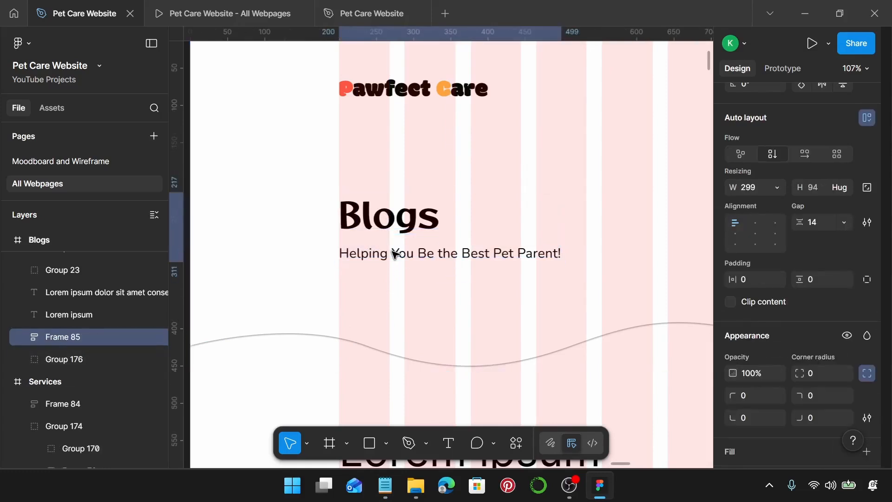
click(822, 224)
text(2)
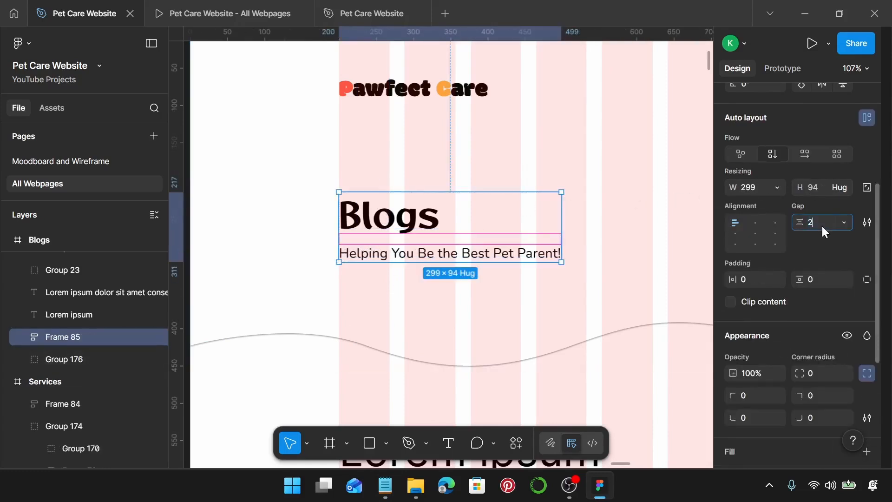
text(0)
key(Return)
scroll(630, 275, down, 3)
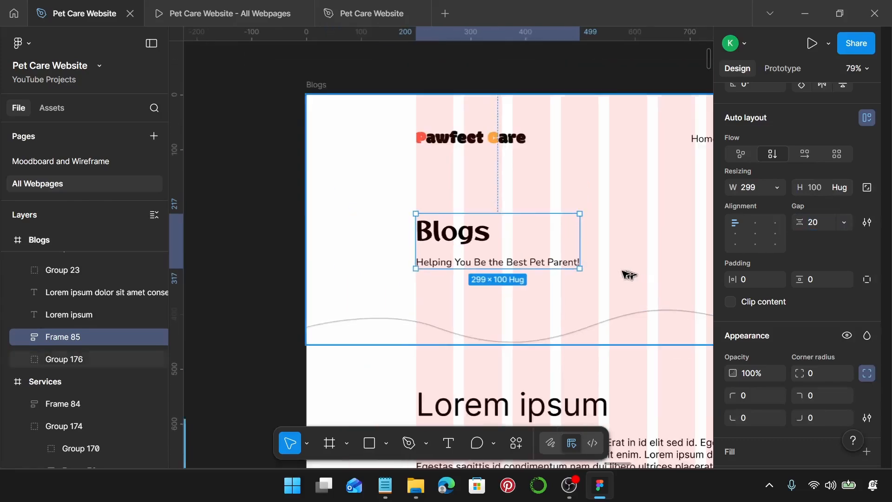
scroll(630, 275, right, 8)
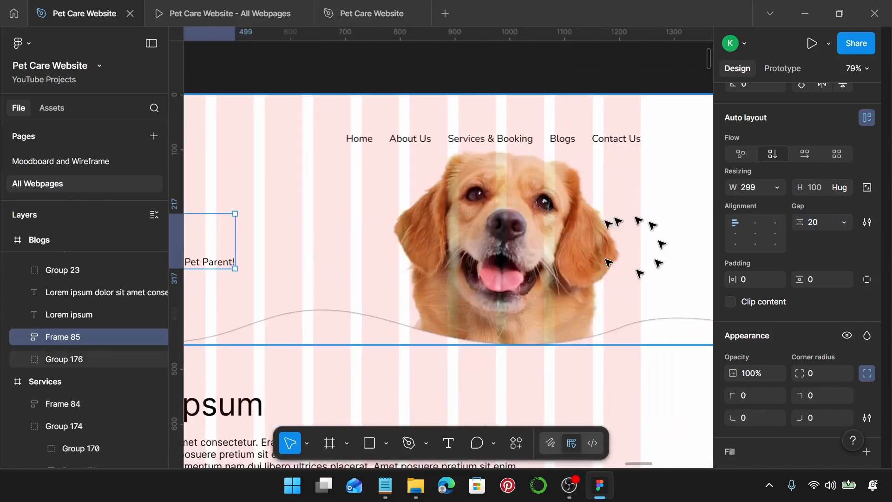
click(514, 256)
double_click(512, 254)
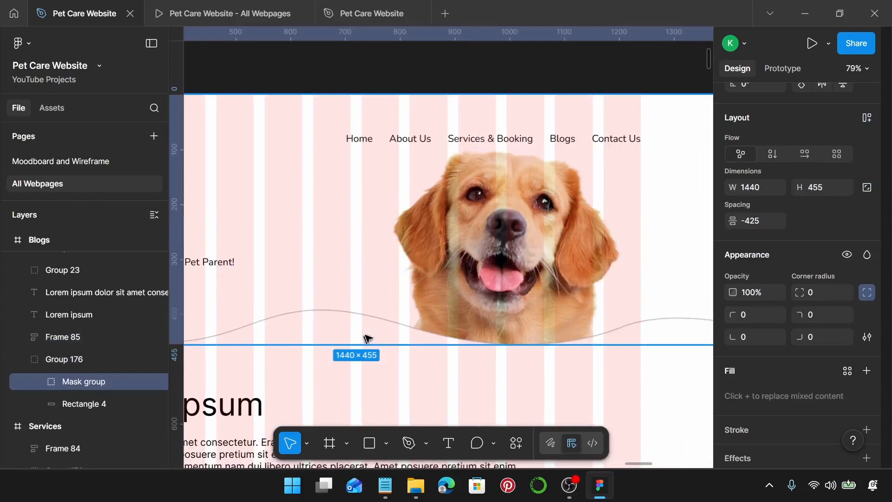
click(39, 381)
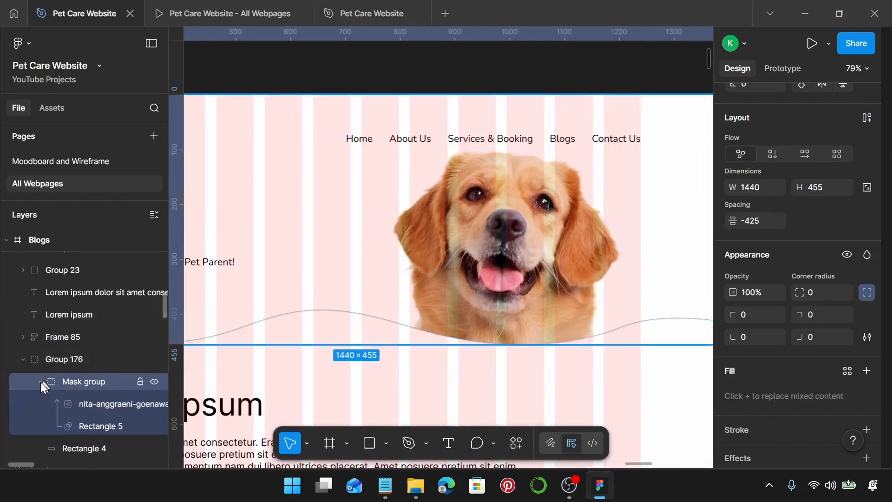
click(91, 403)
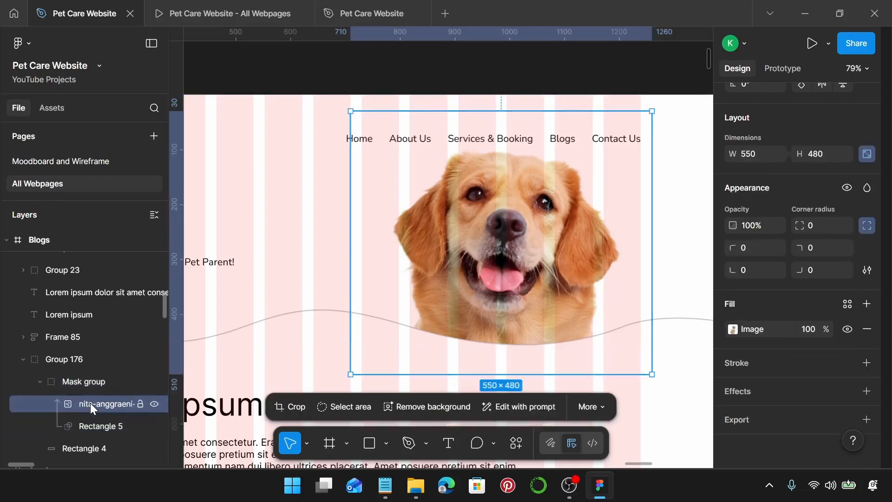
double_click(90, 403)
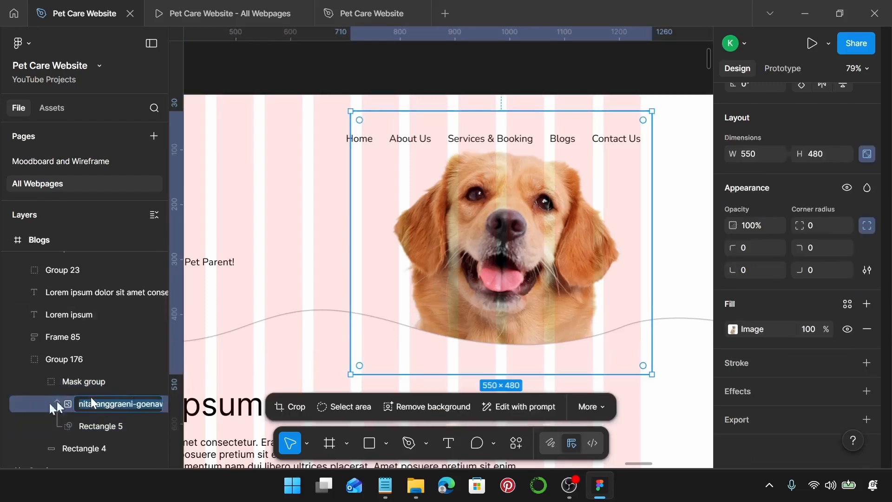
click(290, 407)
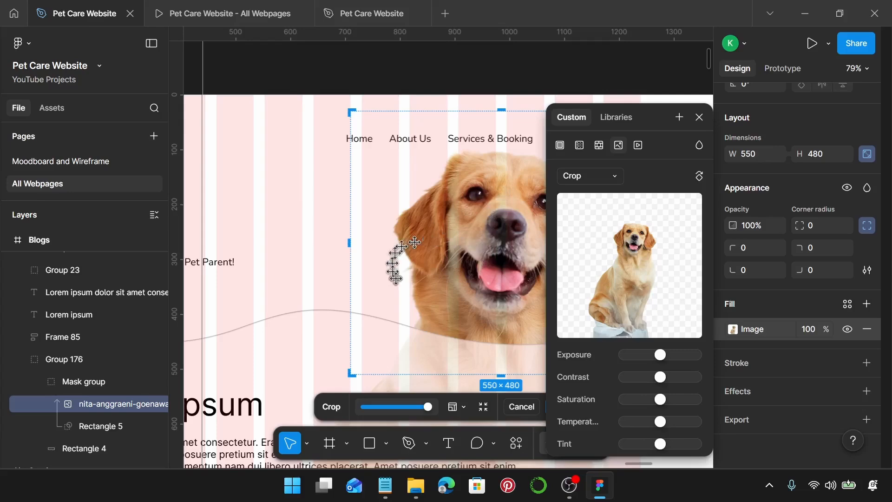
key(Escape)
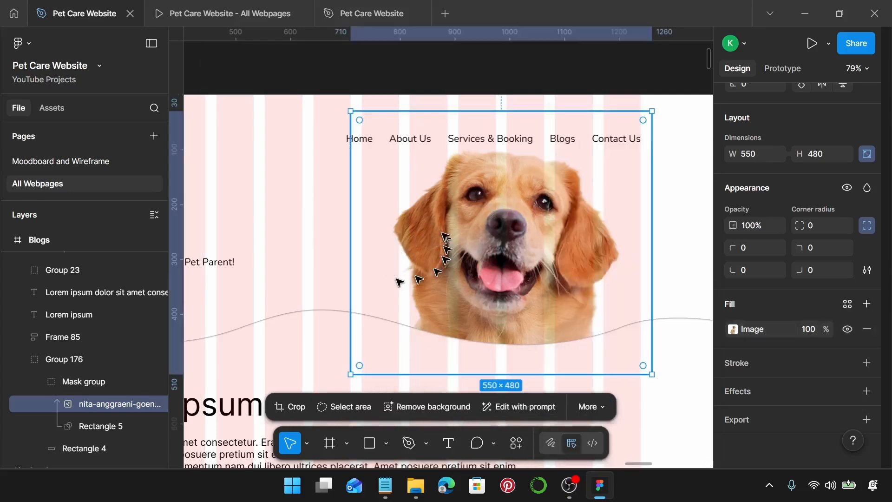
key(Escape)
Step: Move the Blogs title and tagline frame up in the header to about Y 178
scroll(444, 233, down, 5)
scroll(409, 251, down, 3)
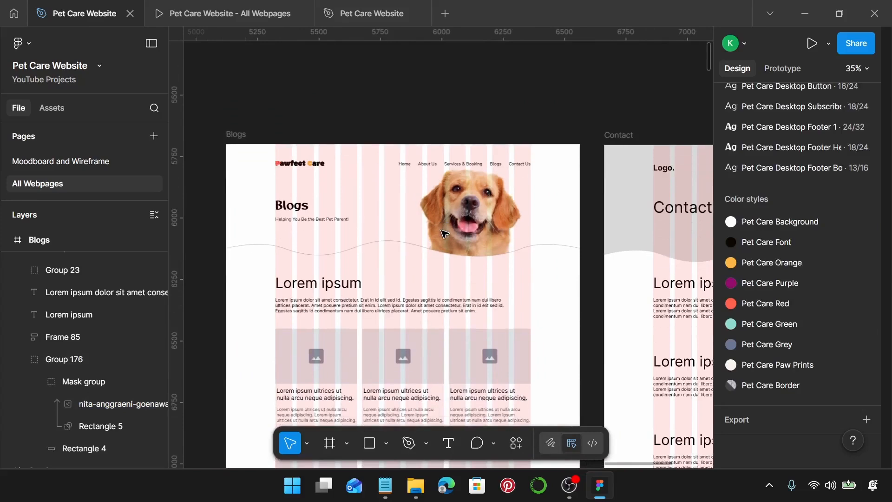
scroll(278, 185, up, 2)
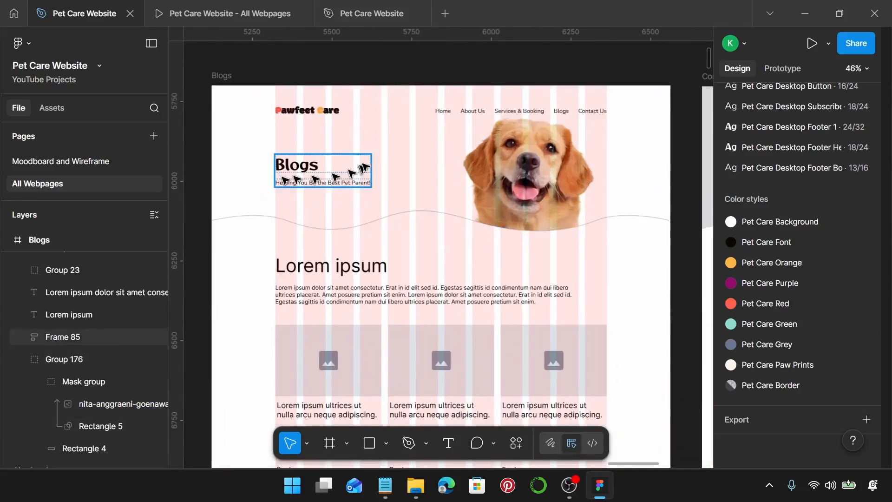
scroll(327, 166, up, 2)
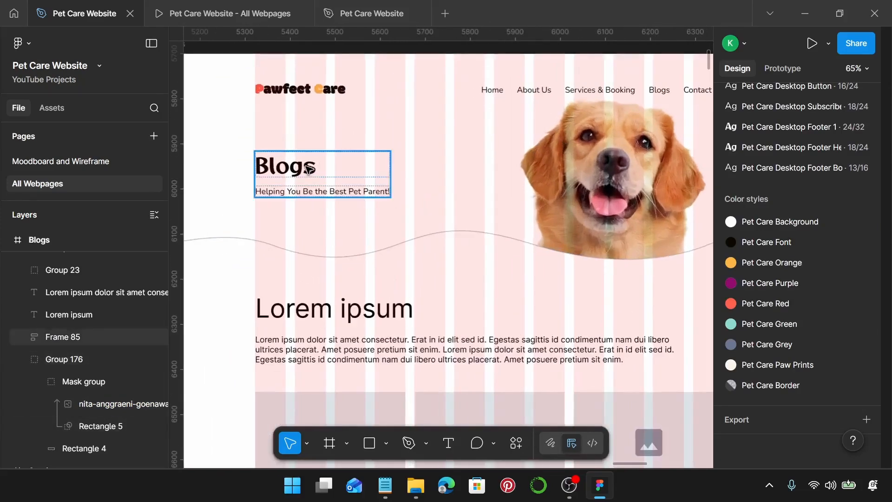
click(307, 174)
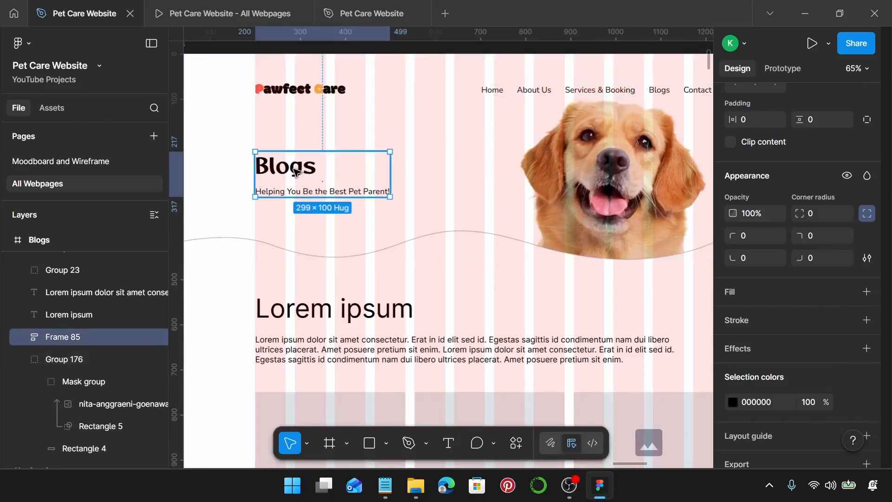
drag(295, 172, 298, 154)
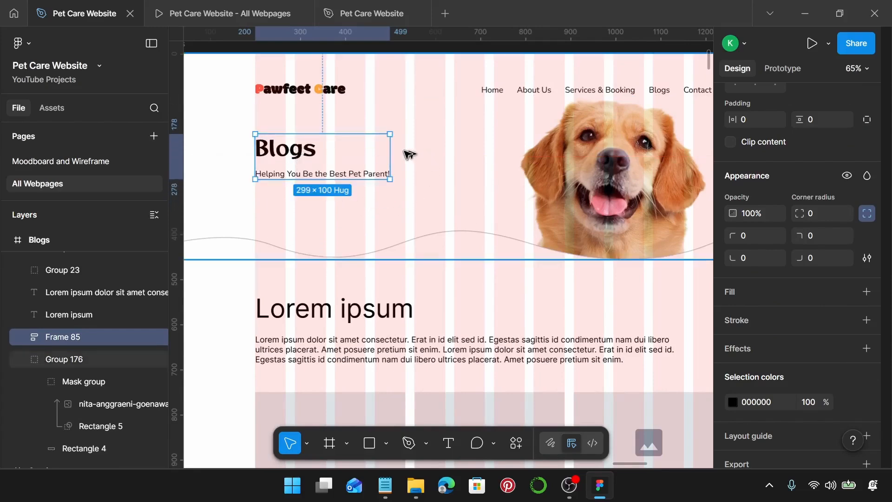
key(alt)
Step: Delete the "Lorem ipsum" heading below the Blogs header
scroll(488, 219, down, 3)
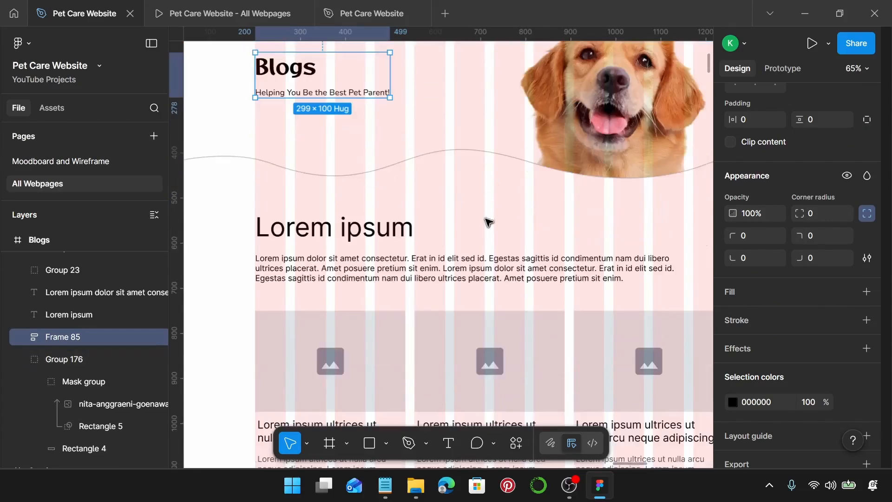
ctrl+scroll(488, 223, down, 5)
ctrl+scroll(488, 222, up, 1)
ctrl+scroll(488, 222, down, 2)
scroll(465, 216, down, 1)
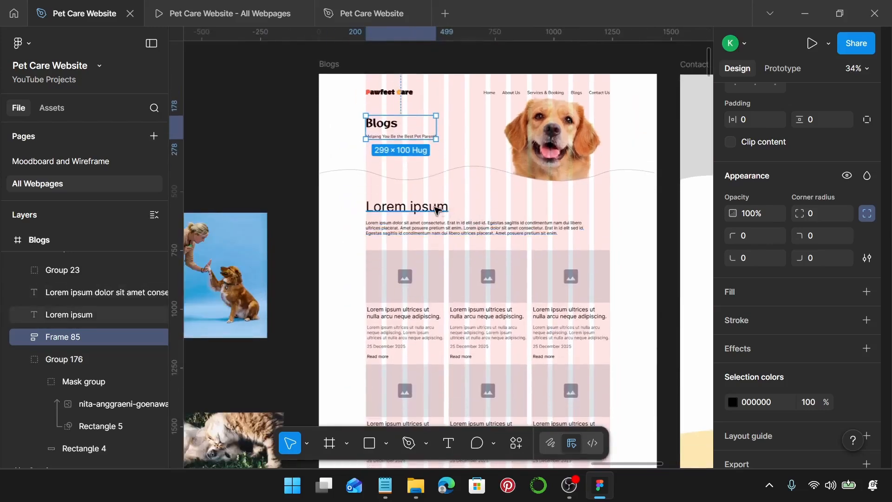
click(437, 211)
key(Delete)
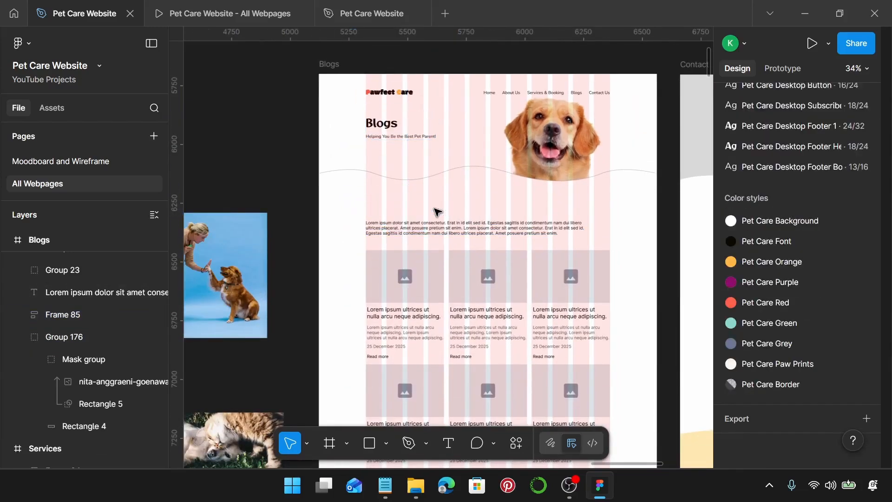
Step: Copy the "Welcome to the Pawfect Care Blog" paragraph from the Notepad content file and replace the placeholder paragraph below the header with it
click(451, 235)
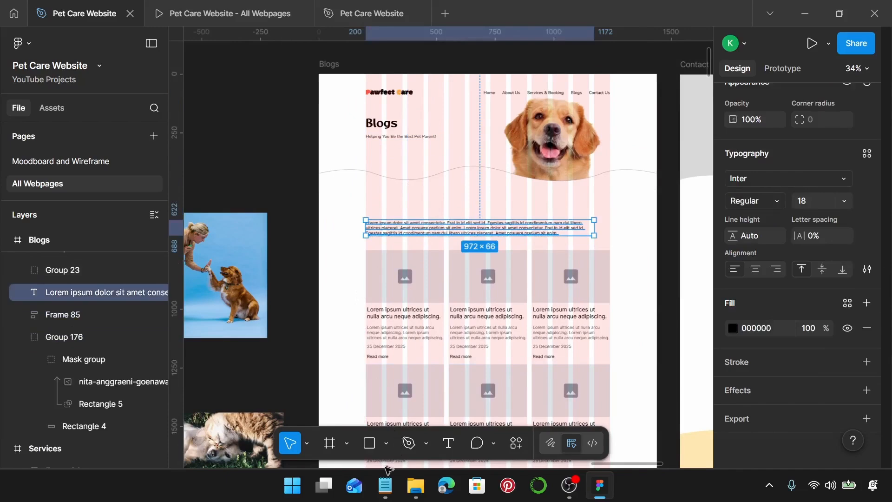
click(386, 486)
scroll(638, 293, down, 2)
drag(800, 262, 566, 227)
key(ctrl+c)
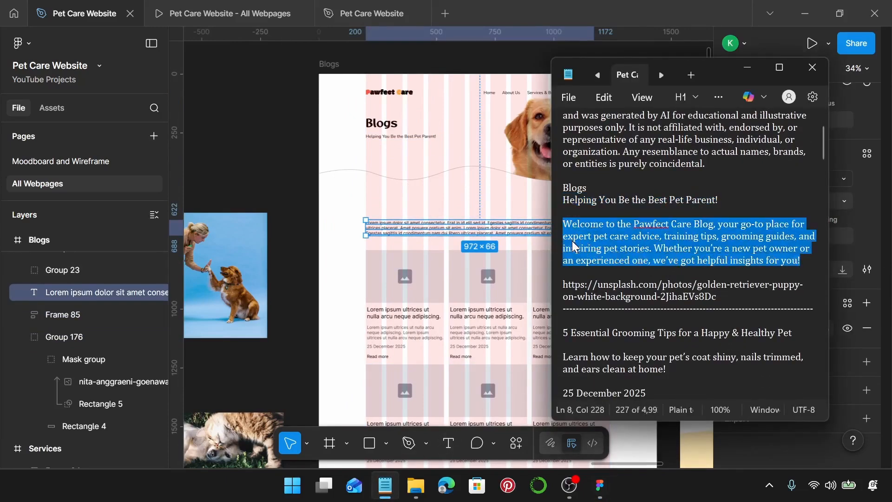
click(472, 231)
double_click(472, 231)
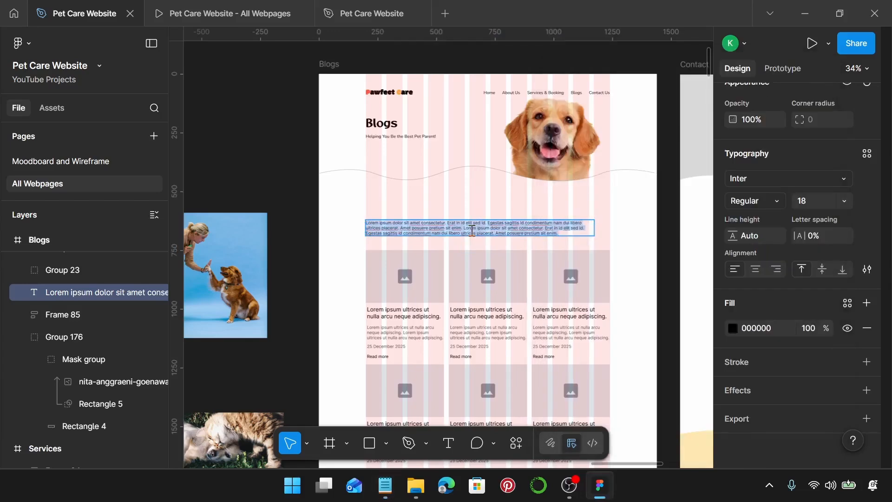
key(ctrl+v)
scroll(472, 230, up, 3)
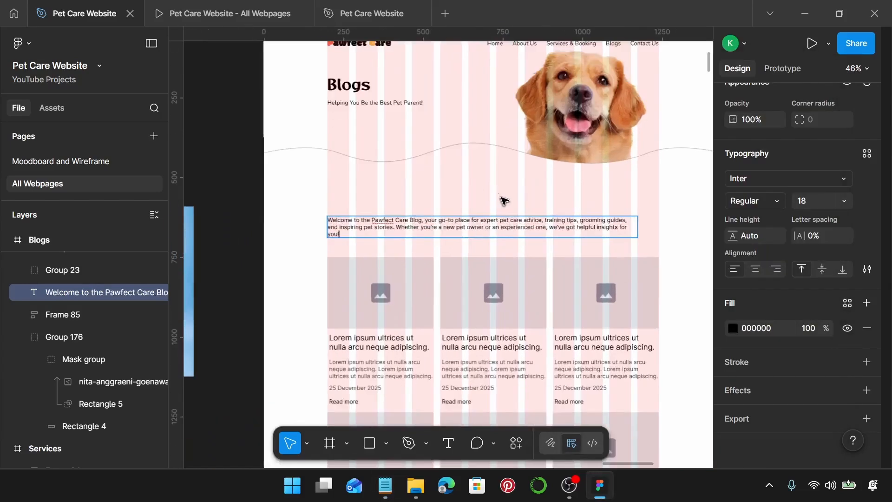
key(Escape)
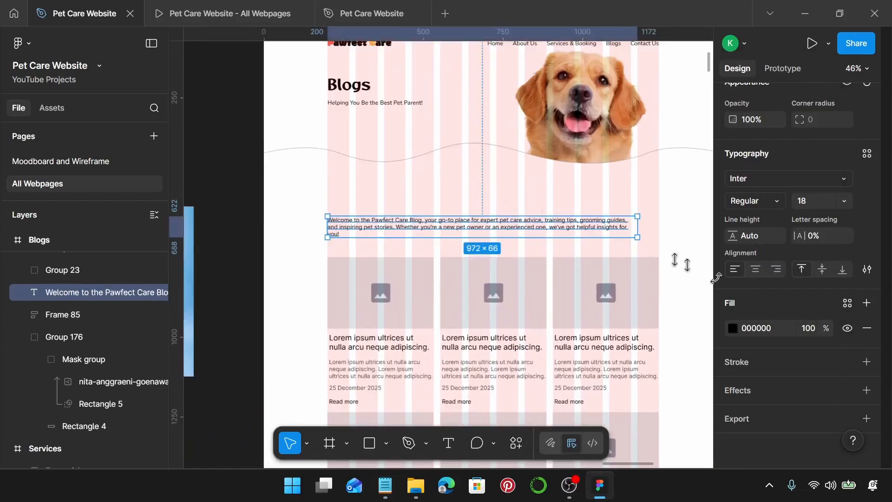
Step: Apply the Pet Care Desktop Body text style to the welcome paragraph and center-align its text
click(868, 157)
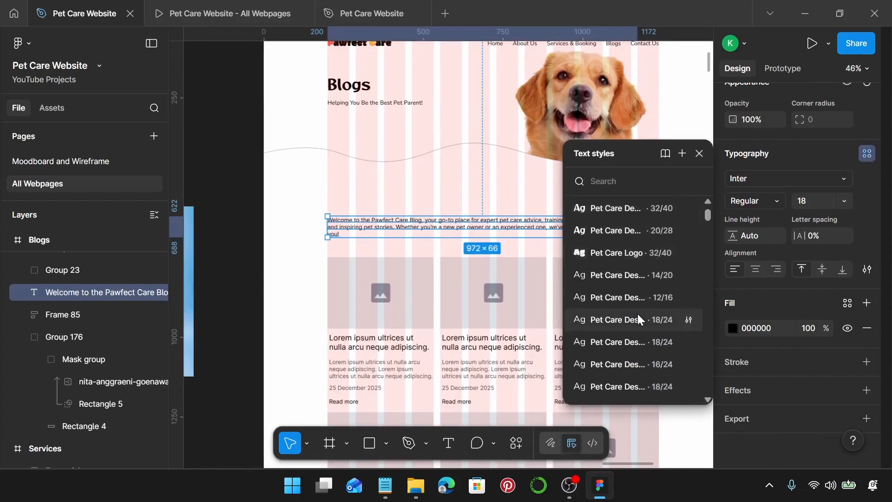
scroll(639, 315, down, 3)
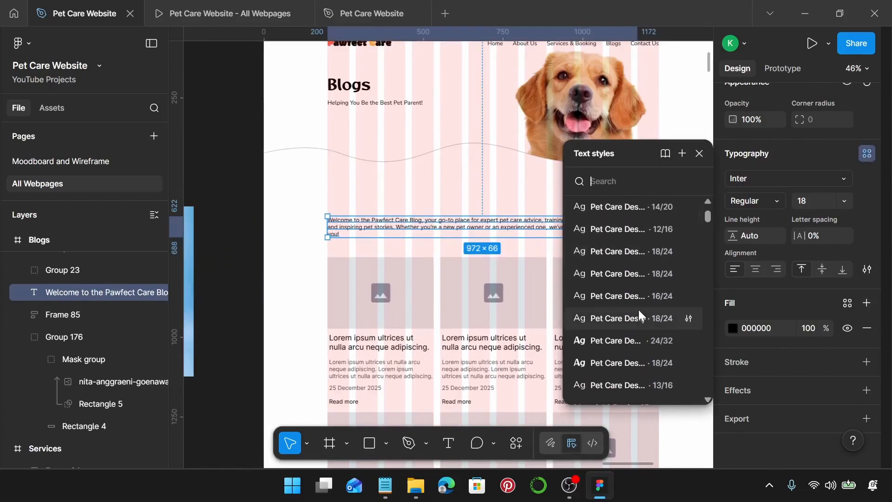
click(655, 276)
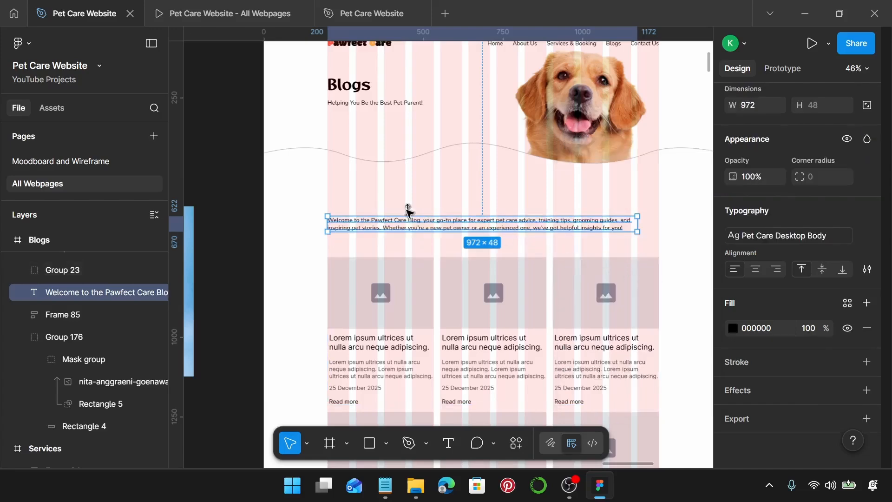
click(757, 270)
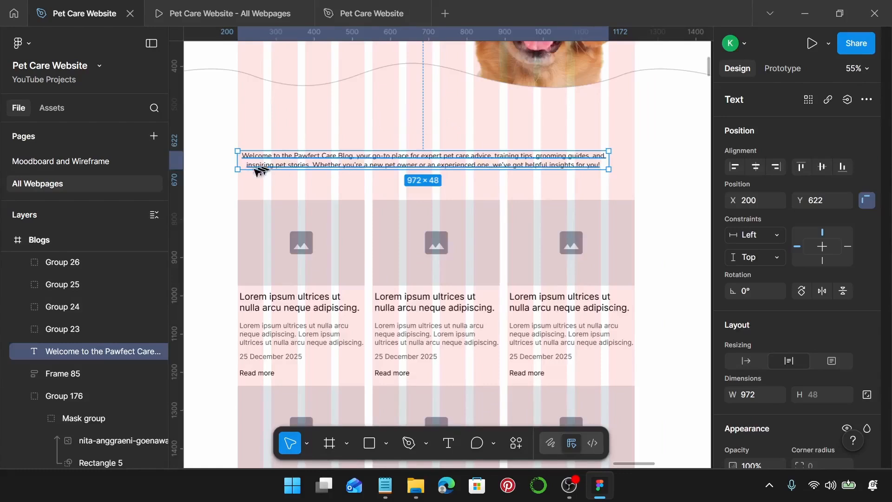
Step: Narrow the welcome paragraph to about 686 wide and move it up beneath the wave, to about X 377, Y 511
drag(238, 161, 305, 161)
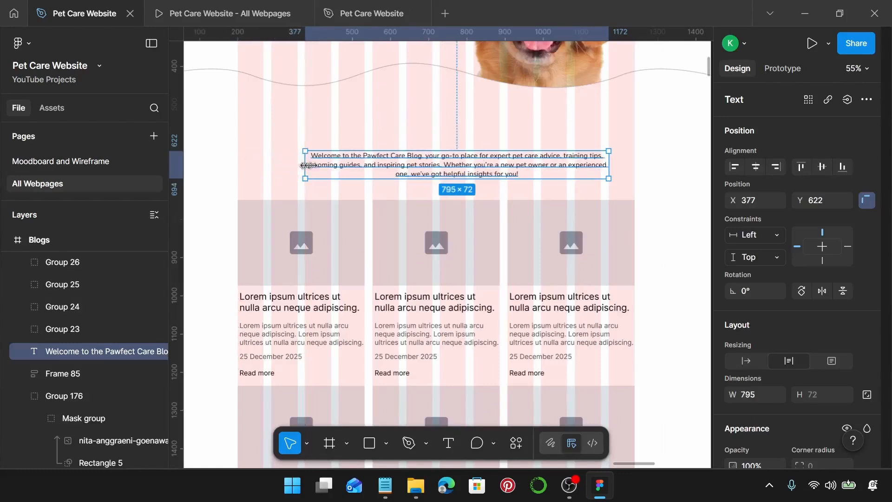
drag(608, 165, 568, 166)
drag(442, 165, 441, 122)
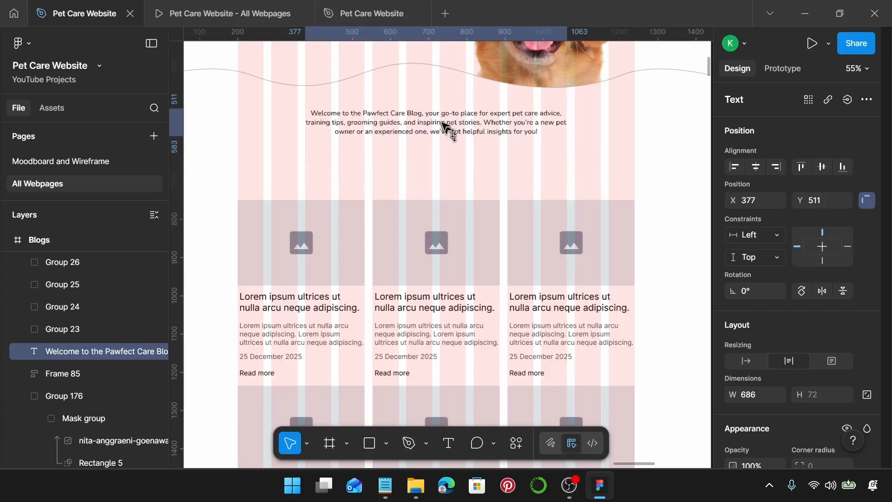
Step: Copy the row of three blog cards from the homepage's Featured Blogs section
scroll(442, 123, down, 6)
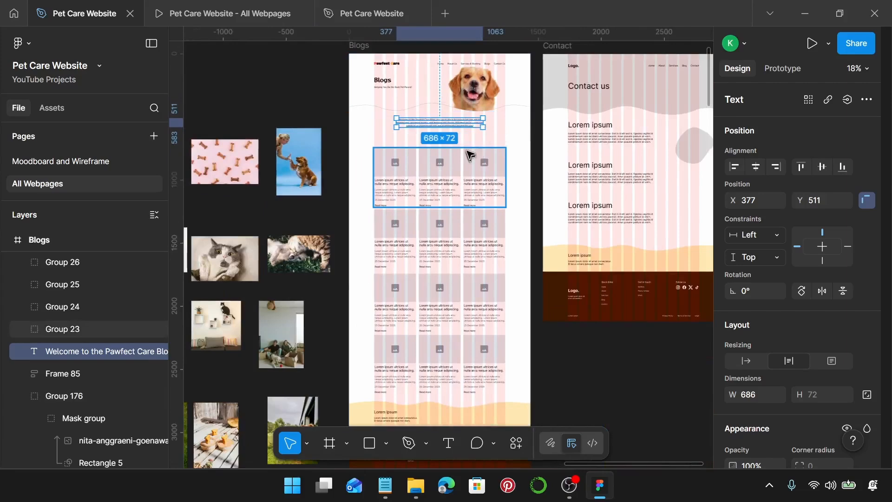
scroll(467, 151, down, 3)
scroll(470, 153, down, 2)
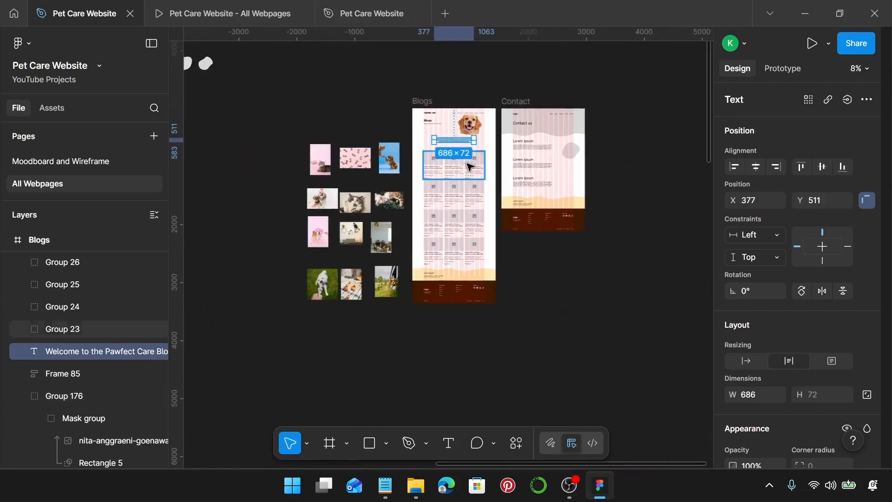
scroll(471, 171, left, 10)
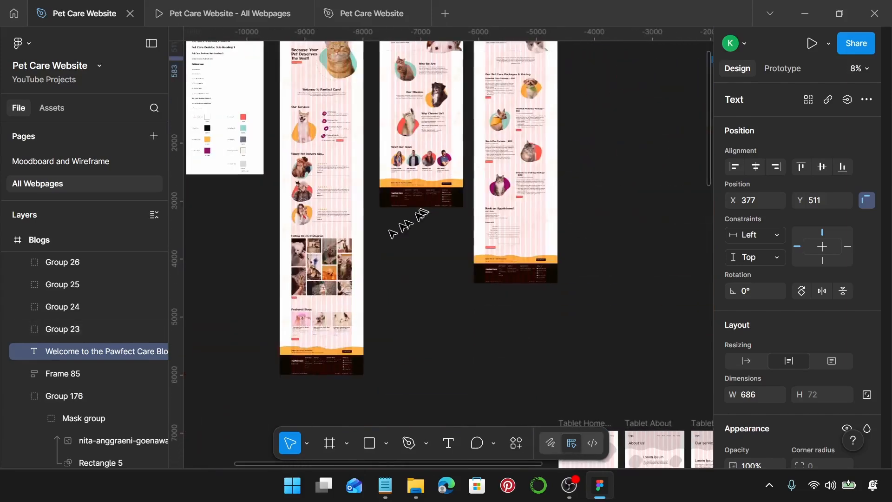
double_click(328, 326)
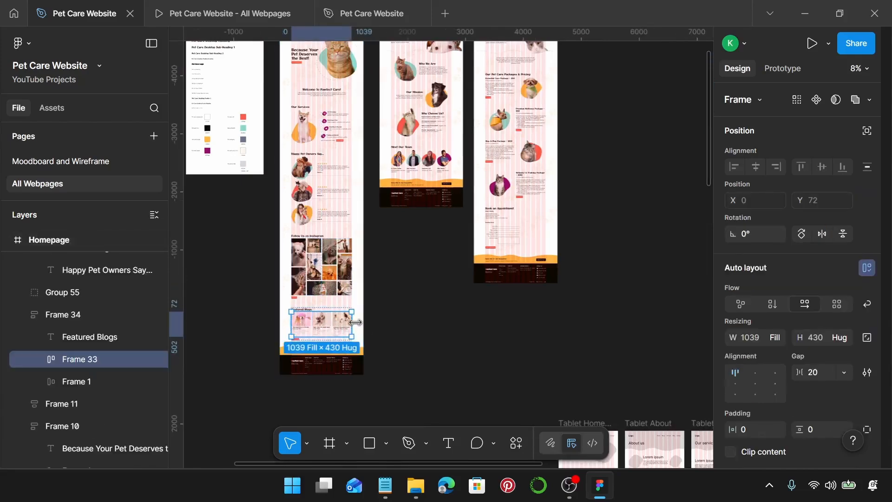
Step: Replace all four placeholder card rows on the Blogs page with the copied Featured Blogs card row
scroll(482, 293, right, 7)
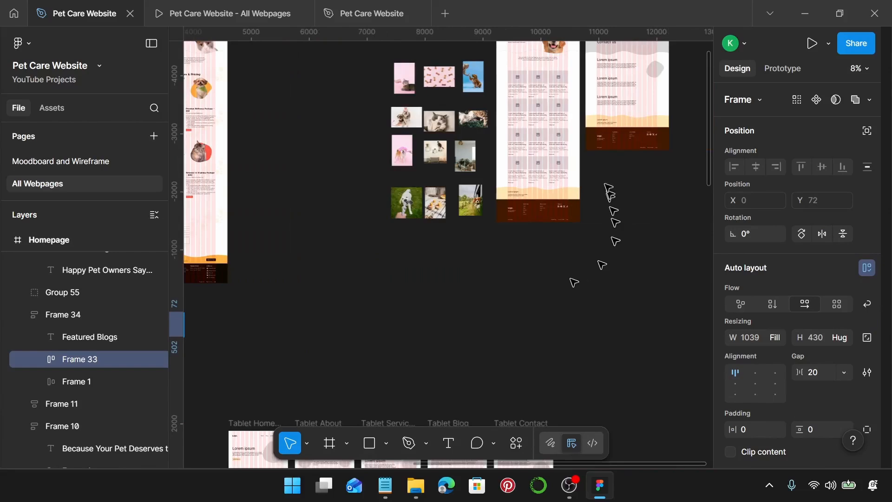
scroll(565, 200, up, 5)
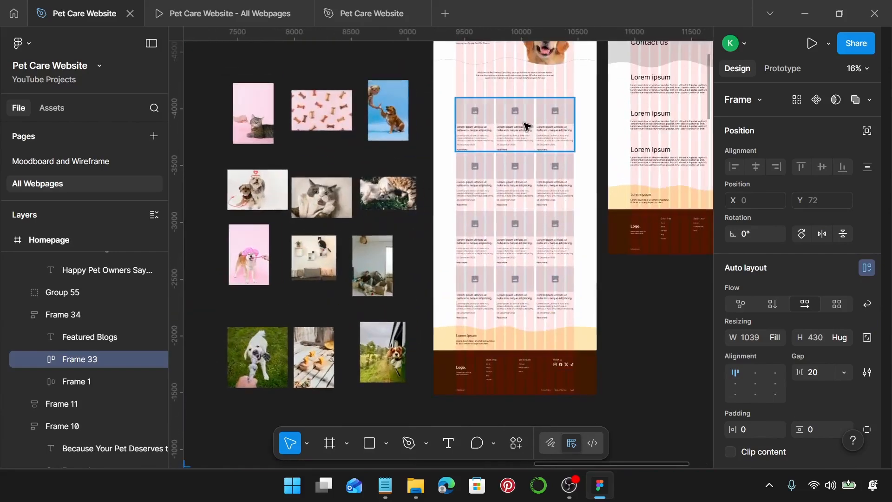
click(527, 125)
shift+click(516, 179)
shift+click(519, 237)
shift+click(523, 296)
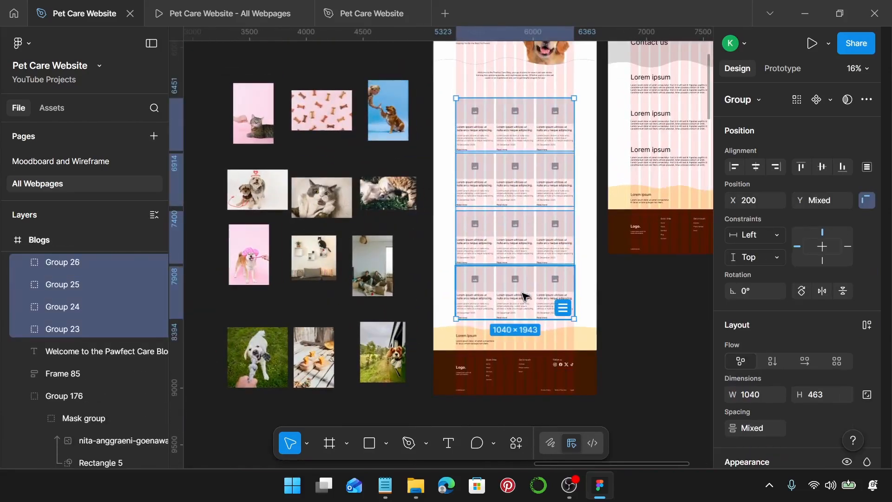
key(ctrl+shift+r)
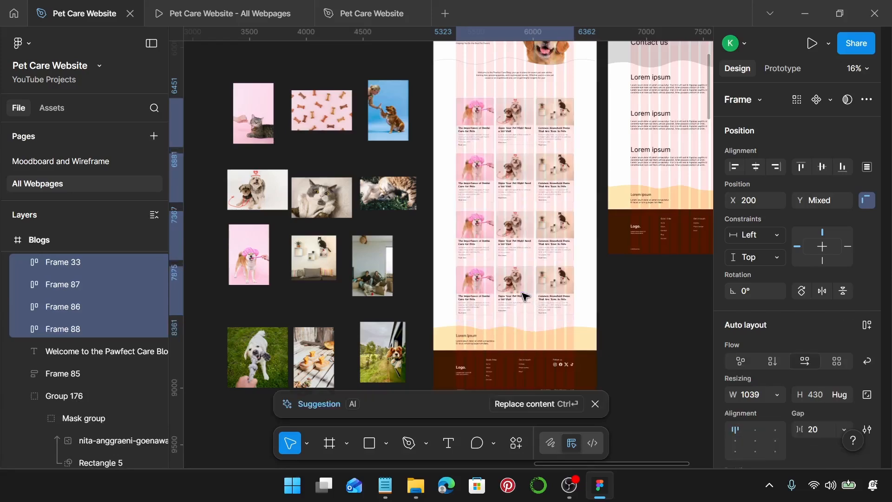
scroll(549, 223, up, 2)
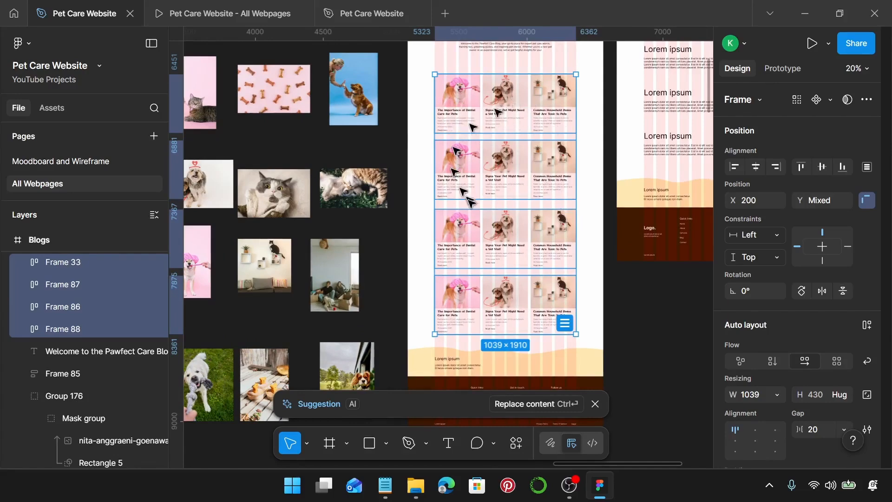
scroll(474, 111, up, 1)
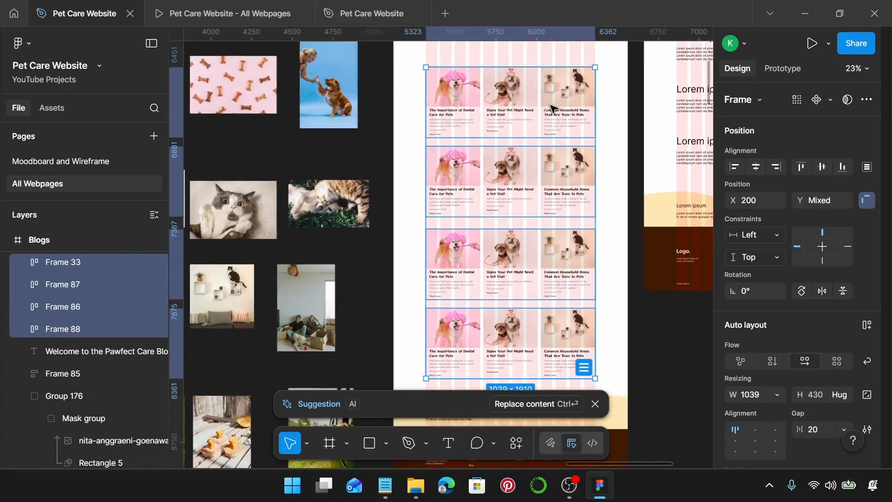
scroll(547, 170, down, 2)
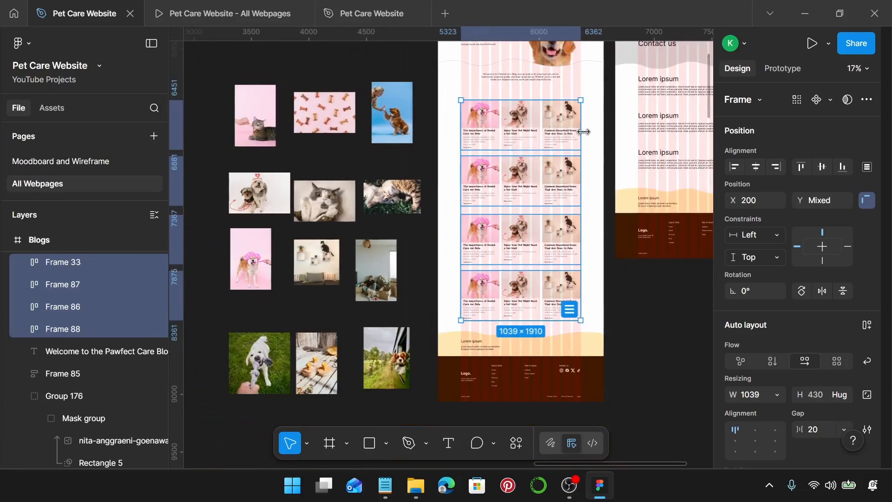
click(251, 259)
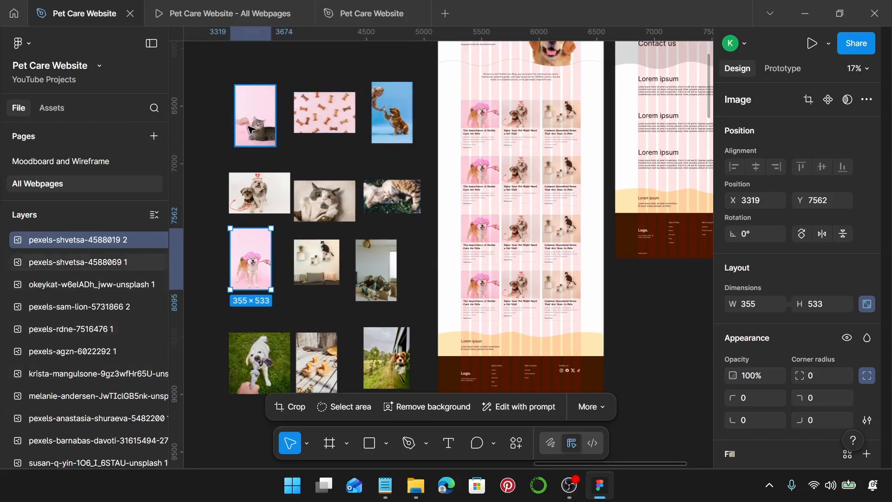
Step: Switch to the Notepad content file and copy the blog title "5 Essential Grooming Tips for a Happy & Healthy Pet"
scroll(488, 106, up, 5)
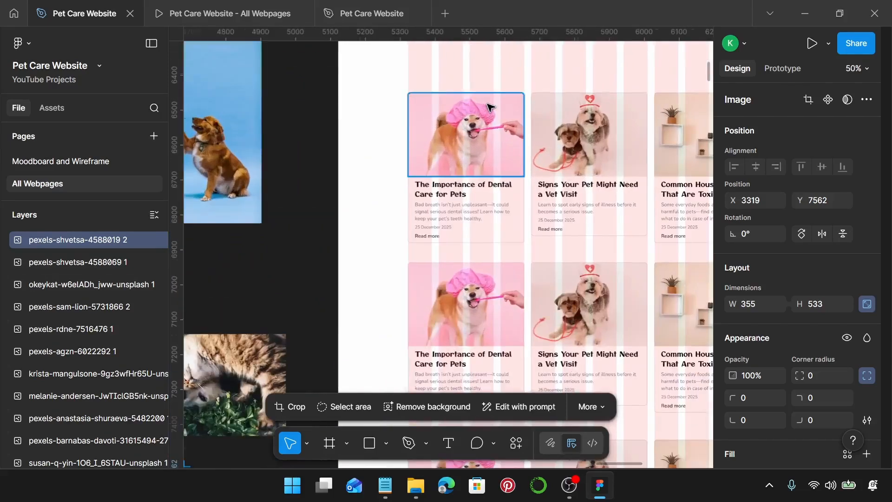
scroll(486, 108, up, 3)
scroll(481, 115, down, 2)
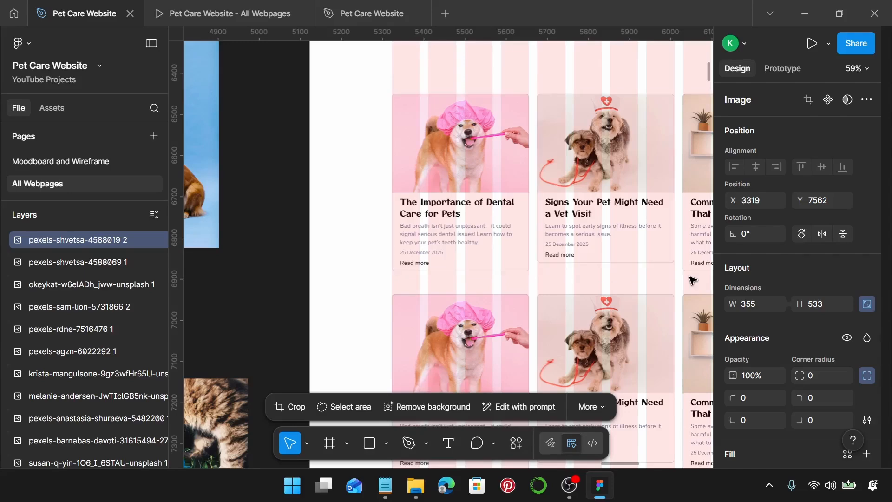
click(386, 486)
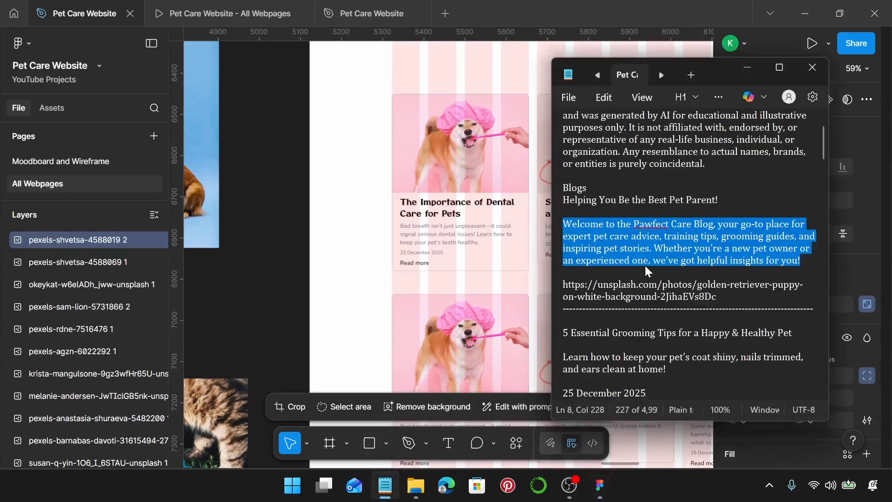
scroll(645, 264, down, 3)
scroll(646, 262, up, 2)
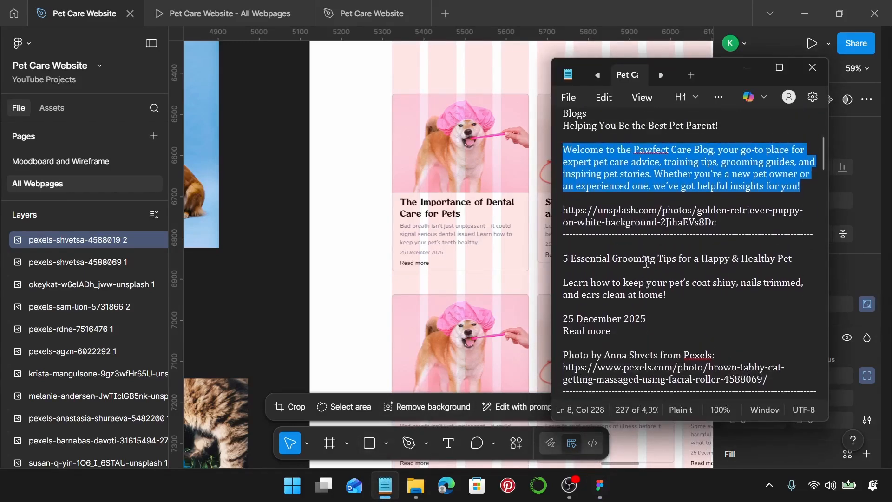
scroll(646, 262, down, 2)
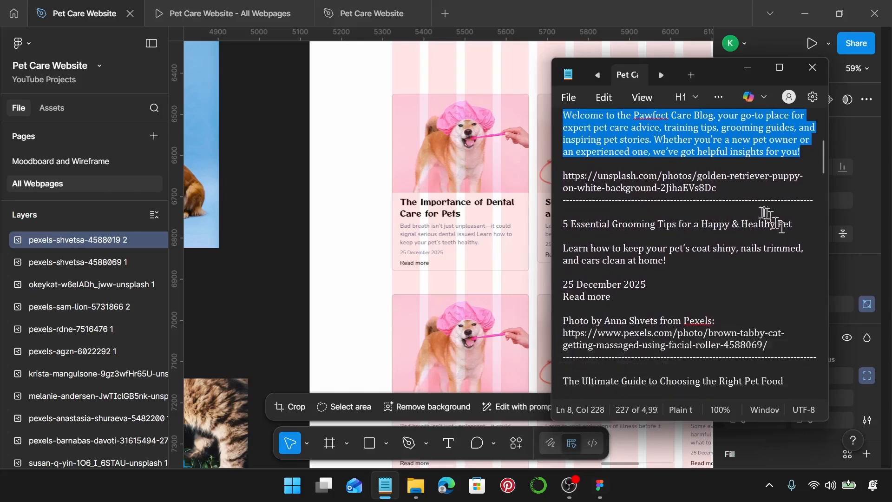
mouse_move(806, 225)
mouse_down()
mouse_move(566, 225)
mouse_move(554, 235)
mouse_up()
key(ctrl+c)
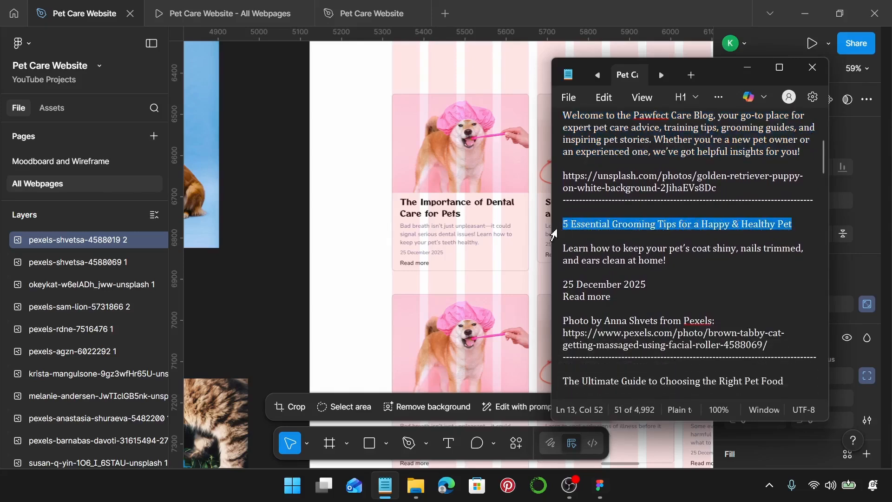
Step: Replace the title of the top row's first blog card with "5 Essential Grooming Tips for a Happy & Healthy Pet"
click(432, 219)
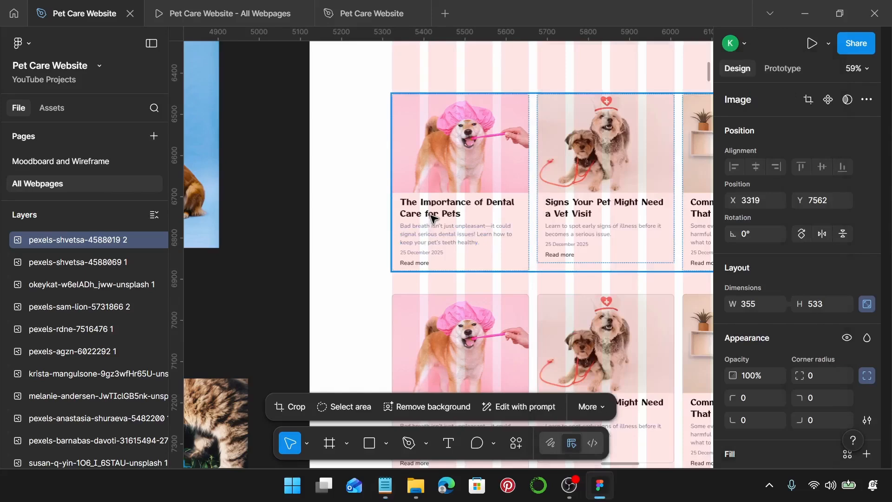
click(435, 216)
double_click(435, 216)
double_click(436, 216)
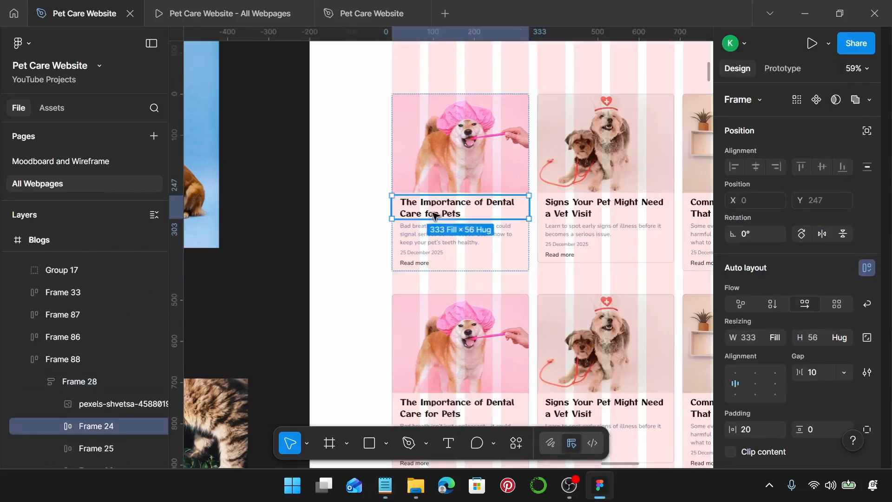
double_click(435, 217)
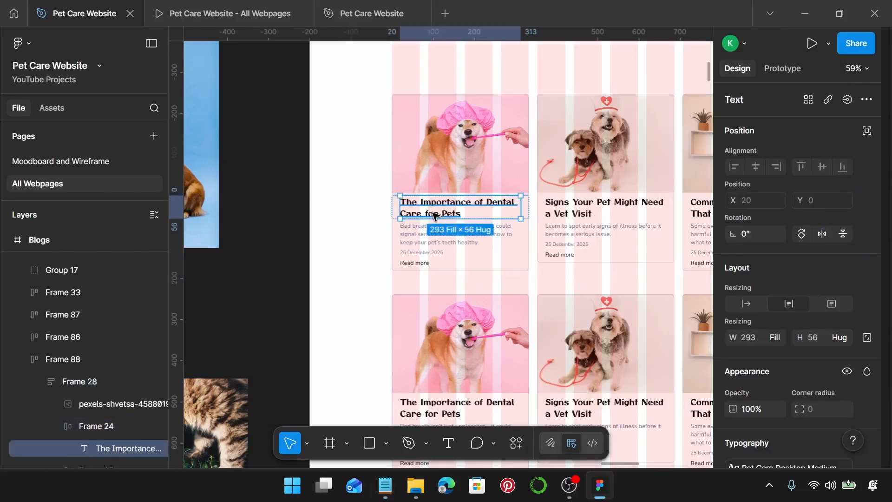
double_click(435, 215)
key(ctrl+v)
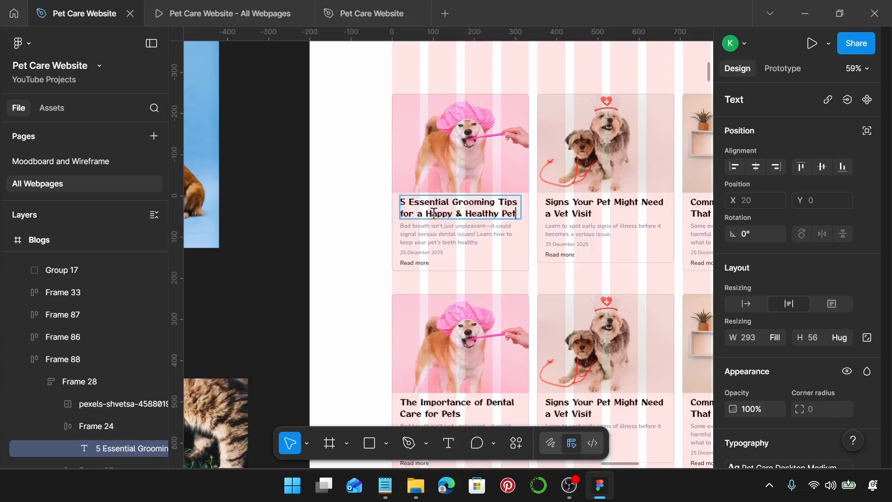
Step: Replace the first card's description with Notepad's "Learn how to keep your pet's coat shiny, nails trimmed, and ears clean at home!"
click(376, 490)
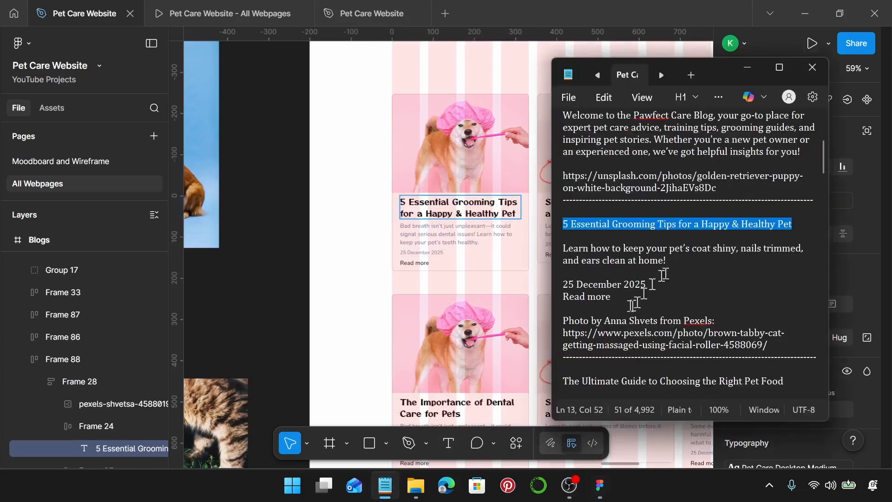
drag(667, 261, 563, 254)
key(ctrl+c)
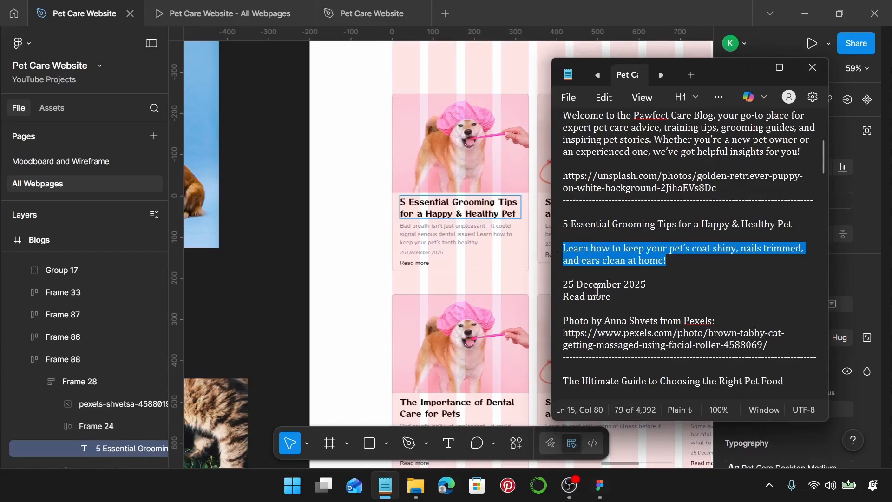
click(437, 240)
double_click(437, 241)
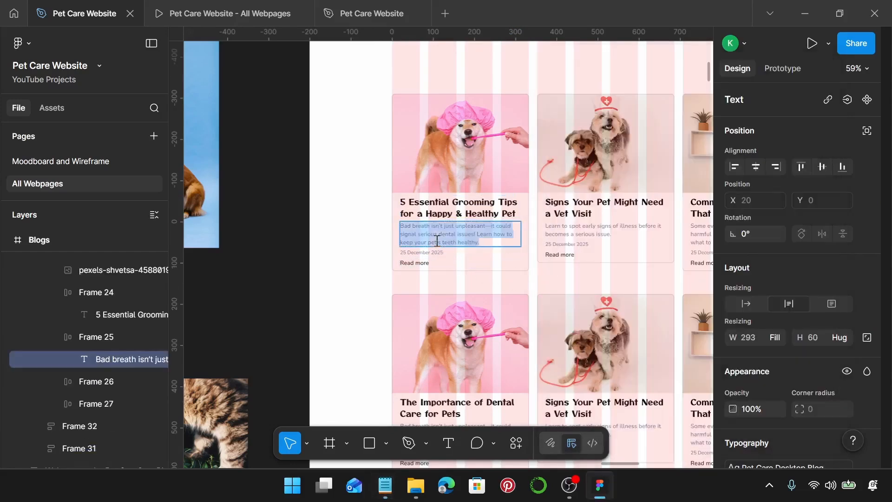
key(ctrl+v)
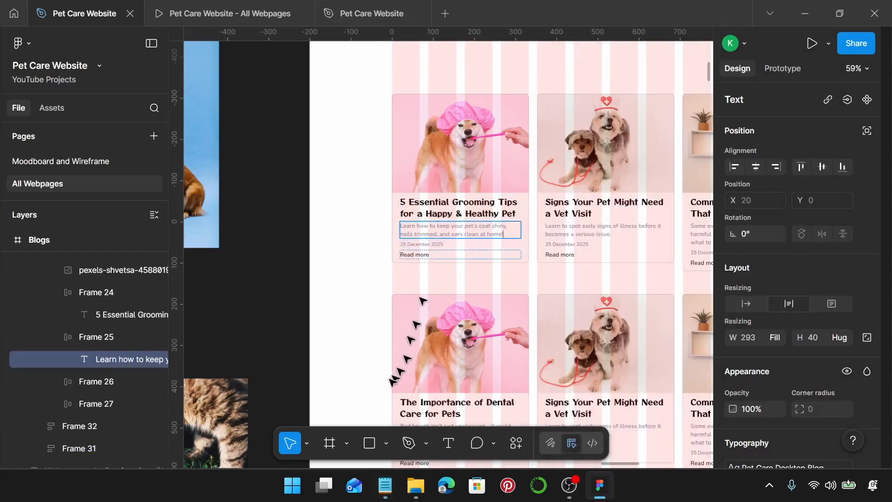
Step: Replace the top row's second card title with "The Ultimate Guide to Choosing the Right Pet Food" from the Notepad file
scroll(495, 210, right, 5)
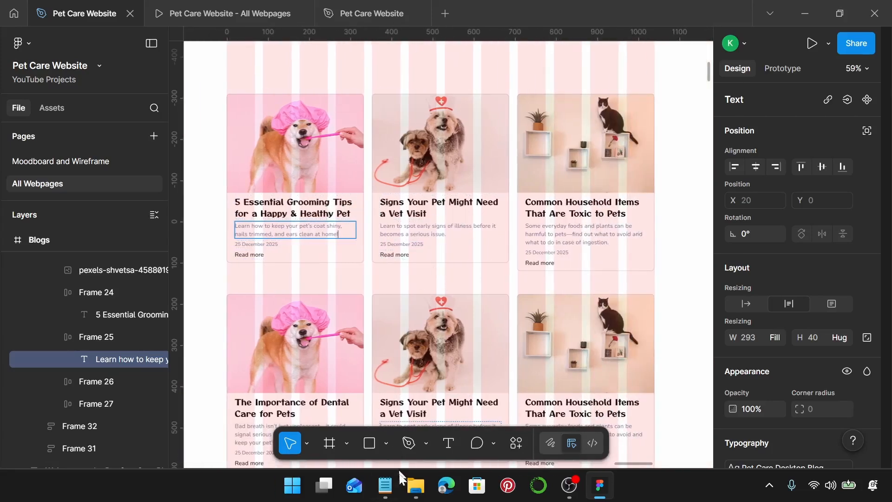
click(385, 485)
scroll(741, 233, down, 4)
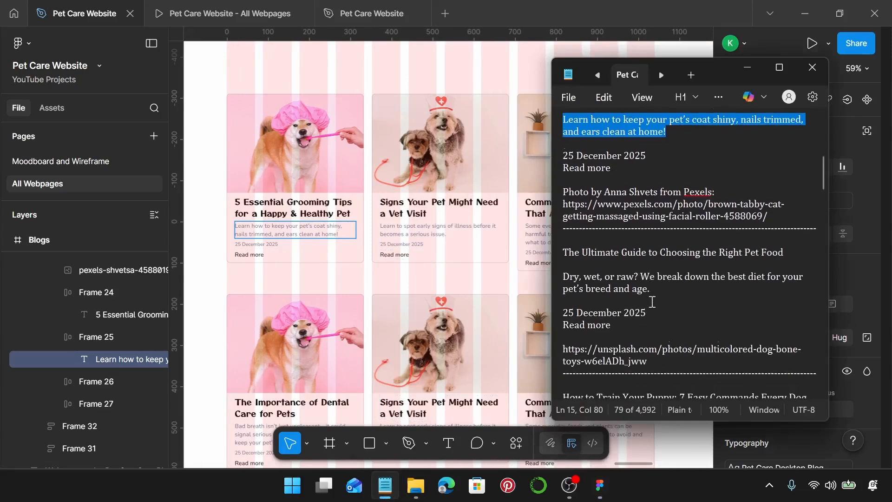
click(796, 233)
shift+click(560, 231)
key(ctrl+c)
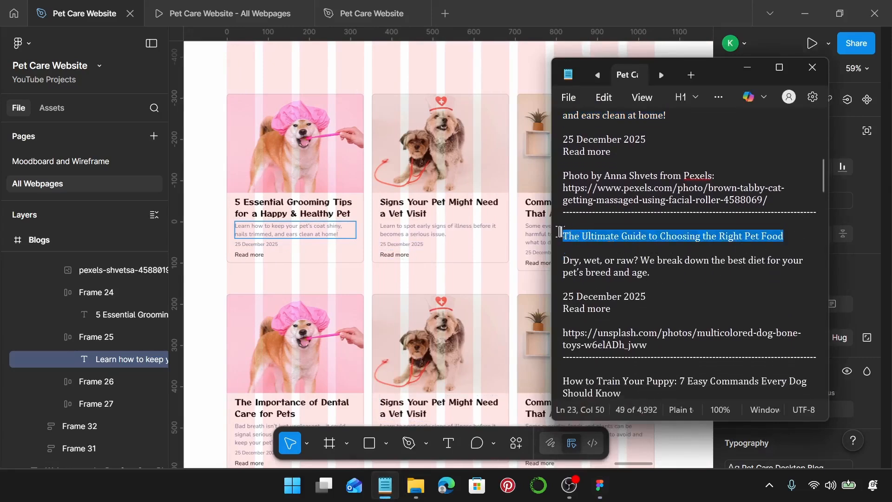
click(425, 216)
key(ctrl+a)
key(ctrl+v)
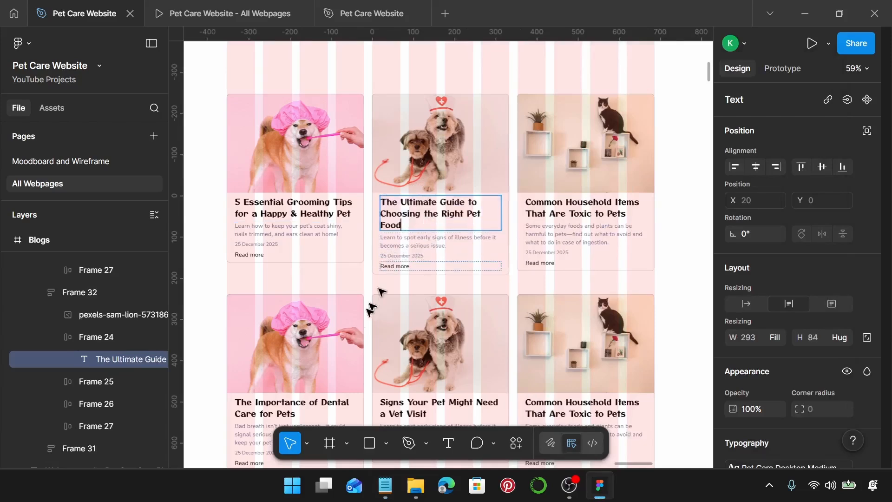
Step: Replace the second card's description with Notepad's "Dry, wet, or raw? We break down the best diet for your pet's breed and age."
click(385, 485)
drag(651, 273, 551, 265)
key(ctrl+c)
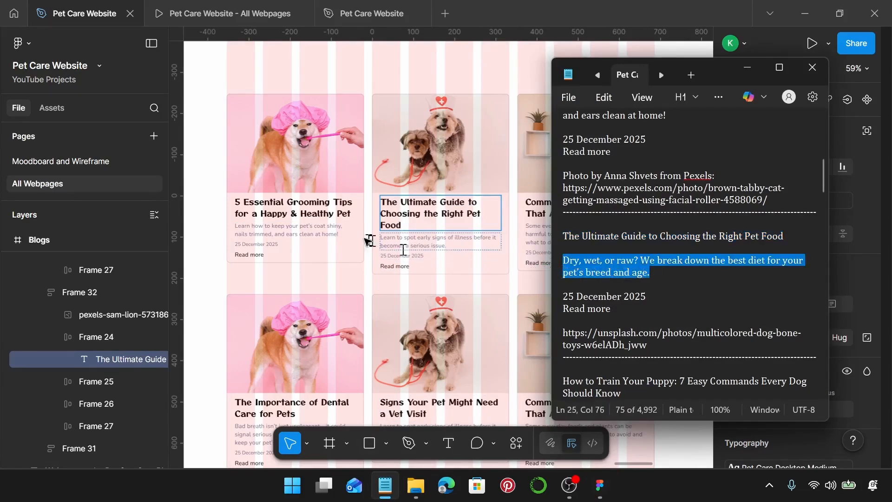
click(412, 248)
key(Return)
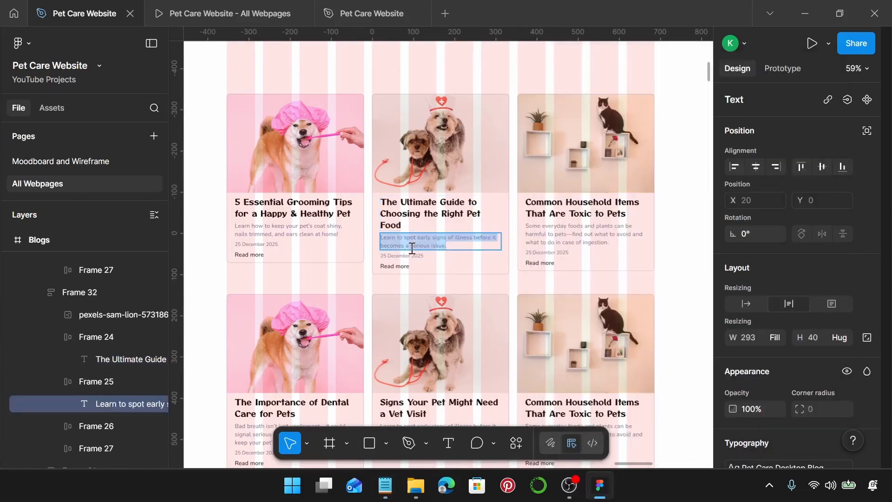
key(ctrl+v)
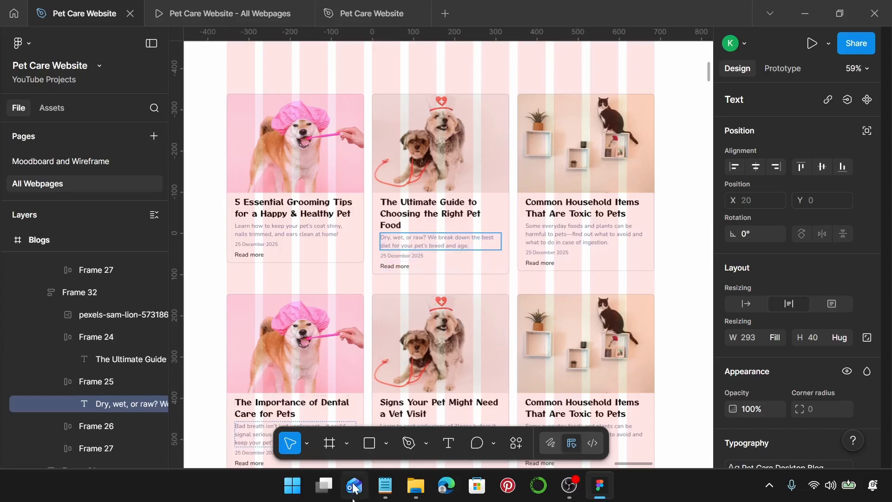
Step: Replace the top row's third card title with "How to Train Your Puppy: 7 Easy Commands Every Dog Should Know" from the Notepad file
click(386, 486)
scroll(653, 297, down, 1)
scroll(660, 307, down, 3)
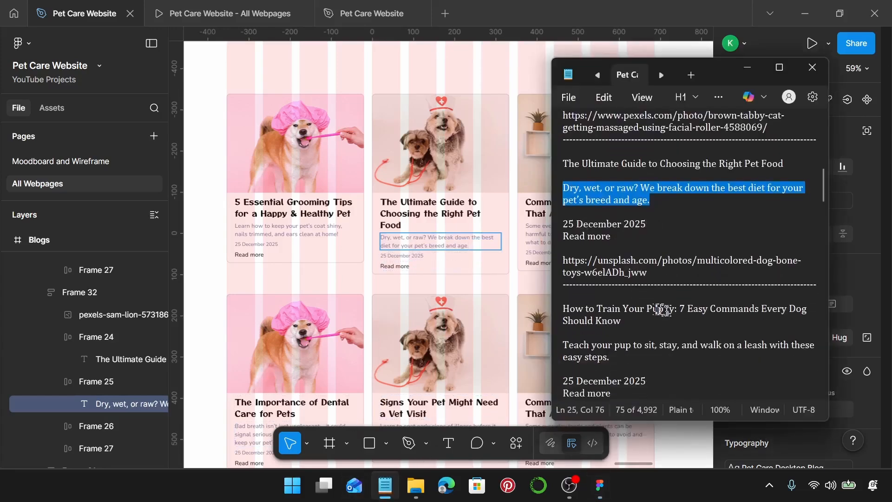
drag(621, 321, 561, 308)
key(ctrl+c)
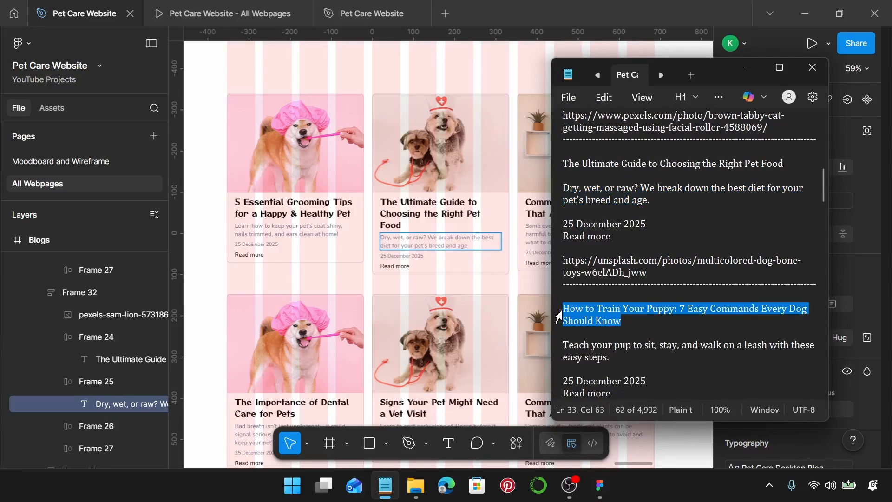
scroll(535, 316, right, 2)
click(504, 221)
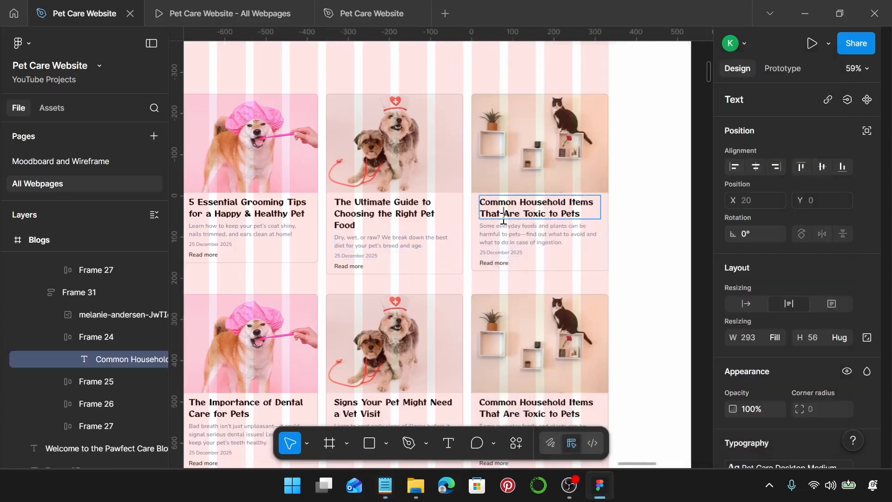
double_click(504, 219)
key(ctrl+v)
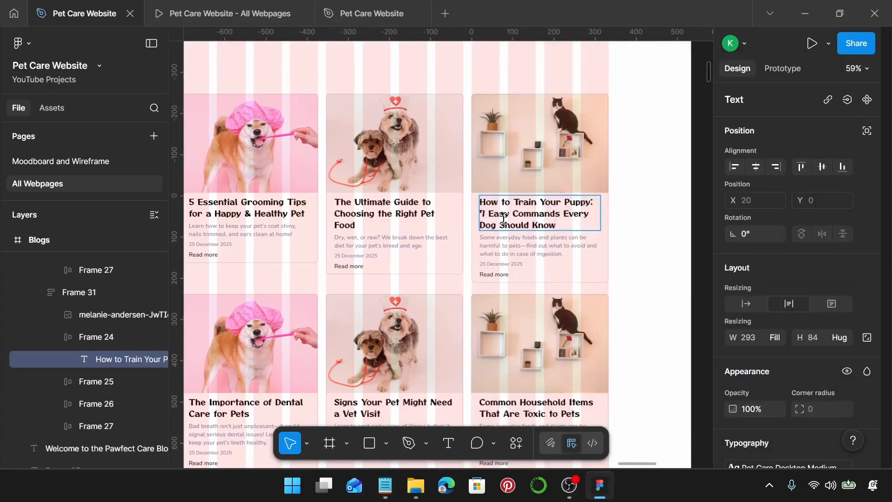
Step: Replace the third card's description with Notepad's "Teach your pup to sit, stay, and walk on a leash with these easy steps."
click(386, 486)
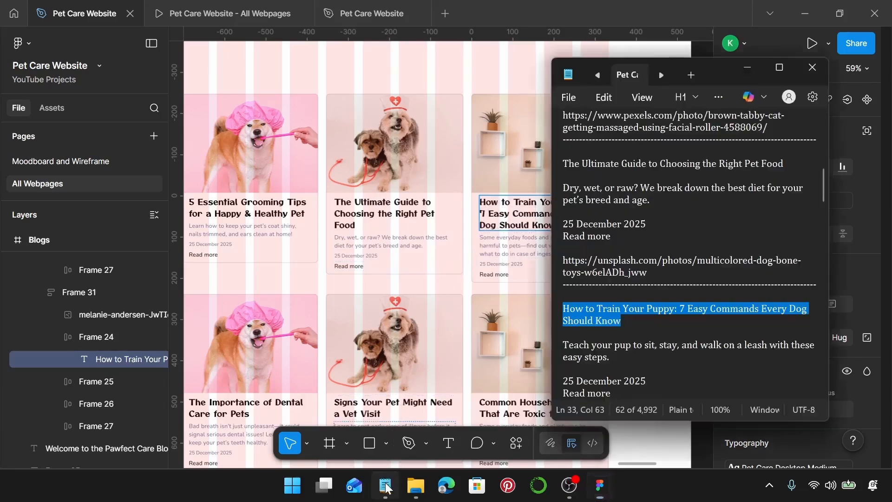
scroll(672, 283, down, 2)
drag(610, 285, 567, 273)
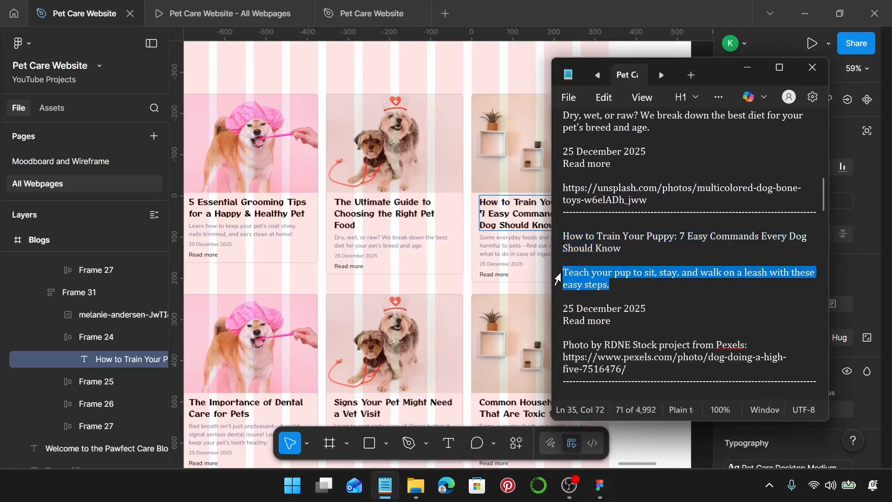
click(504, 253)
key(Return)
text(Teach your pup to sit, stay, and walk on a leash with these easy steps.)
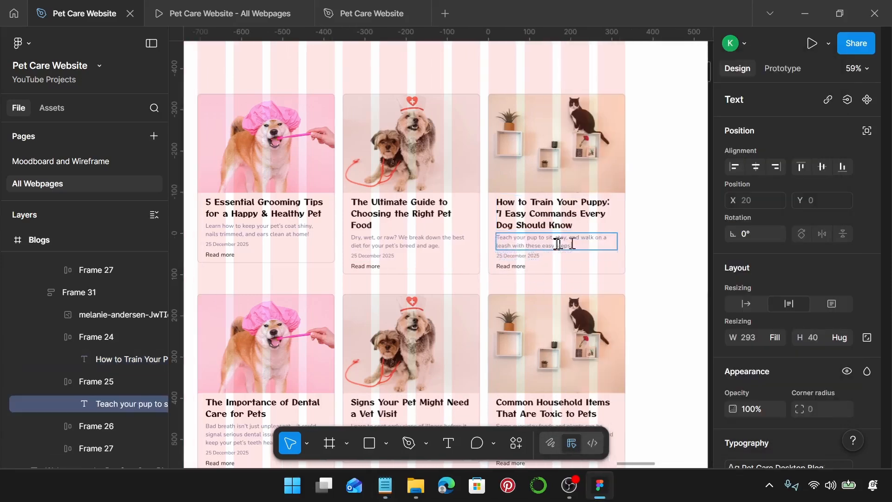
key(Escape)
click(671, 249)
Step: Set the width of the pink cat, bone treats and blue-background dog photos beside the Blogs page to 333
scroll(667, 247, down, 2)
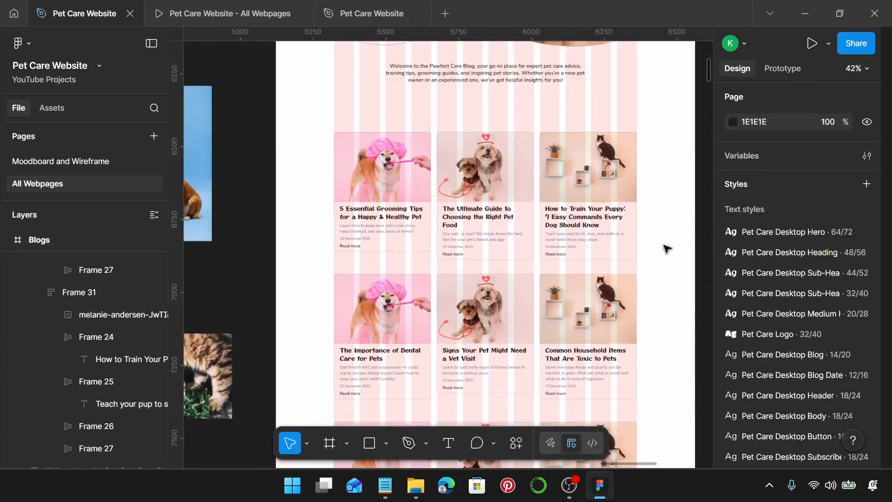
scroll(510, 199, left, 1)
scroll(382, 165, up, 1)
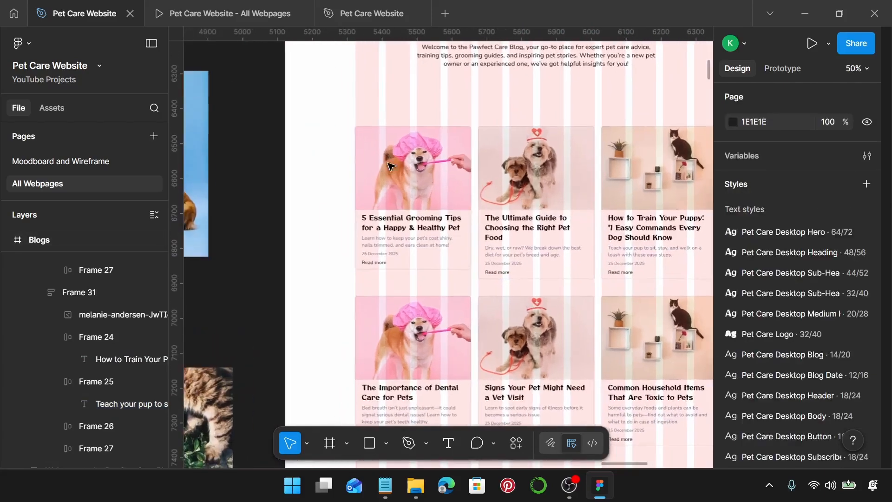
double_click(430, 173)
click(430, 173)
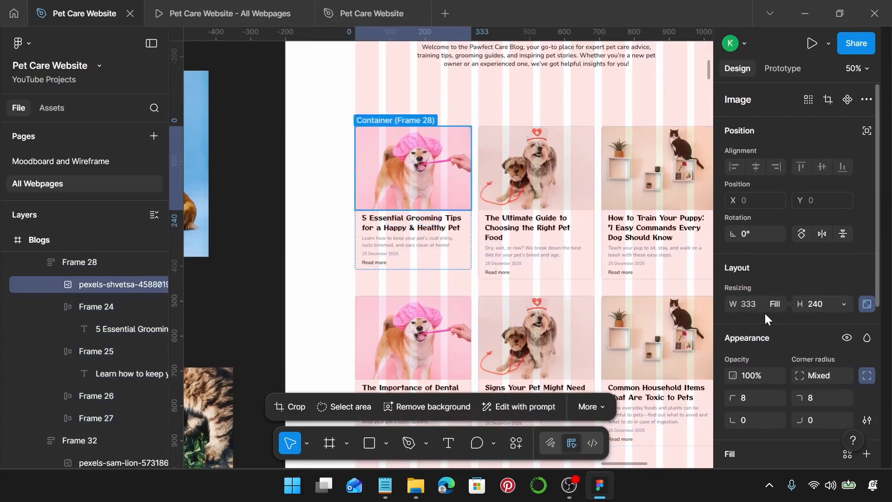
scroll(489, 208, left, 10)
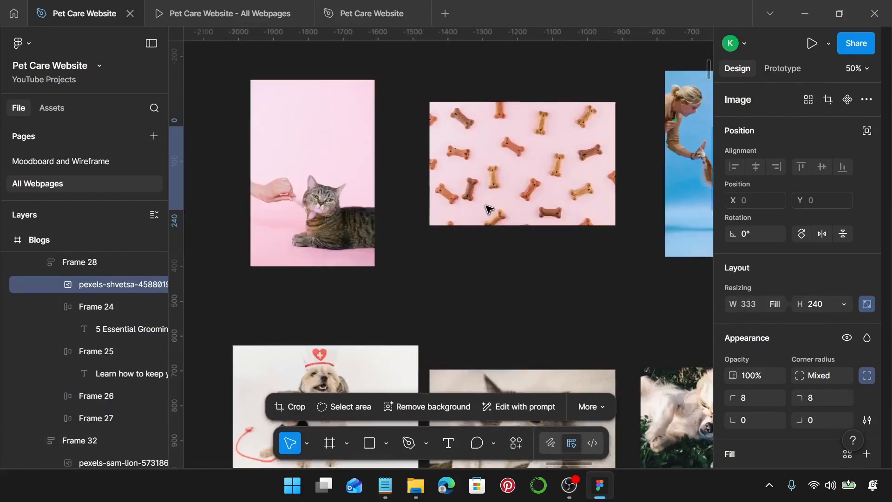
scroll(489, 209, down, 5)
click(409, 195)
shift+click(528, 195)
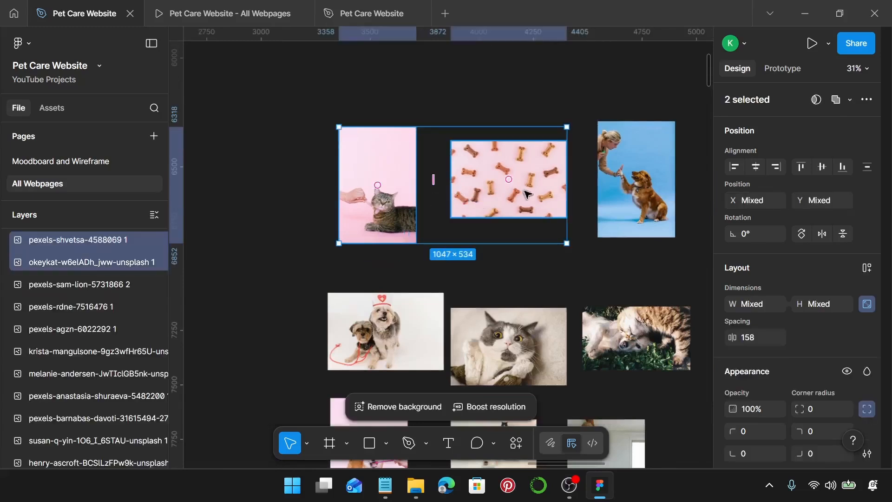
shift+click(636, 186)
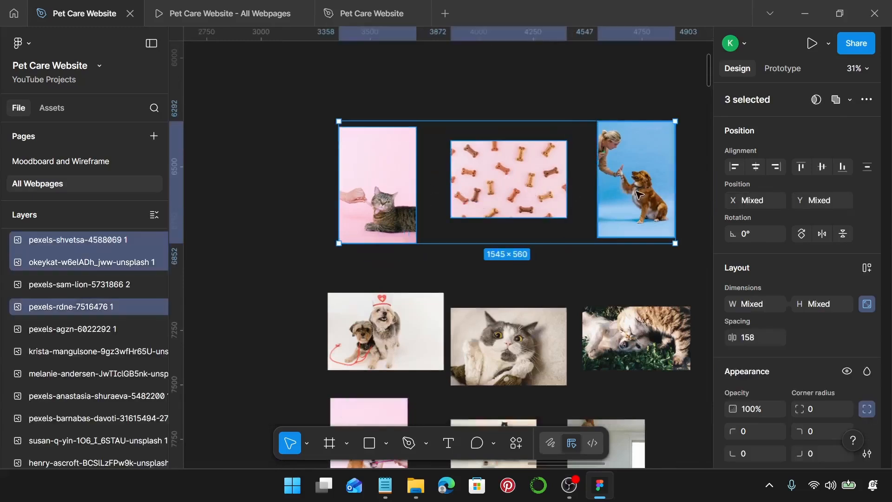
click(765, 306)
text(333)
key(Return)
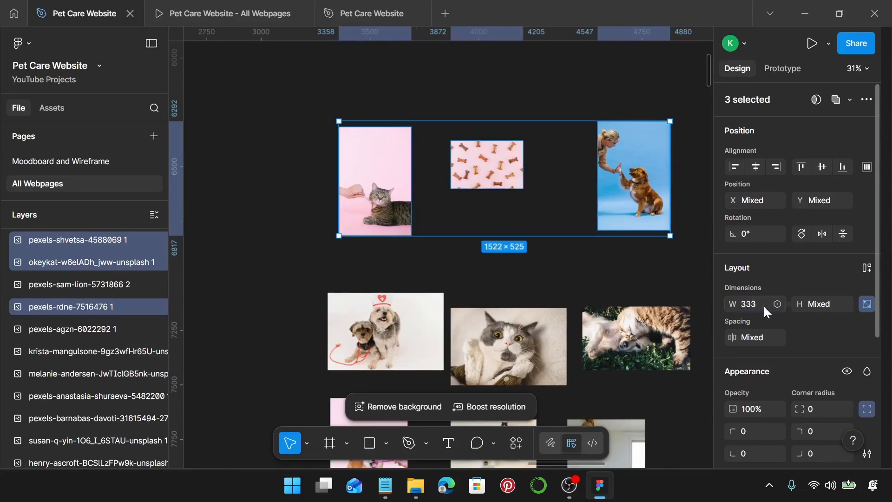
Step: Crop the pink cat photo from its lower edge to a height of 240
scroll(361, 180, up, 3)
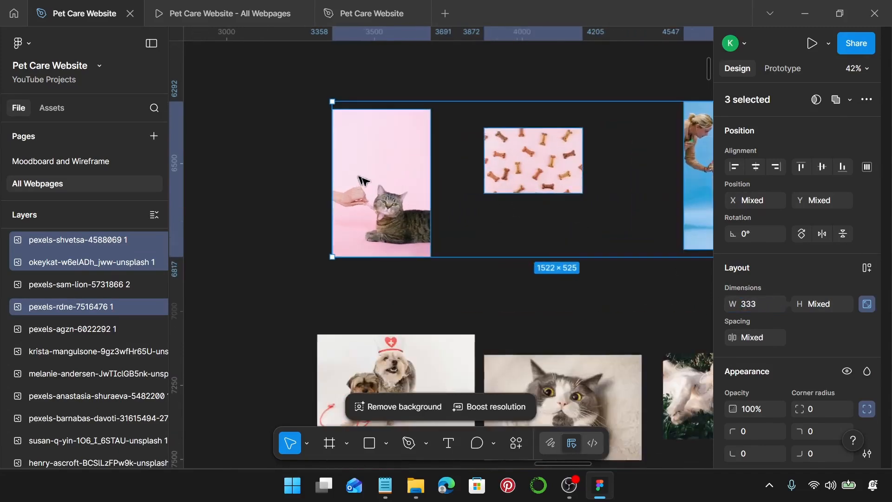
scroll(370, 188, up, 5)
double_click(394, 177)
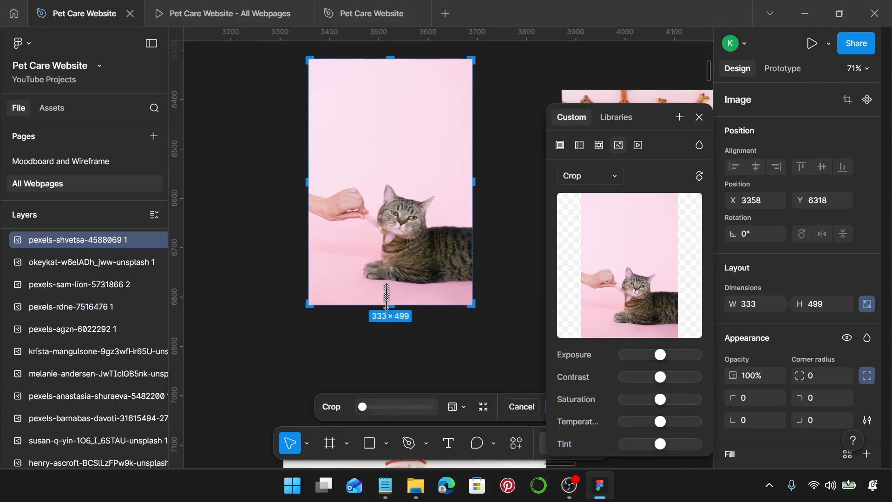
drag(386, 298, 385, 179)
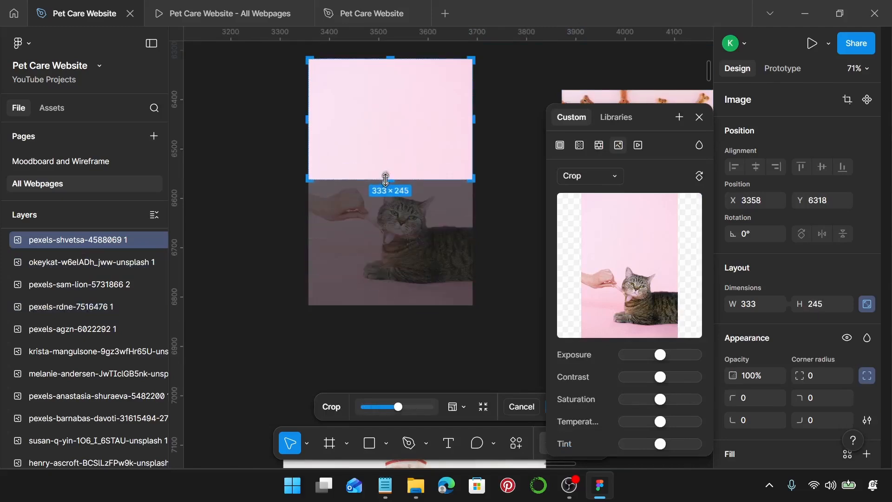
scroll(385, 180, up, 15)
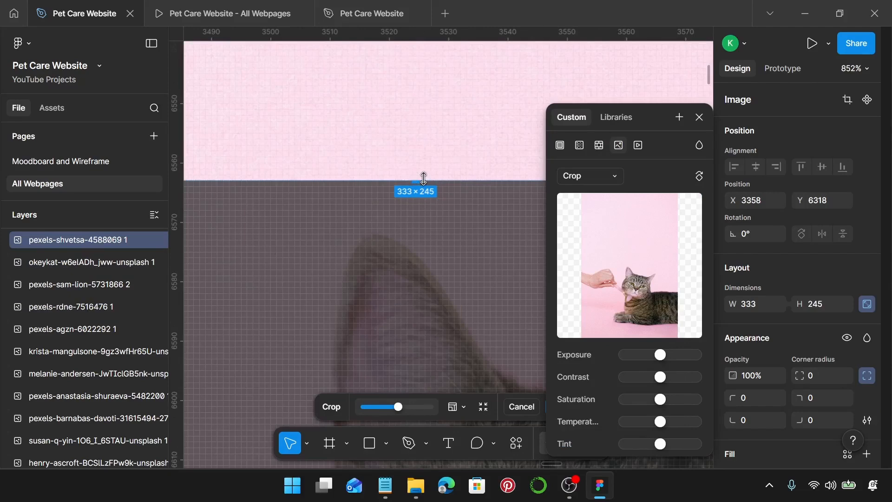
drag(419, 174, 421, 149)
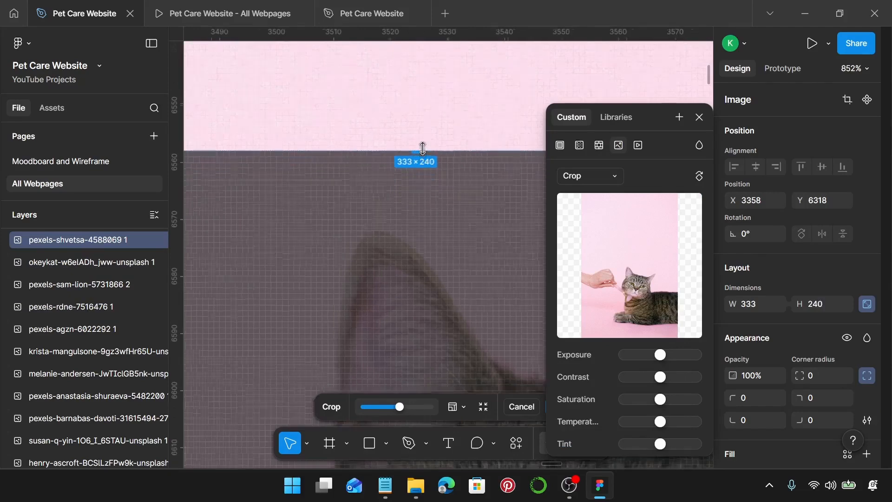
Step: Shift the cat photo upward inside its crop so the cat and hand fill the frame, and apply the crop
scroll(423, 148, down, 9)
scroll(423, 147, down, 7)
scroll(423, 149, up, 3)
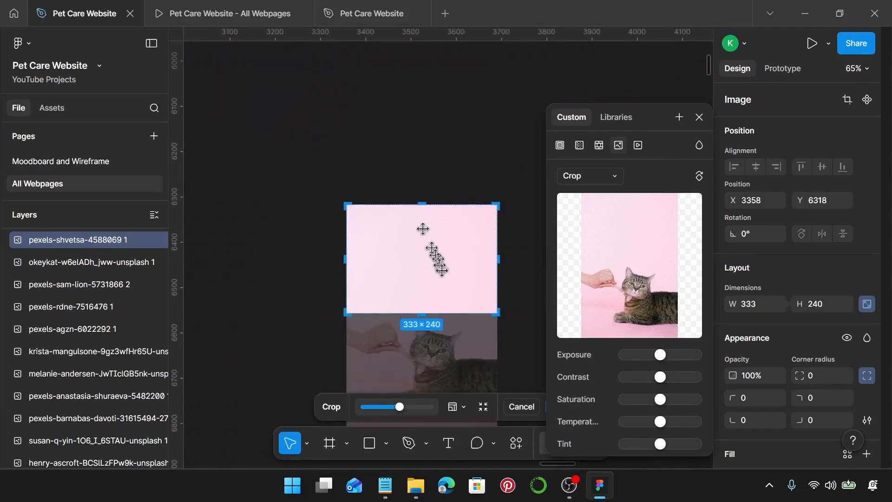
mouse_move(446, 249)
mouse_down()
mouse_move(440, 243)
mouse_move(456, 253)
mouse_move(444, 245)
mouse_up()
drag(431, 297, 431, 279)
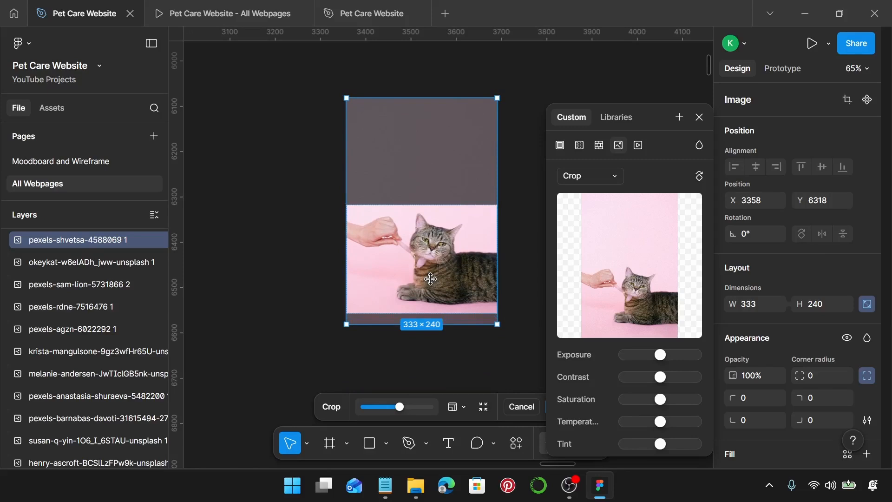
key(Return)
Step: Extend the crop of the bone treats photo to 333 × 240 and apply it
scroll(474, 326, down, 1)
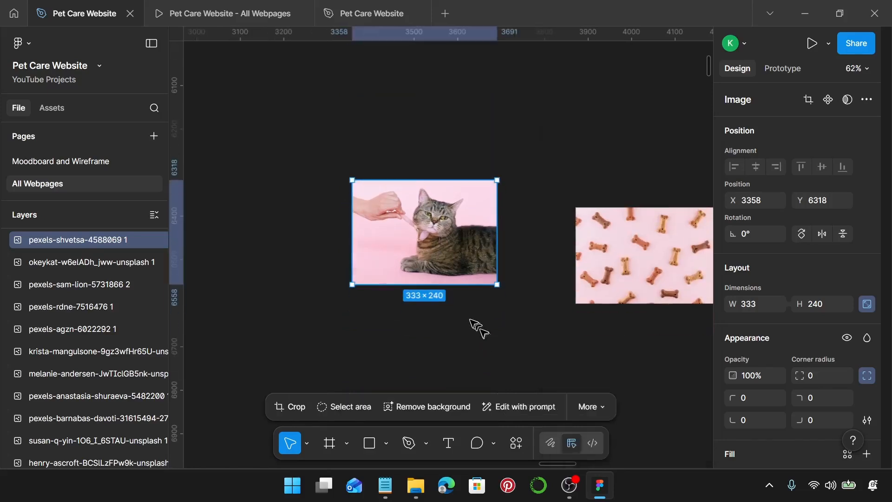
scroll(476, 321, right, 8)
click(430, 275)
scroll(441, 265, left, 1)
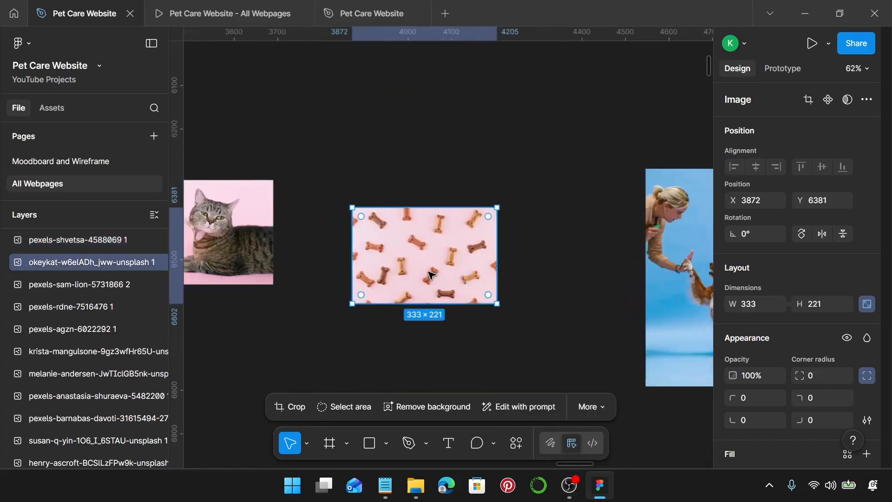
key(Return)
scroll(421, 324, up, 10)
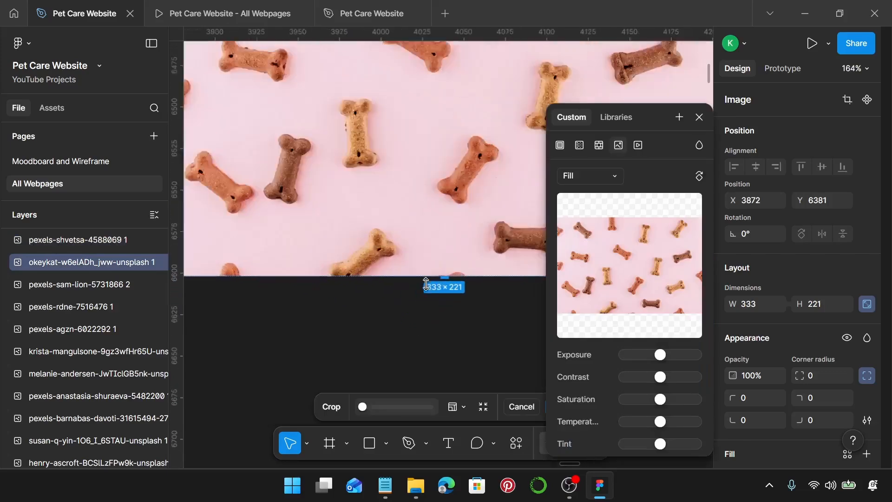
drag(498, 262, 505, 371)
drag(513, 275, 511, 368)
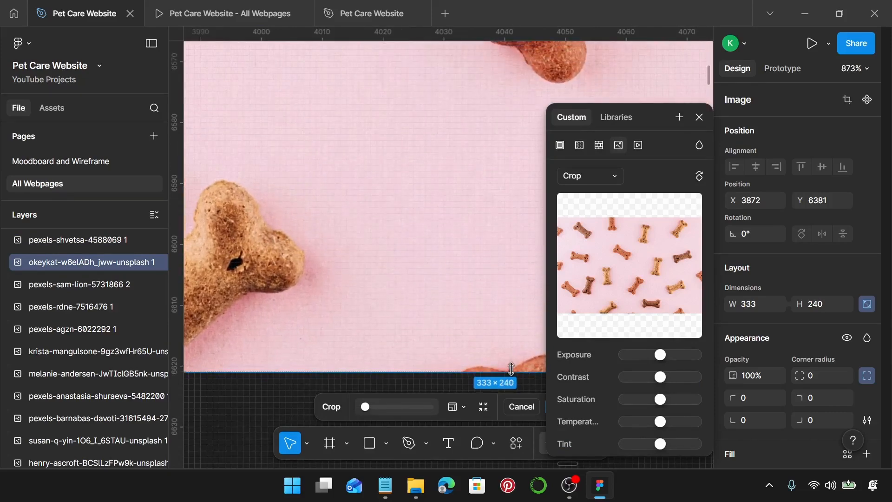
scroll(494, 339, down, 10)
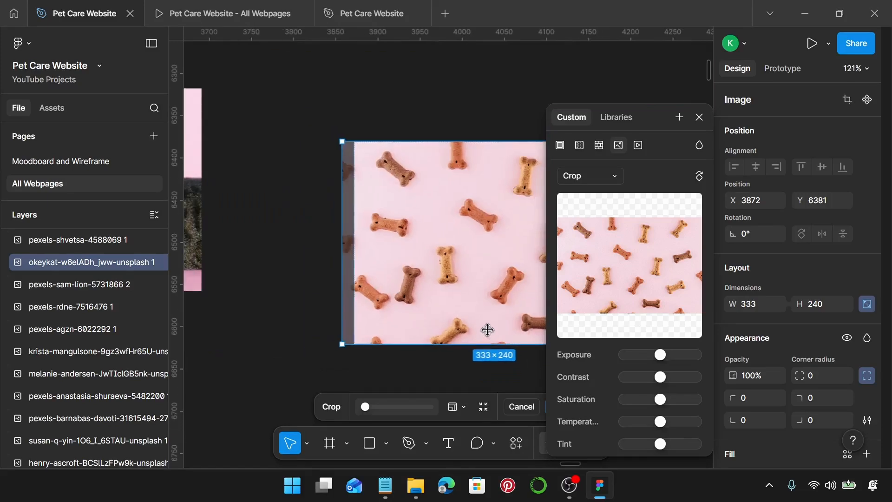
key(Return)
Step: Crop the blue-background dog photo from its lower edge to a height of 240
scroll(478, 259, right, 10)
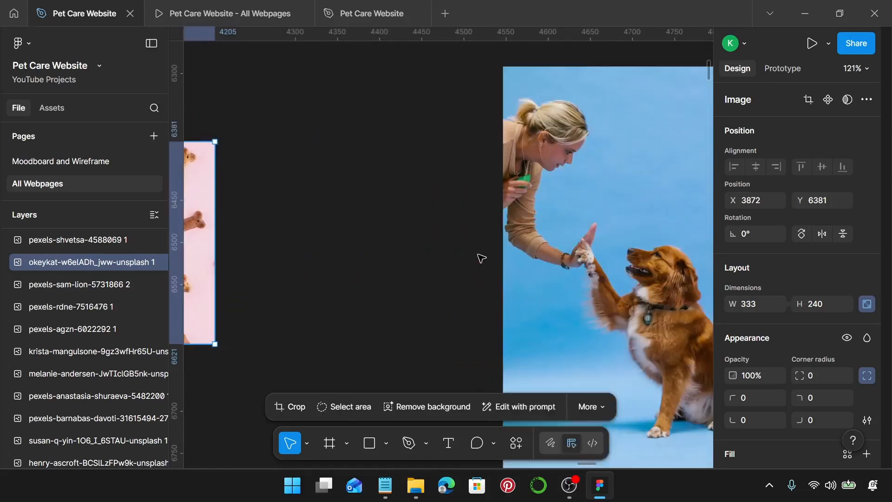
scroll(481, 259, down, 3)
scroll(482, 257, down, 1)
click(483, 254)
double_click(533, 253)
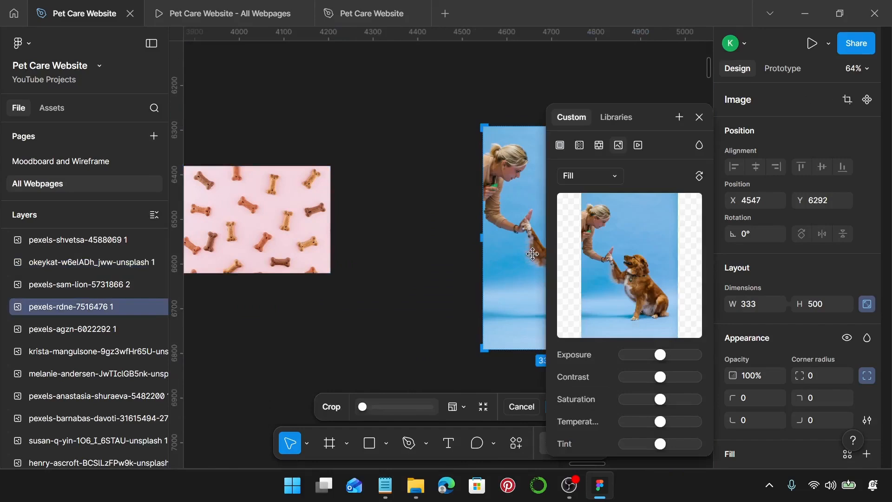
scroll(533, 256, right, 4)
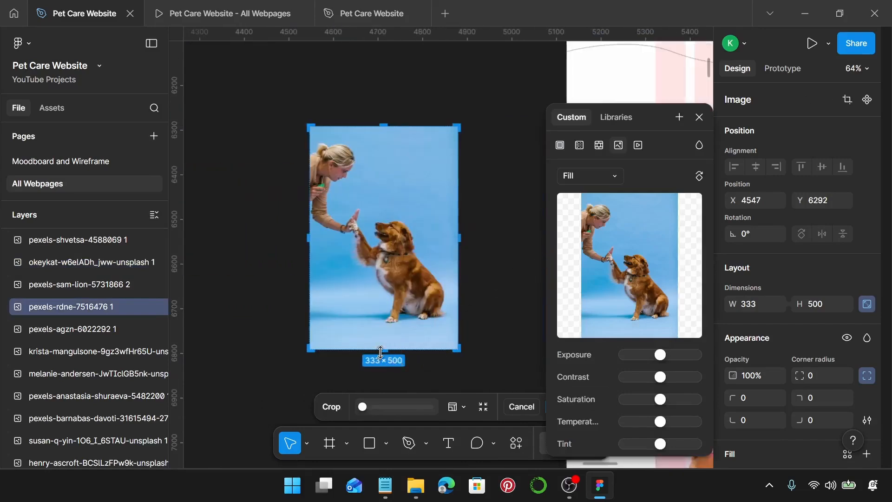
drag(381, 352, 380, 233)
scroll(381, 236, up, 10)
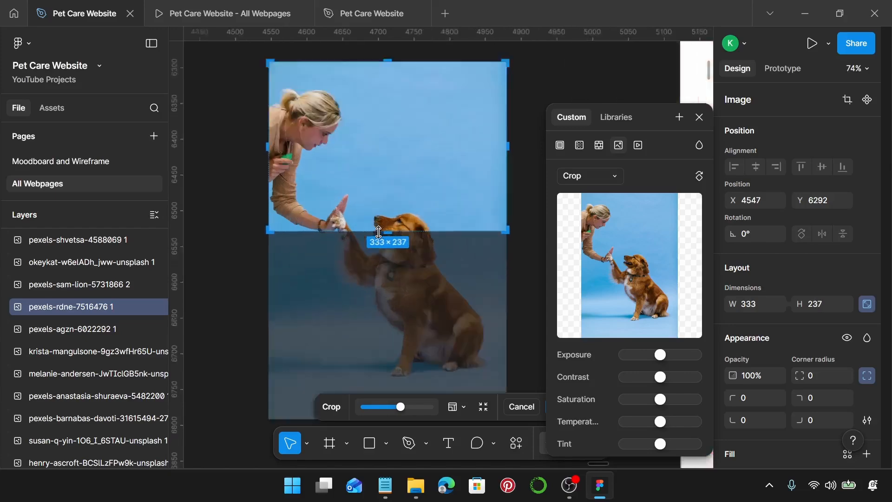
scroll(395, 242, up, 5)
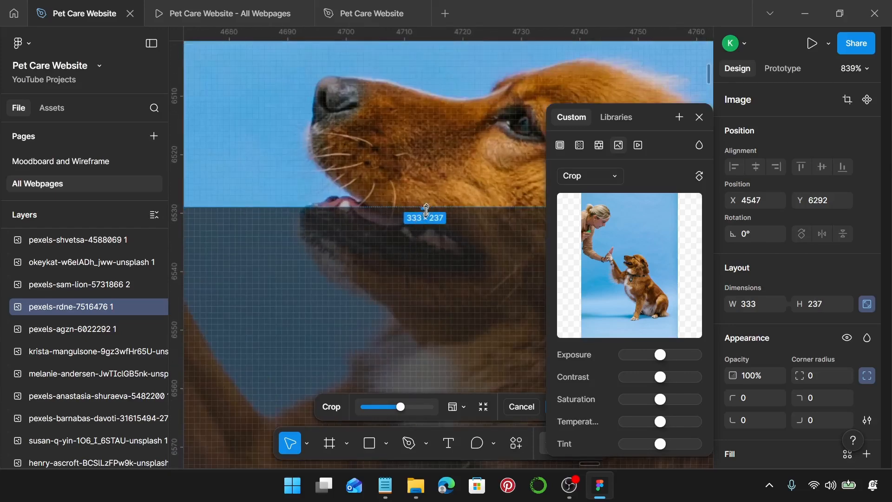
drag(426, 210, 423, 223)
Step: Shift the dog photo upward inside its crop to frame the dog giving its paw, and apply the crop
scroll(423, 224, down, 15)
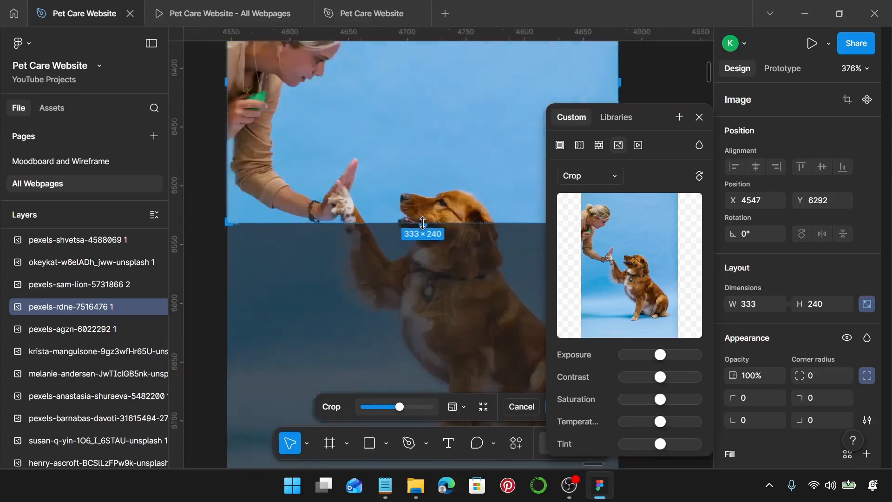
drag(430, 191, 430, 142)
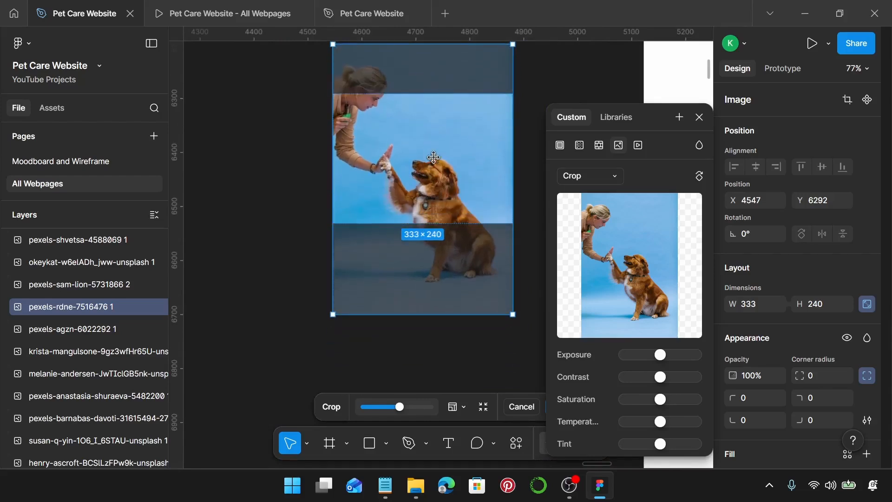
drag(430, 187, 430, 149)
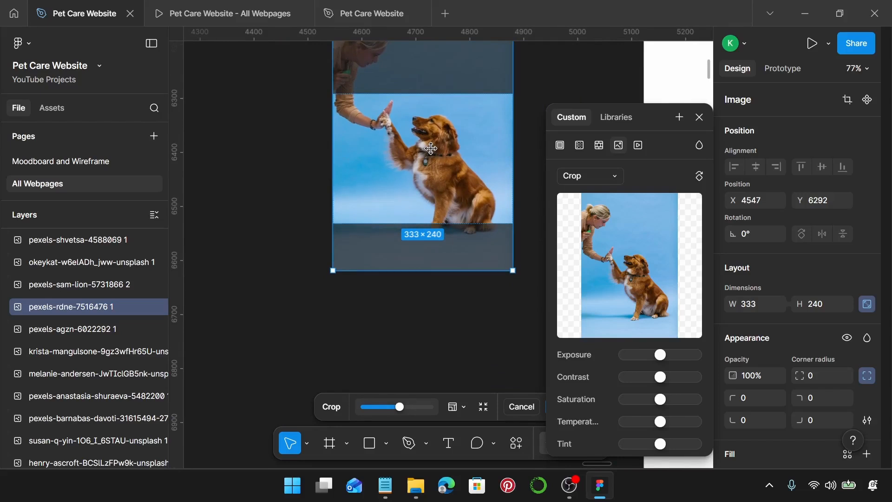
key(Return)
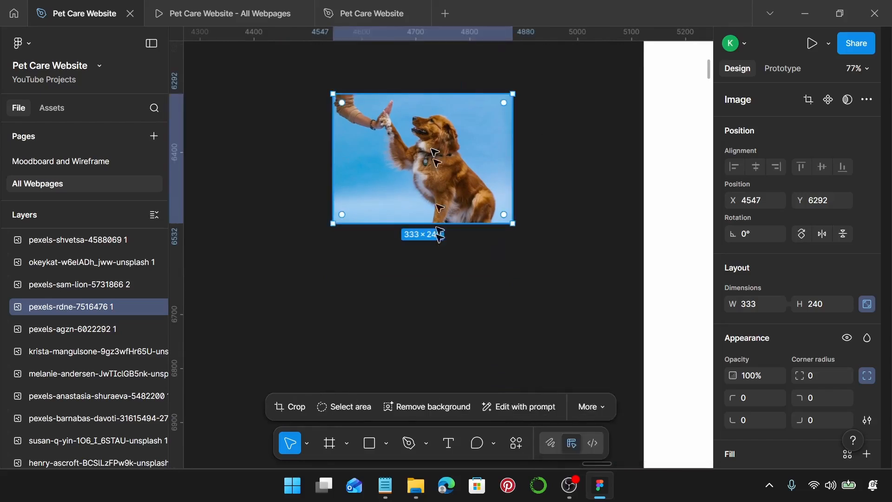
Step: Cut the cropped cat photo from the canvas and replace the top row's first card image with it
scroll(438, 239, down, 3)
scroll(439, 244, left, 2)
click(245, 218)
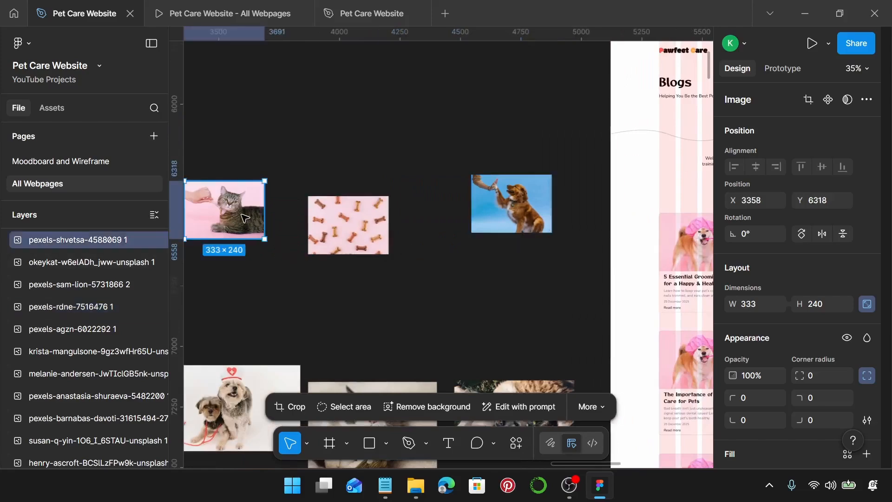
key(Delete)
scroll(303, 239, right, 5)
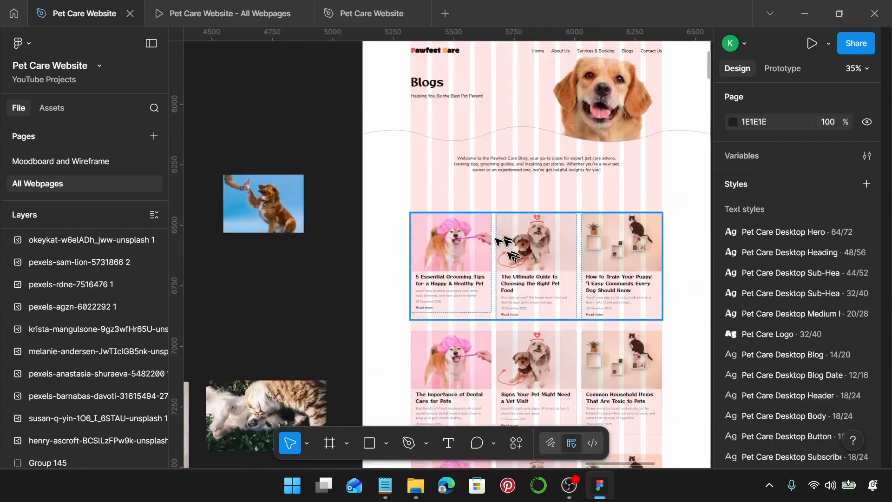
double_click(469, 254)
double_click(469, 253)
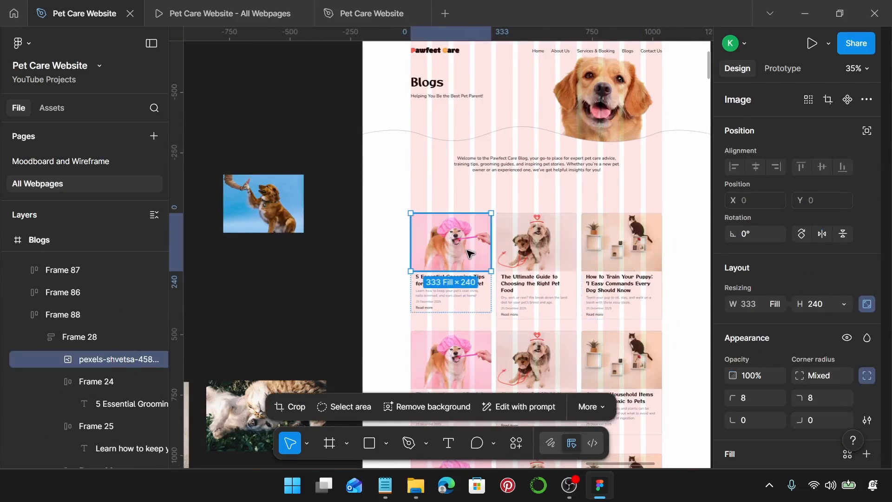
key(ctrl+shift+r)
key(Escape)
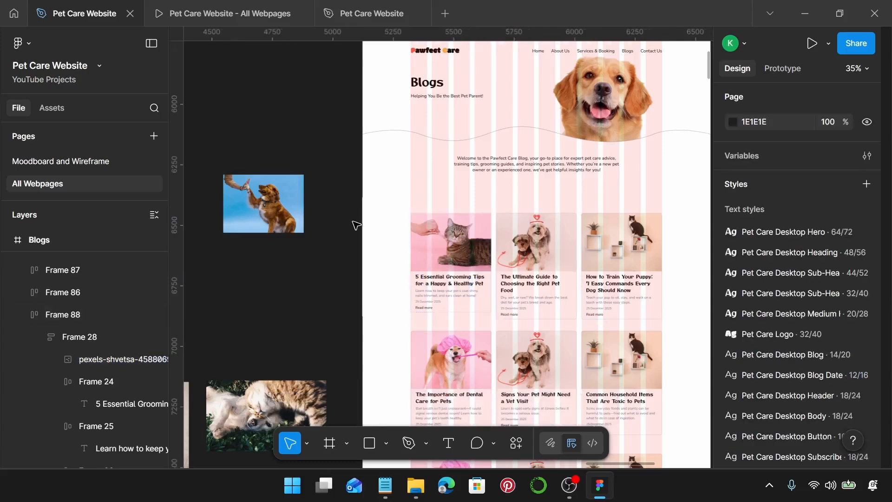
Step: Cut the cropped bone treats photo from the canvas and replace the top row's second card image with it
scroll(357, 225, left, 4)
click(277, 231)
key(Delete)
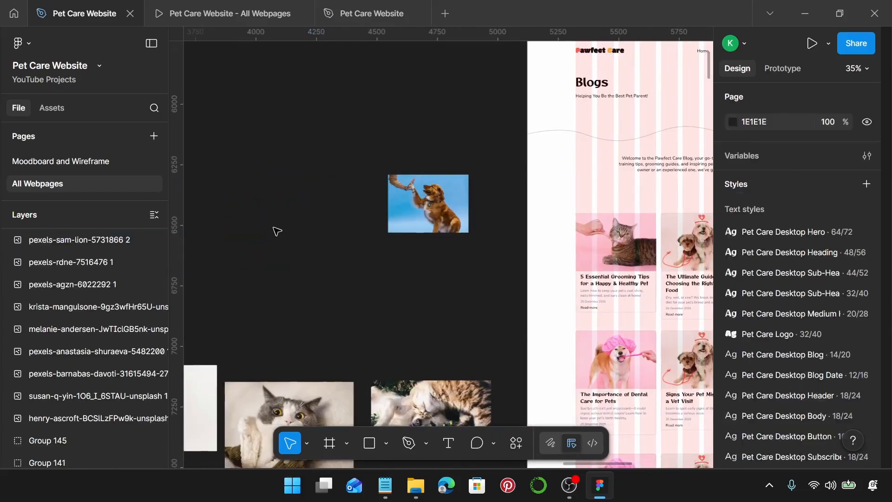
scroll(277, 231, right, 4)
click(440, 241)
click(439, 240)
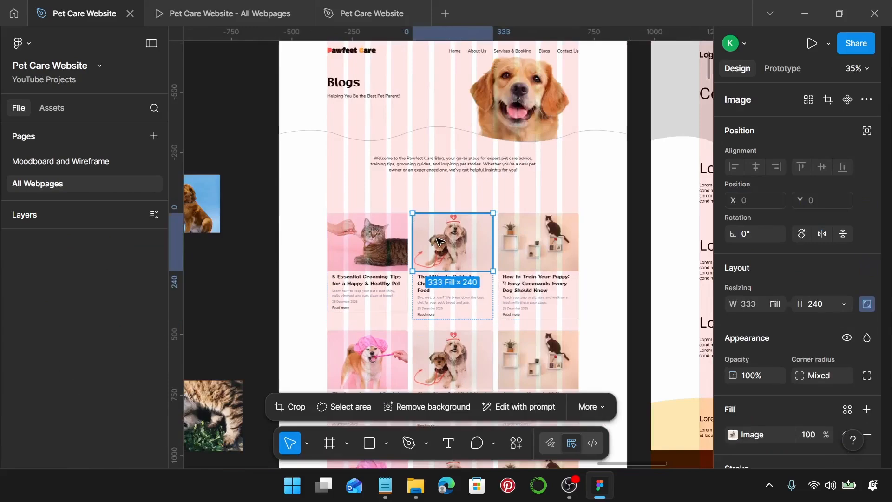
key(ctrl+shift+r)
scroll(439, 240, left, 5)
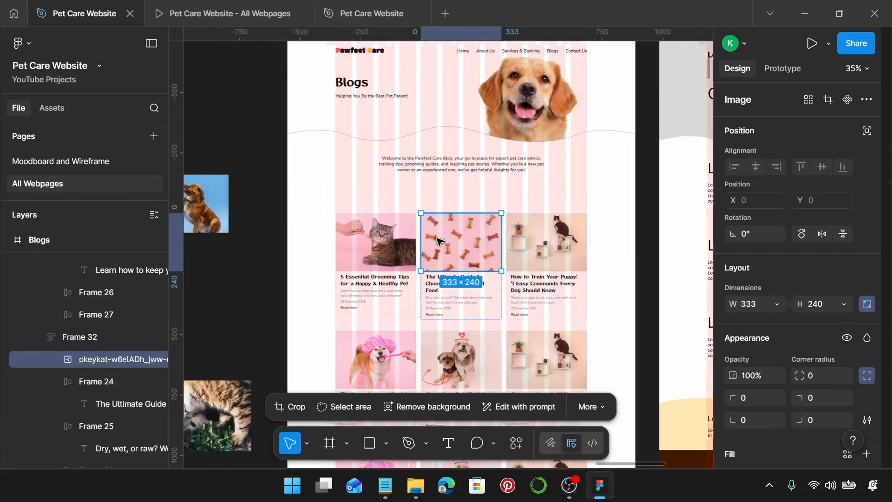
Step: Cut the cropped blue-background dog photo from the canvas and replace the top row's third card image with it
click(362, 215)
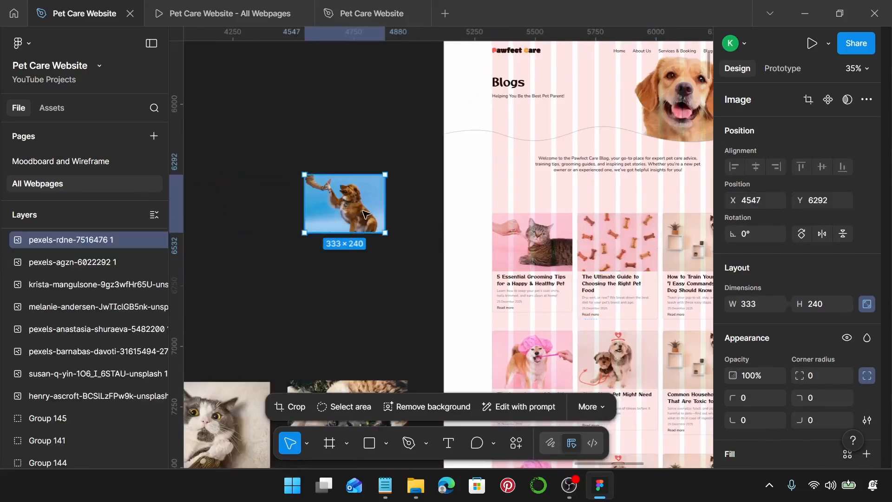
key(Delete)
scroll(367, 216, right, 5)
click(457, 248)
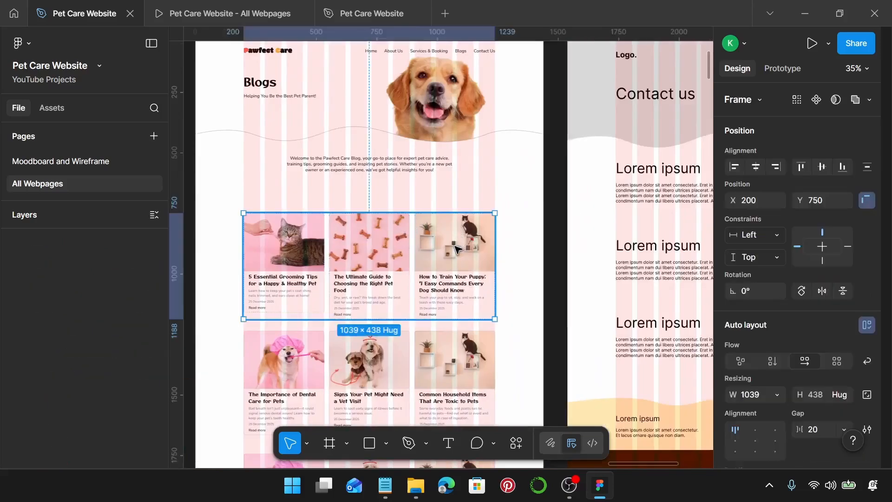
click(458, 249)
key(ctrl+shift+r)
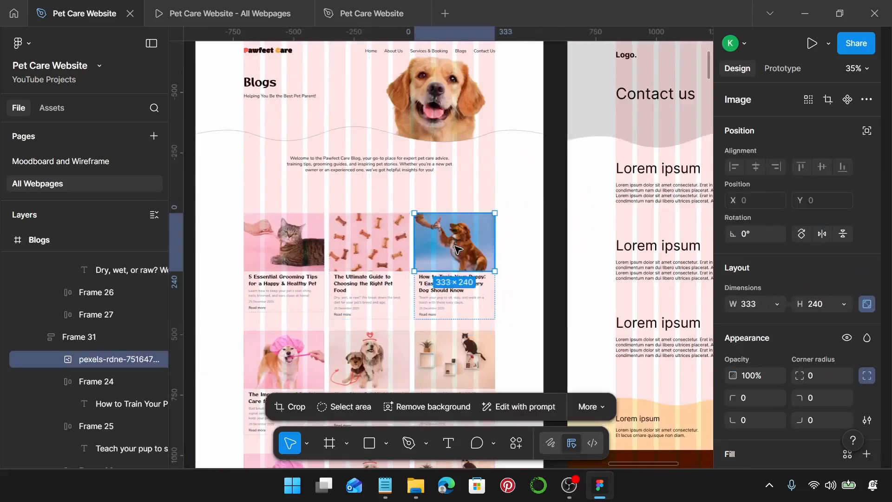
Step: Inspect the corner radius and stroke settings of the second row's first card image
scroll(458, 249, up, 2)
scroll(457, 249, down, 3)
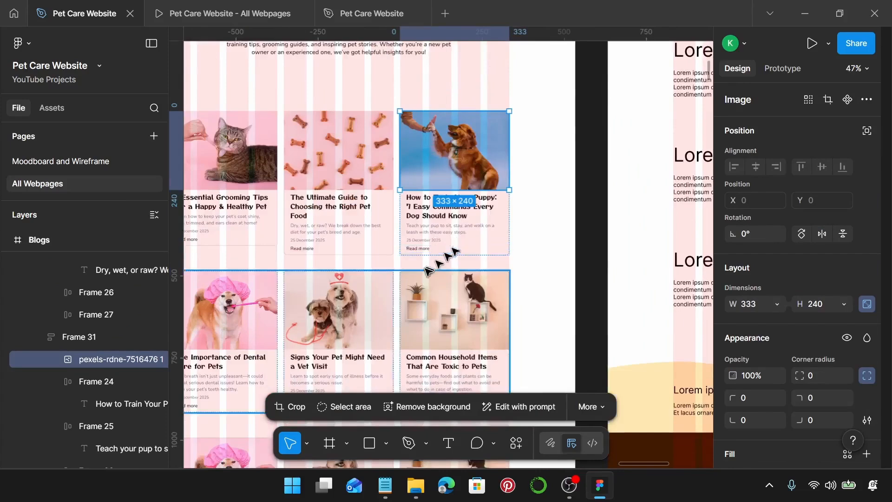
scroll(428, 265, left, 4)
click(581, 90)
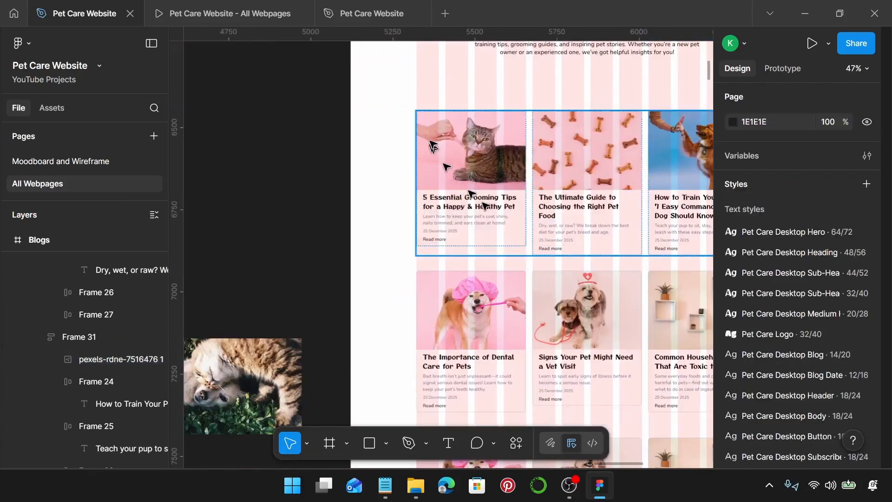
click(453, 308)
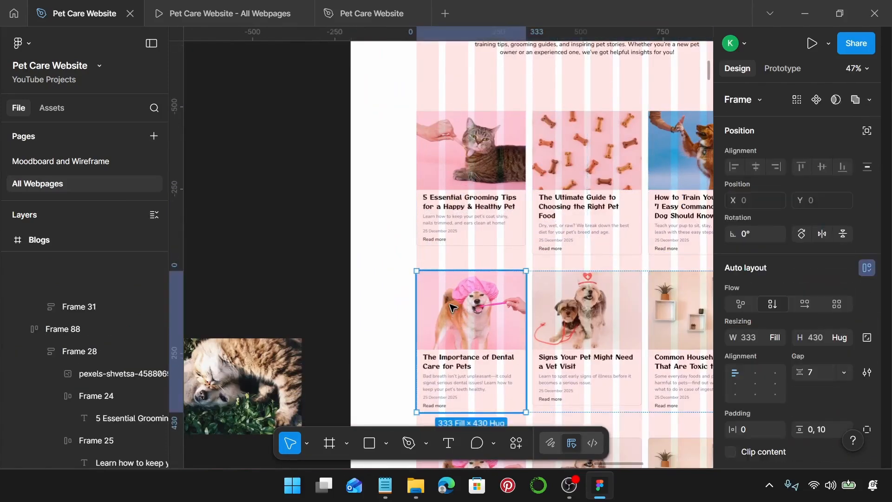
double_click(454, 308)
scroll(777, 350, down, 3)
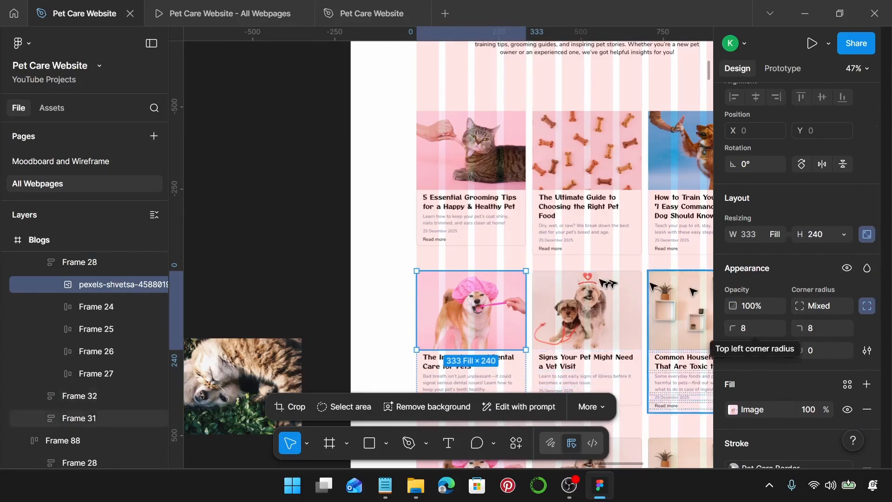
Step: Set the top left and top right corner radius of all three top-row card images to 8
scroll(475, 234, right, 5)
scroll(475, 235, right, 1)
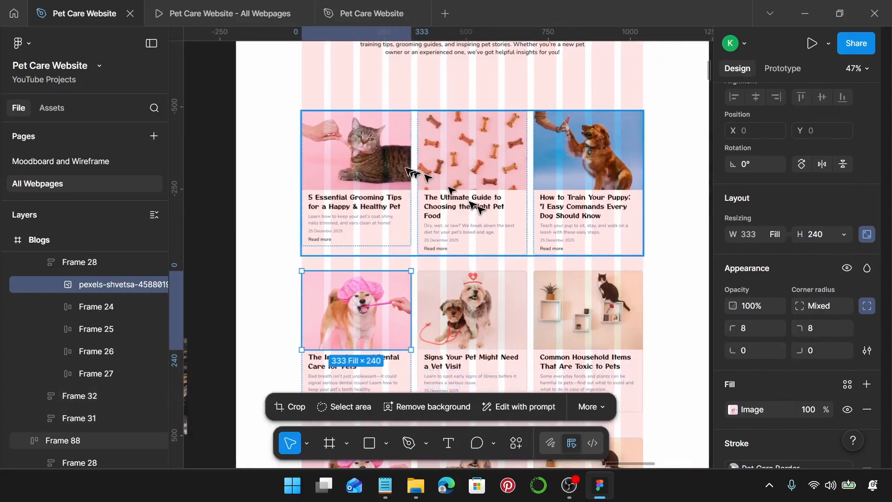
click(385, 165)
click(385, 165)
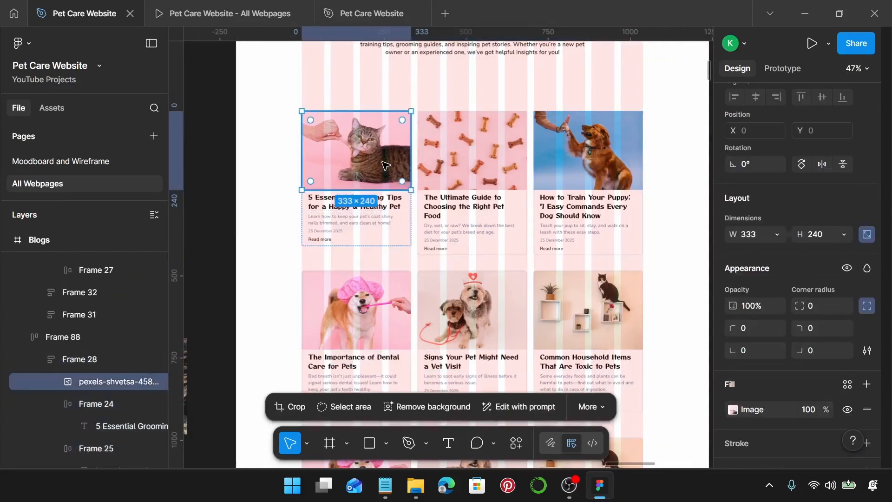
shift+click(495, 168)
shift+click(605, 167)
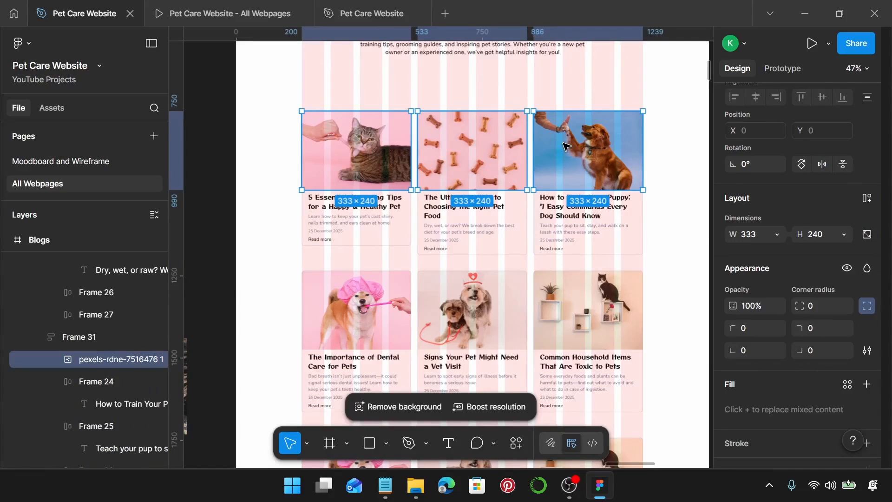
scroll(798, 274, up, 2)
scroll(787, 280, down, 1)
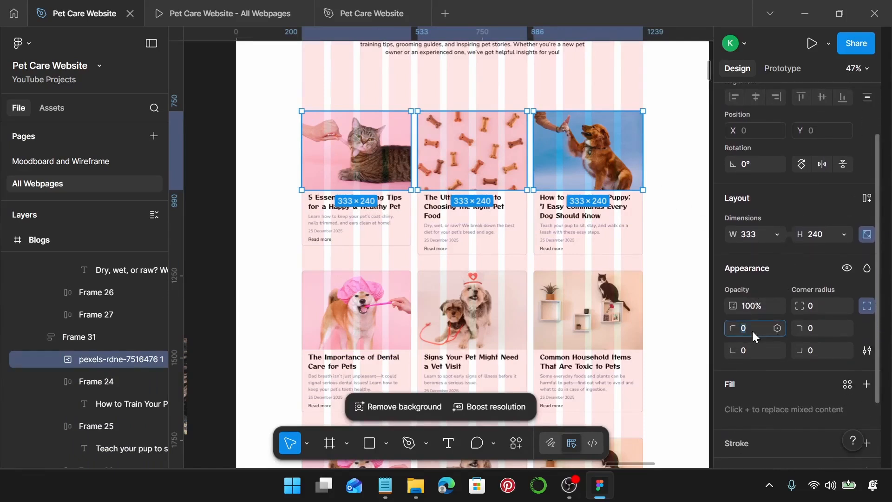
text(8)
click(814, 326)
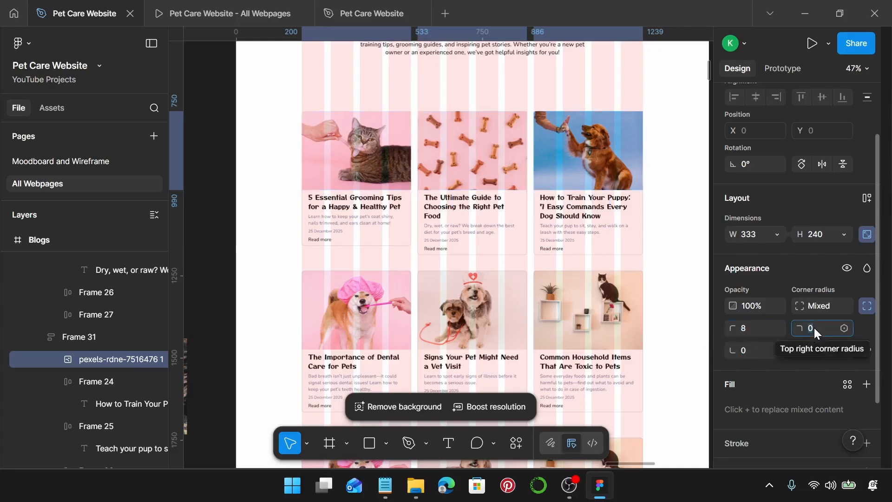
text(8)
Step: Add a stroke in the Pet Care Border color style to the three top-row card images
scroll(815, 327, down, 4)
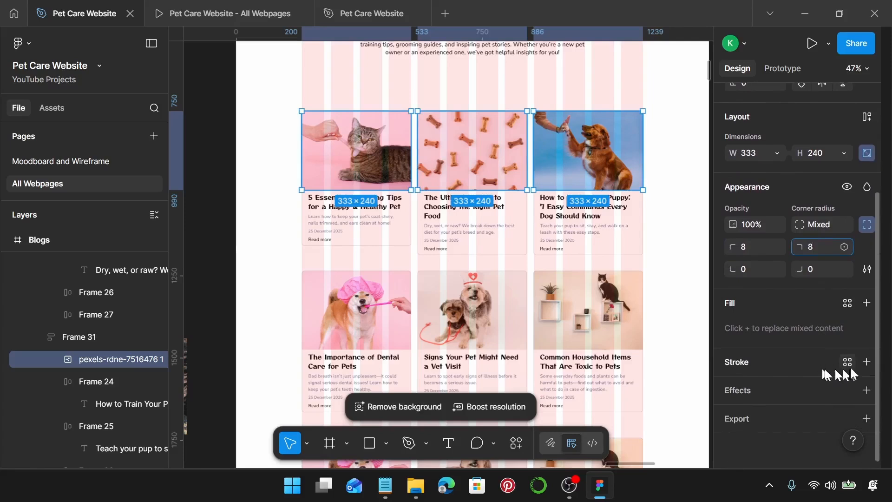
click(867, 362)
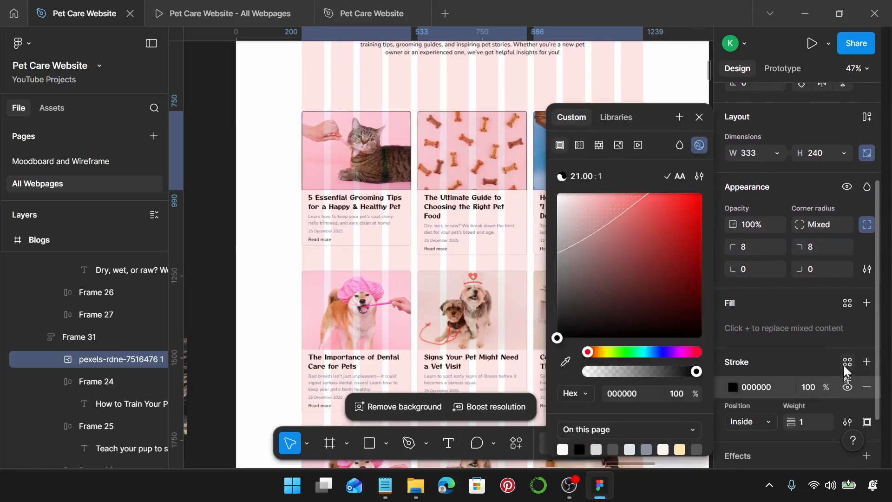
click(846, 364)
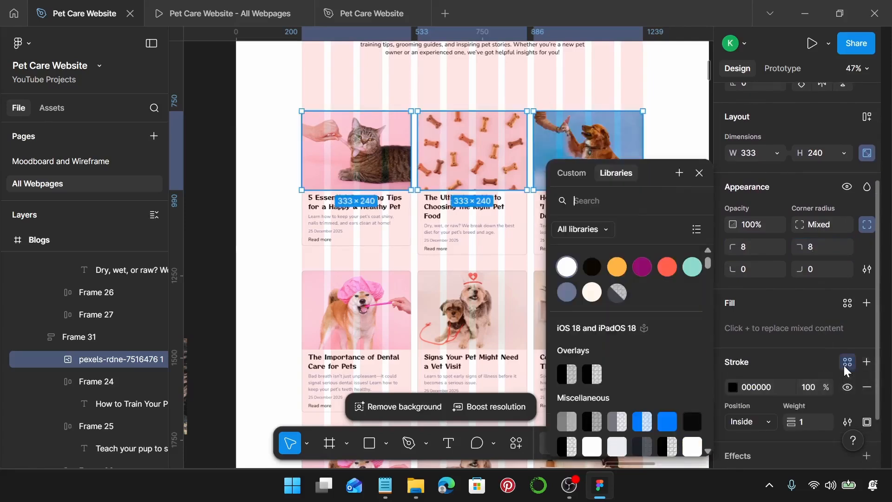
click(622, 298)
Step: Give the three card images custom per-side stroke weights with the bottom side set to 0
scroll(869, 365, down, 2)
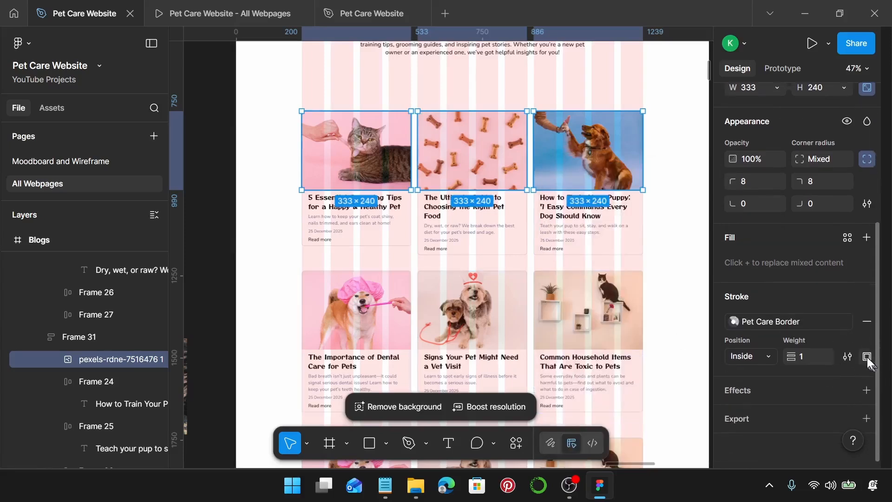
click(868, 358)
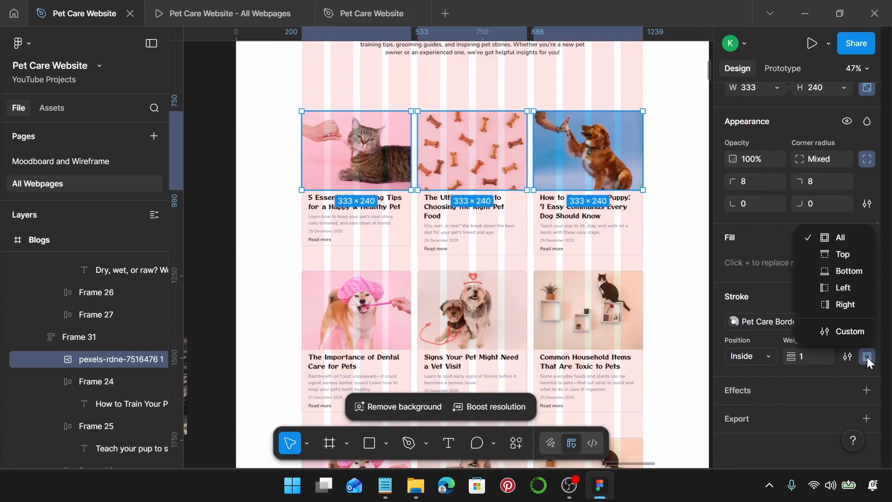
click(850, 332)
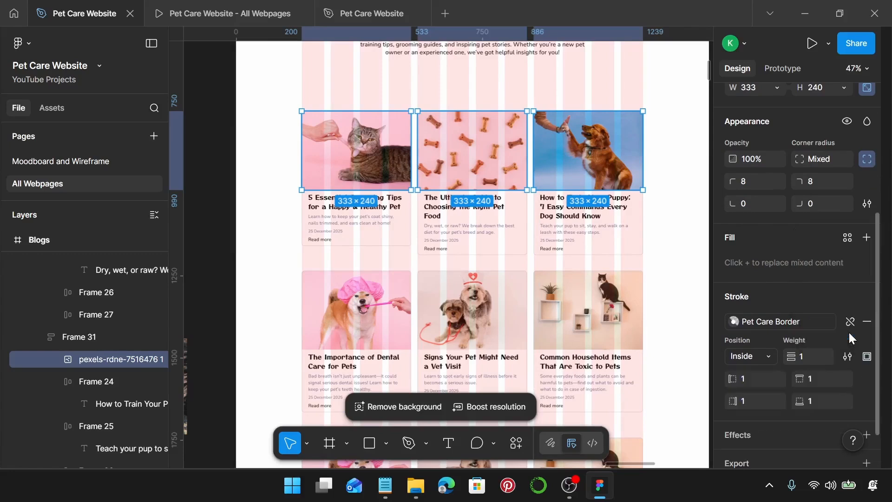
click(821, 401)
text(0)
key(Return)
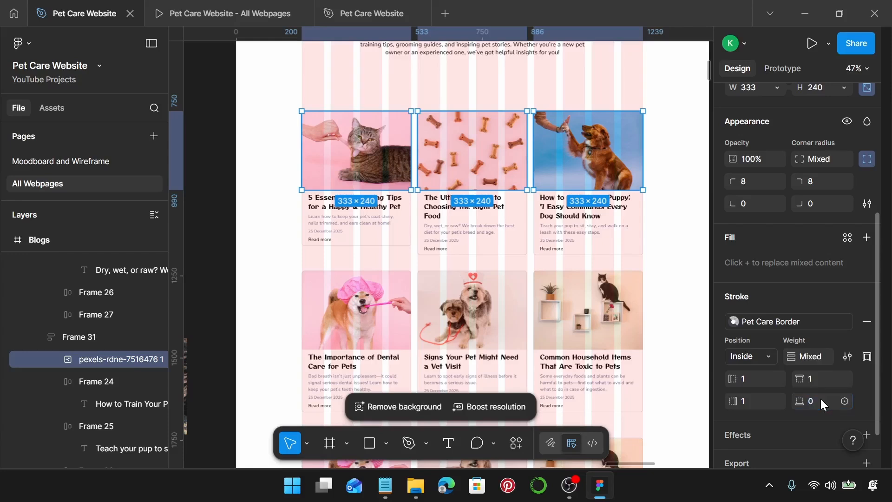
click(672, 177)
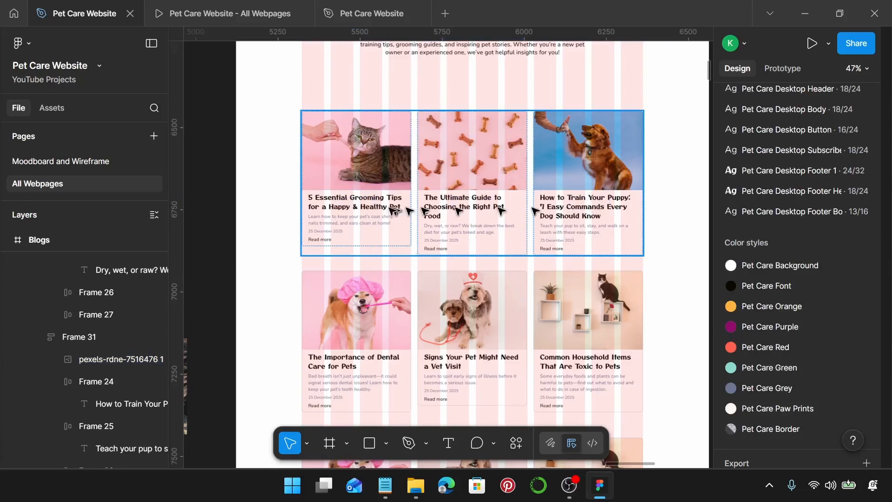
Step: Move the second row's dental care card one place along so the vet visit card comes first
scroll(442, 200, down, 1)
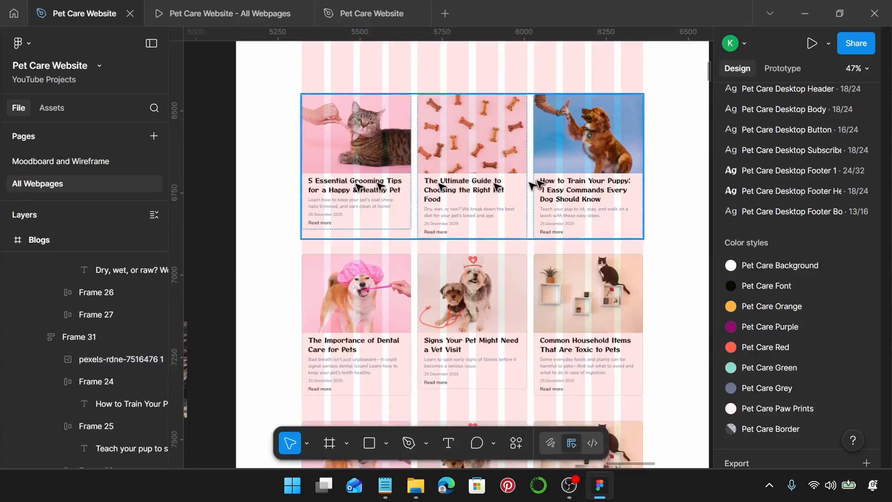
scroll(540, 184, down, 4)
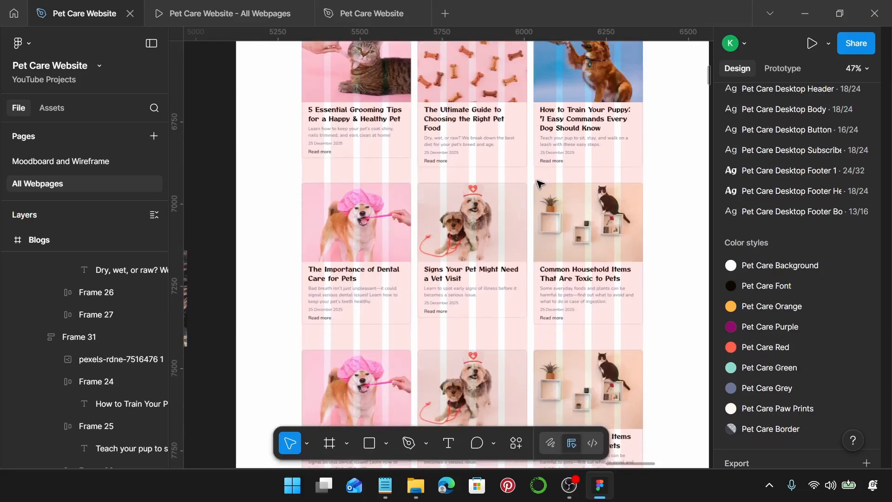
scroll(539, 184, down, 5)
click(530, 186)
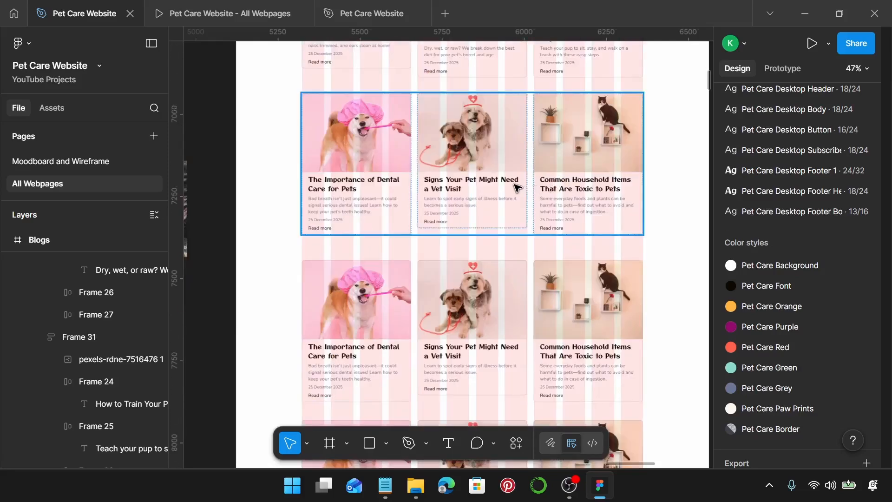
scroll(512, 181, left, 3)
click(459, 159)
click(419, 161)
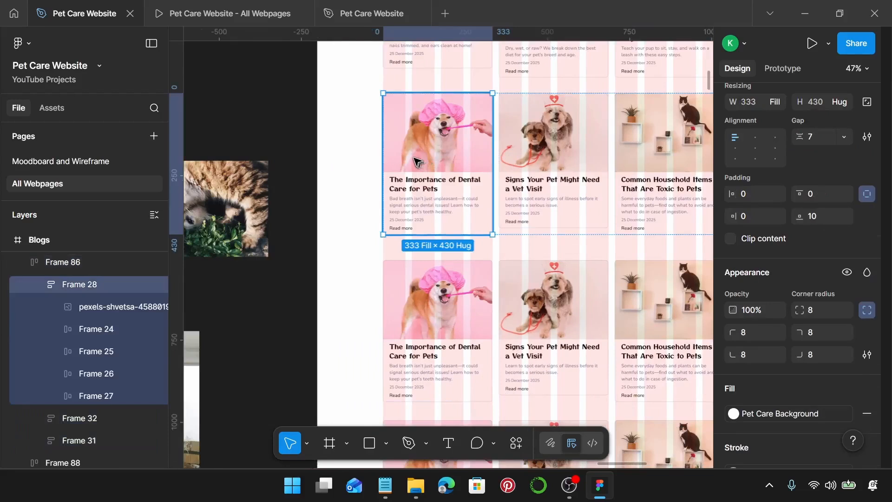
drag(424, 161, 544, 162)
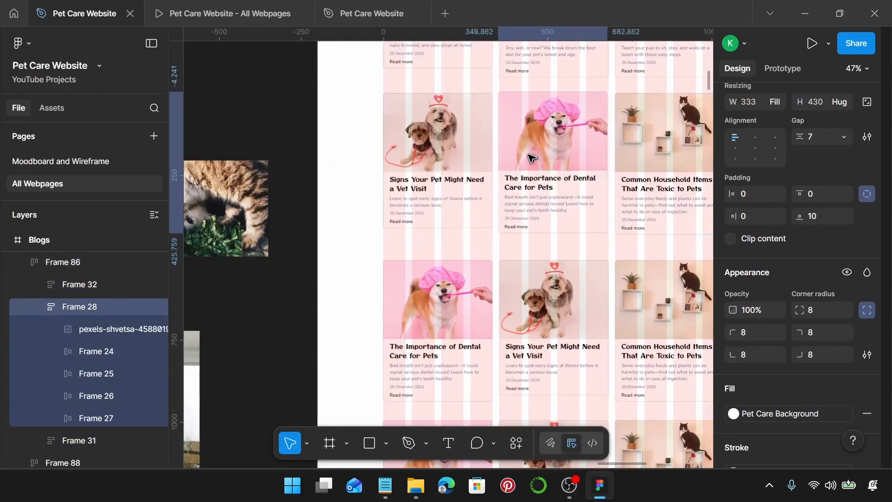
click(436, 165)
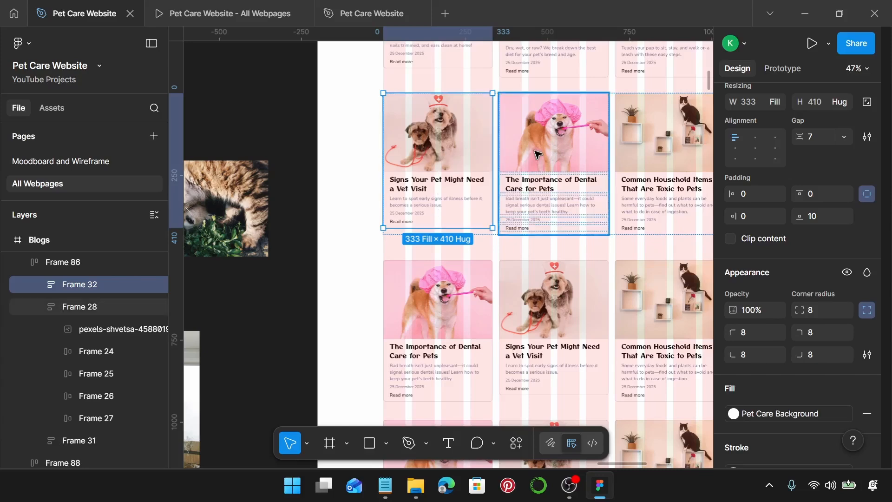
scroll(424, 173, left, 3)
click(489, 171)
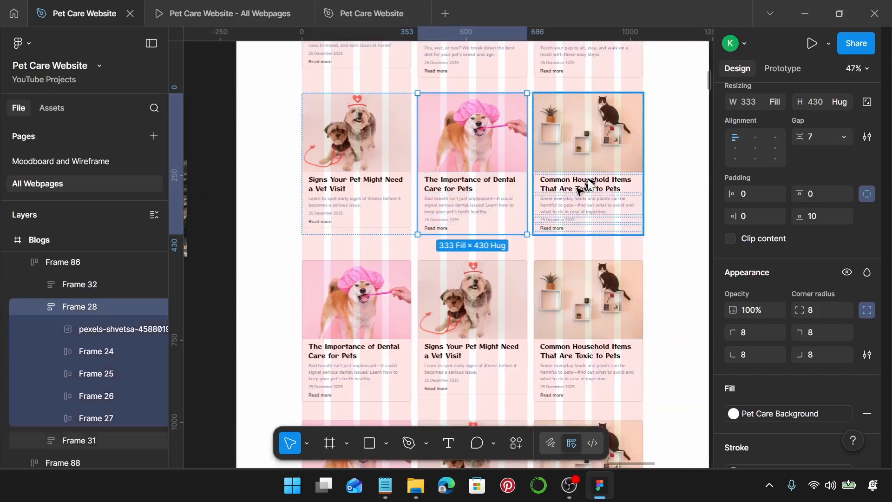
click(585, 187)
Step: Switch to Notepad and copy the blog title "How to Keep Your Pet Safe During Hot and Cold Weather"
ctrl+scroll(471, 193, down, 2)
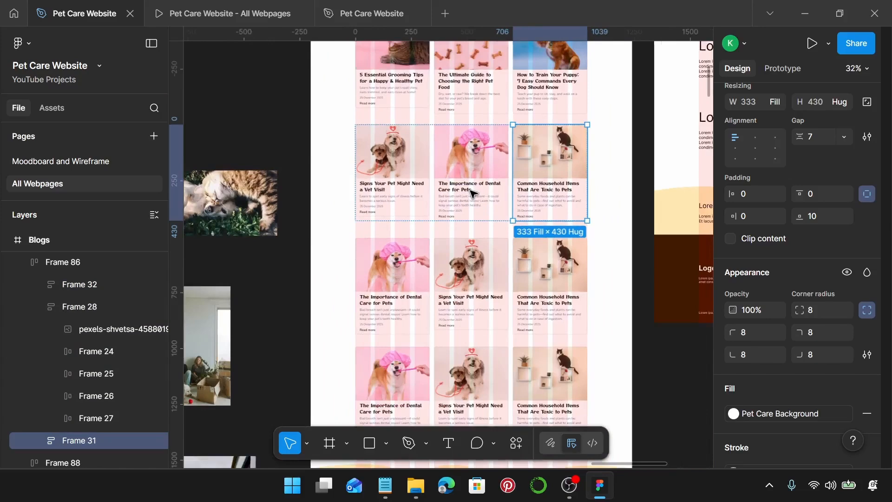
ctrl+scroll(471, 193, up, 4)
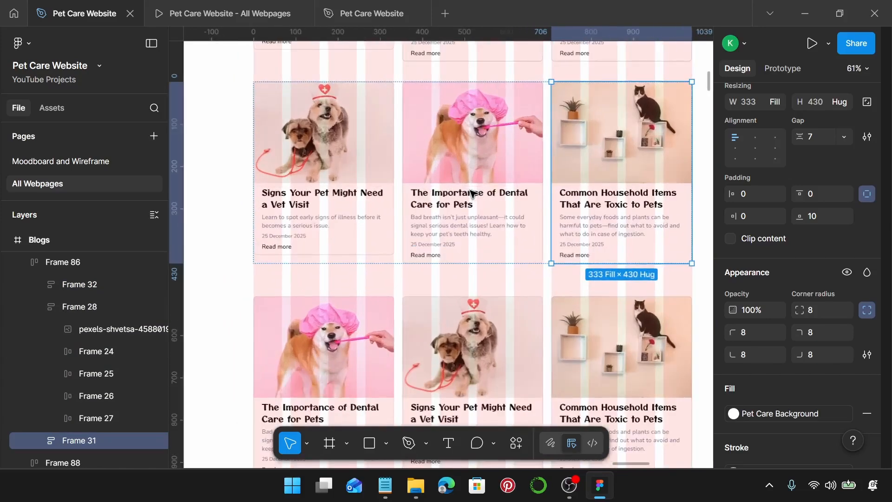
click(386, 486)
scroll(620, 307, down, 2)
scroll(621, 307, down, 3)
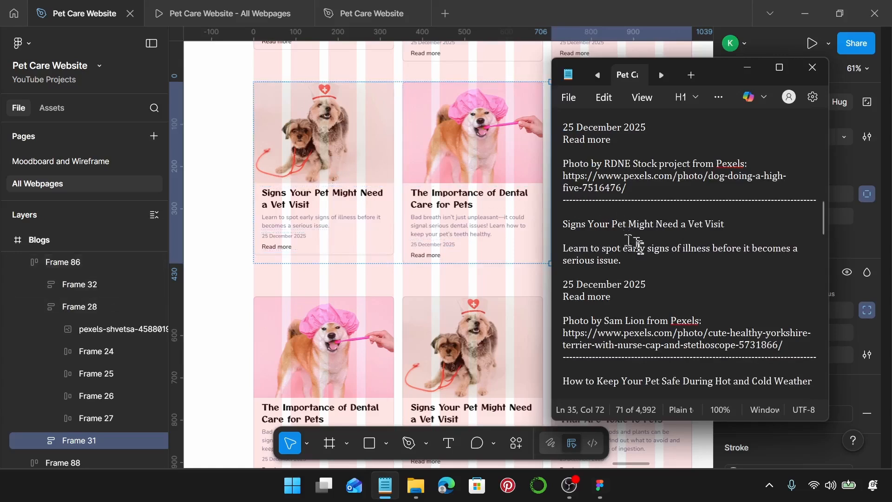
scroll(629, 243, down, 4)
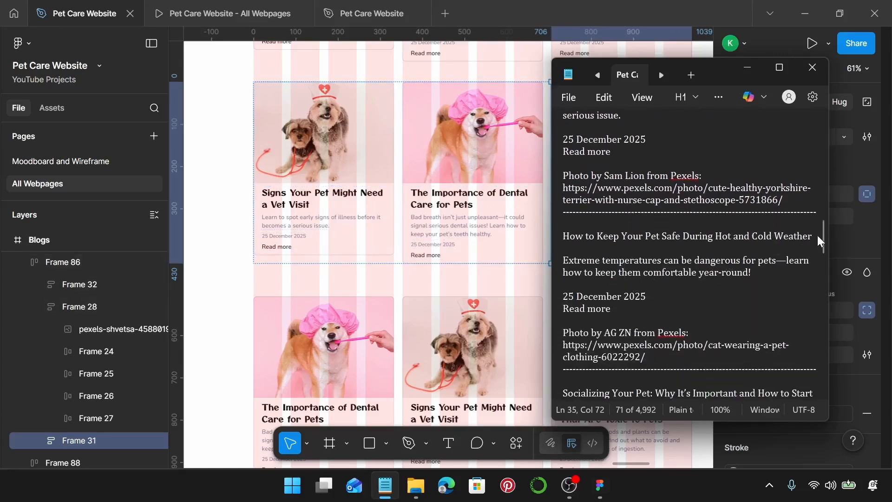
drag(817, 234, 567, 236)
key(ctrl+c)
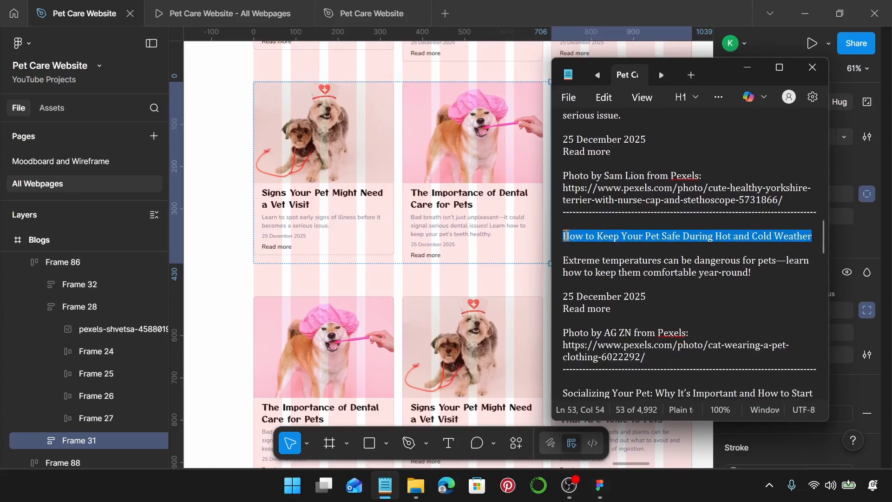
Step: Replace the title of the second row's middle card with "How to Keep Your Pet Safe During Hot and Cold Weather"
click(461, 206)
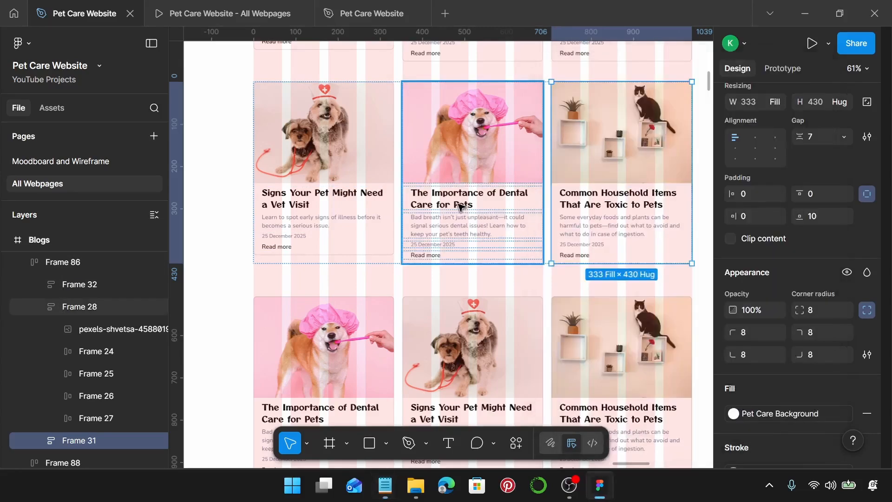
click(460, 206)
click(460, 206)
double_click(460, 206)
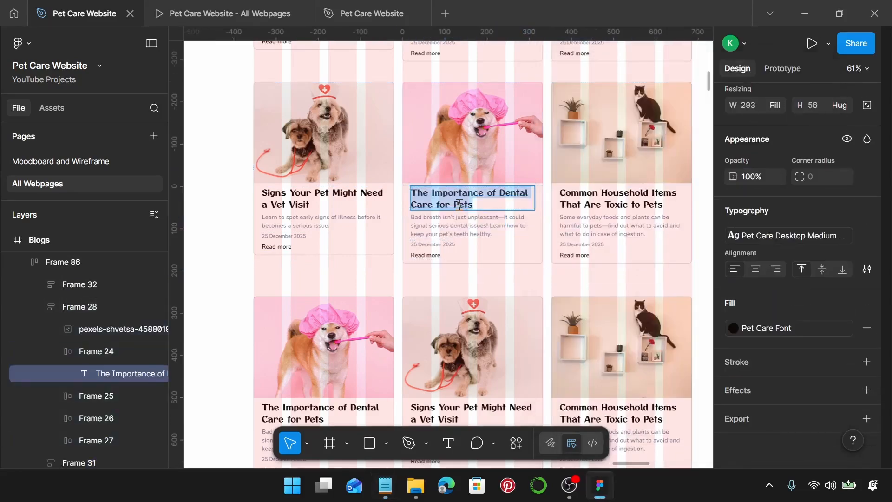
key(ctrl+v)
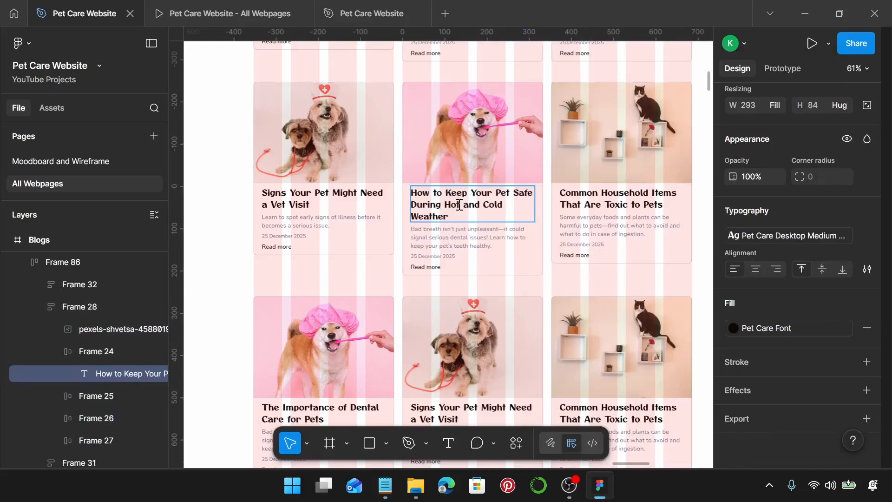
Step: Copy "Extreme temperatures can be dangerous for pets—learn how to keep them comfortable year-round!" from Notepad into the second row's middle card description
click(386, 486)
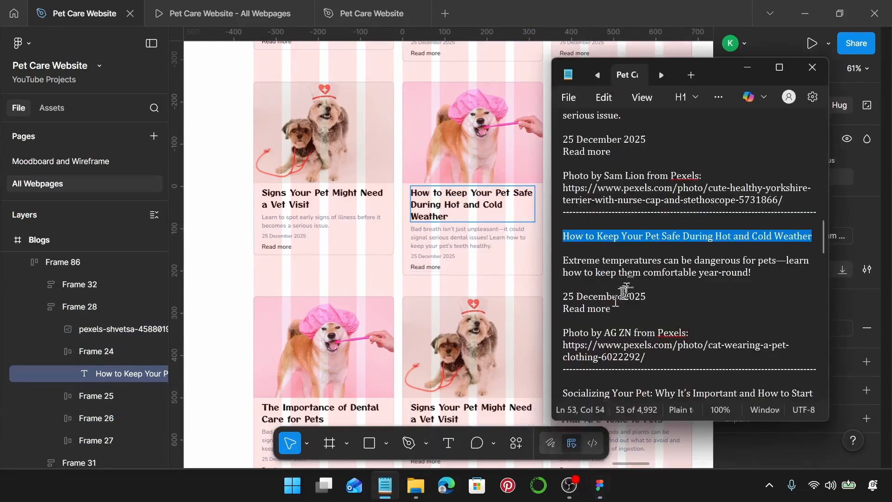
drag(752, 273, 559, 261)
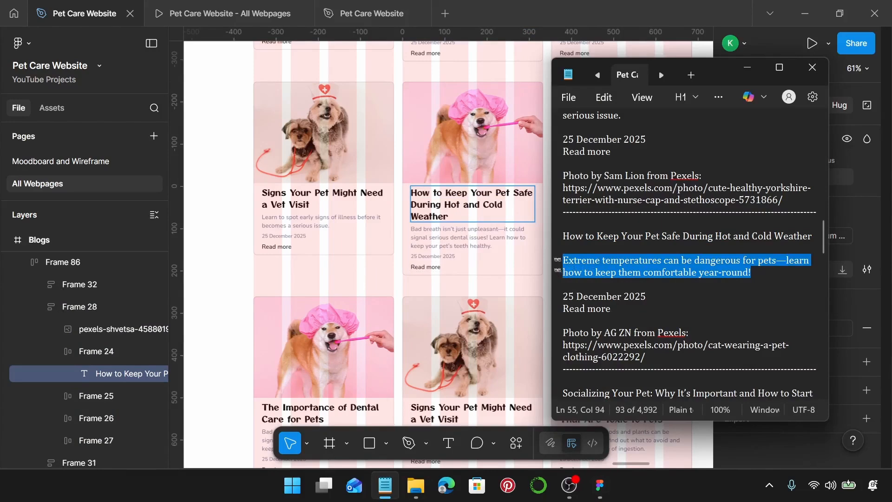
click(442, 233)
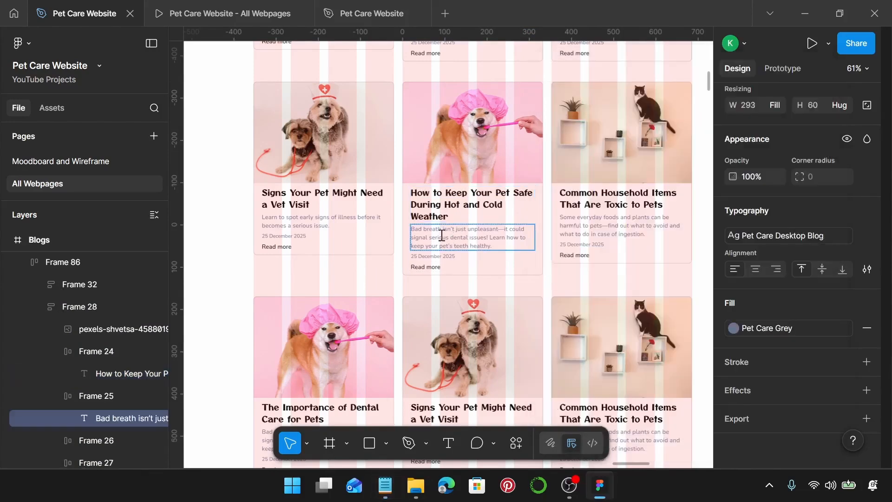
double_click(442, 235)
text(Extreme temperatures can be dangerous for pets—learn how to keep them comfortable year-round!)
scroll(441, 234, up, 1)
scroll(441, 233, right, 5)
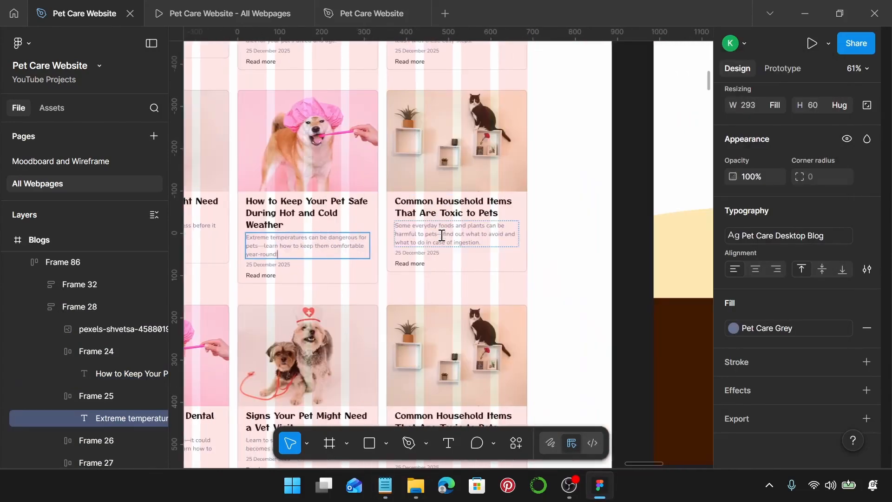
Step: Replace the title of the second row's third card with "Socializing Your Pet: Why It's Important and How to Start" from Notepad
click(385, 486)
scroll(631, 276, down, 4)
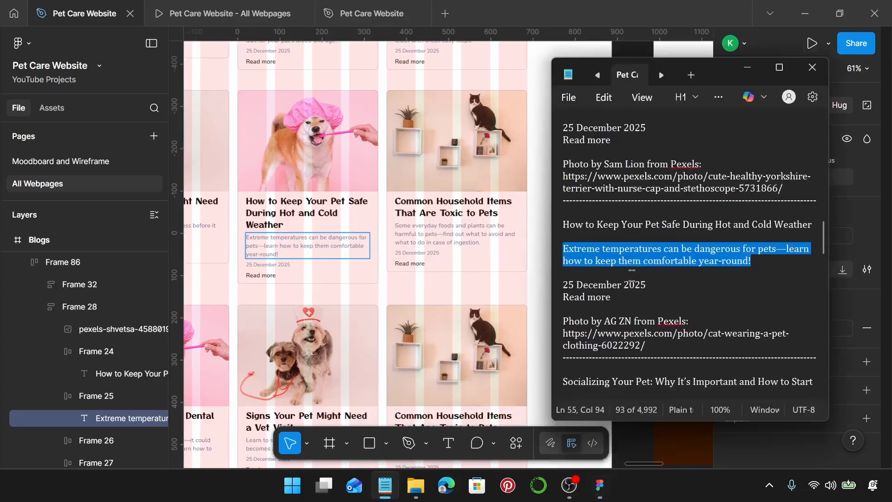
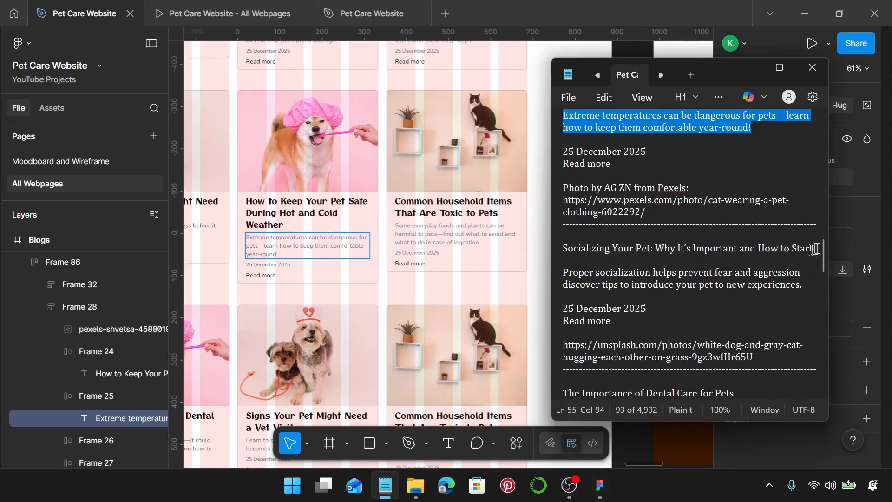
drag(813, 250, 561, 249)
key(ctrl+c)
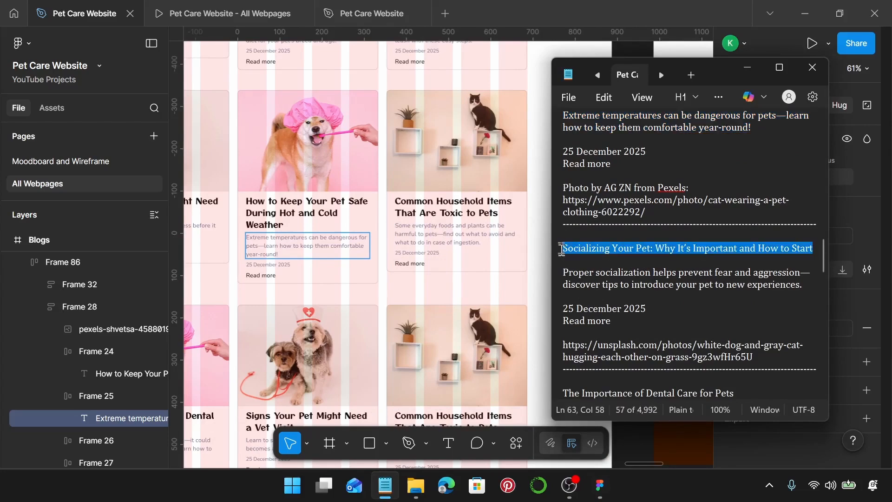
click(476, 217)
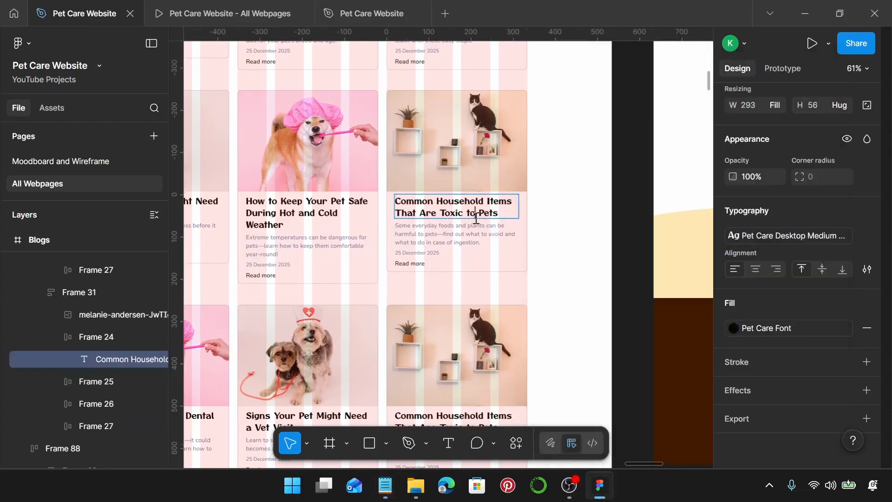
double_click(476, 218)
key(ctrl+v)
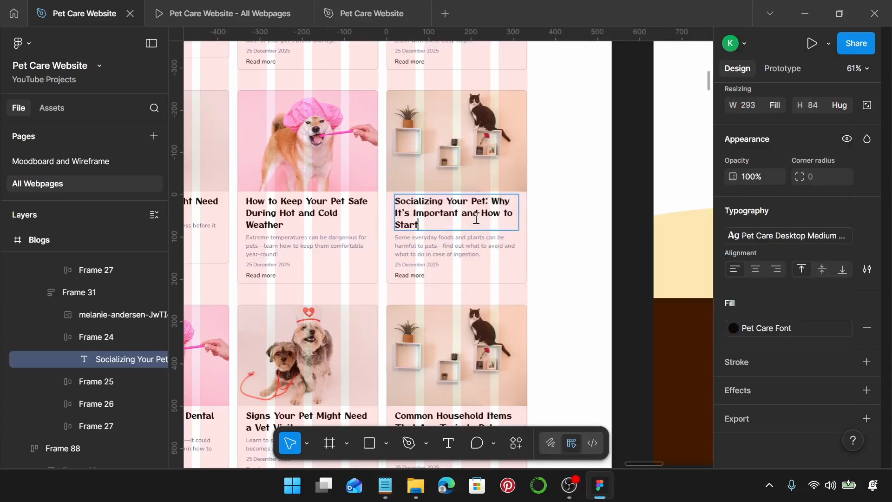
Step: Copy "Proper socialization helps prevent fear and aggression—discover tips to introduce your pet to new experiences." from Notepad as the second row's third card description
click(385, 486)
drag(799, 285, 563, 260)
key(ctrl+c)
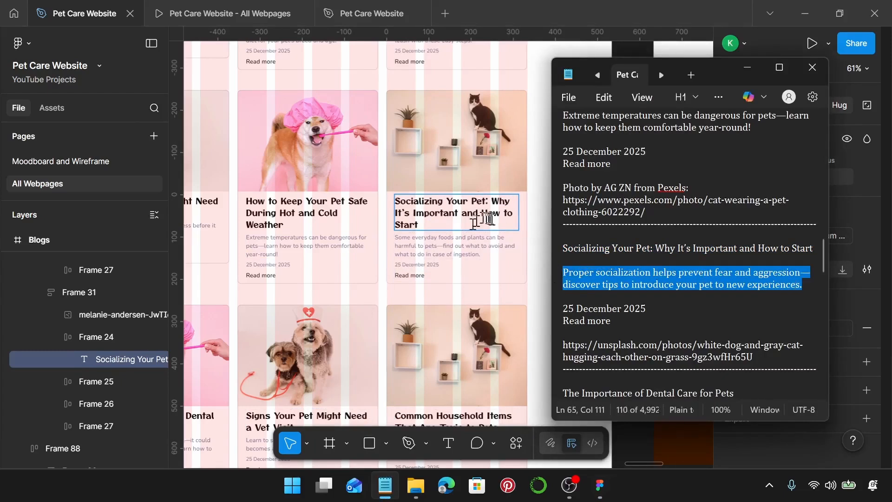
click(454, 250)
double_click(449, 250)
key(ctrl+v)
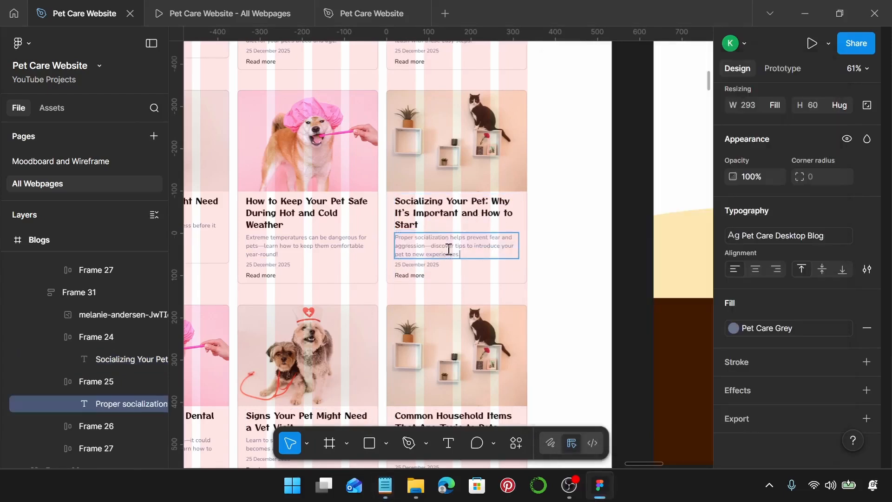
scroll(451, 251, down, 3)
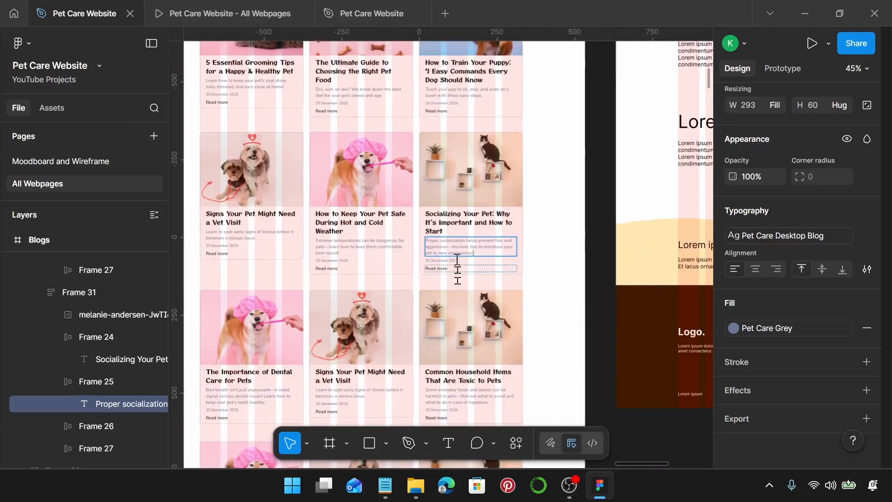
key(Escape)
key(Escape)
Step: Delete the leftover source photo of the two dogs with the nurse cap from beside the Blogs frame
scroll(457, 280, down, 2)
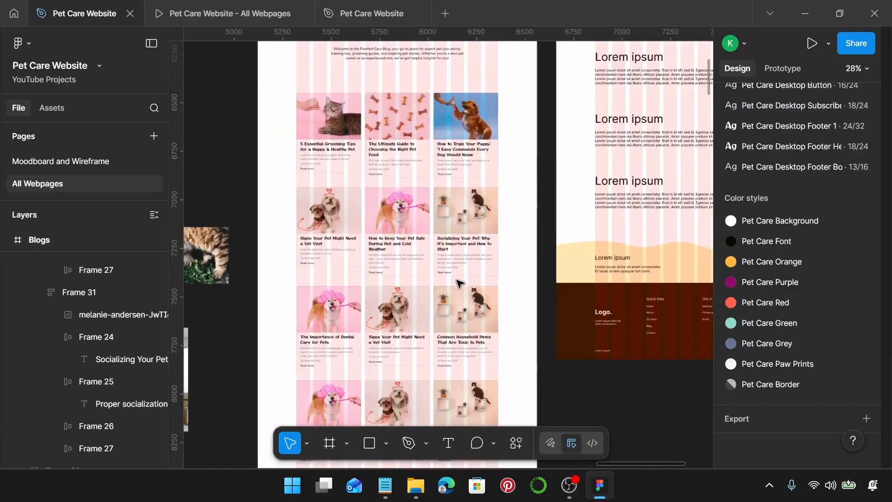
scroll(457, 280, left, 4)
scroll(453, 283, left, 2)
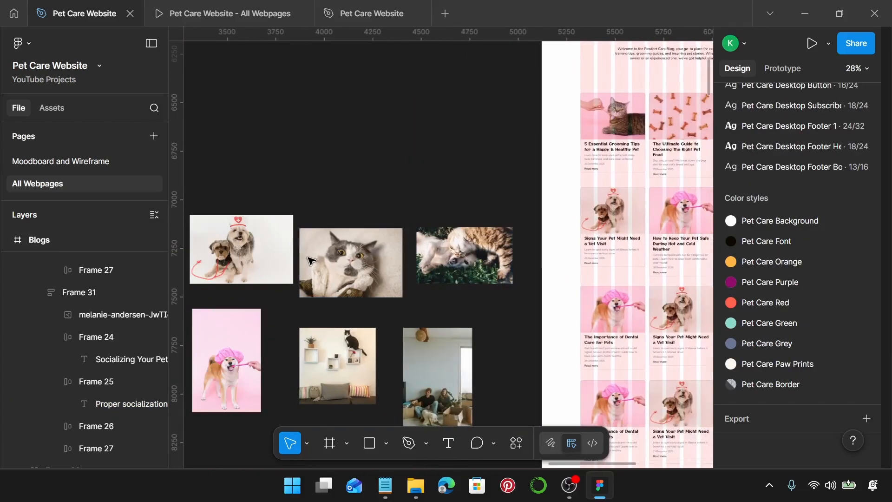
click(251, 251)
key(Delete)
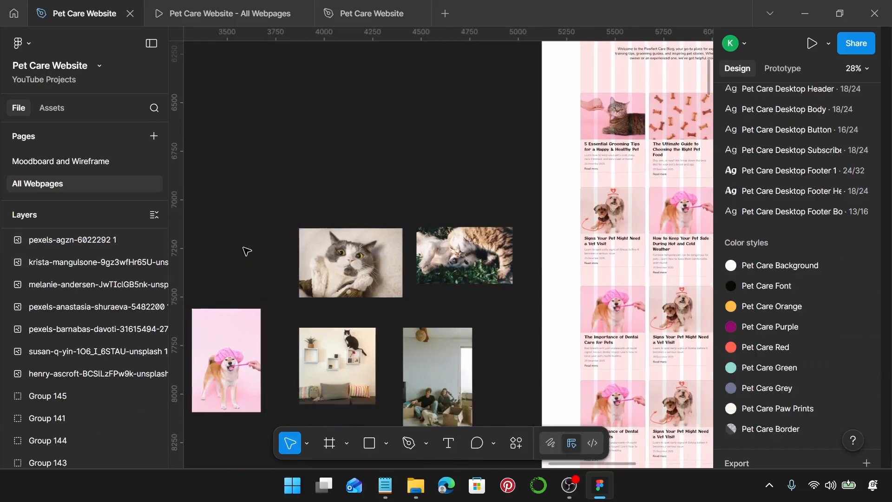
Step: Set the width of the grey-and-white cat photo and the dog-and-cat photo to 333 with their proportions kept
click(336, 272)
shift+click(462, 275)
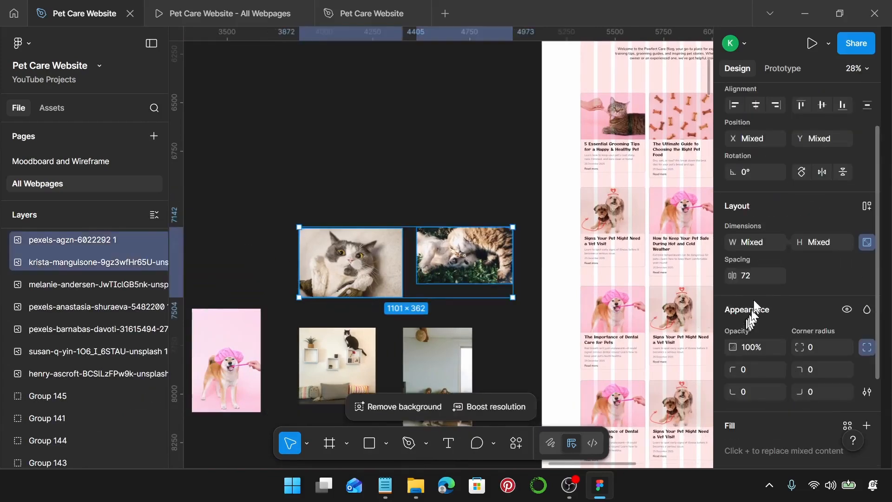
click(751, 246)
key(Return)
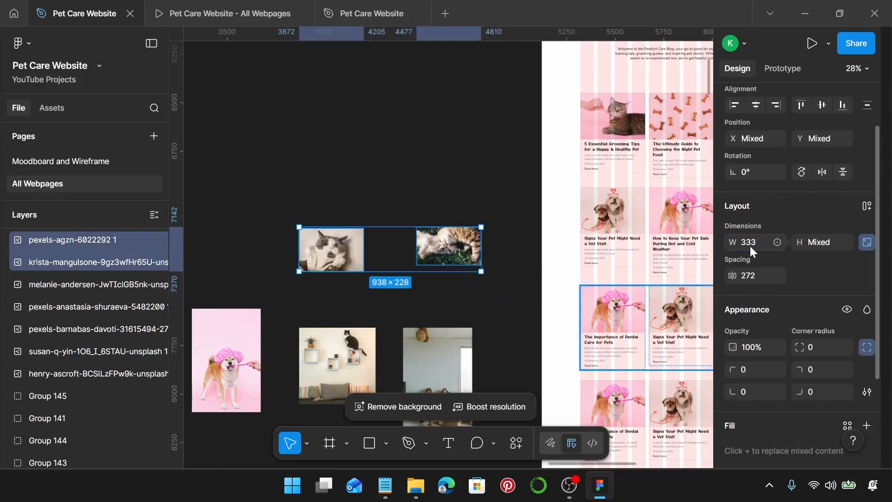
Step: Crop the grey-and-white cat photo to 333 × 240 and enlarge the picture inside the crop to fill it
scroll(362, 240, up, 6)
scroll(348, 219, left, 3)
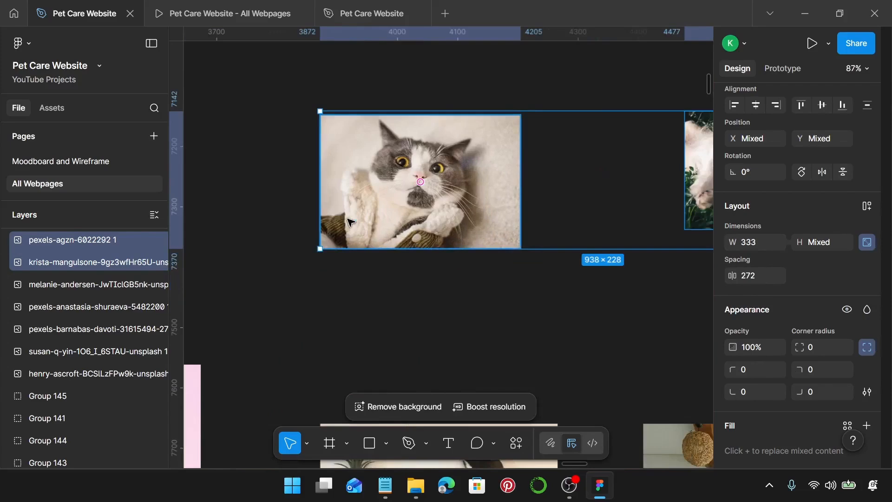
click(344, 219)
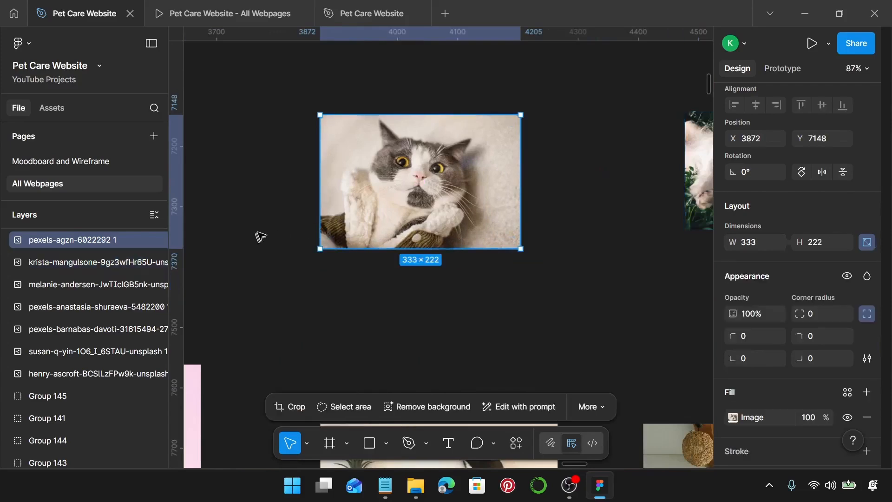
double_click(451, 207)
scroll(415, 268, up, 10)
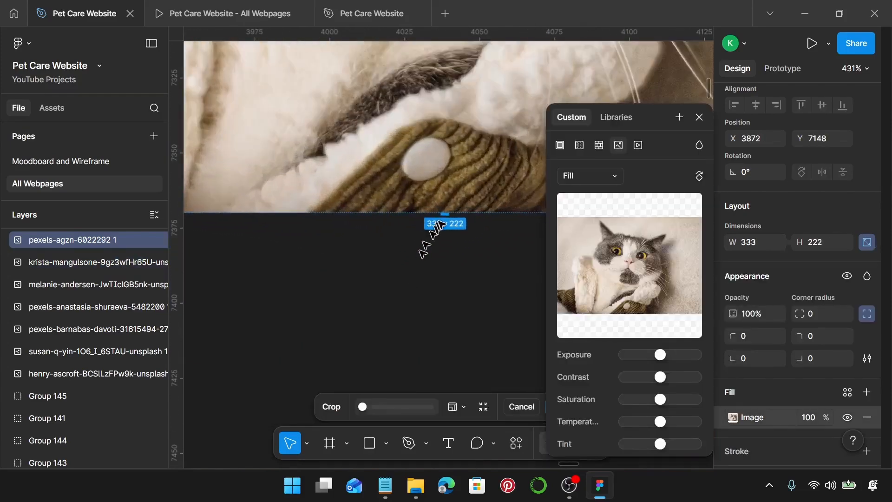
drag(444, 213, 447, 266)
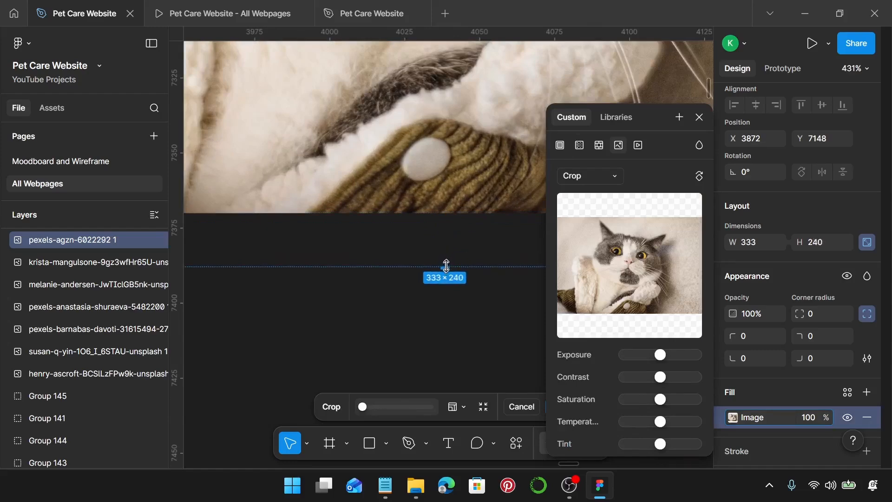
drag(464, 213, 468, 264)
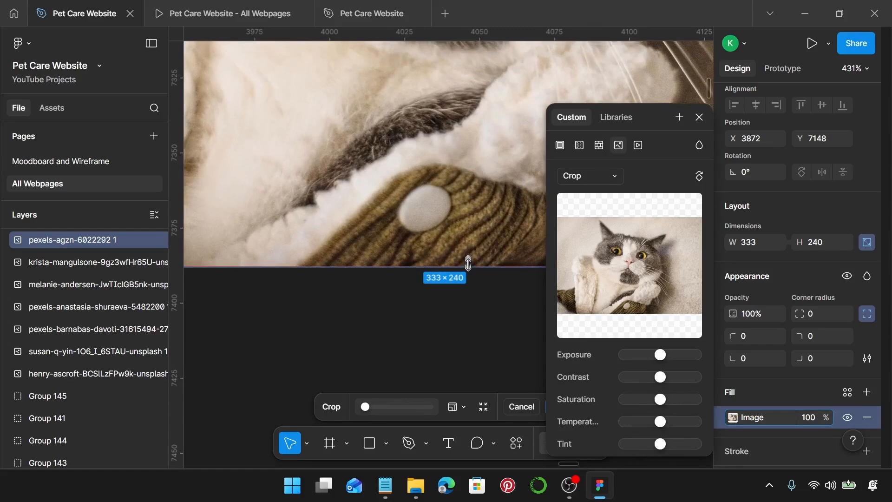
key(Return)
Step: Crop the dog-and-cat photo to 333 × 240 and scale the picture inside the crop down to its lower edge
scroll(468, 264, down, 4)
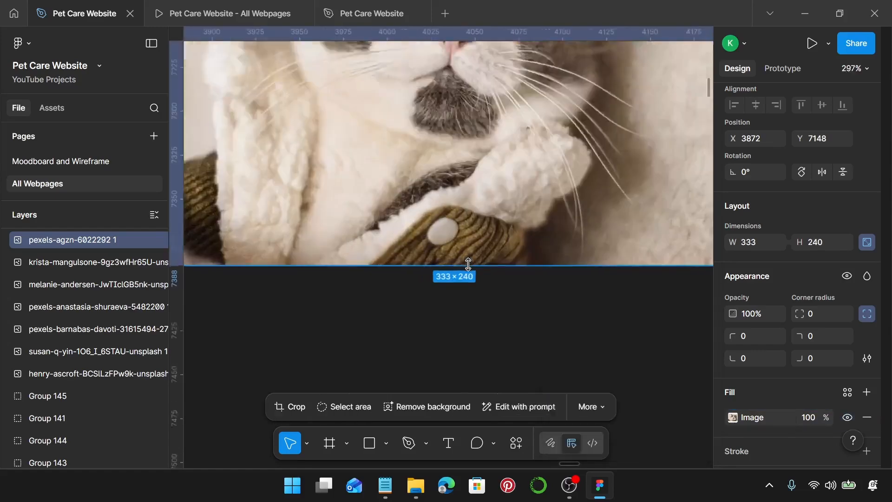
scroll(469, 267, right, 6)
double_click(471, 224)
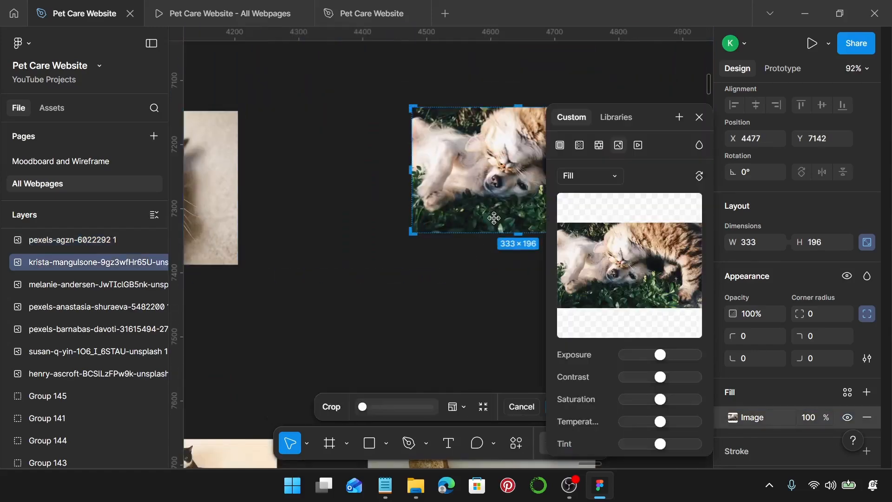
scroll(493, 218, right, 4)
scroll(369, 233, up, 5)
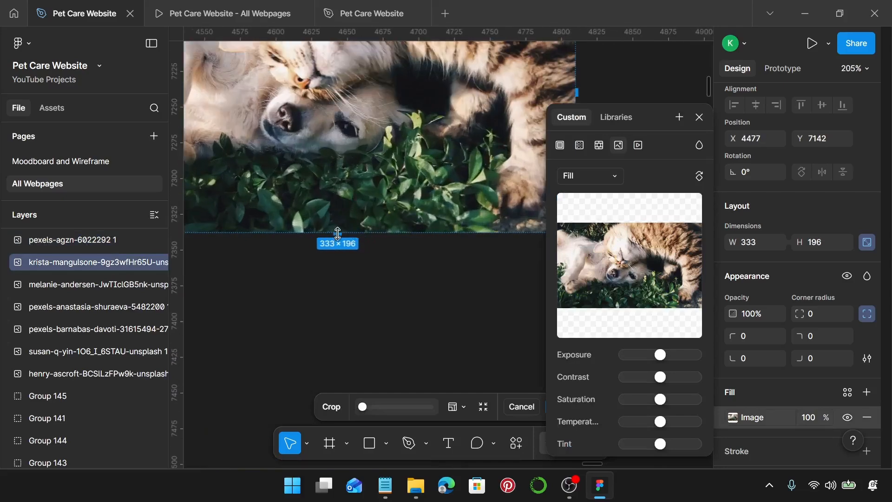
drag(340, 232, 339, 296)
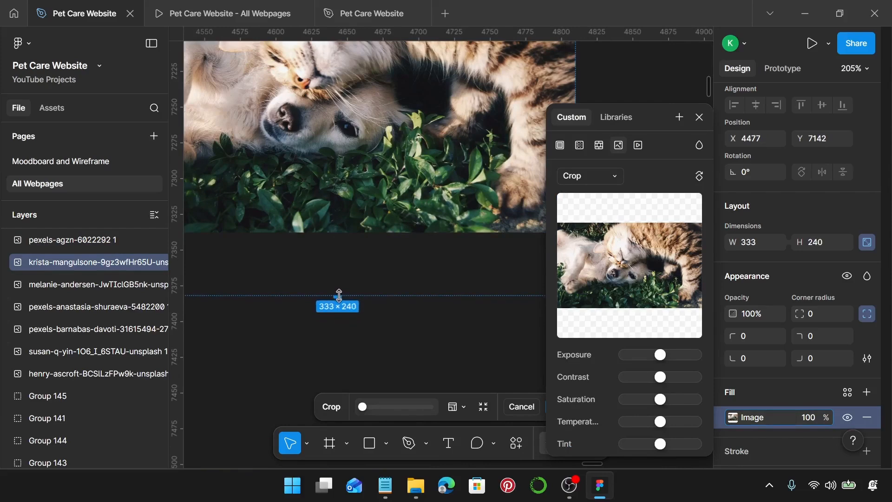
drag(382, 229, 381, 295)
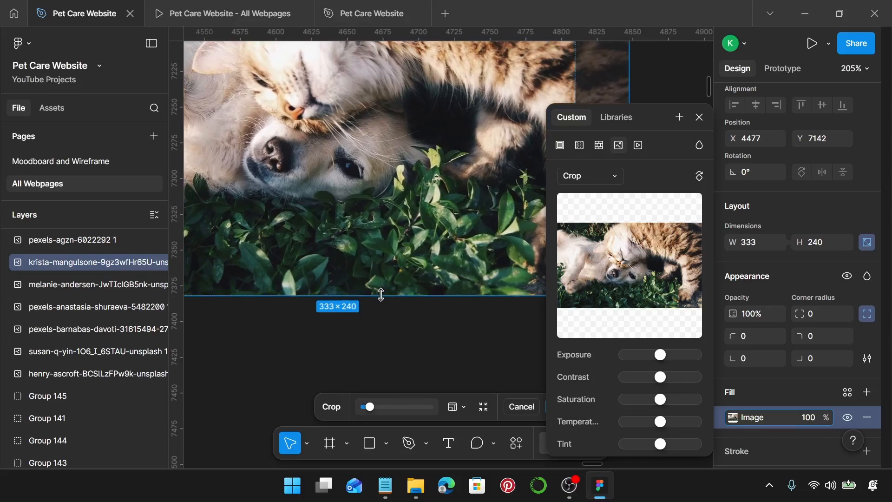
key(Return)
Step: Cut the cropped grey-and-white cat photo and paste it in place of the image on the second row's hot and cold weather card
scroll(381, 294, down, 5)
scroll(384, 293, down, 4)
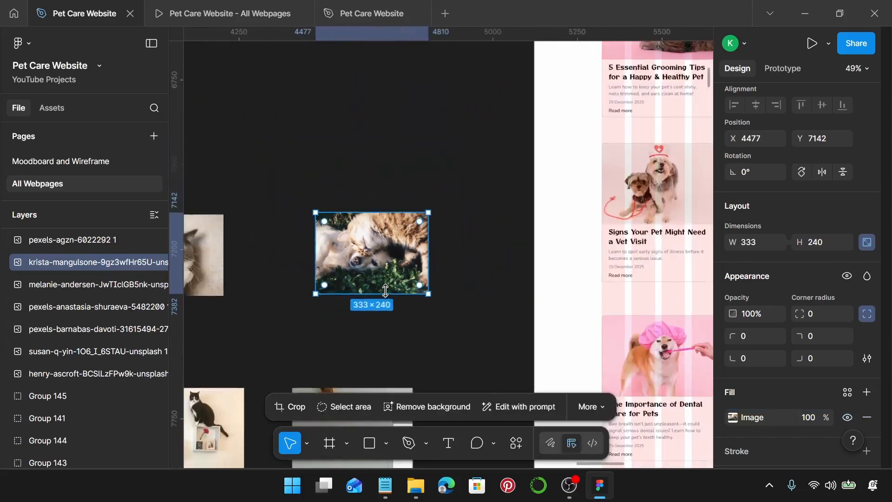
scroll(385, 291, left, 5)
click(322, 271)
key(Delete)
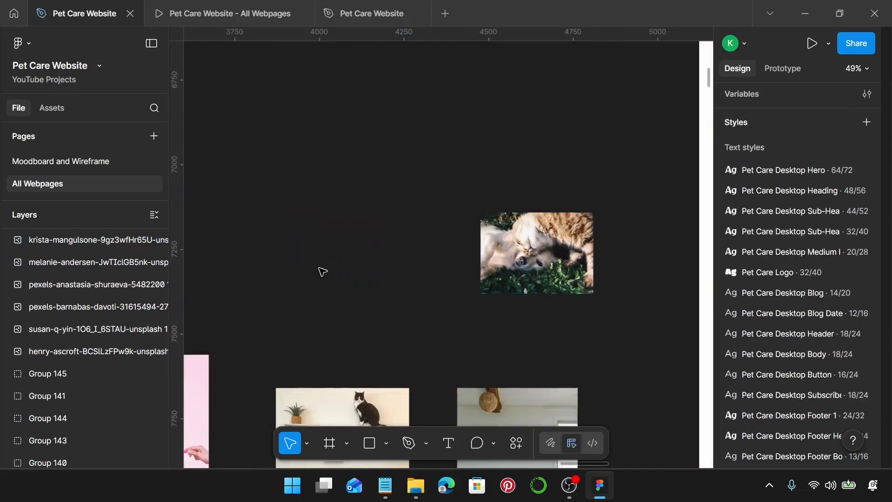
scroll(334, 274, right, 12)
double_click(539, 193)
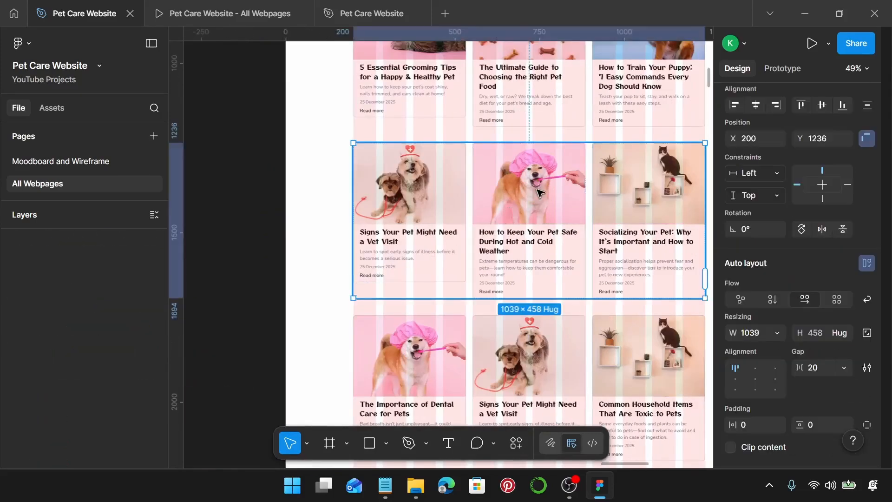
double_click(539, 192)
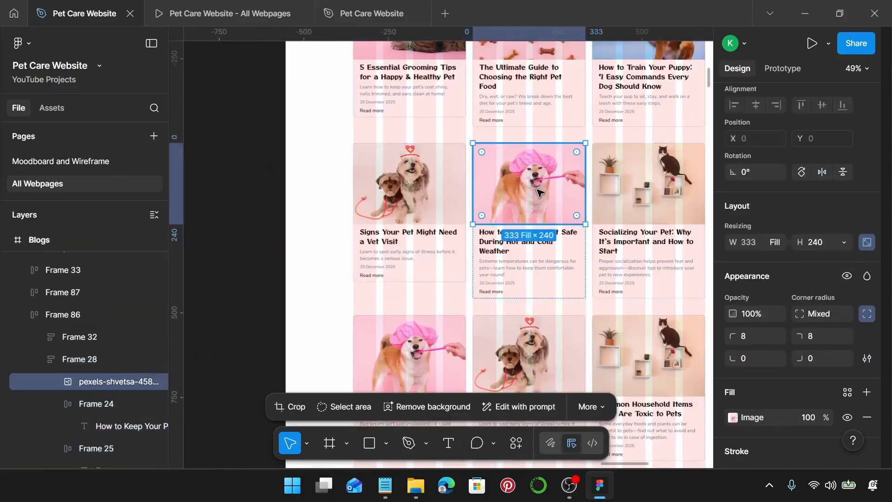
key(ctrl+shift+r)
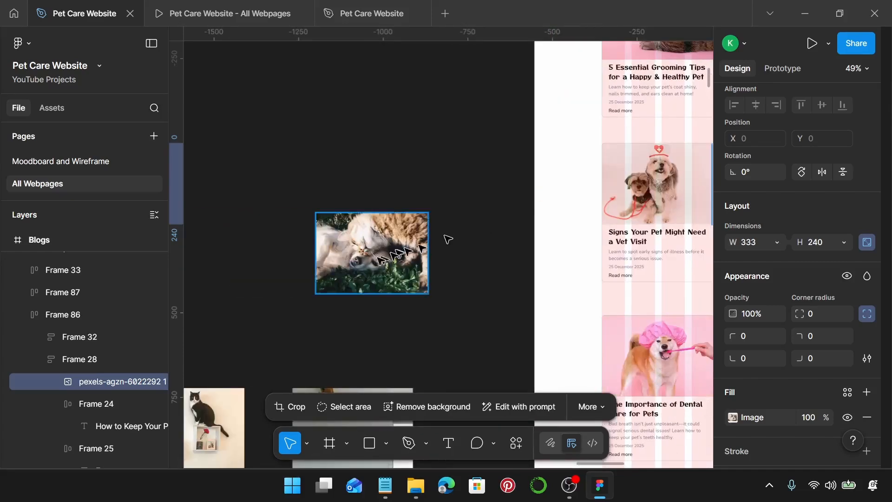
Step: Cut the cropped dog-and-cat photo and paste it in place of the image on the second row's socializing card
click(377, 263)
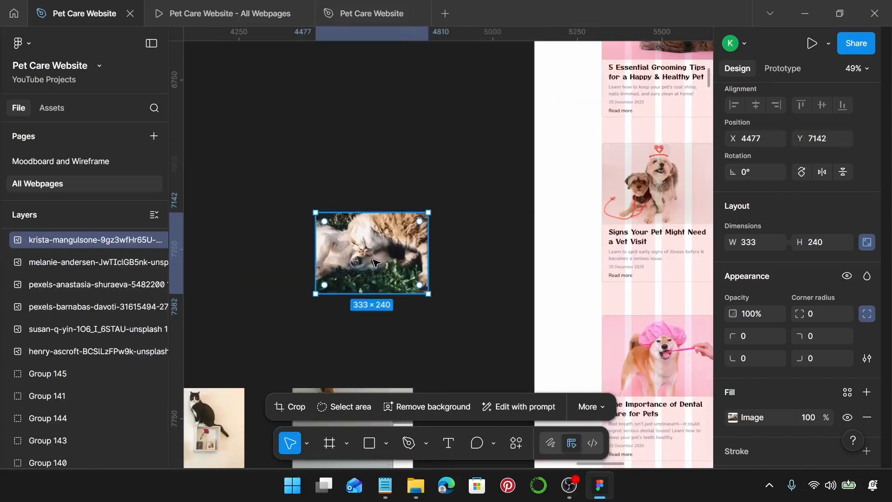
key(Delete)
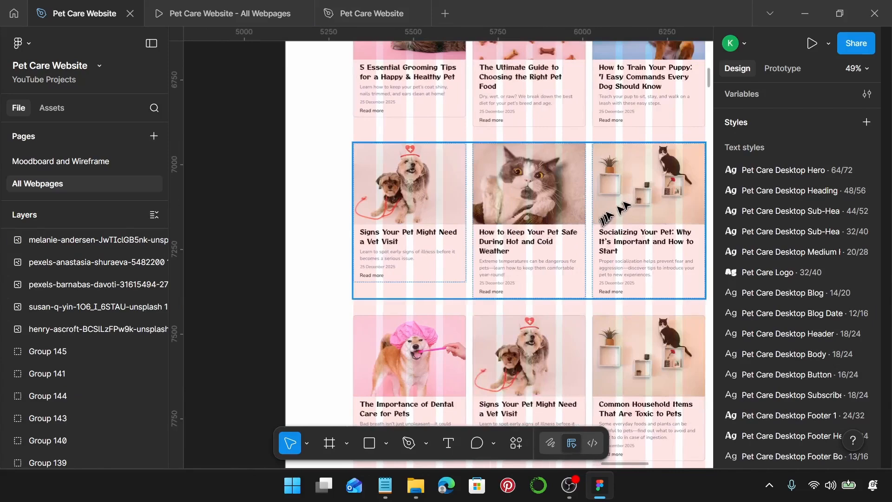
double_click(628, 203)
click(627, 202)
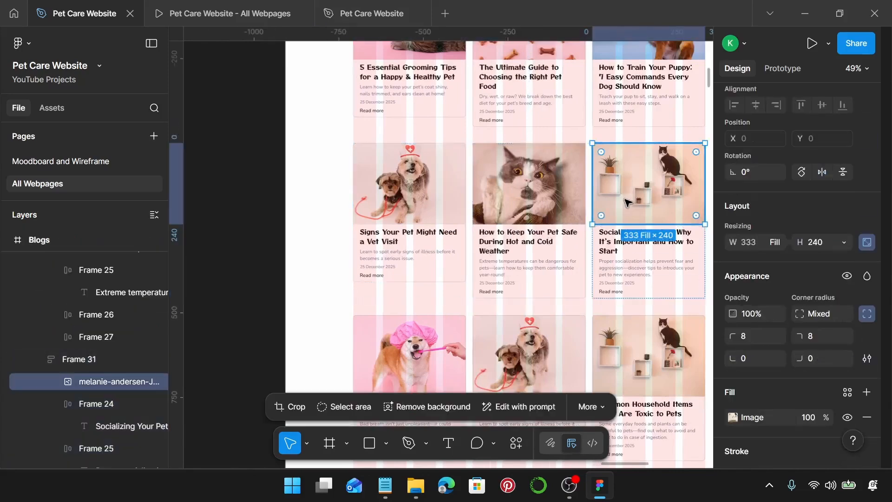
key(ctrl+shift+r)
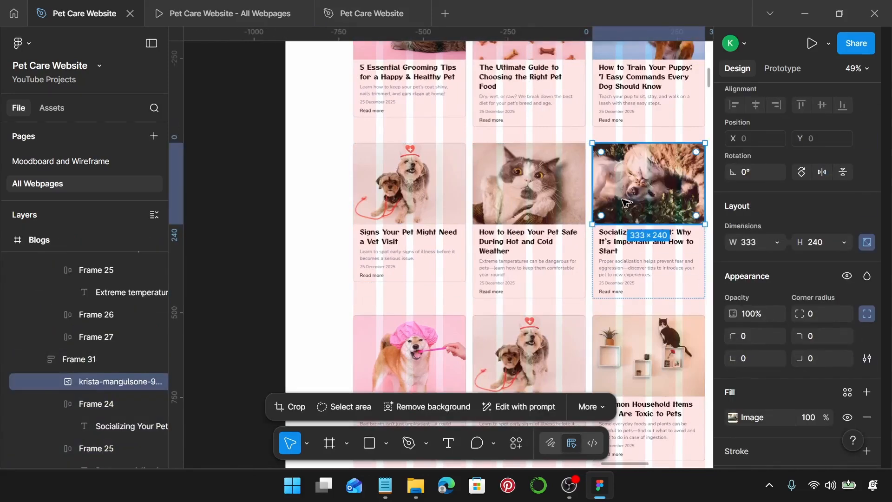
Step: Set the top-left and top-right corner radii of the second row's two new card images to 8
shift+click(555, 198)
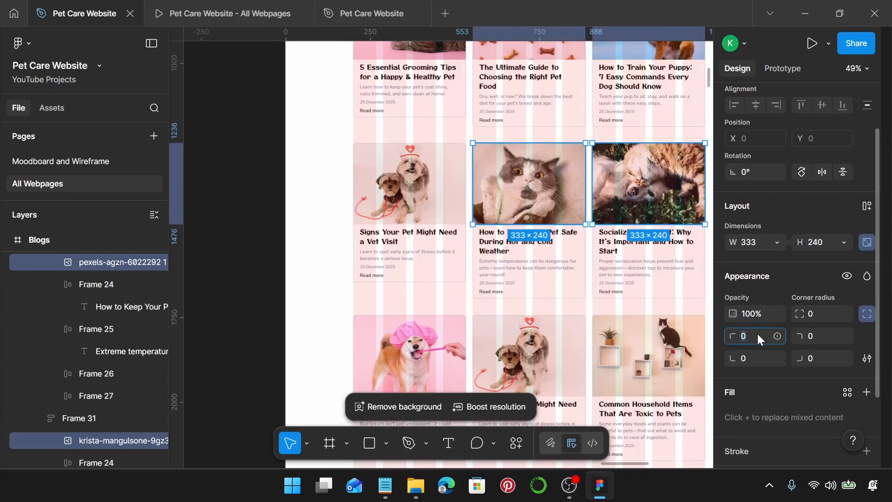
text(8)
click(819, 339)
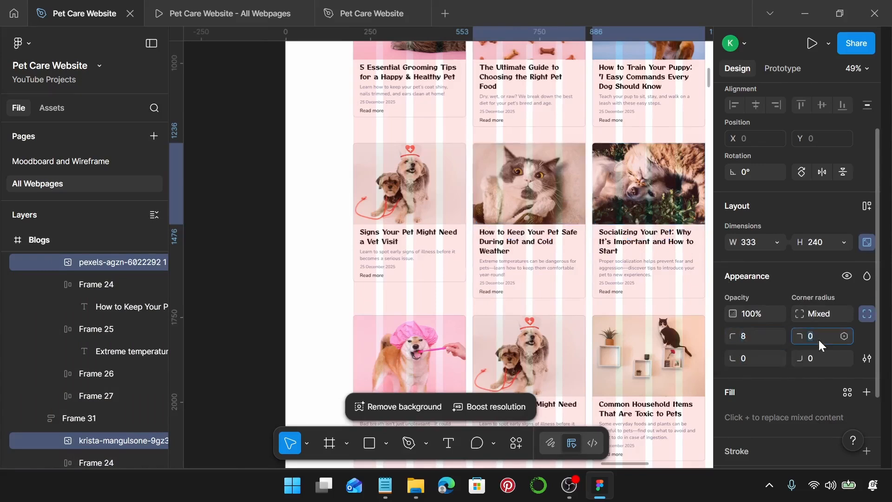
text(8)
key(Return)
scroll(819, 339, down, 2)
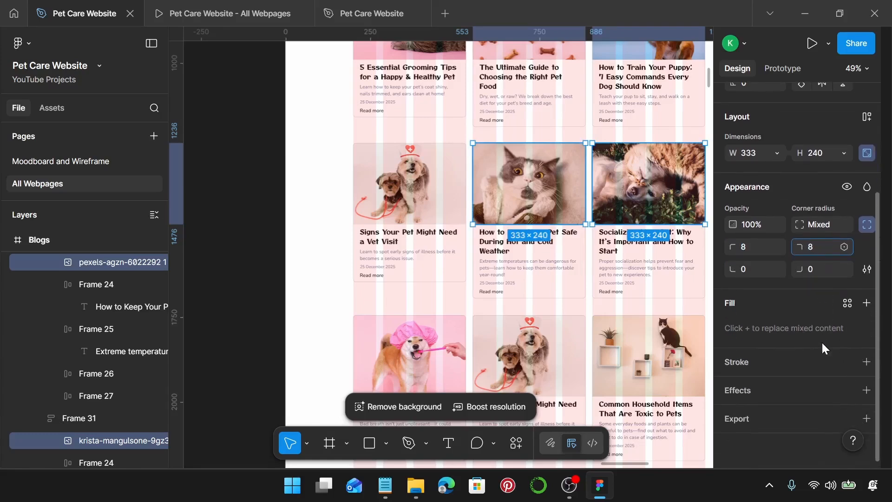
Step: Add a stroke with the Pet Care Border style to the two selected blog images in the second row
click(867, 362)
scroll(868, 367, down, 2)
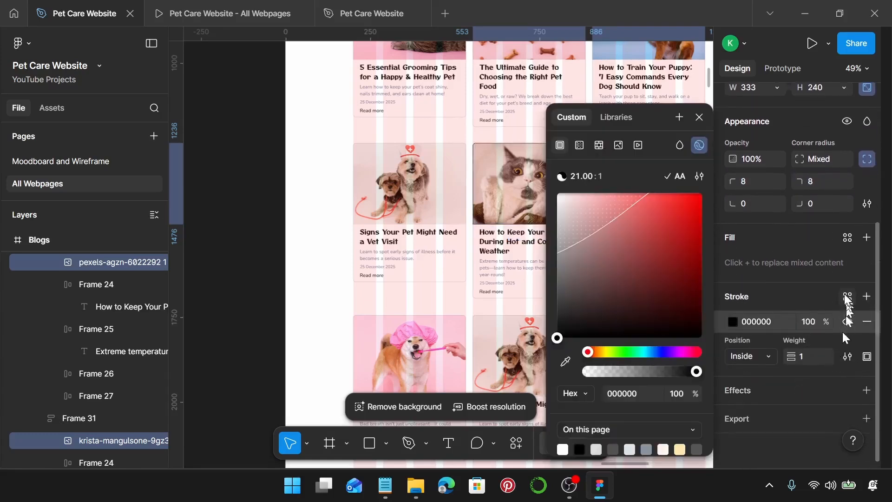
click(848, 296)
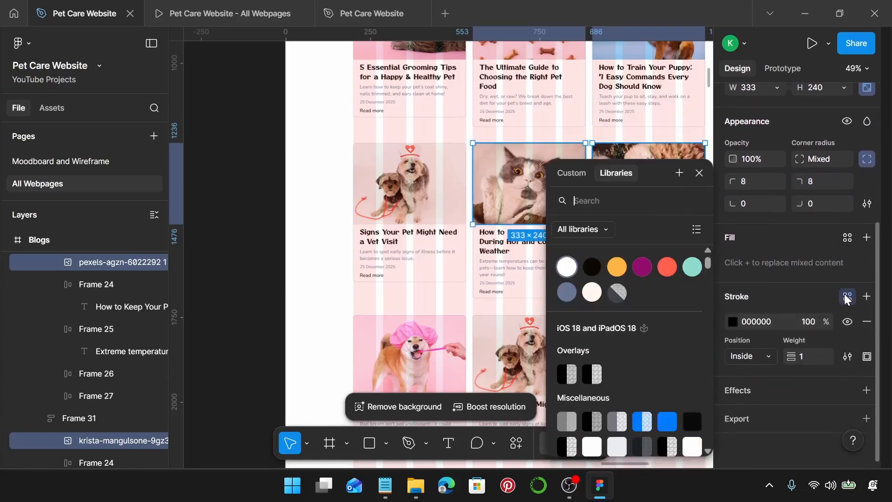
click(622, 297)
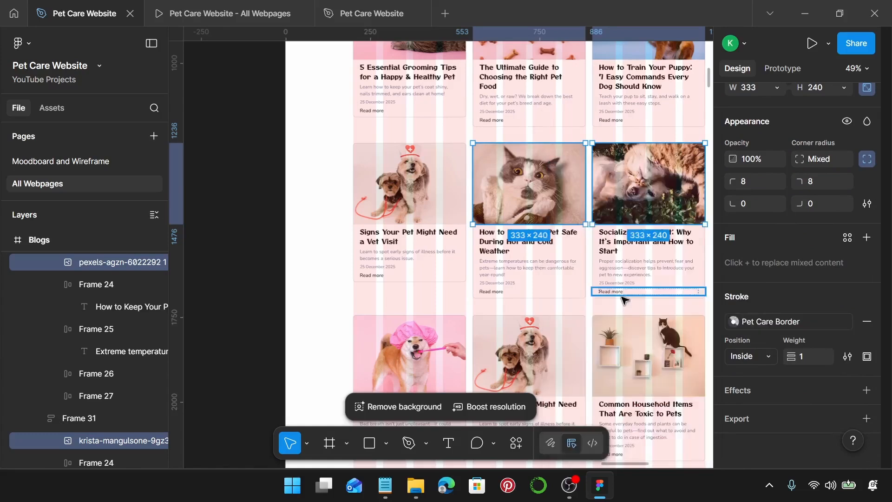
Step: Use custom per-side stroke weights on both images and set the bottom side to 0
click(867, 356)
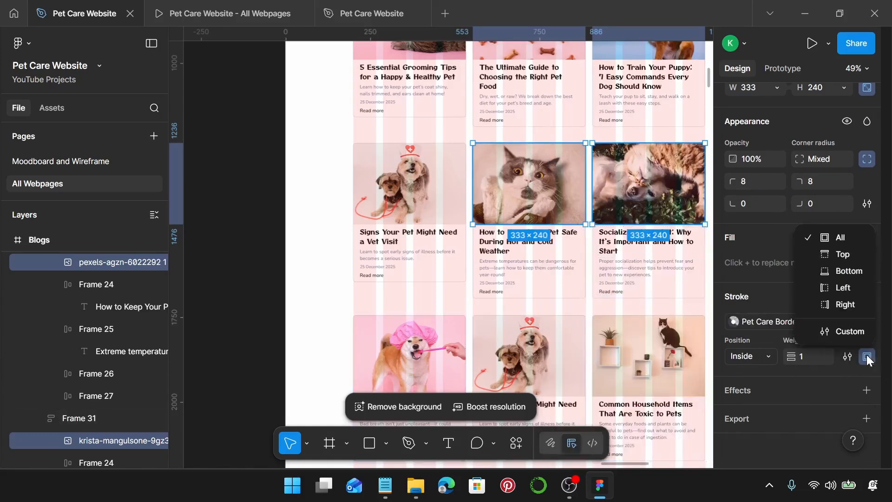
click(836, 333)
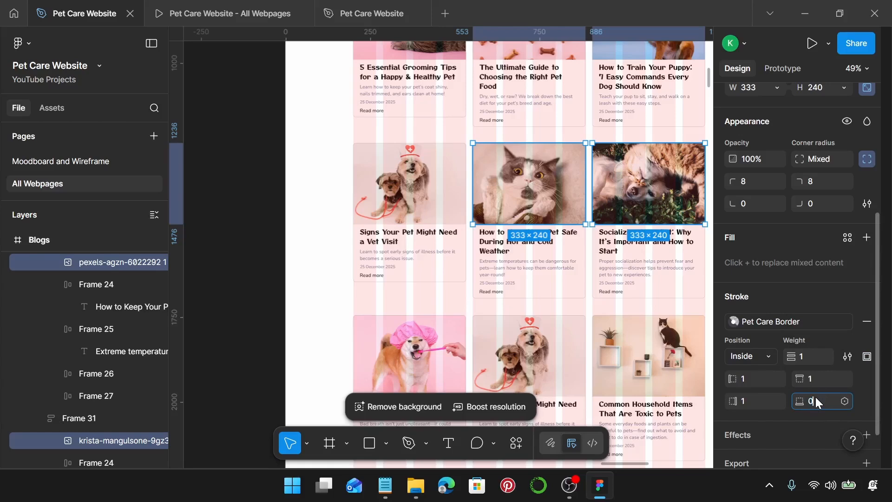
key(Return)
click(631, 294)
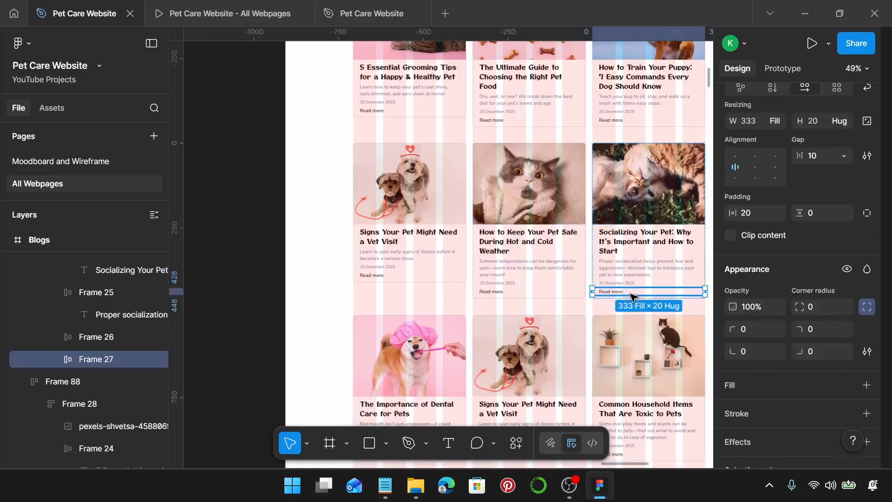
Step: Reorder the third blog row so the Common Household Items card sits in the middle, before the Signs Your Pet card
scroll(631, 293, down, 1)
click(631, 326)
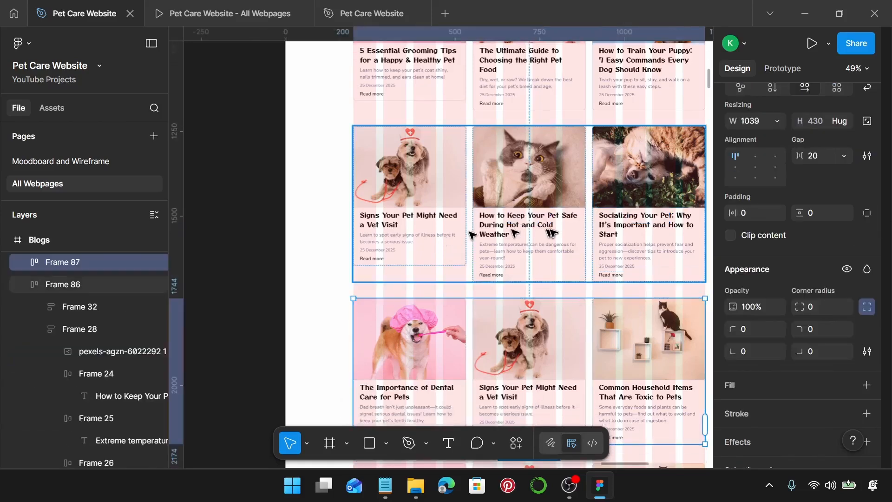
scroll(539, 255, down, 3)
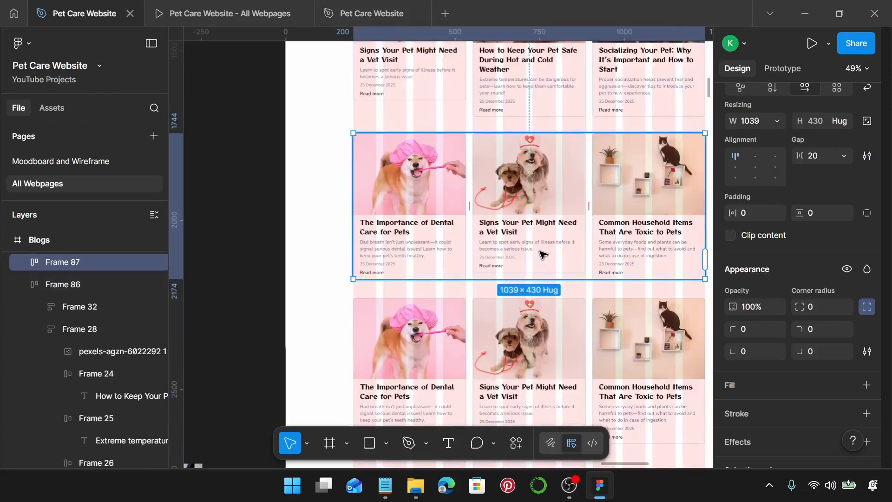
scroll(428, 259, down, 3)
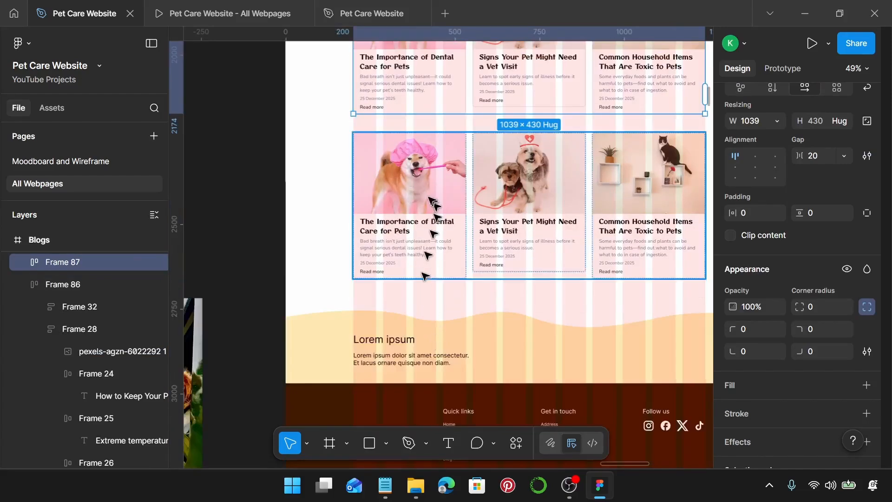
scroll(428, 200, up, 8)
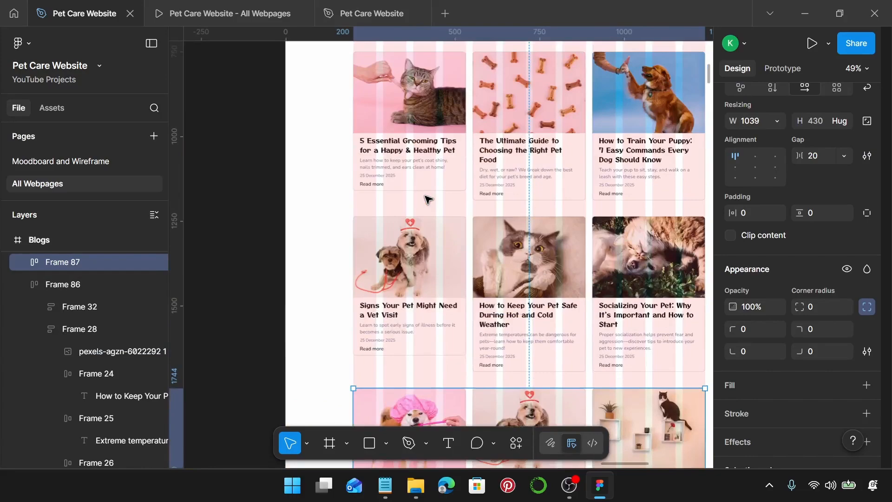
scroll(428, 200, down, 4)
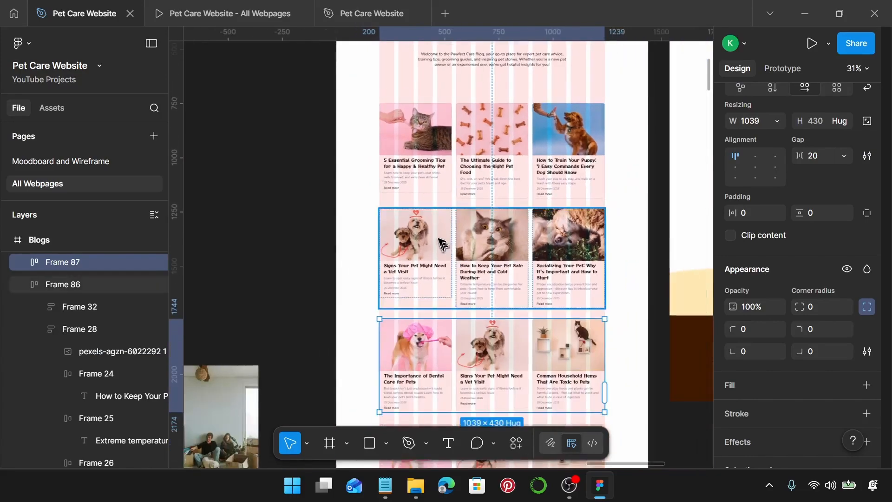
scroll(447, 237, up, 2)
scroll(447, 236, up, 3)
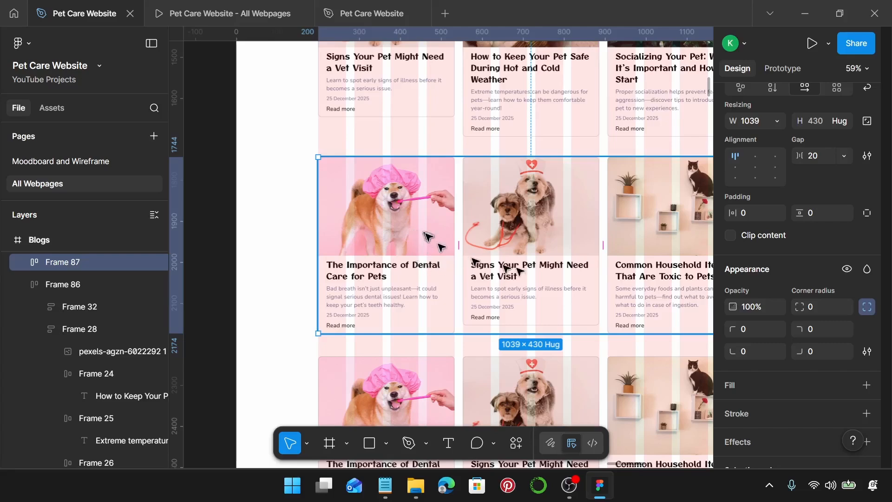
drag(659, 235, 544, 247)
scroll(545, 248, right, 4)
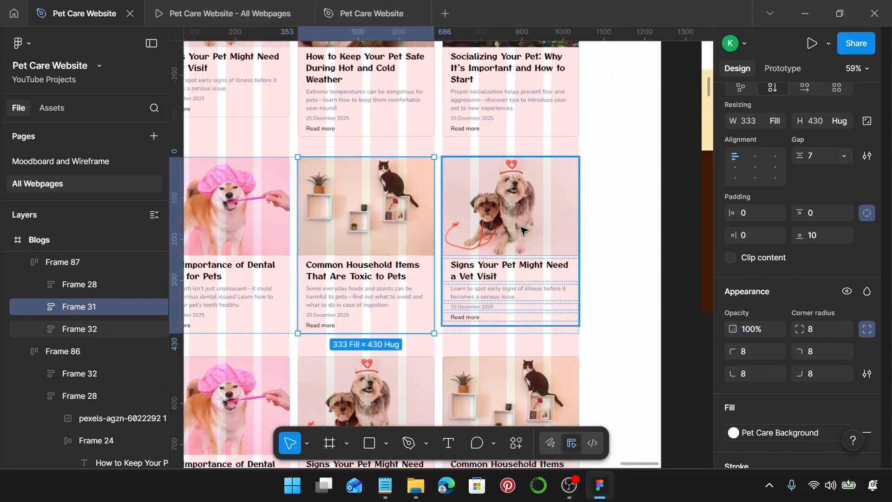
Step: Replace the last card's title in the third row with "How to Help Your Pet Adjust to a New Home", copied from the Notepad text
click(524, 230)
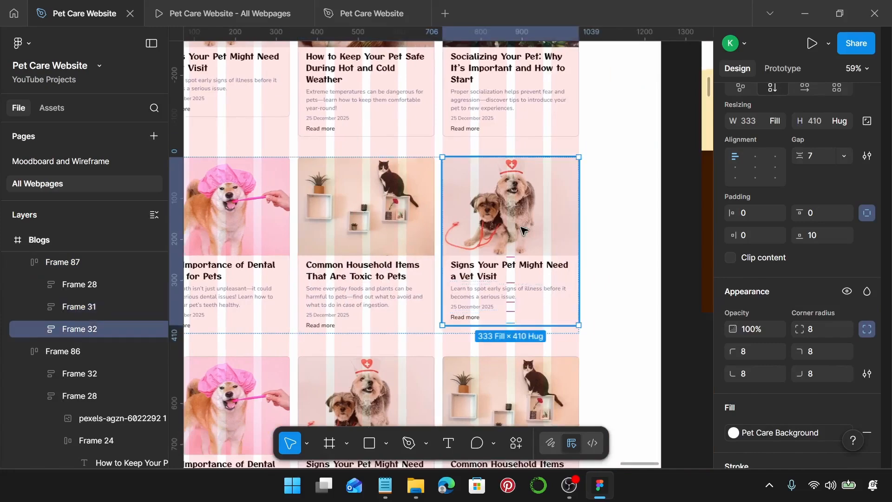
click(385, 486)
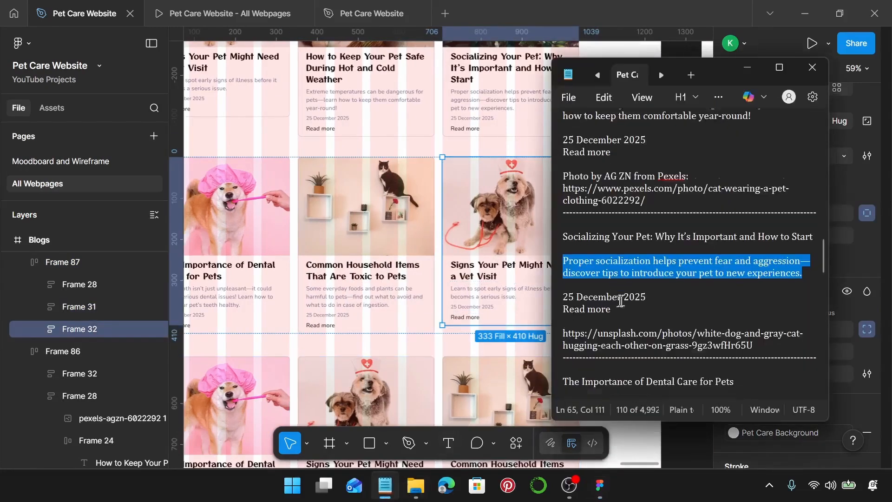
scroll(621, 301, down, 6)
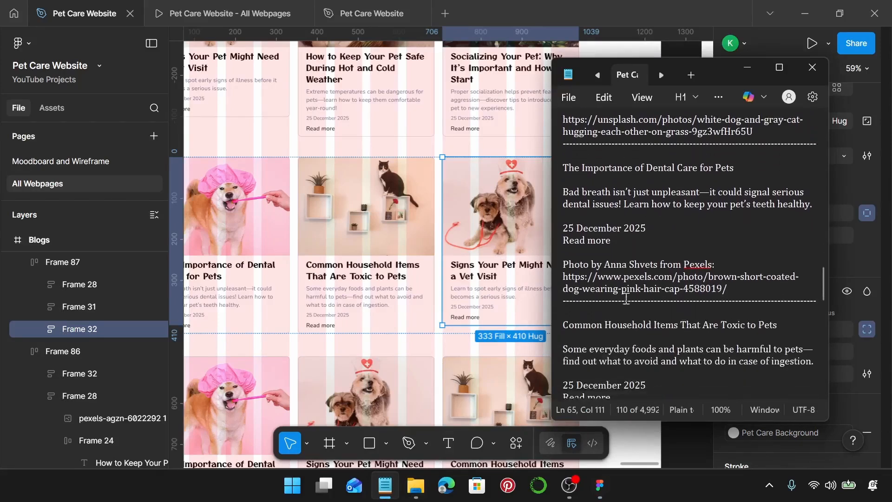
scroll(626, 302, down, 1)
scroll(646, 286, down, 4)
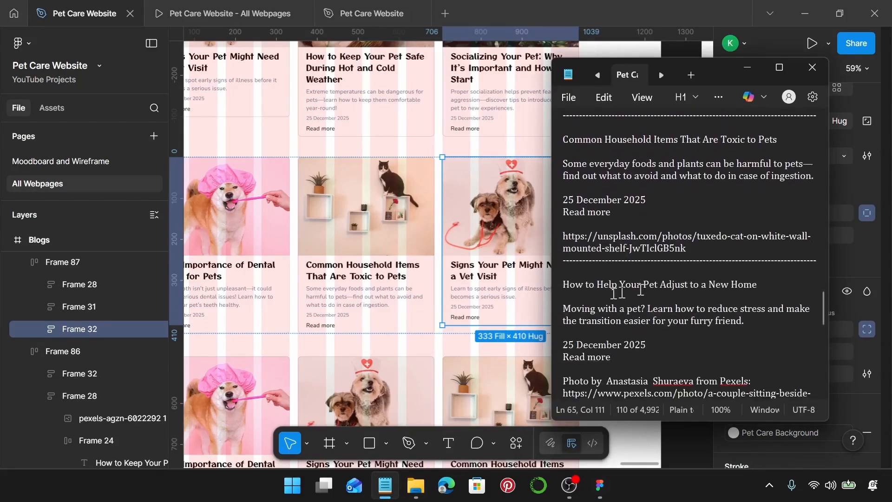
drag(760, 284, 564, 286)
key(ctrl+c)
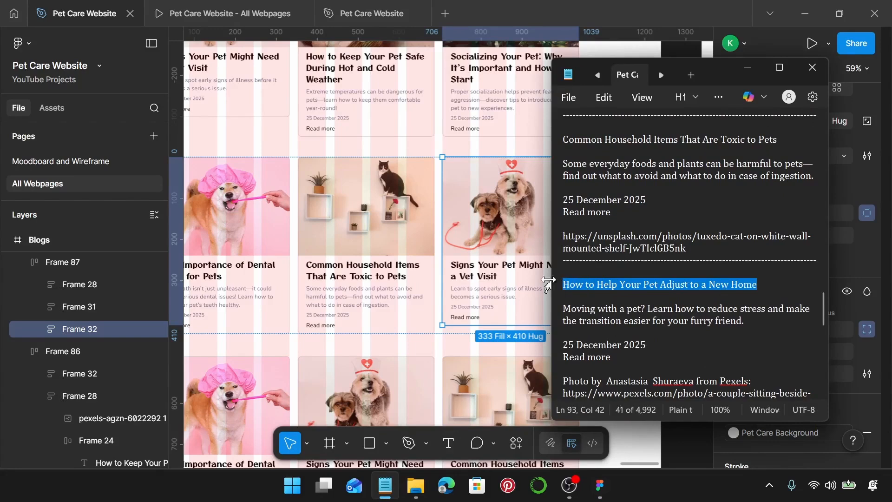
click(502, 277)
double_click(499, 275)
double_click(485, 273)
double_click(484, 275)
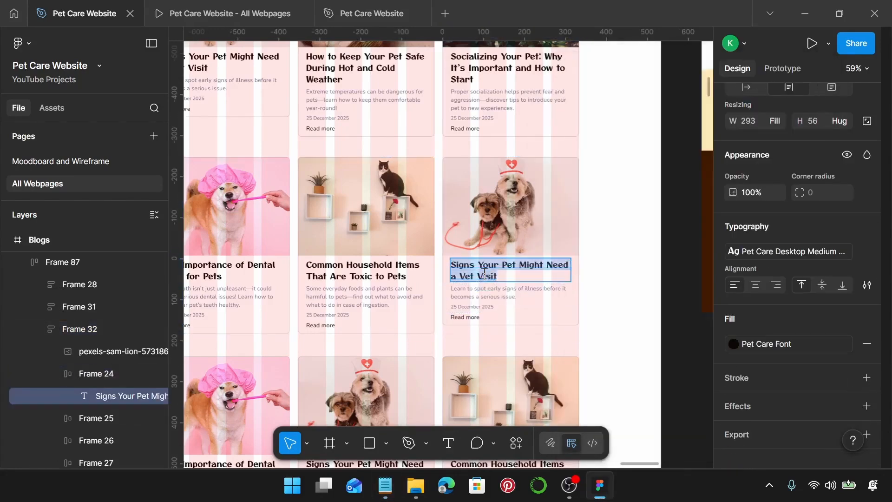
key(ctrl+v)
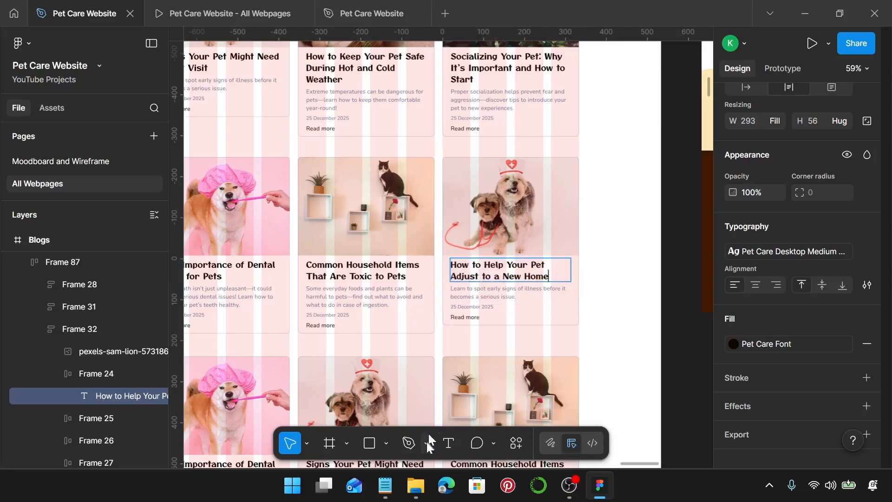
Step: Replace that card's description with "Moving with a pet? Learn how to reduce stress and make the transition easier for your furry friend." from Notepad
click(385, 486)
click(753, 327)
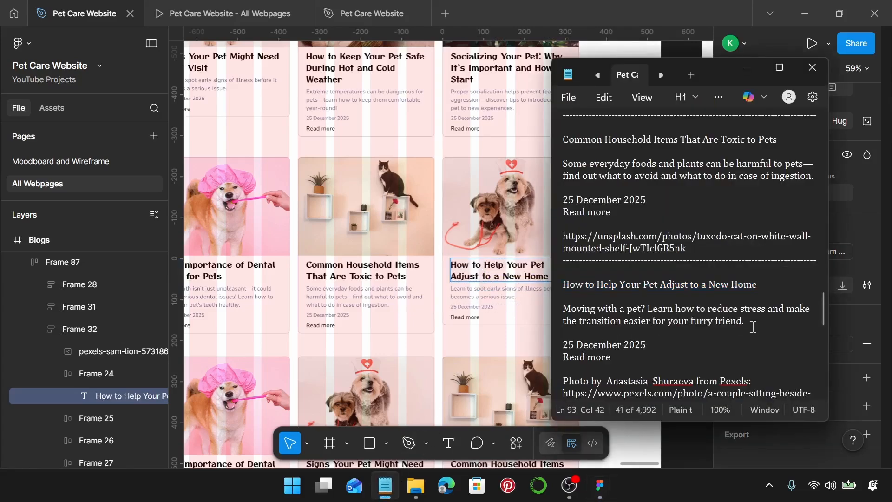
drag(753, 327, 566, 304)
key(ctrl+c)
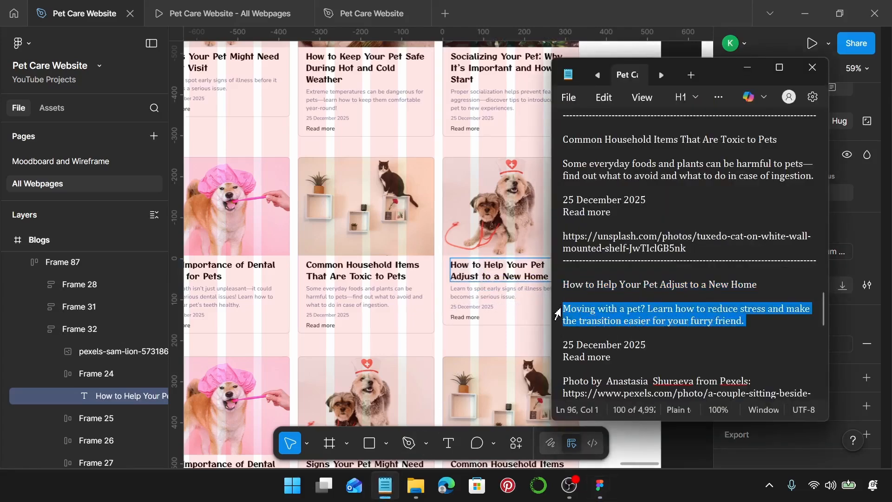
click(502, 291)
key(Return)
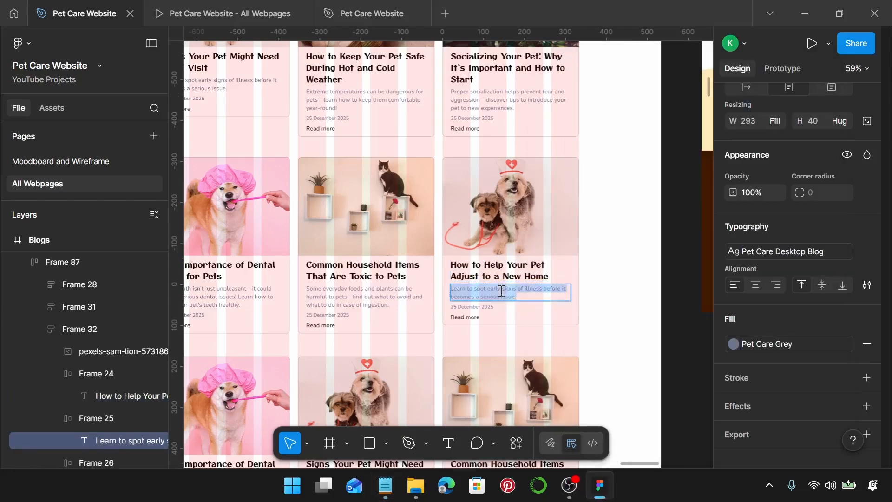
key(ctrl+v)
key(BackSpace)
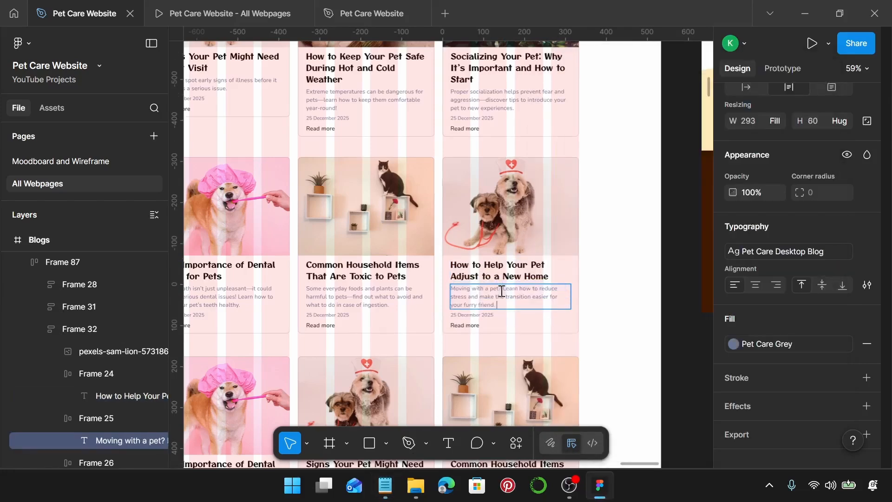
scroll(502, 292, down, 3)
Step: Delete the loose shelf-cat and pink-cap dog photos lying on the canvas beside the Blogs page
click(601, 272)
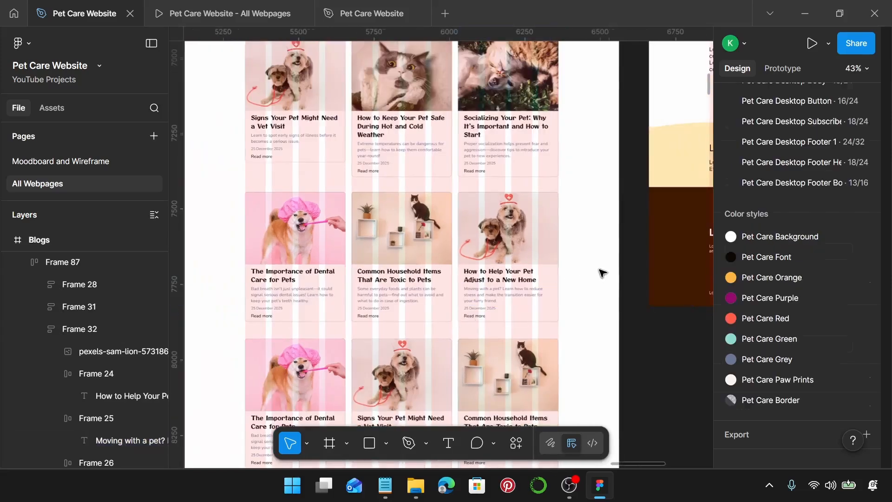
scroll(571, 268, left, 10)
scroll(548, 279, down, 3)
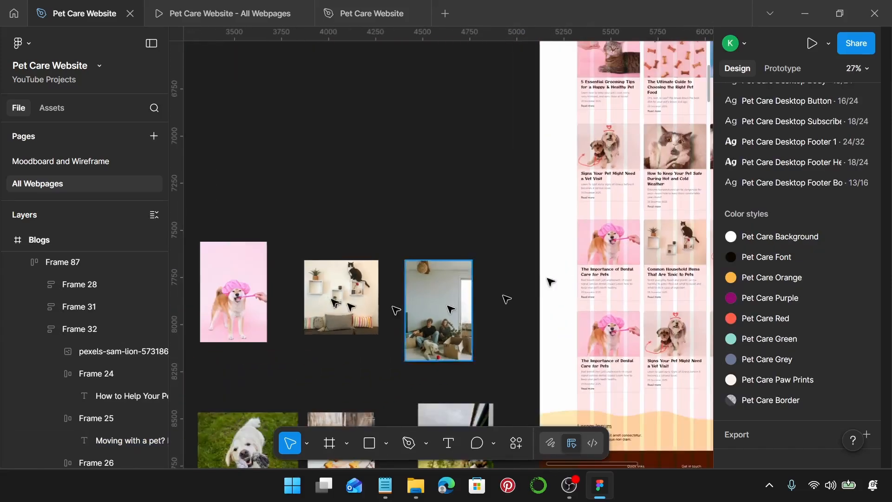
click(312, 294)
shift+click(260, 296)
key(Delete)
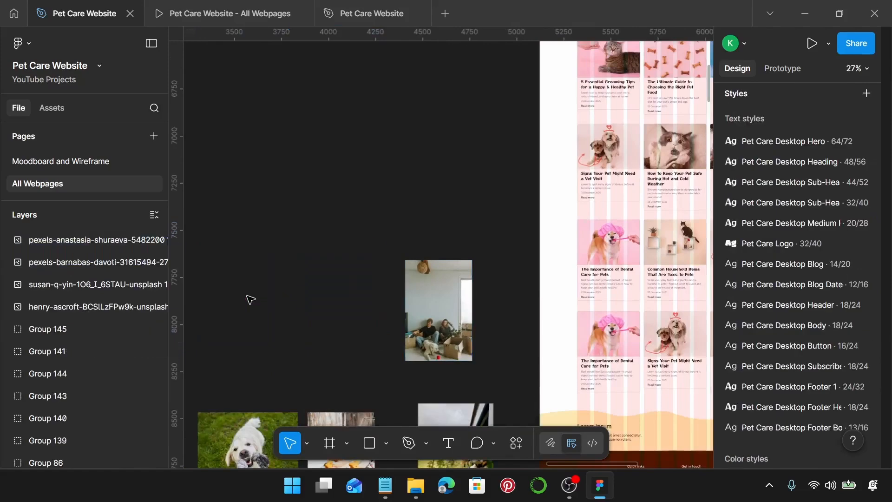
Step: Scale the loose photo of the couple with moving boxes to 333 wide and crop its height to 240
click(444, 325)
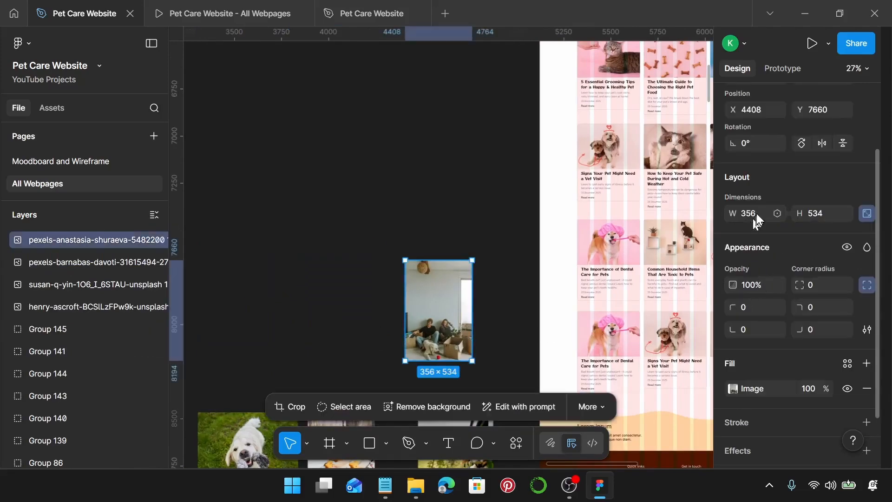
key(Return)
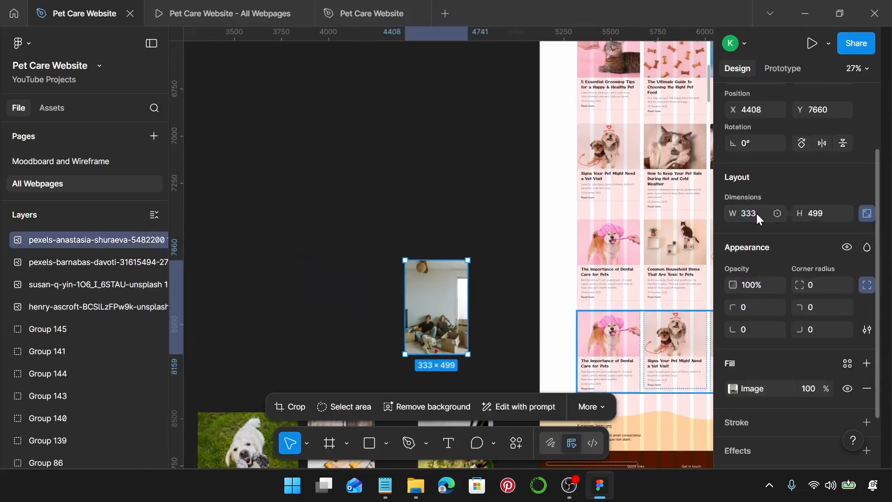
scroll(437, 368, up, 4)
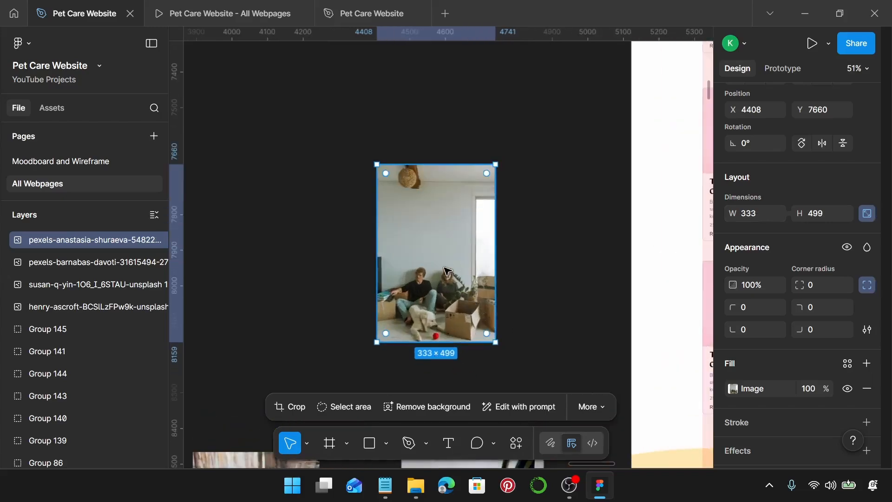
double_click(467, 307)
scroll(444, 293, up, 3)
drag(428, 369, 416, 226)
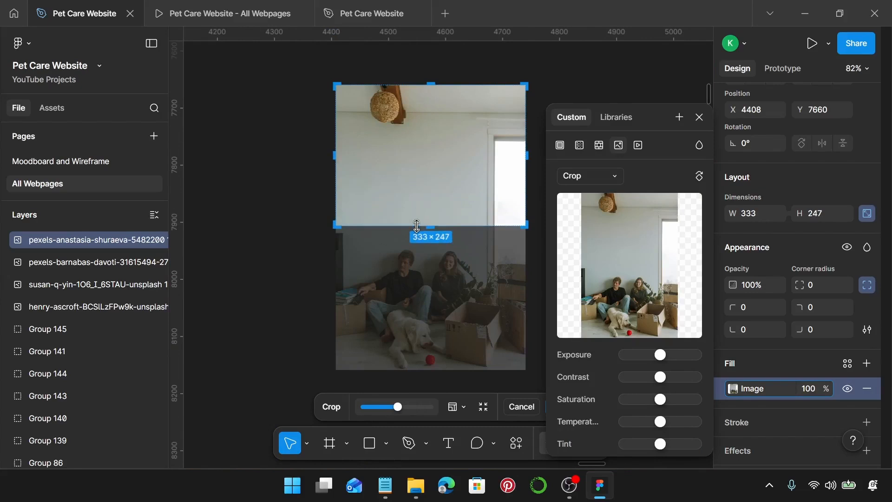
scroll(435, 218, up, 10)
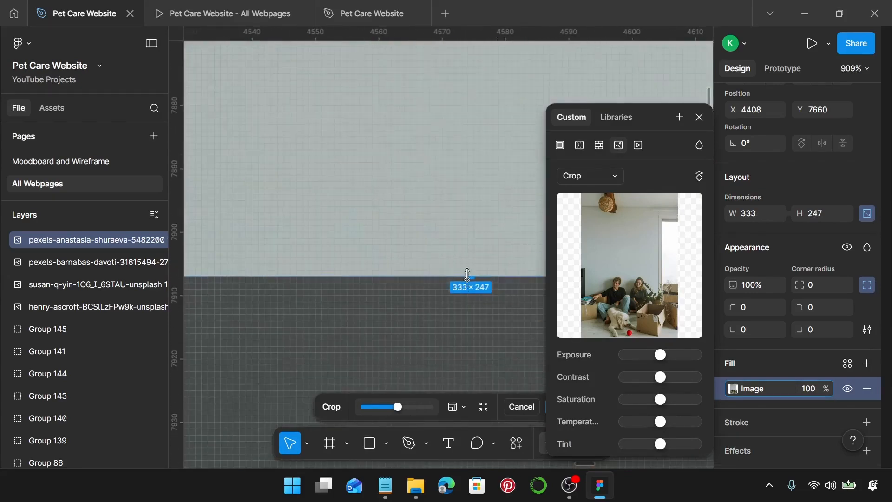
drag(467, 274, 470, 232)
Step: Shift the moving-boxes photo inside its 333 × 240 crop so the couple, the dog and the boxes fill the frame, and apply the crop
scroll(470, 232, down, 5)
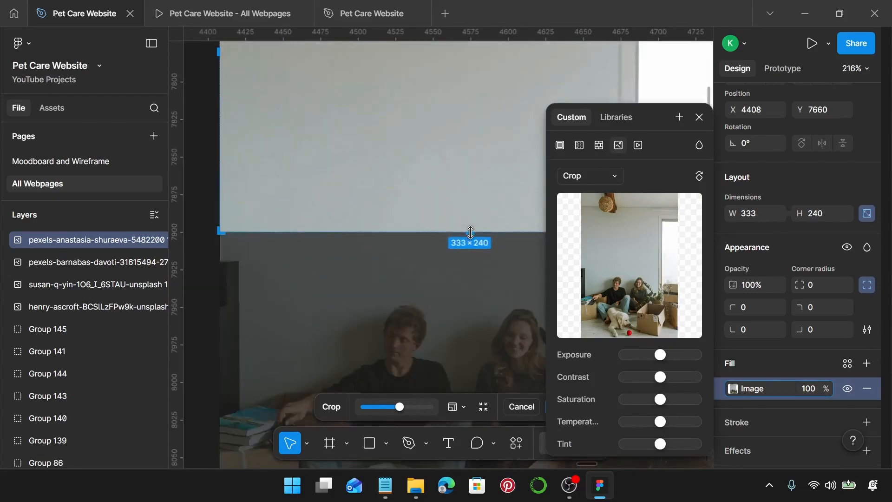
scroll(470, 232, down, 5)
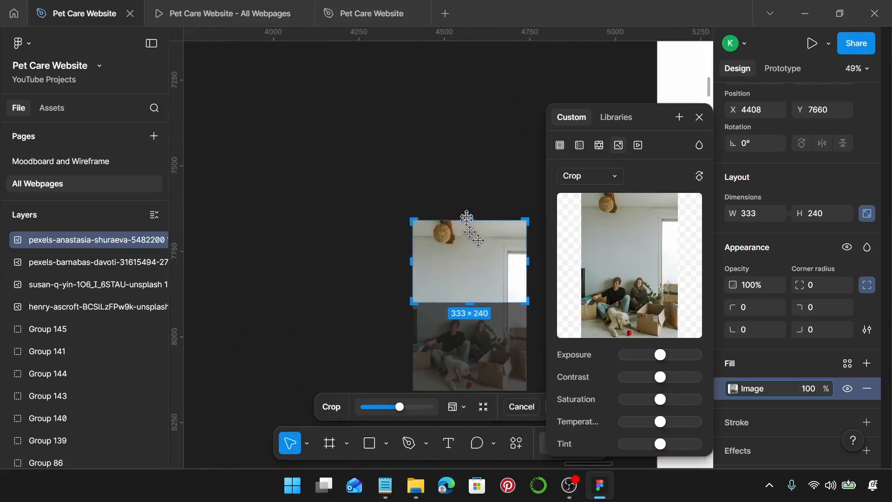
drag(471, 279, 468, 239)
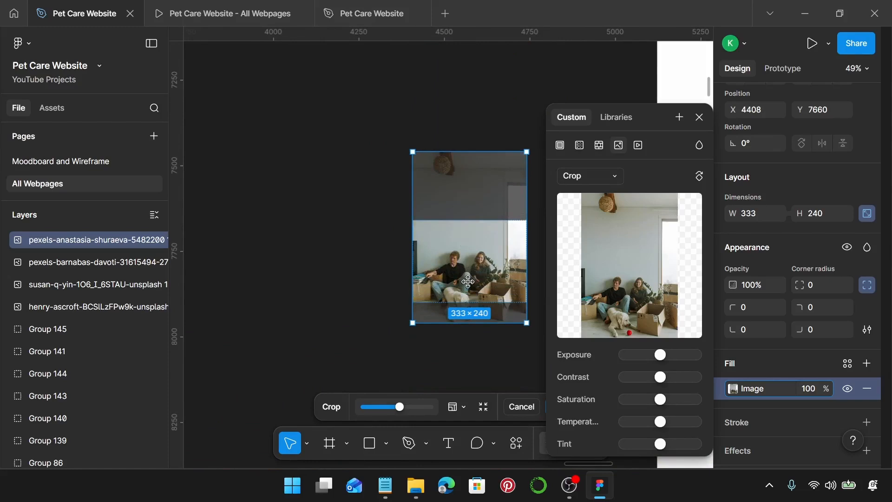
drag(468, 282, 469, 263)
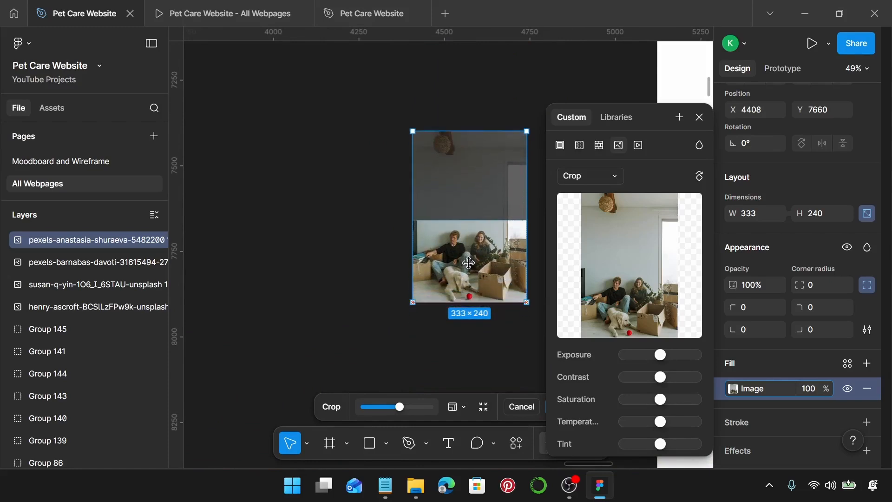
key(Return)
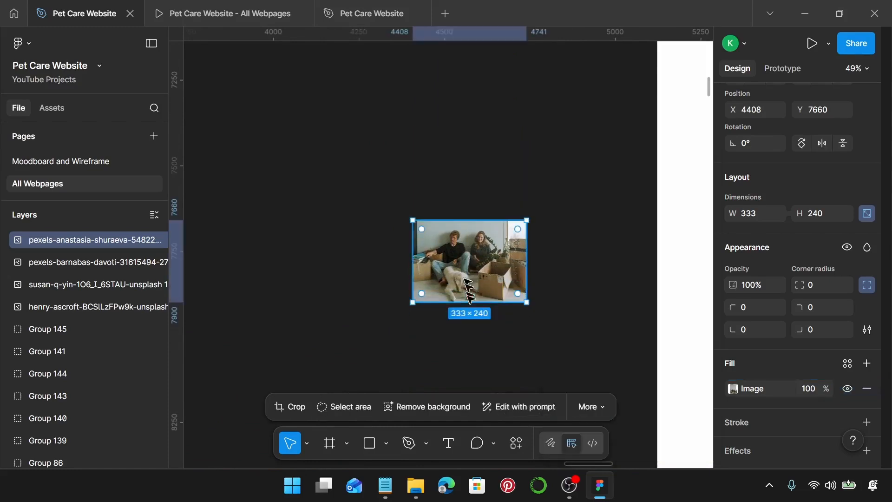
Step: Cut the cropped moving-boxes photo and replace the two-dog image in the third row's "How to Help Your Pet Adjust to a New Home" card with it
click(533, 370)
click(455, 267)
key(Delete)
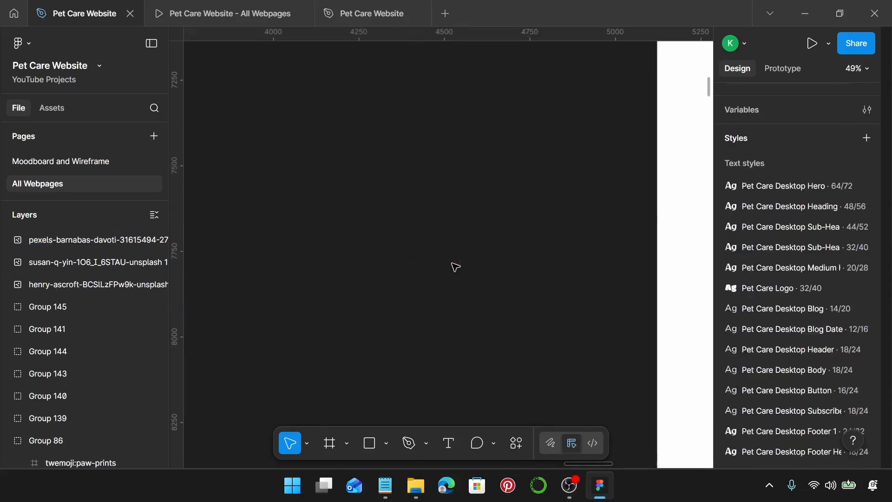
scroll(456, 267, right, 5)
scroll(455, 266, down, 3)
scroll(455, 267, right, 5)
scroll(504, 226, up, 5)
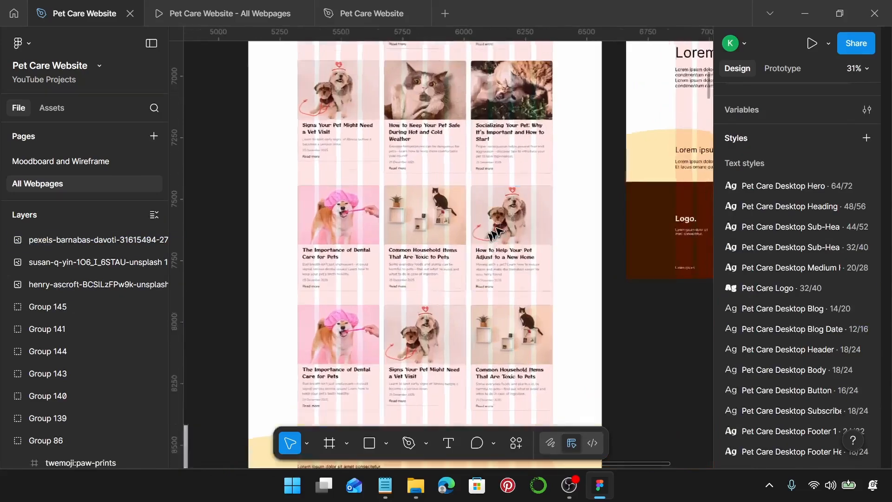
click(504, 226)
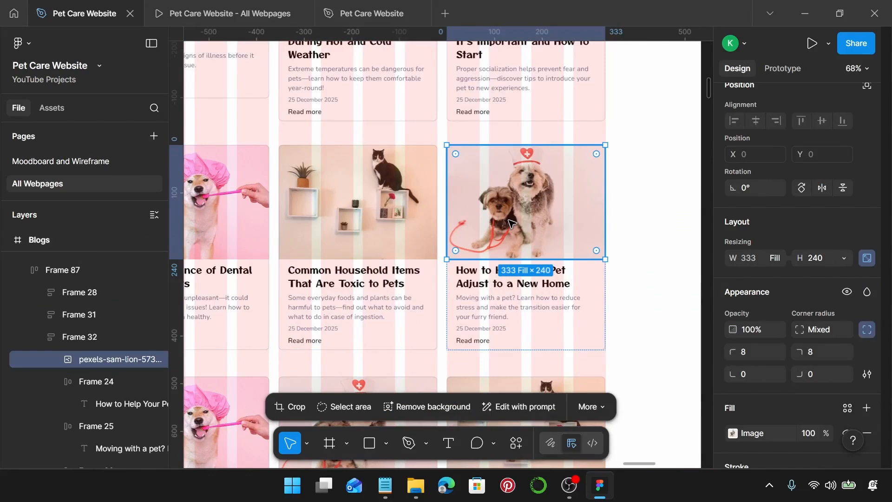
key(ctrl+shift+r)
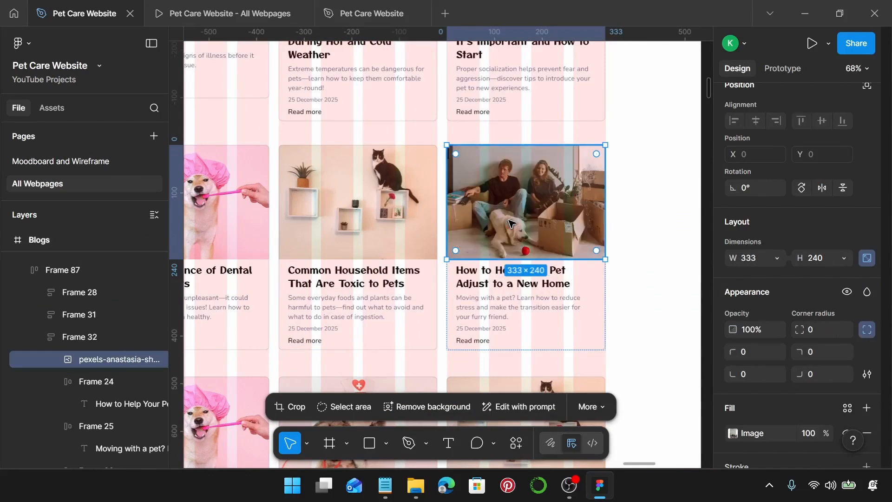
Step: Set the top-left and top-right corner radii of the new moving-boxes card image to 8
click(754, 355)
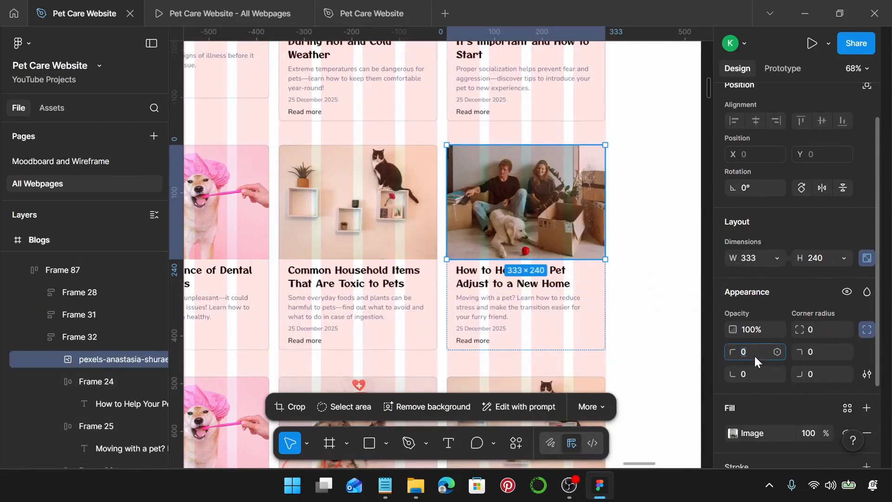
text(8)
click(818, 351)
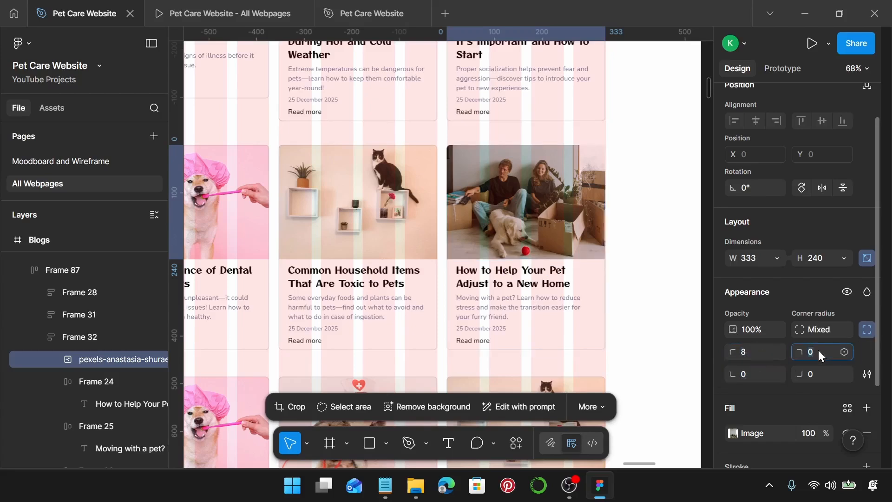
text(8)
Step: Add an inside stroke in the Pet Care Border style to the moving-boxes card image, with custom side weights and the bottom one set to 0
scroll(818, 352, down, 3)
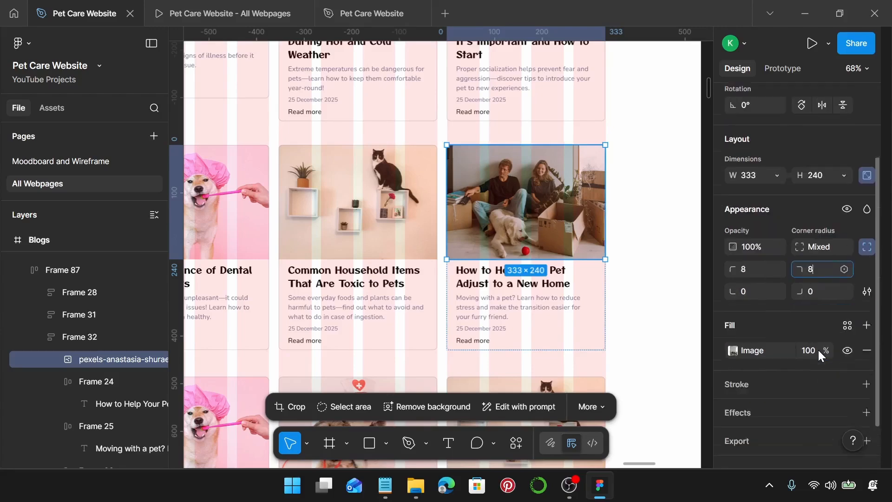
click(867, 362)
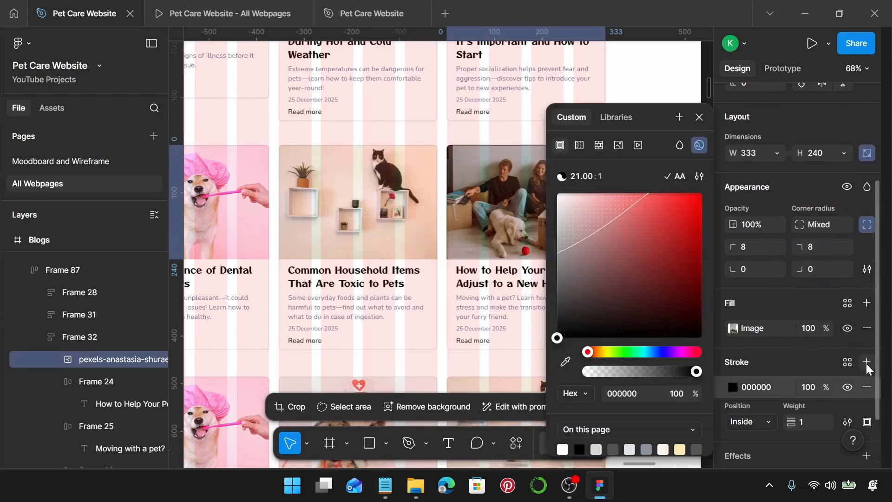
click(850, 361)
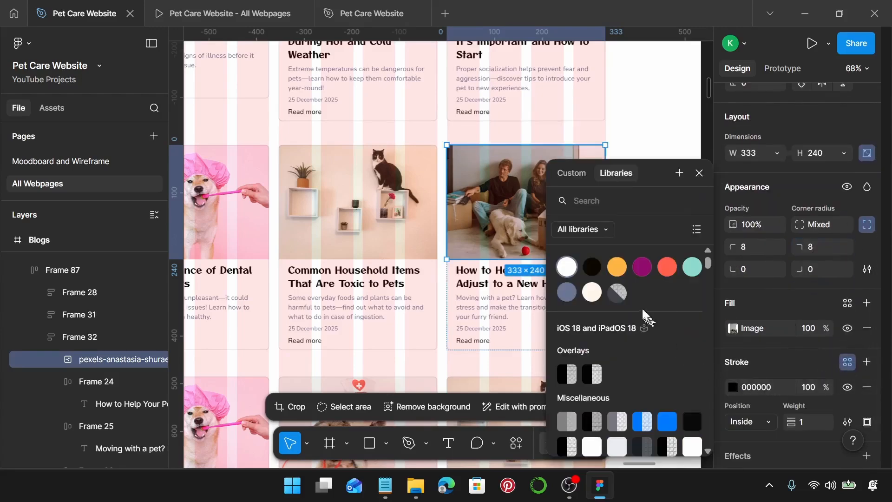
click(618, 294)
scroll(845, 427, down, 2)
click(867, 358)
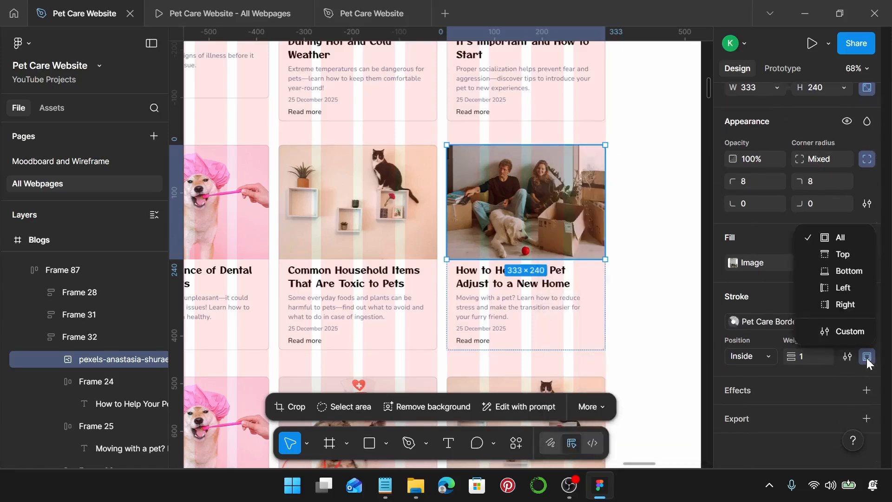
click(847, 333)
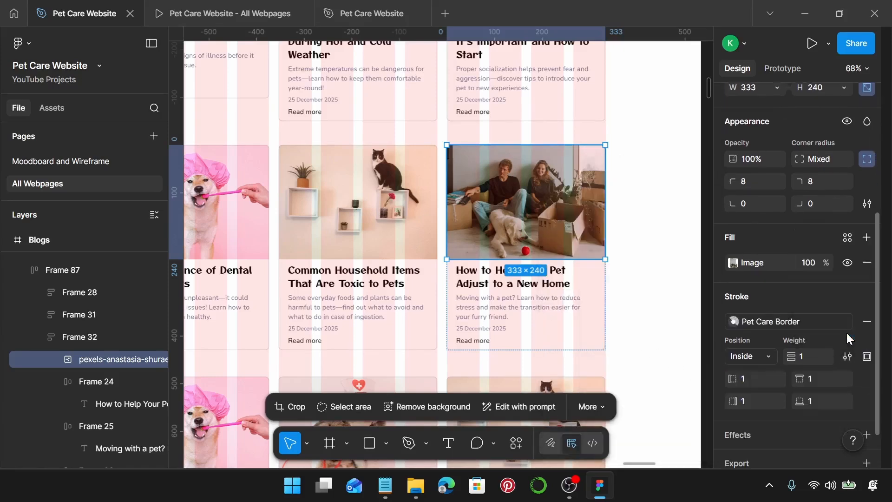
click(822, 401)
key(Return)
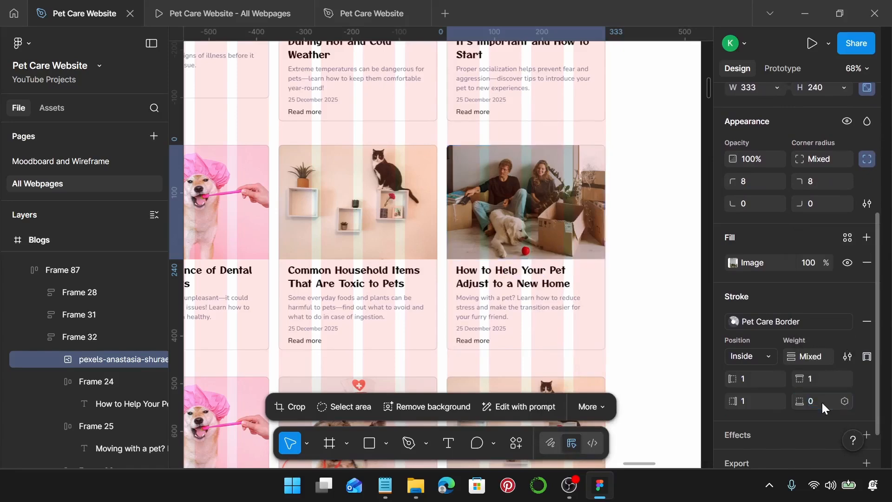
click(635, 289)
Step: Replace the title of the fourth row's first card with "Understanding Your Pet's Body Language", copied from the Notepad text
scroll(635, 289, down, 5)
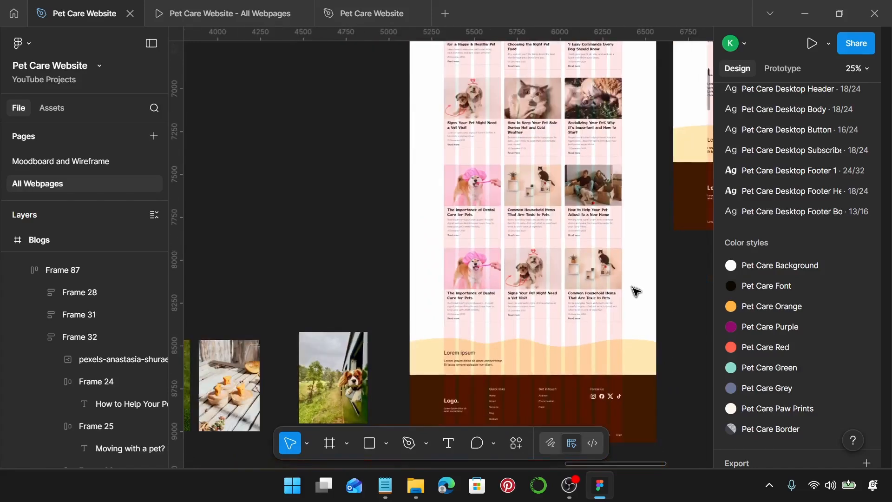
scroll(635, 289, up, 4)
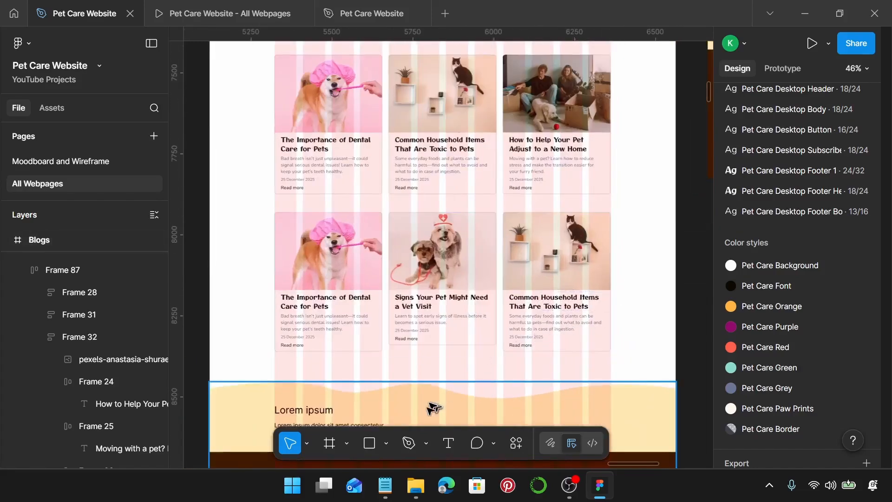
click(386, 484)
scroll(651, 324, down, 3)
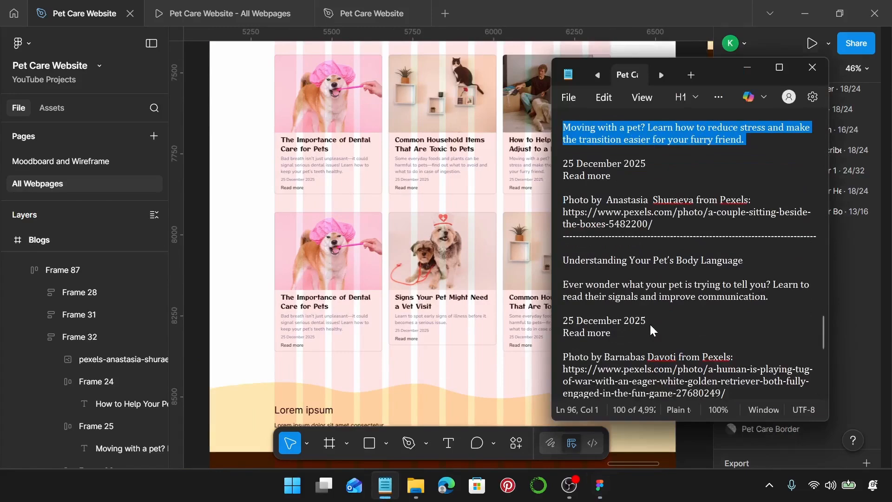
drag(744, 260, 561, 261)
key(ctrl+c)
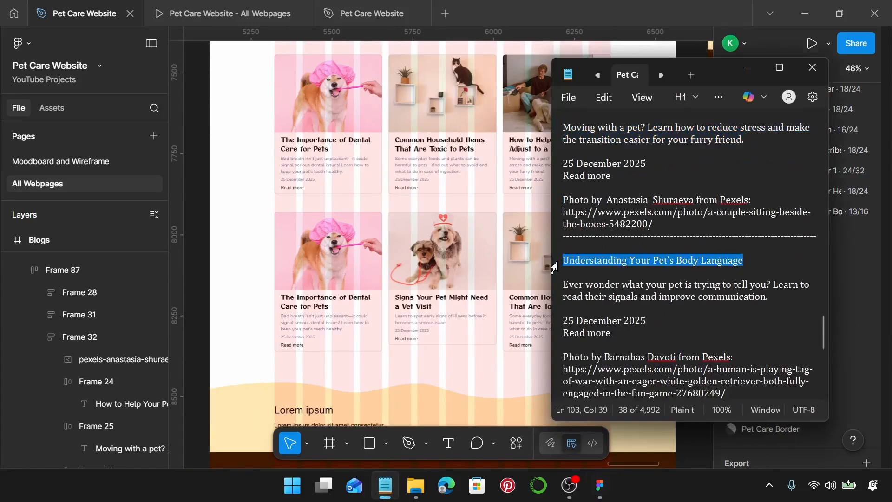
click(373, 303)
double_click(320, 306)
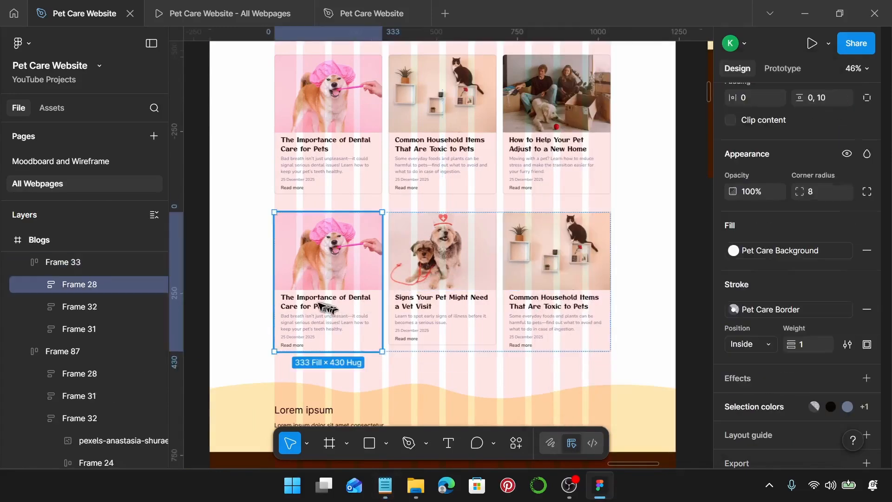
double_click(320, 306)
double_click(320, 306)
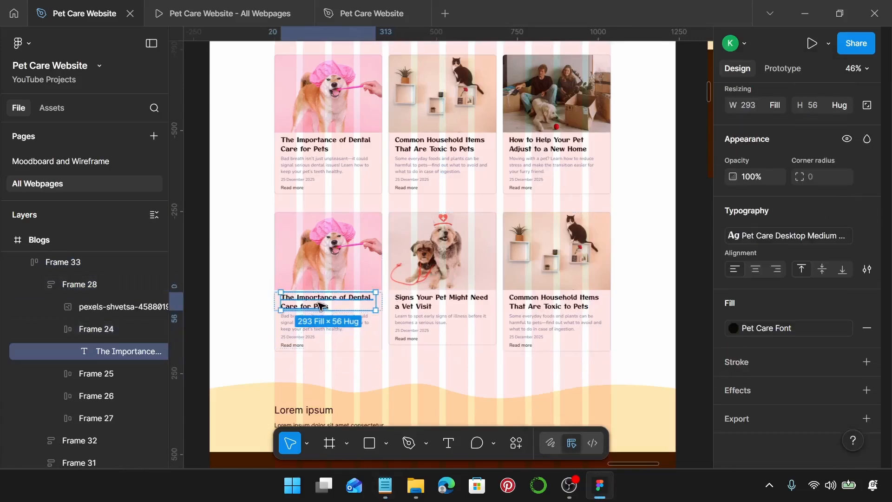
double_click(320, 306)
key(ctrl+v)
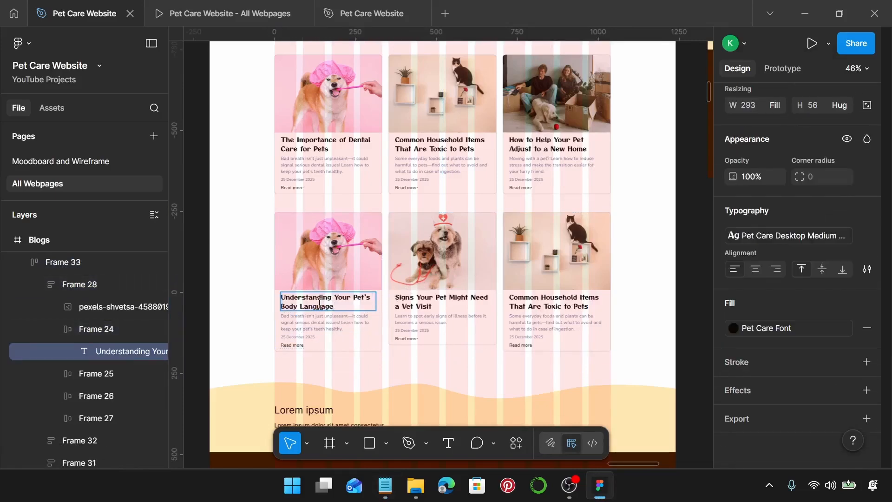
Step: Replace that card's description with "Ever wonder what your pet is trying to tell you? Learn to read their signals and improve communication." from Notepad
click(381, 487)
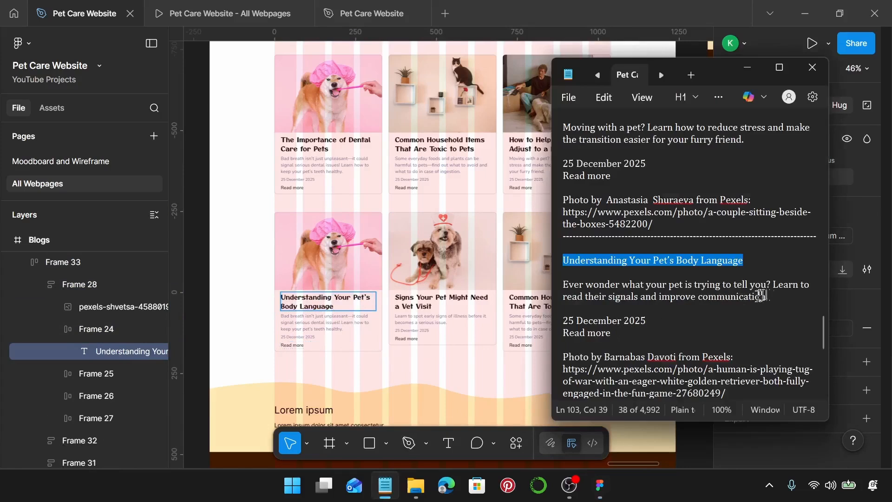
drag(775, 297, 559, 284)
key(ctrl+c)
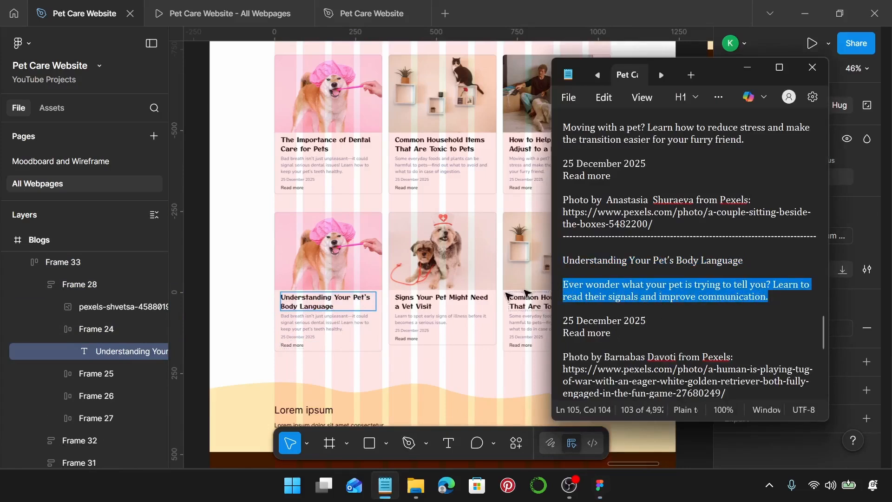
click(313, 322)
key(Return)
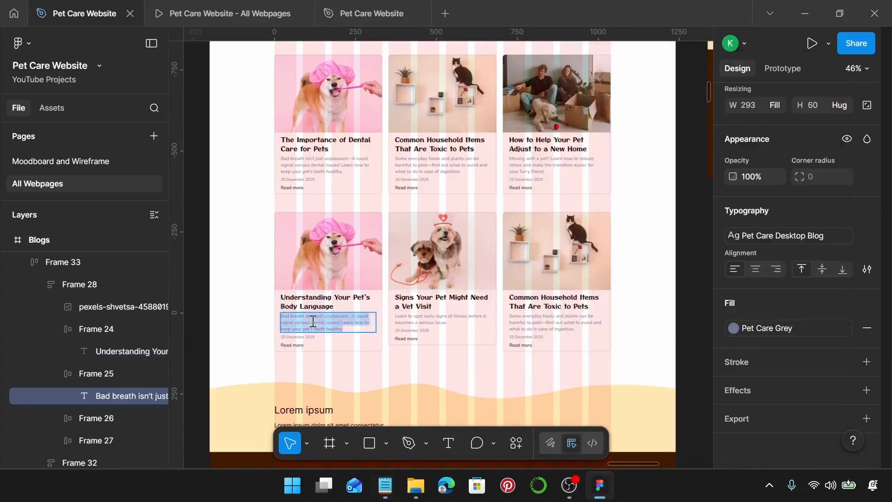
key(ctrl+v)
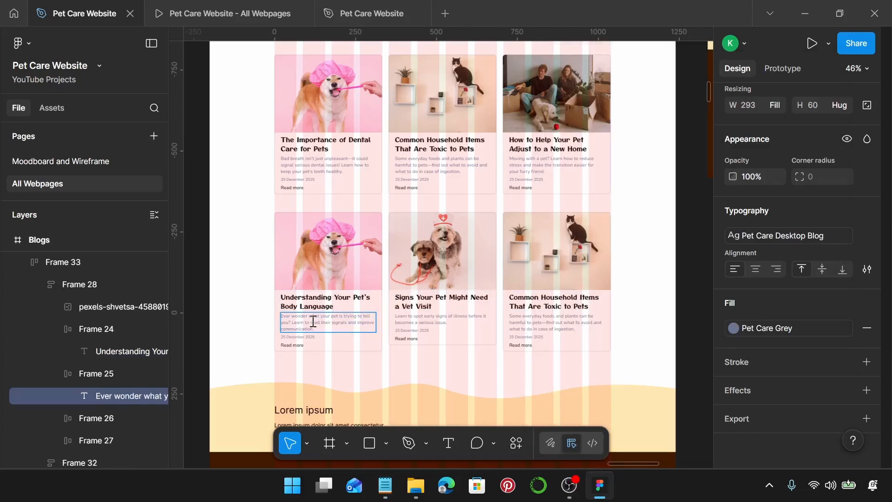
Step: Replace the title of the fourth row's middle card with "DIY Homemade Treats: Healthy Recipes for Your Pet", copied from the Notepad text
click(385, 486)
scroll(689, 271, down, 2)
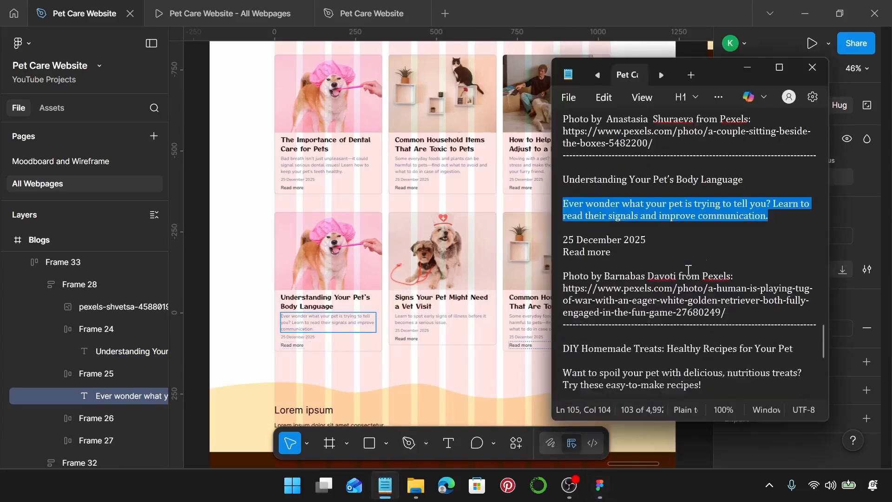
scroll(688, 271, down, 4)
drag(799, 219, 582, 209)
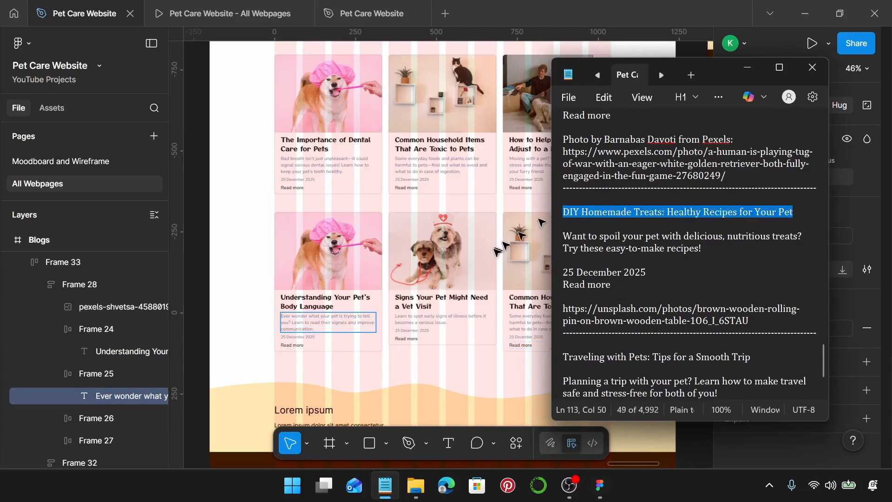
click(430, 300)
key(ctrl+a)
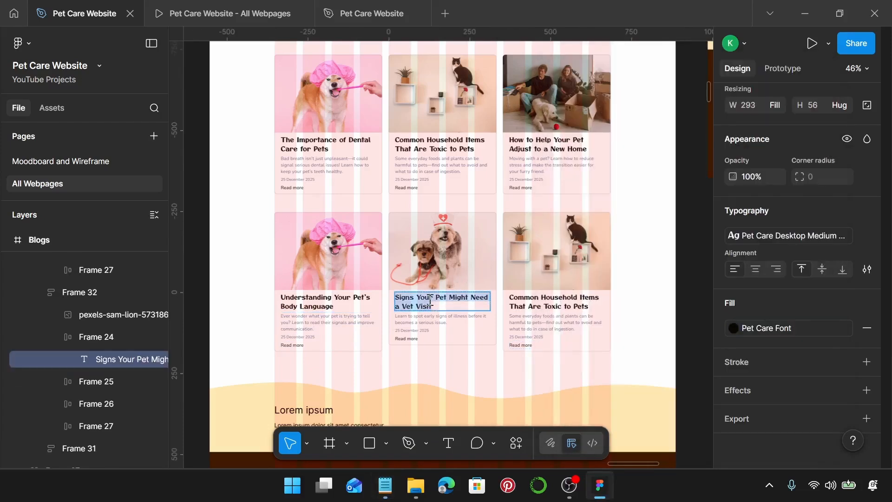
text(DIY Homemade Treats: Healthy Recipes for Your Pet)
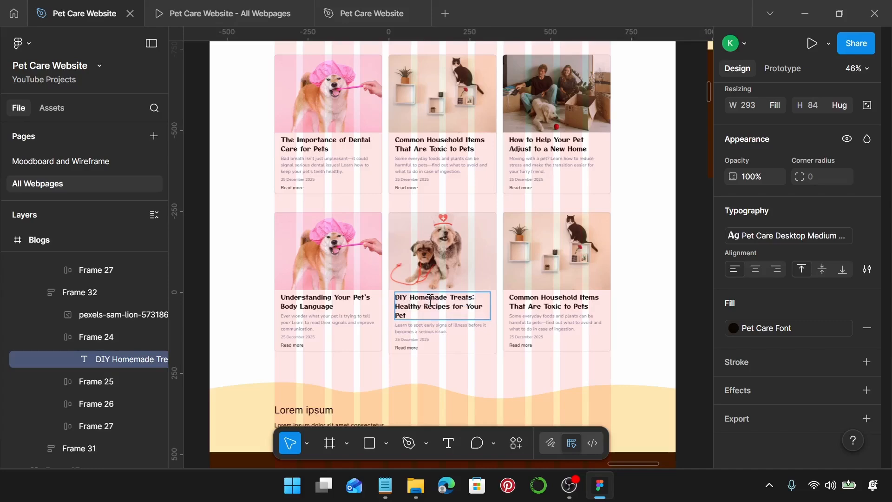
Step: Replace the middle card's description with "Want to spoil your pet with delicious, nutritious treats? Try these easy-to-make recipes!" from Notepad
click(384, 485)
drag(702, 249, 575, 240)
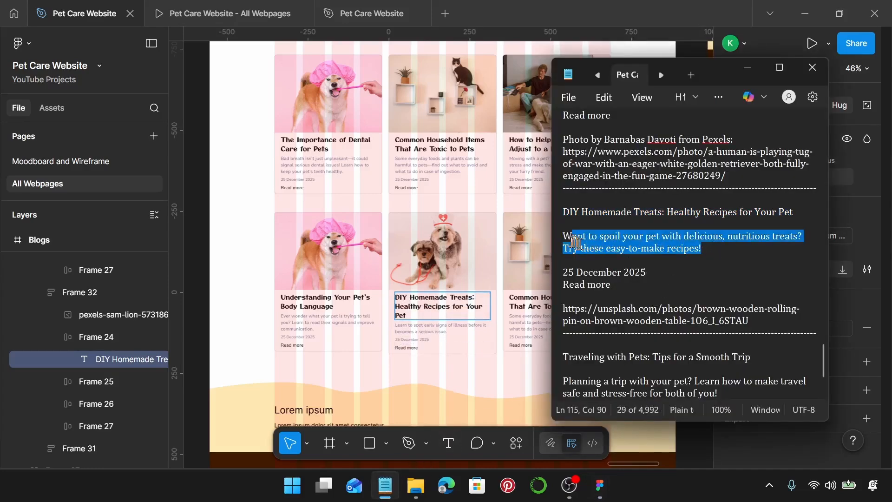
click(440, 332)
double_click(440, 333)
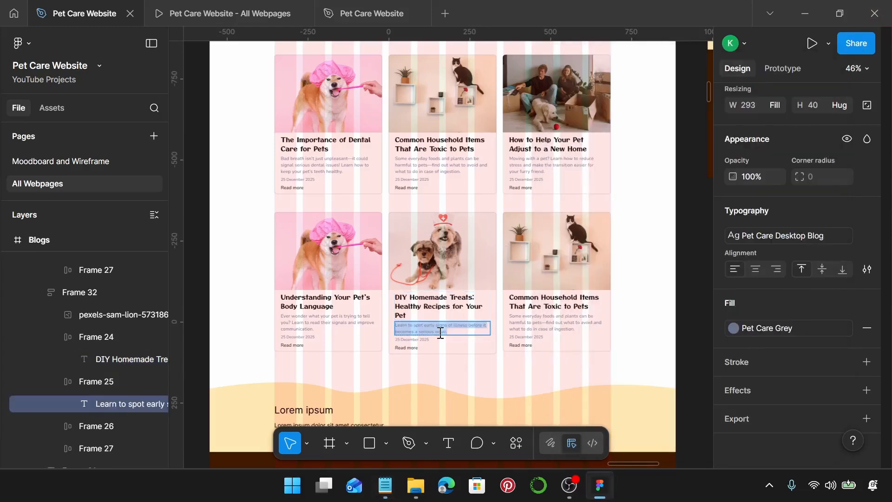
text(Want to spoil your pet with delicious, nutritious treats? Try these easy-to-make recipes!)
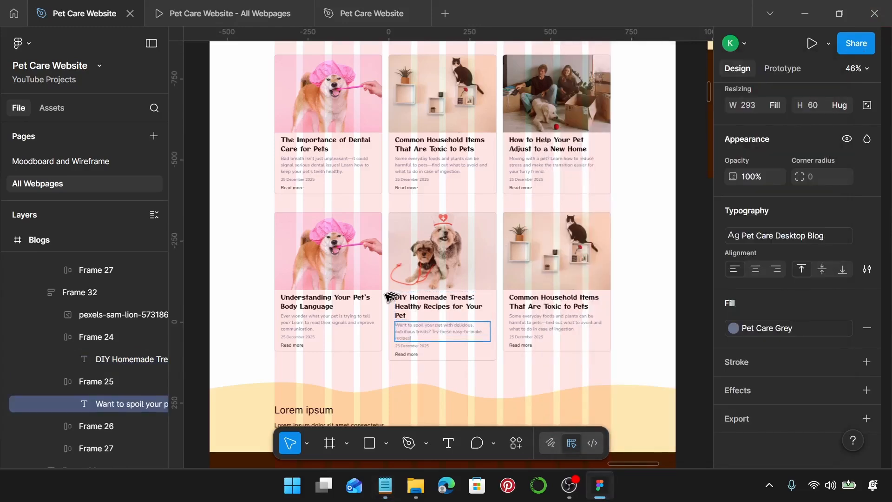
Step: Replace the title of the fourth row's third card with "Traveling with Pets: Tips for a Smooth Trip", copied from the Notepad text
click(385, 486)
scroll(657, 291, down, 1)
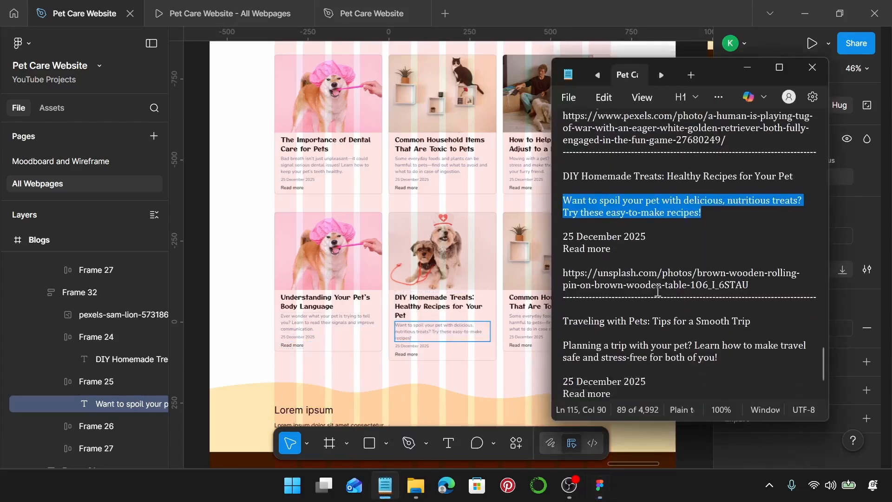
scroll(658, 291, down, 1)
drag(751, 283, 561, 281)
key(ctrl+c)
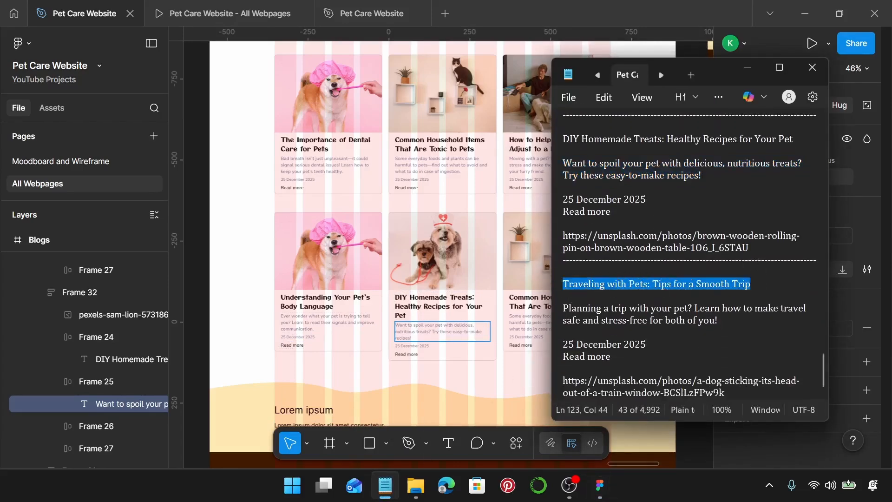
click(523, 302)
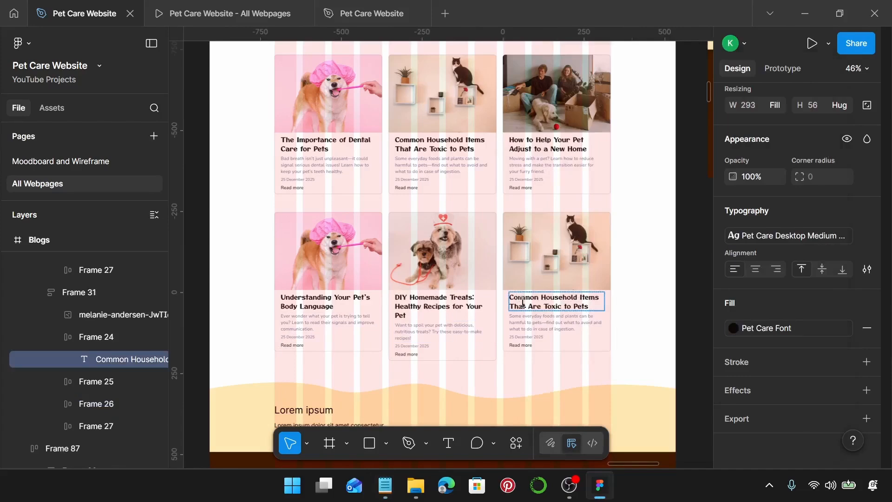
double_click(524, 302)
key(ctrl+v)
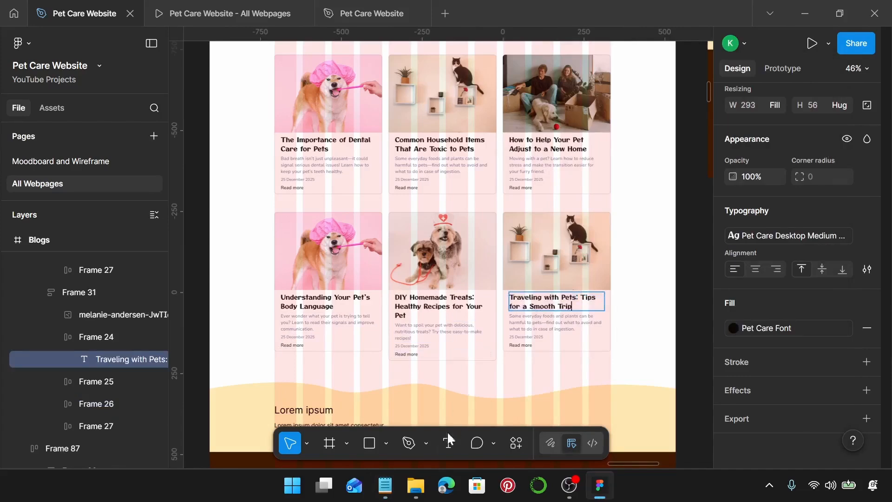
Step: Replace the third card's description with "Planning a trip with your pet? Learn how to make travel safe and stress-free for both of you!" from Notepad
click(384, 486)
drag(720, 321, 569, 309)
key(ctrl+c)
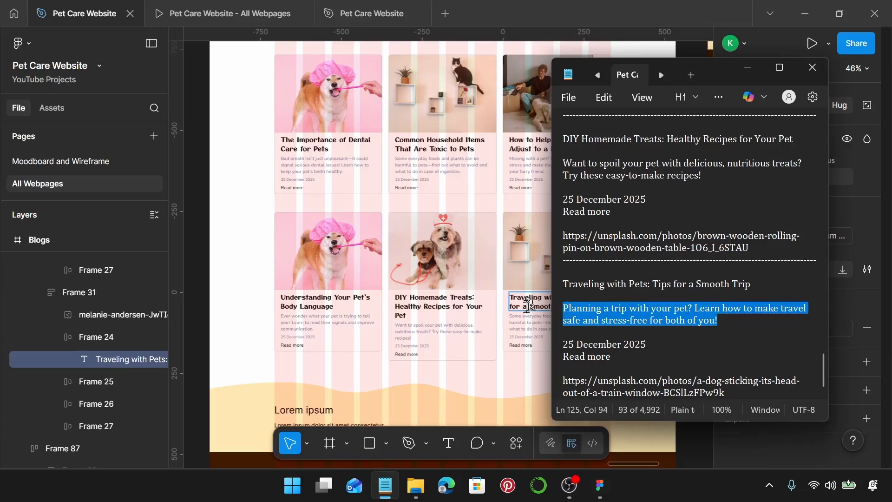
click(529, 305)
click(523, 322)
double_click(524, 322)
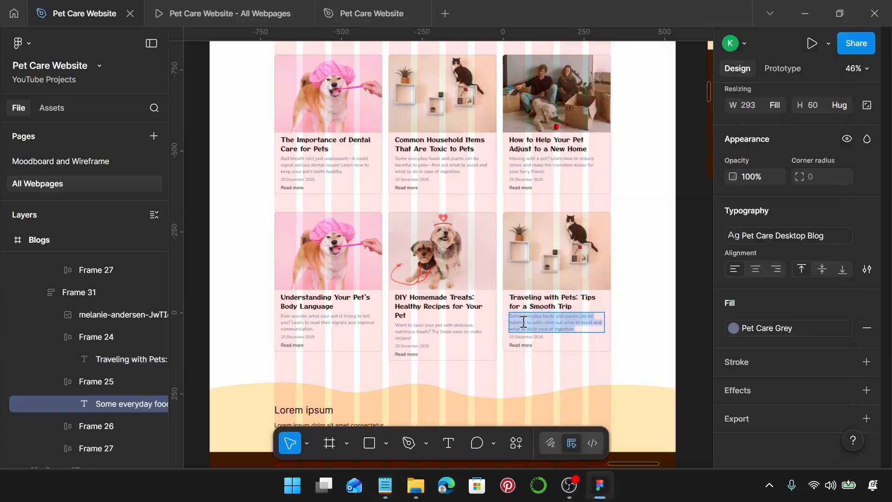
key(ctrl+v)
Step: Set the width of the three loose images beside the Blogs page to 333
ctrl+scroll(524, 322, down, 5)
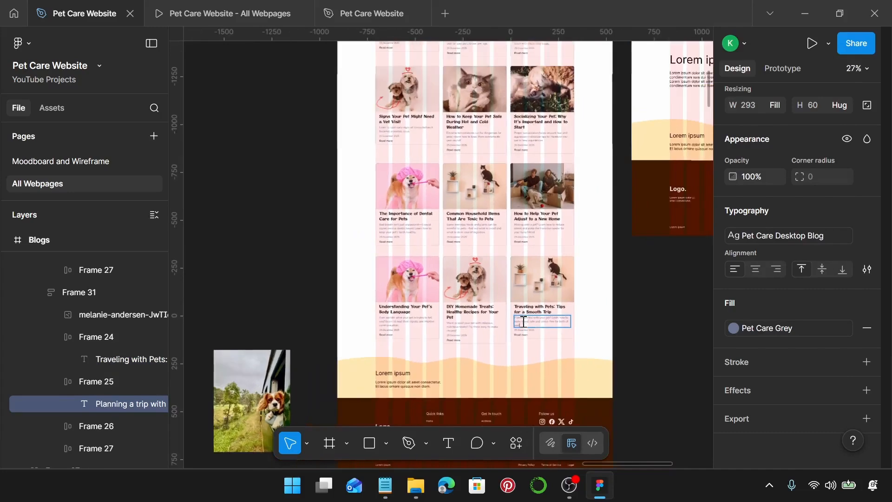
scroll(526, 325, down, 1)
ctrl+scroll(524, 324, down, 1)
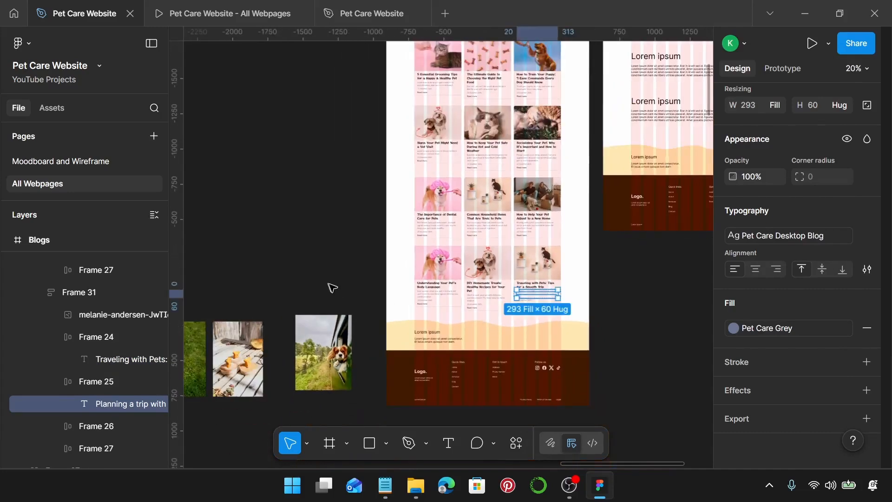
scroll(344, 288, left, 4)
drag(269, 143, 521, 355)
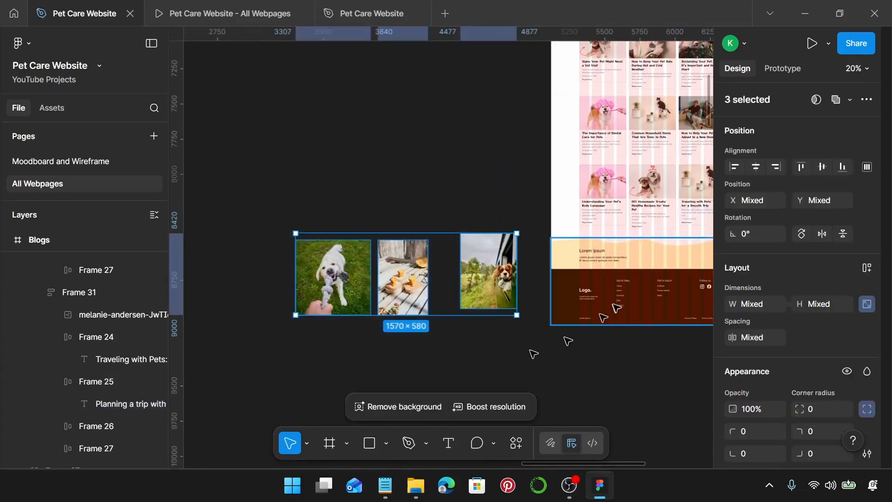
click(742, 308)
text(333)
key(Return)
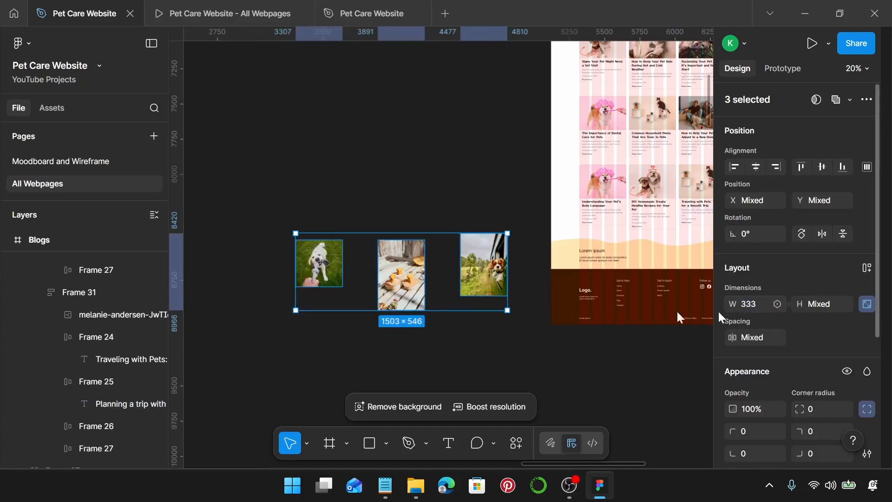
Step: Crop the image of the white dog with the rope toy to 333 × 240, framing the dog's face and the rope
ctrl+scroll(328, 296, up, 2)
ctrl+scroll(328, 297, up, 4)
scroll(331, 279, left, 5)
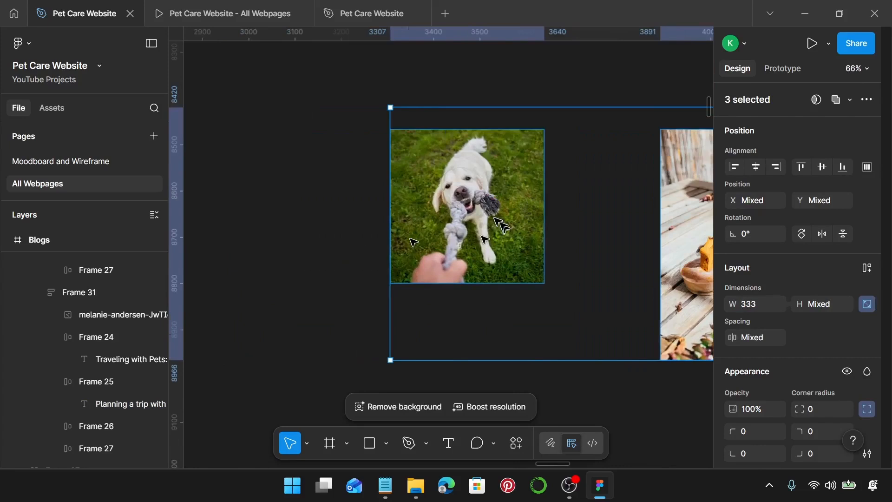
click(495, 219)
double_click(495, 219)
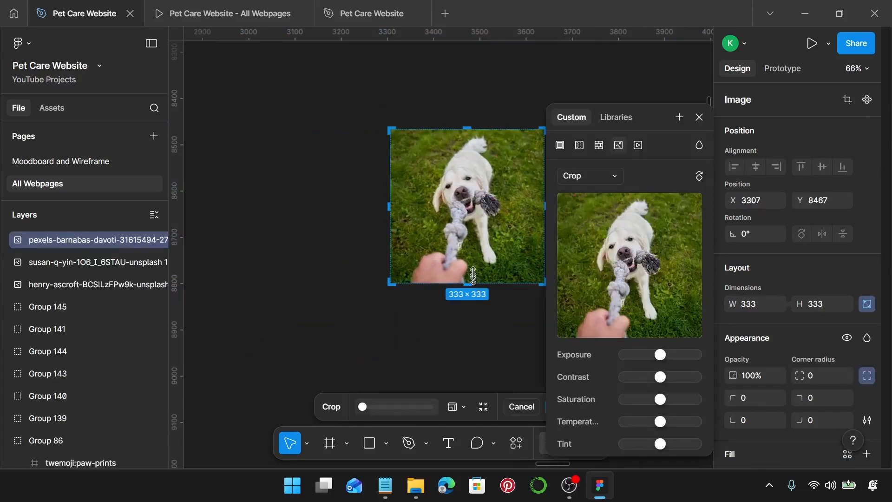
drag(474, 276, 475, 241)
scroll(475, 241, up, 10)
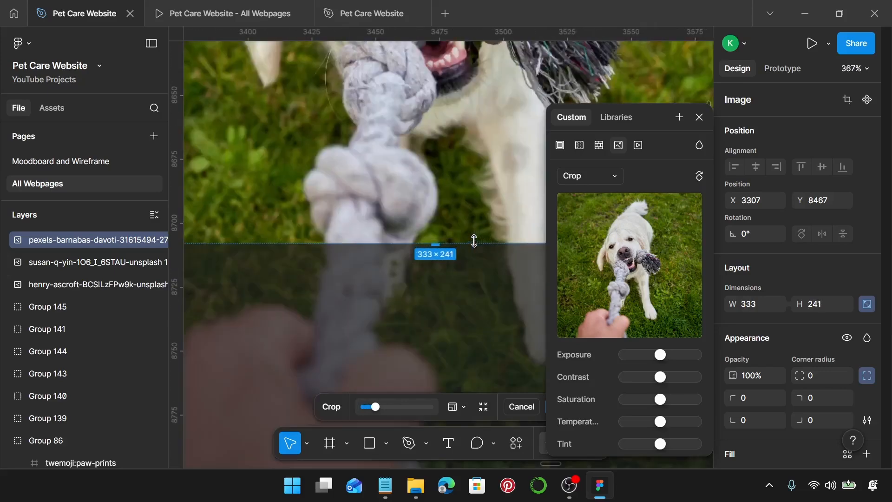
drag(403, 246, 404, 243)
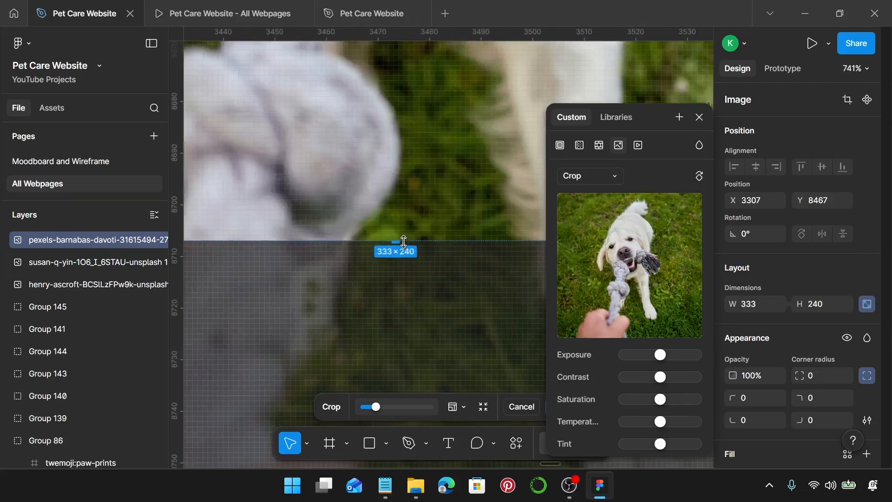
scroll(405, 243, down, 9)
scroll(407, 244, down, 2)
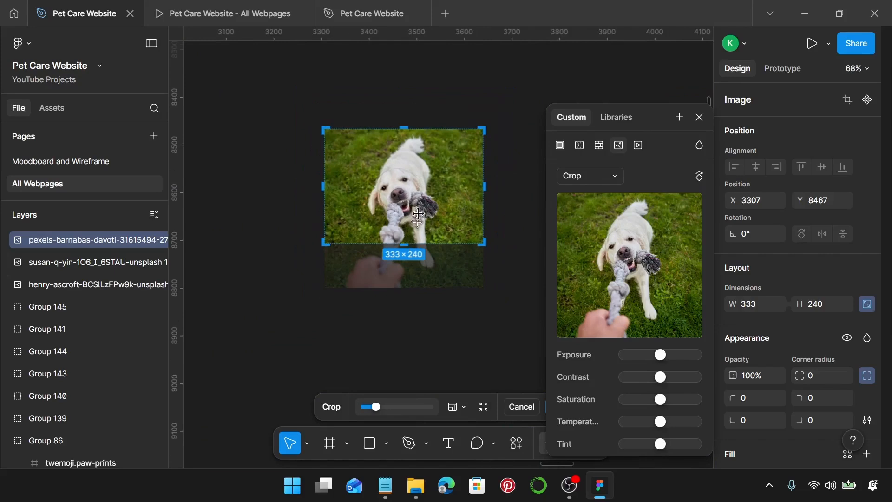
drag(408, 210, 408, 180)
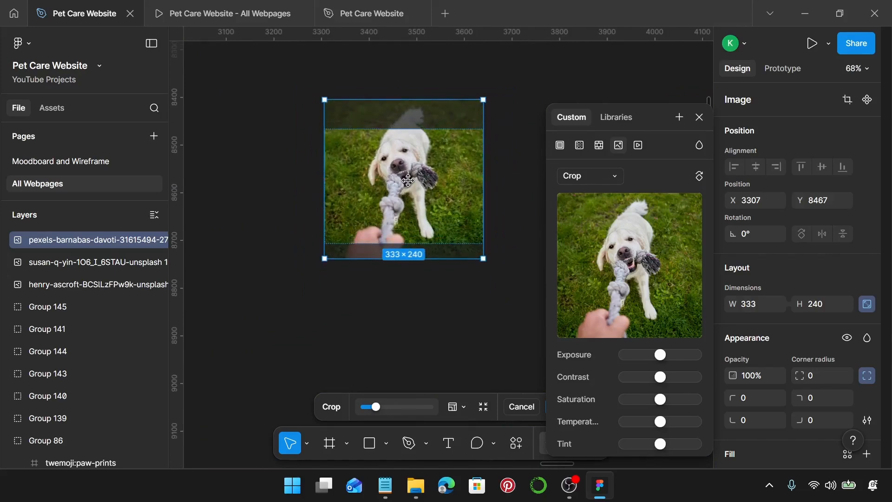
key(Return)
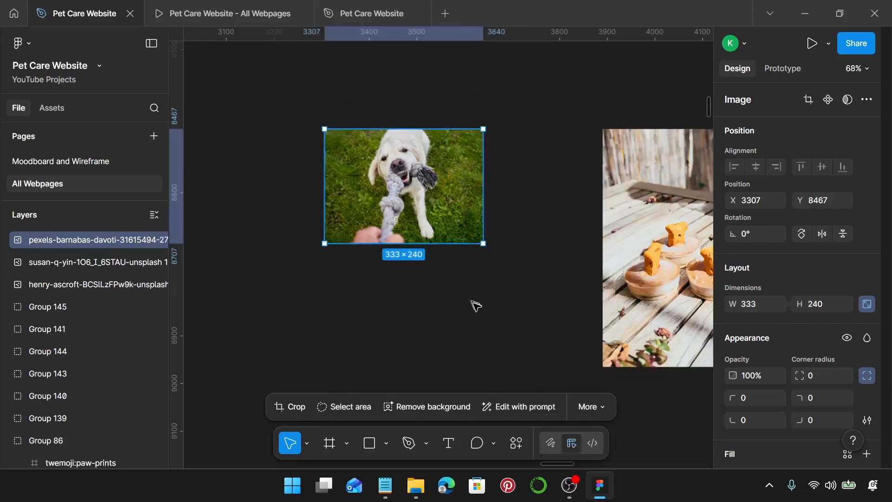
Step: Cut the cropped rope-toy dog image and paste it in place of the image on the "Understanding Your Pet's Body Language" card
click(474, 305)
click(437, 220)
key(Delete)
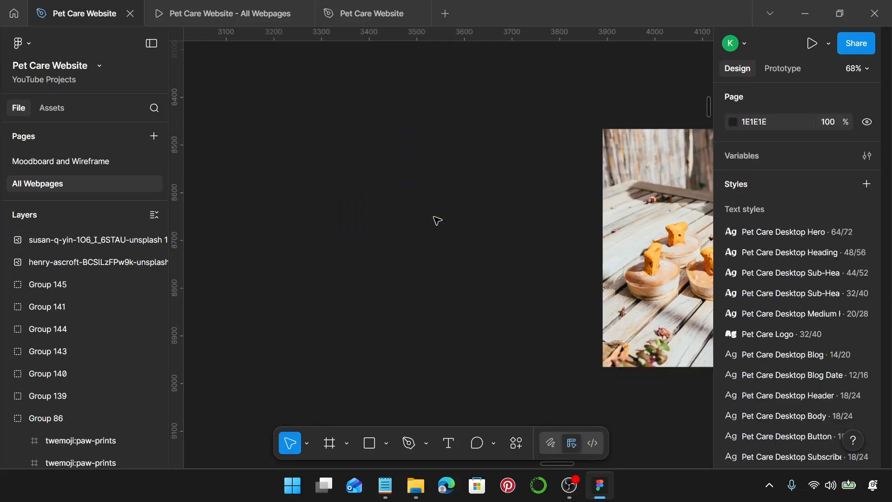
scroll(437, 220, down, 4)
scroll(436, 220, right, 7)
scroll(476, 188, up, 1)
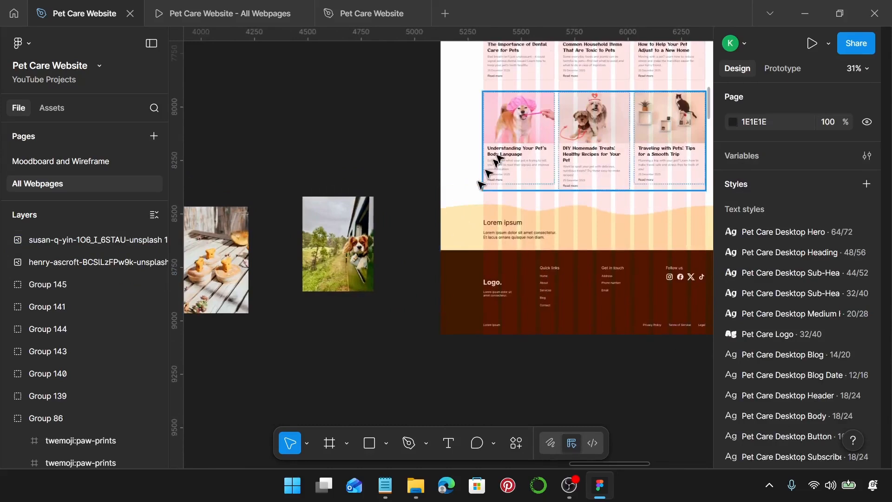
click(534, 138)
click(533, 129)
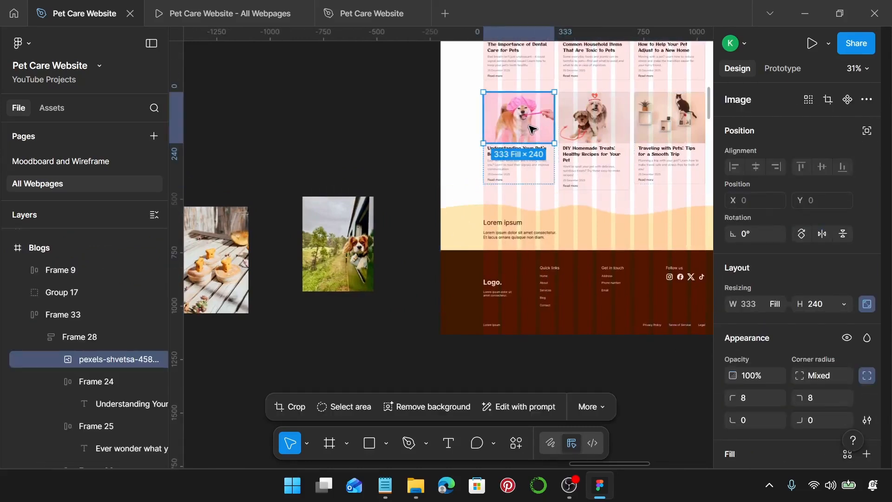
key(ctrl+shift+r)
Step: Crop the homemade treats image to 333 × 240, keeping the three treats in frame
scroll(325, 223, left, 2)
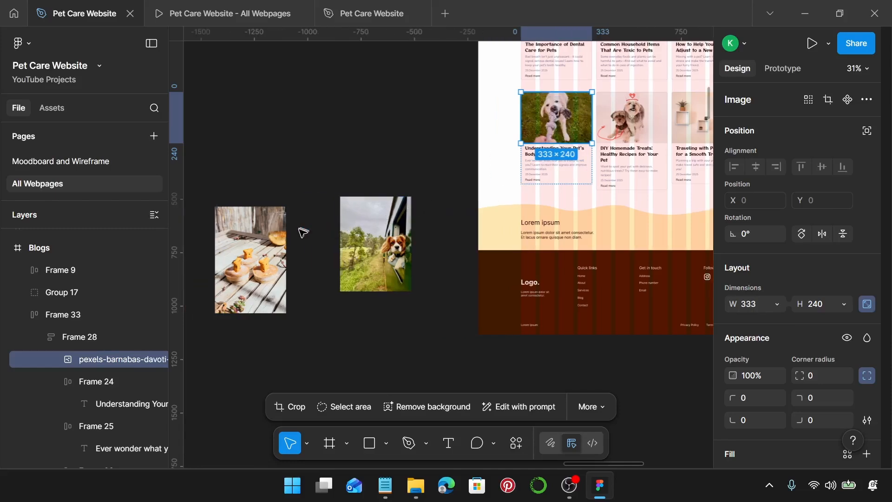
scroll(285, 259, left, 3)
double_click(328, 267)
scroll(332, 313, up, 5)
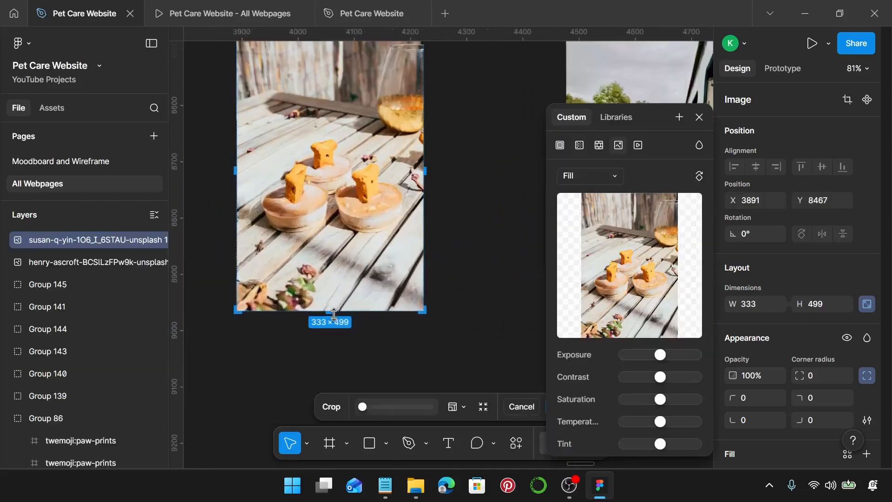
drag(344, 311, 346, 153)
scroll(346, 166, down, 3)
scroll(346, 173, up, 1)
key(Return)
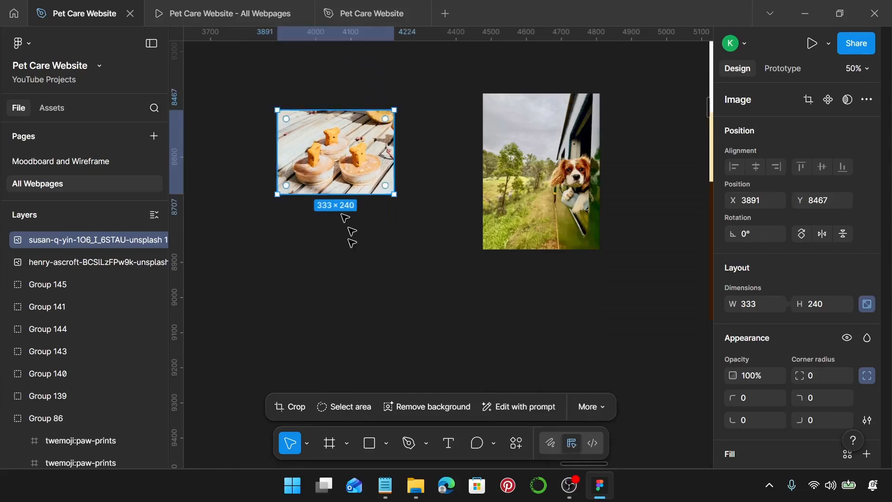
Step: Cut the cropped treats image and paste it in place of the image on the "DIY Homemade Treats" card
click(354, 259)
click(335, 181)
key(Delete)
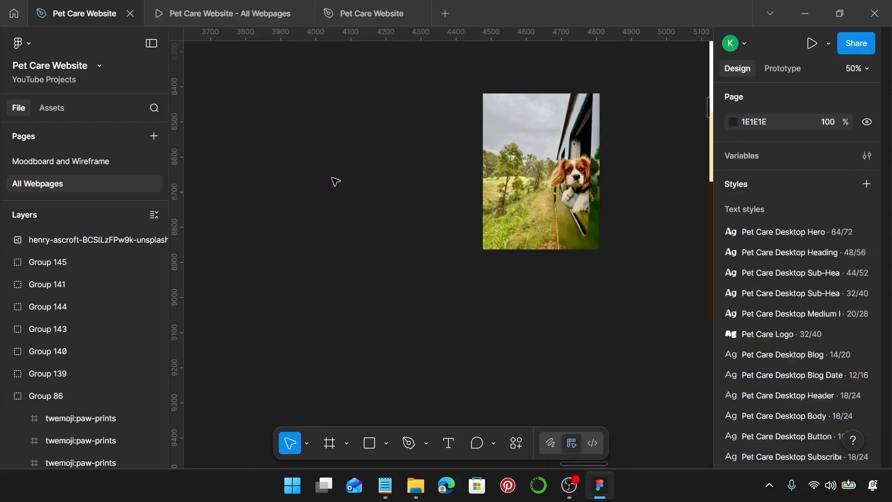
scroll(335, 181, down, 3)
scroll(334, 182, right, 5)
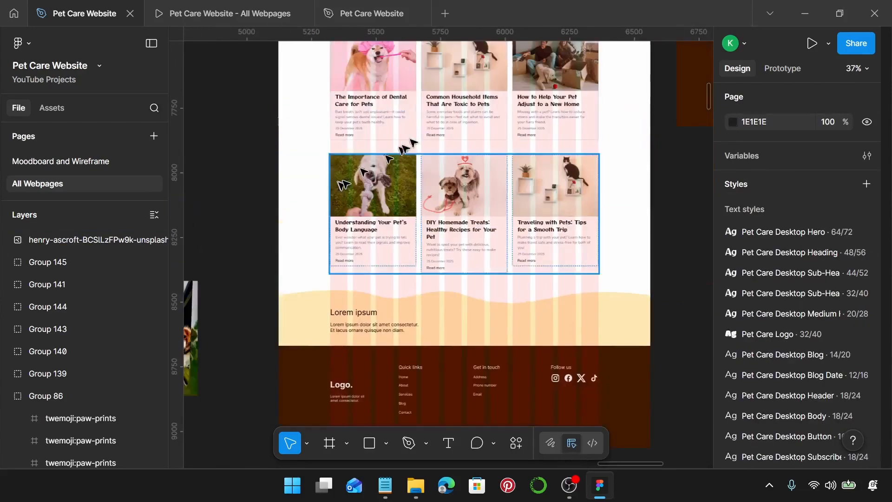
click(447, 191)
double_click(448, 192)
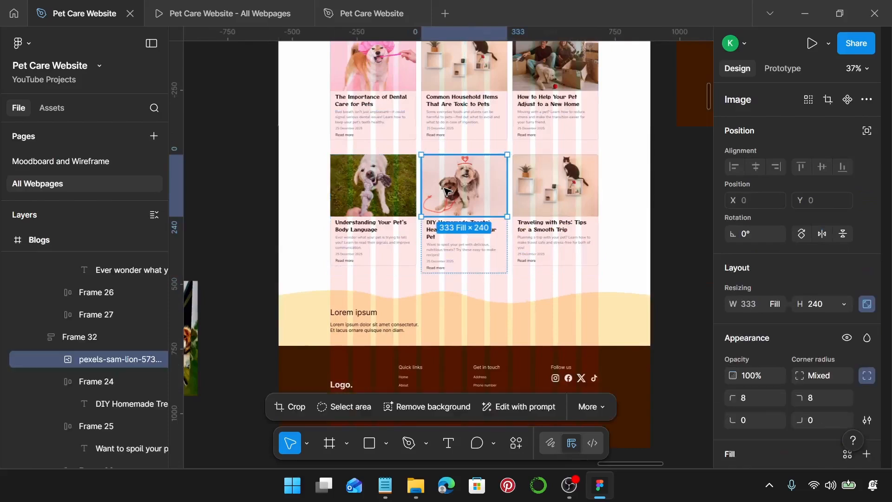
key(ctrl+shift+r)
Step: Crop the image of the dog leaning out of the train window to 333 × 240, with the dog's head in frame
scroll(445, 188, down, 1)
scroll(445, 188, left, 3)
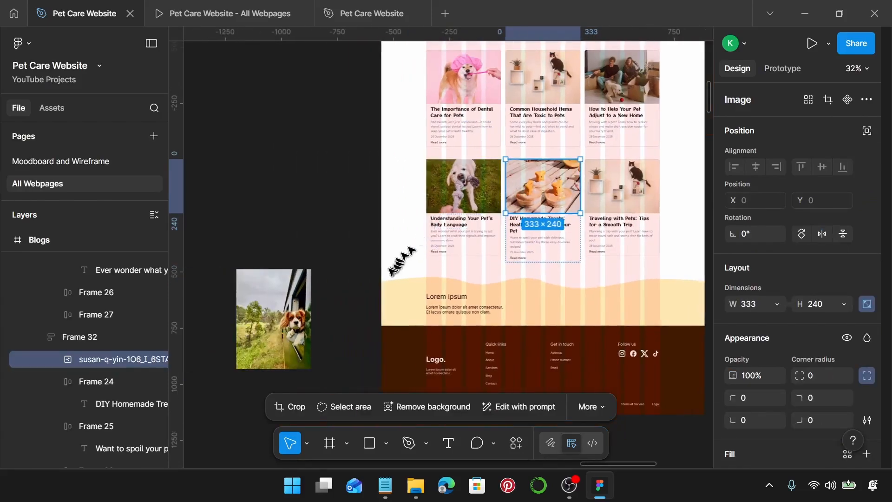
click(322, 315)
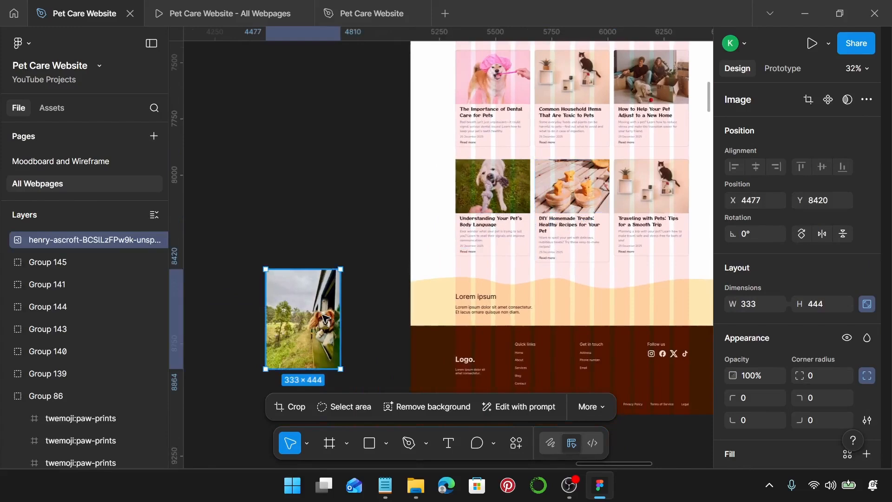
double_click(324, 318)
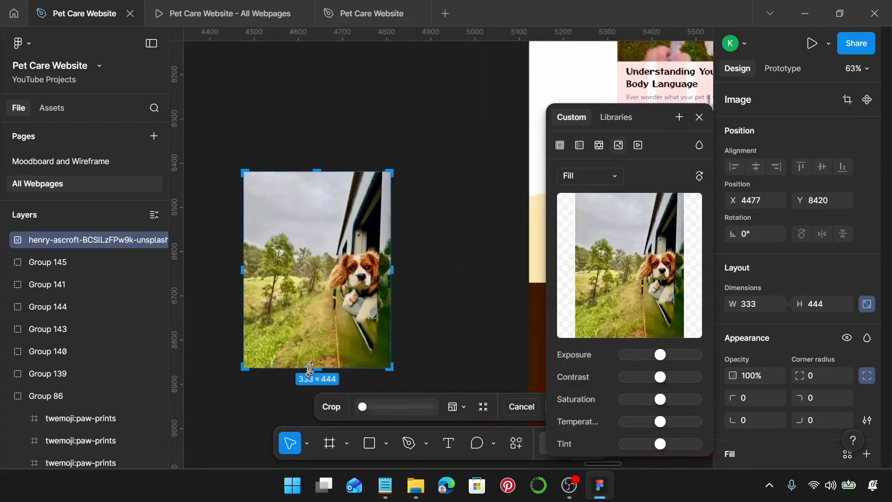
drag(307, 370, 313, 277)
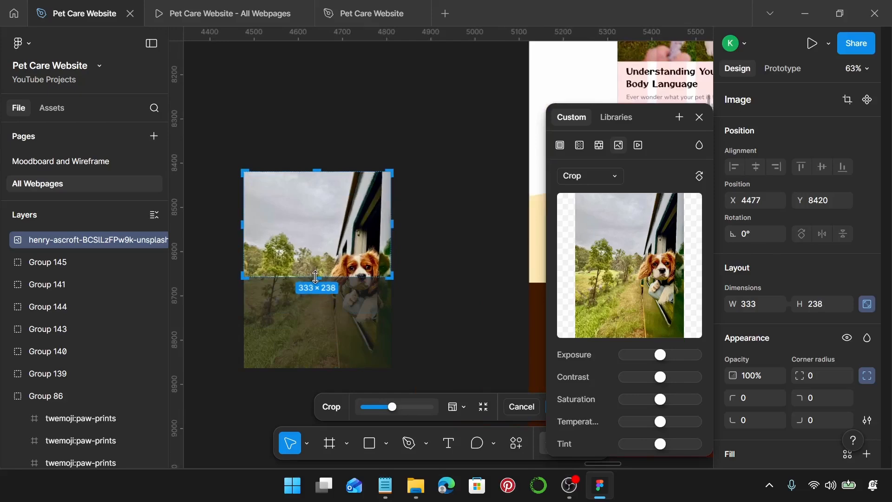
drag(316, 278, 323, 277)
scroll(316, 278, up, 10)
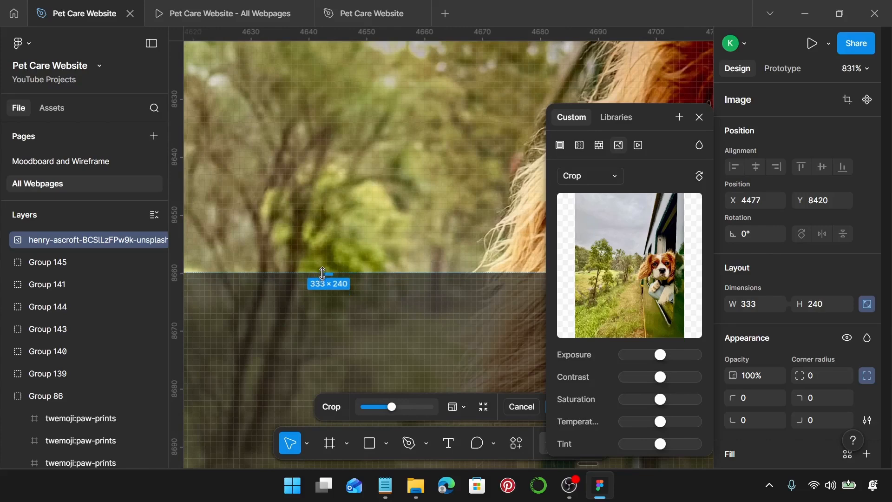
scroll(323, 277, down, 9)
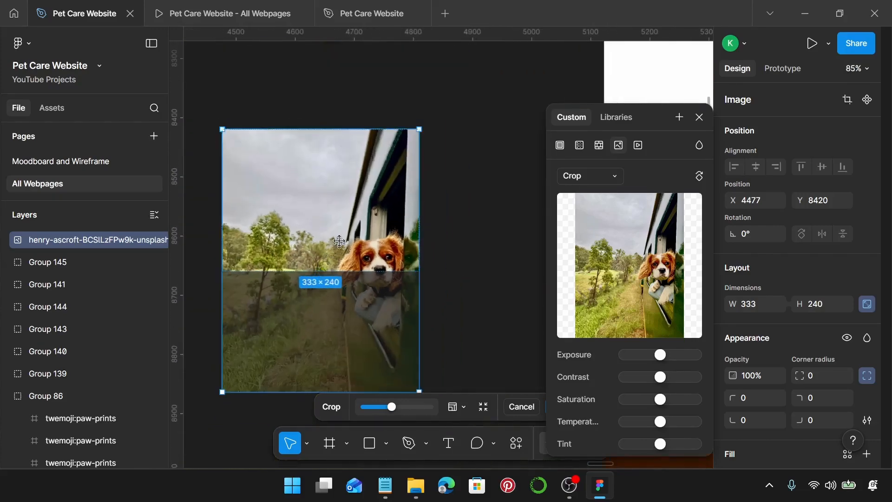
drag(340, 244, 345, 190)
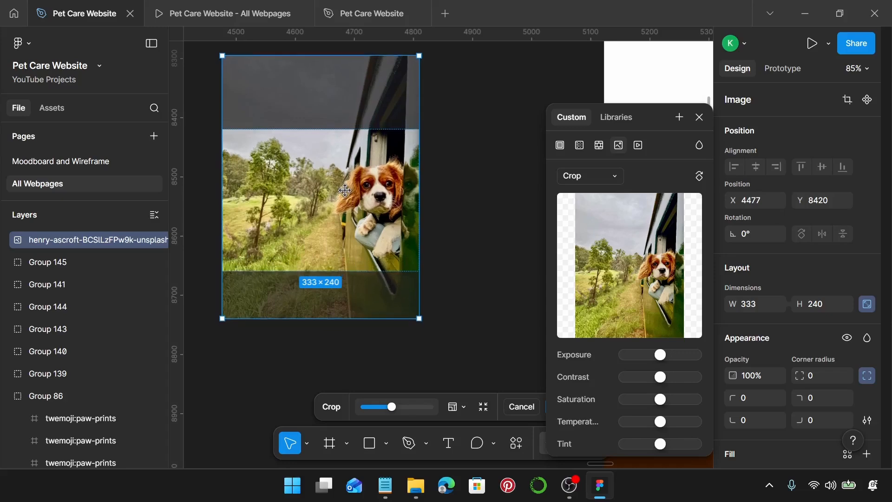
key(Return)
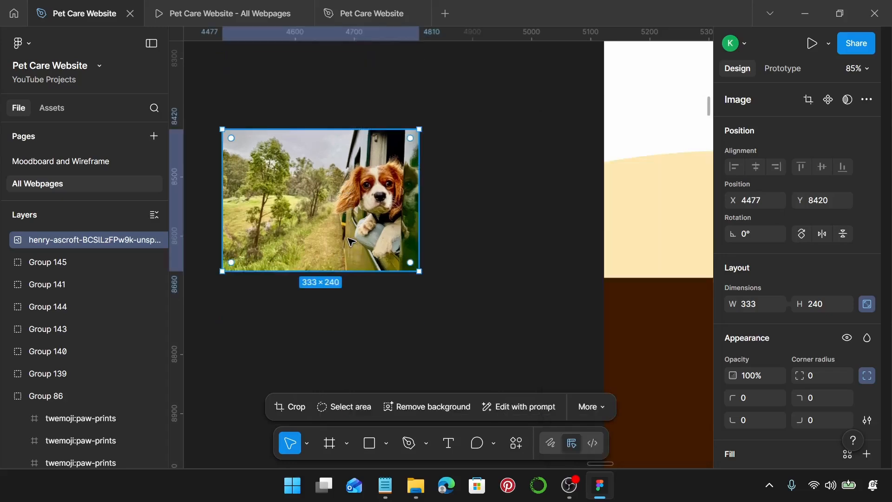
Step: Cut the cropped train-window dog image and paste it in place of the image on the "Traveling with Pets" card
key(Delete)
scroll(348, 241, down, 5)
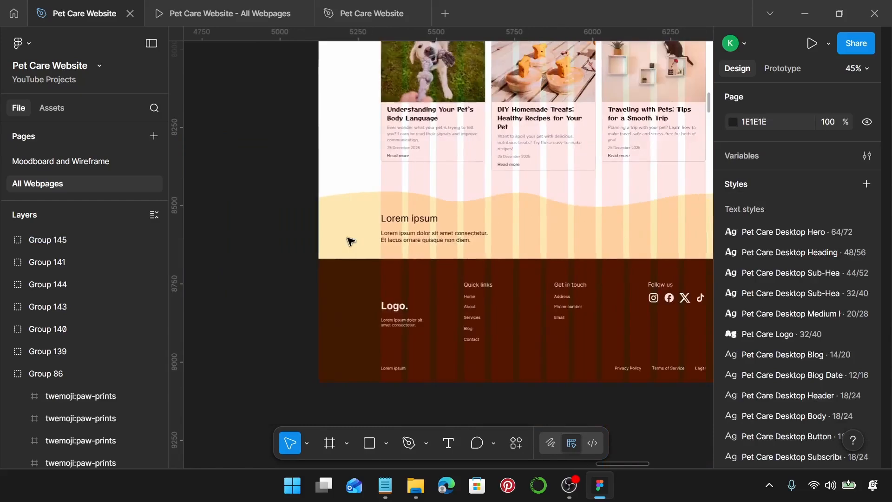
click(627, 257)
double_click(629, 256)
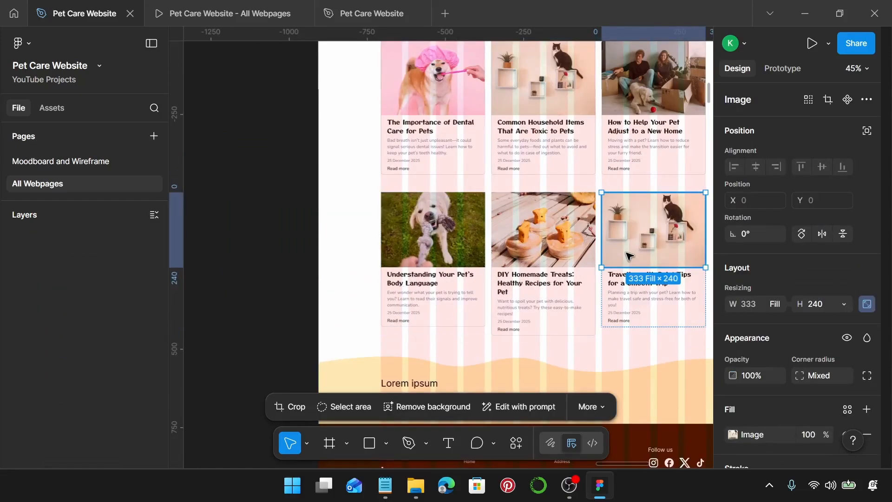
key(ctrl+shift+r)
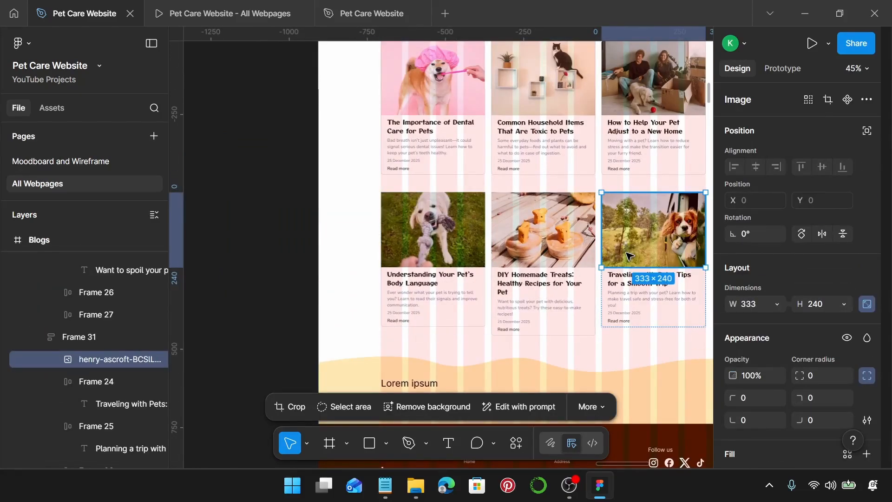
Step: Set the top-left and top-right corner radii of the "Traveling with Pets" card image to 8
click(751, 398)
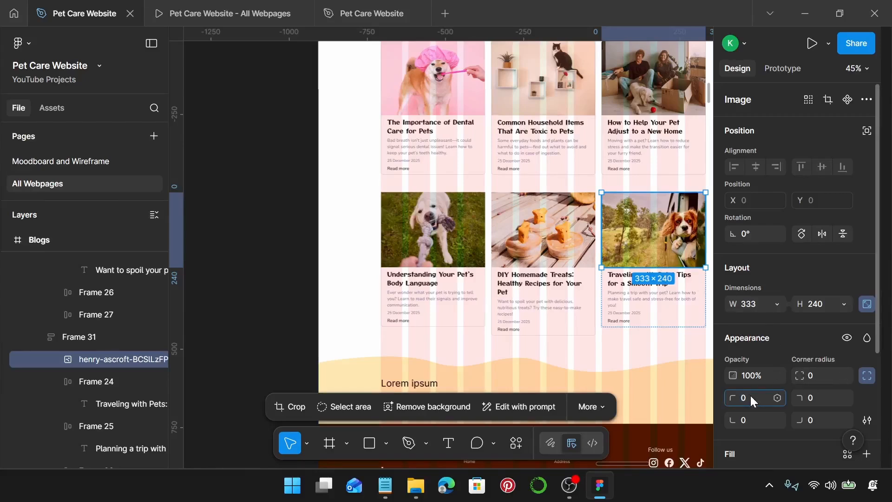
text(8)
key(BackSpace)
key(BackSpace)
click(818, 399)
text(8)
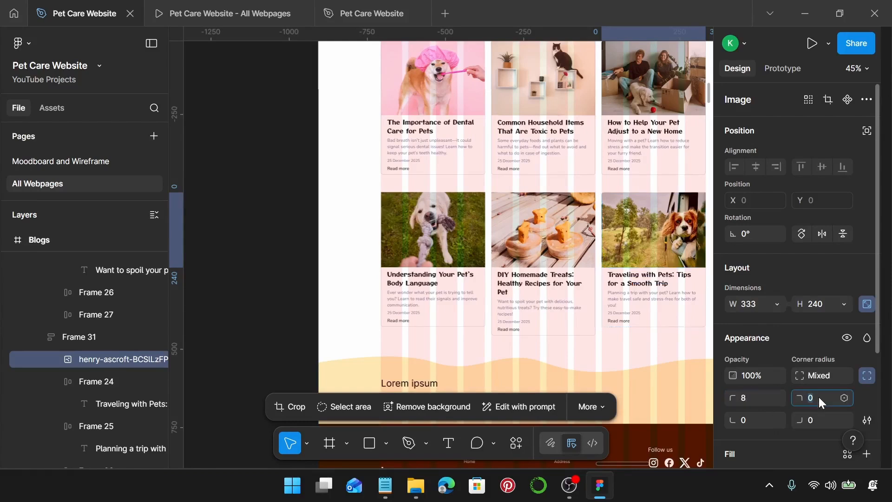
Step: Add a stroke to the "Traveling with Pets" card image using the Pet Care Border color style
scroll(796, 369, down, 3)
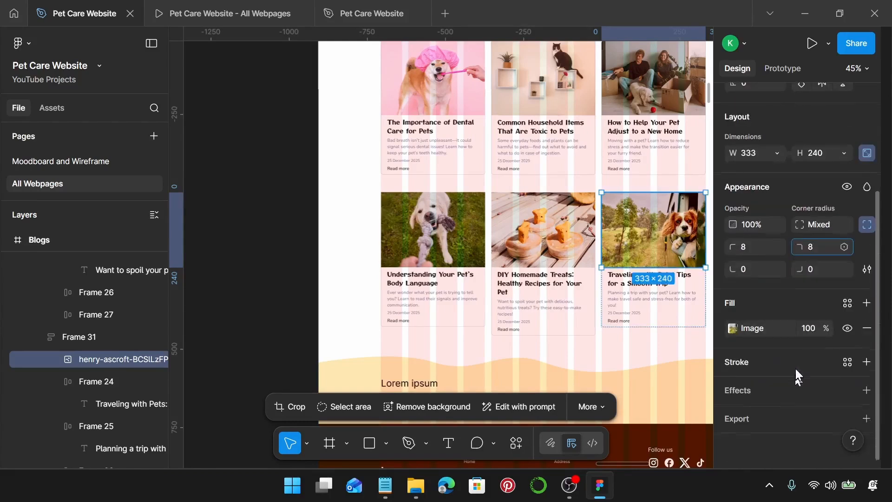
click(867, 363)
click(846, 363)
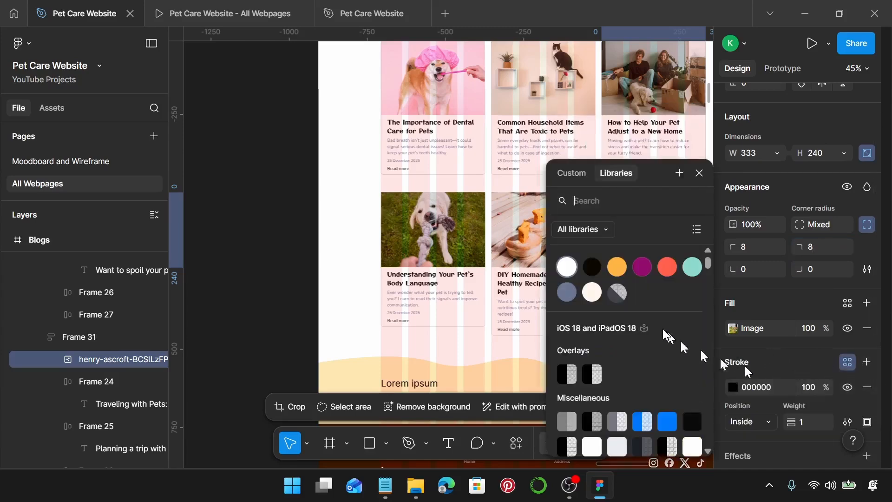
click(617, 293)
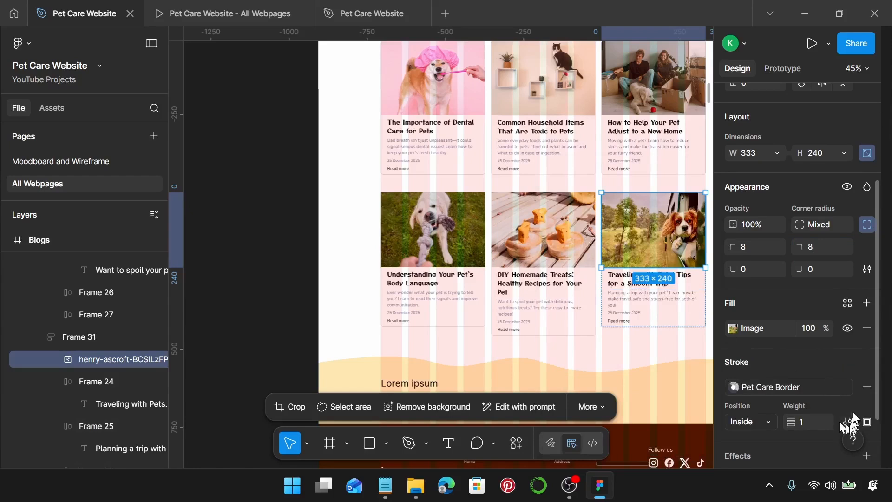
Step: Switch the "Traveling with Pets" image stroke to individual side weights and set the bottom side to 0
scroll(853, 409, down, 2)
click(867, 357)
click(837, 332)
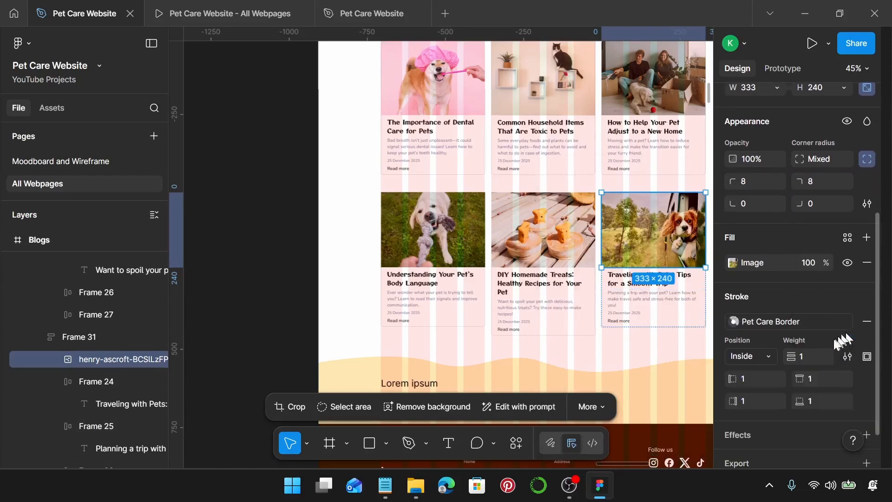
click(813, 404)
text(0)
key(Return)
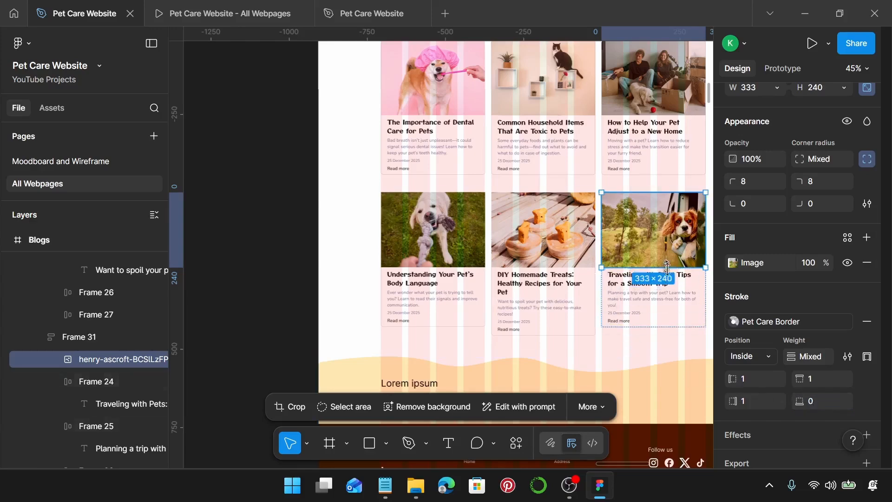
Step: Try narrowing the last row of blog cards to about 666 px wide to test its images, and undo the resize
scroll(675, 315, up, 3)
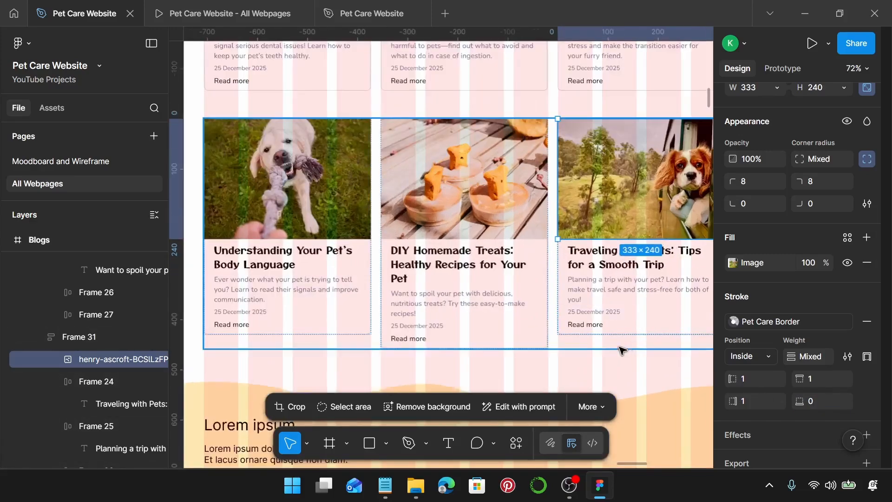
click(620, 348)
scroll(609, 232, down, 2)
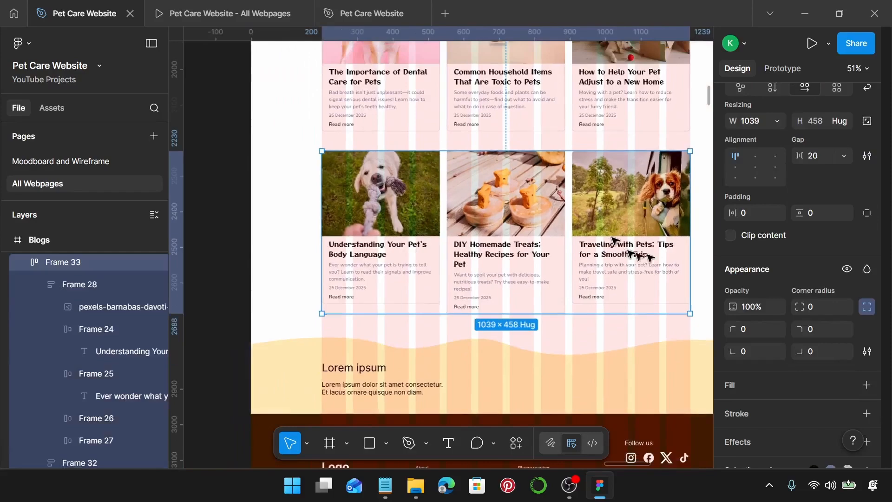
drag(679, 236, 559, 240)
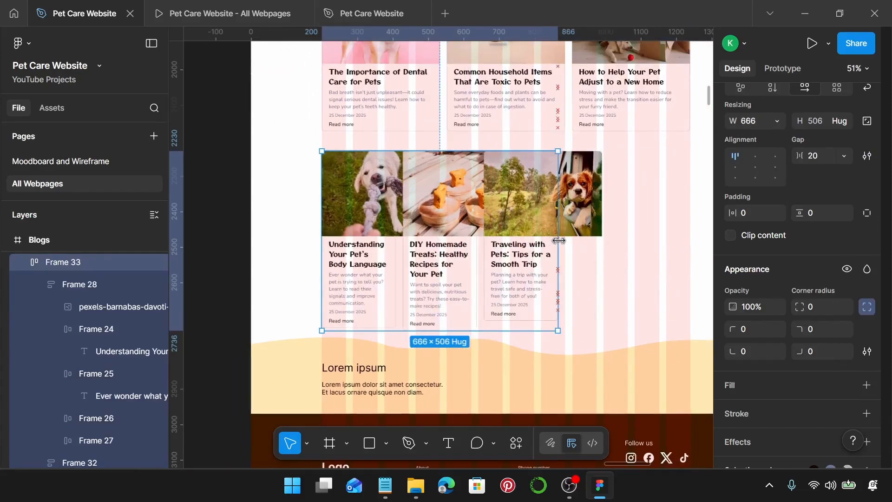
key(ctrl+z)
Step: Set the width of the three images in the first row of blog cards to Fill container
scroll(590, 223, up, 8)
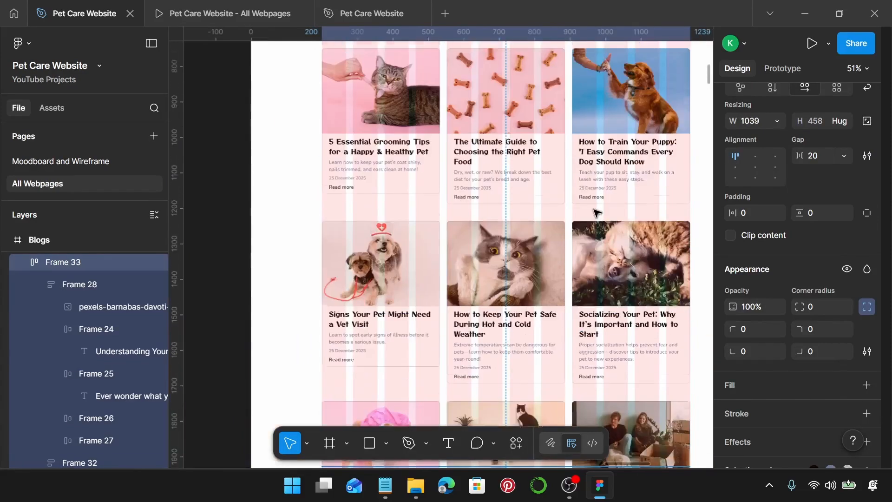
click(560, 147)
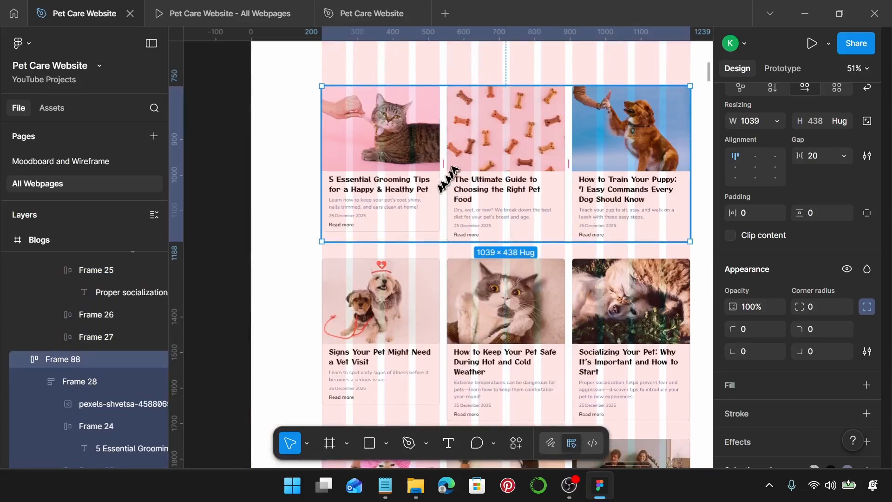
click(415, 155)
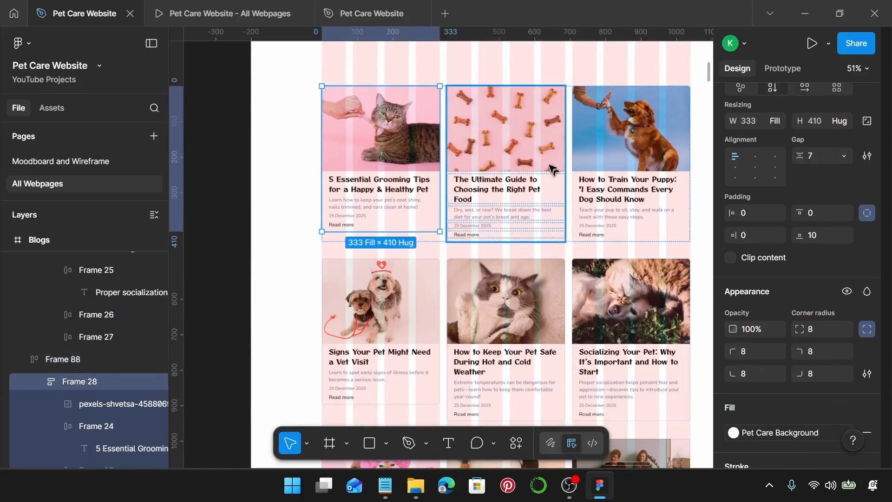
click(377, 118)
shift+click(493, 125)
shift+click(625, 135)
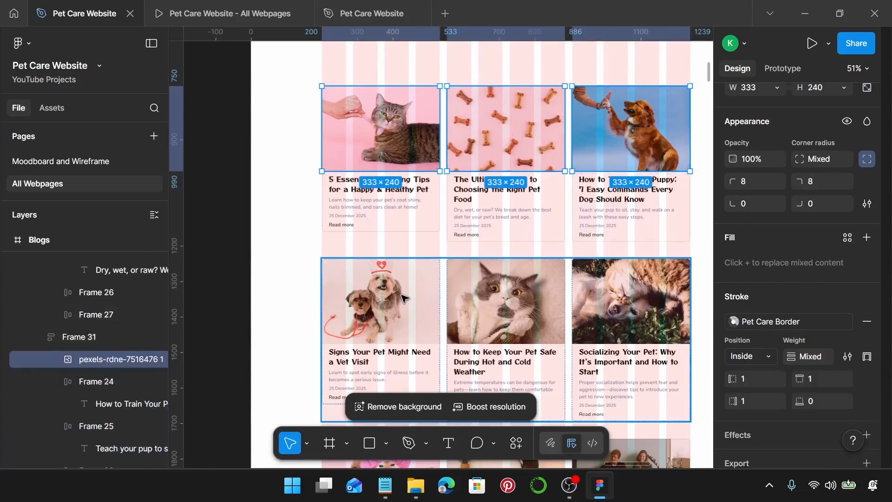
shift+click(509, 315)
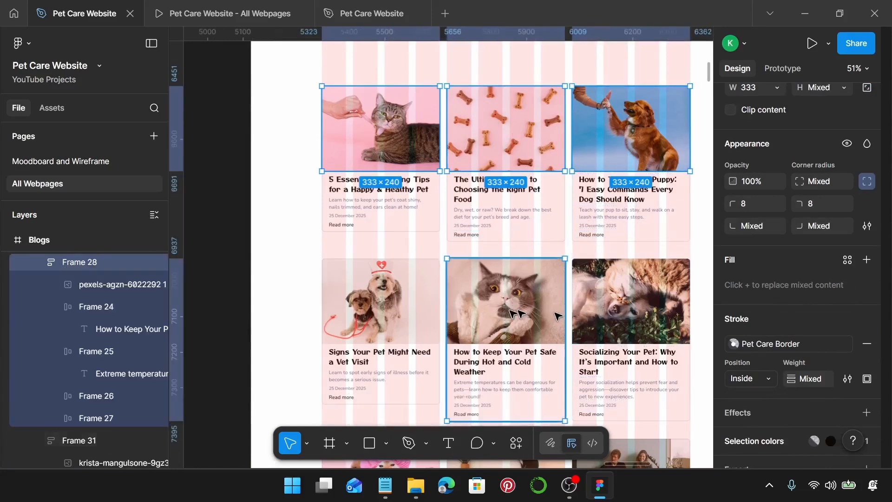
shift+click(504, 306)
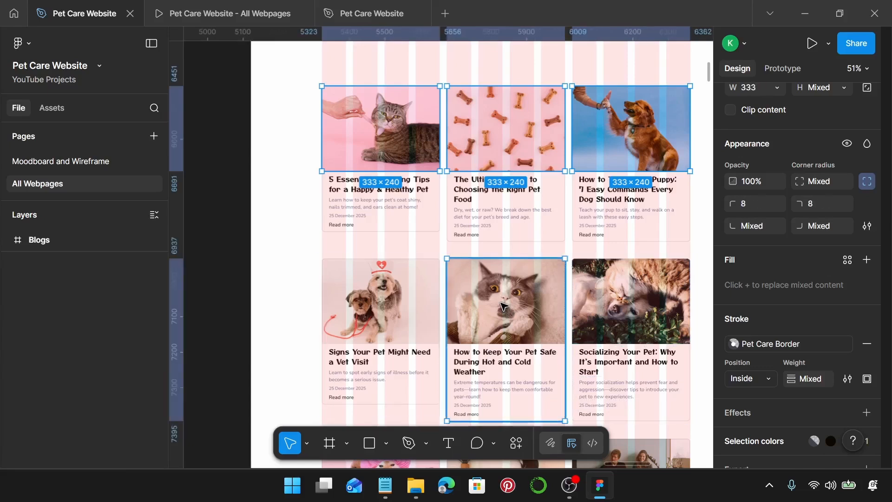
shift+click(505, 306)
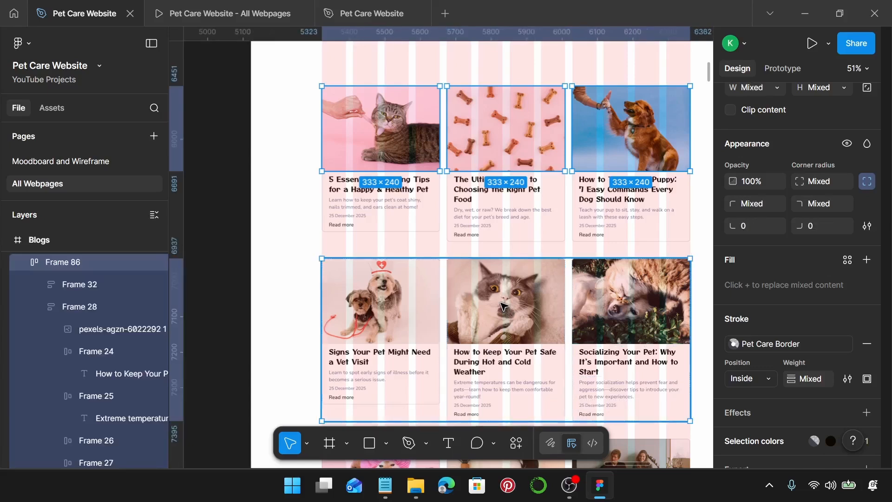
shift+click(539, 281)
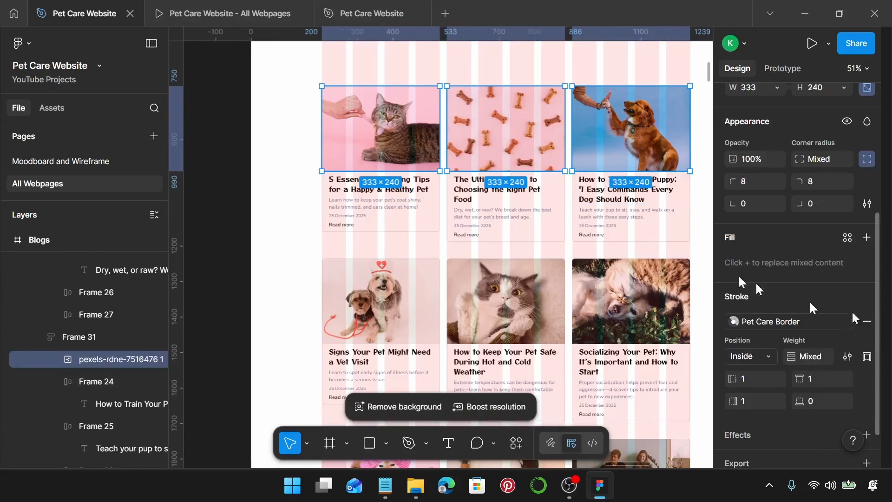
scroll(786, 196, up, 5)
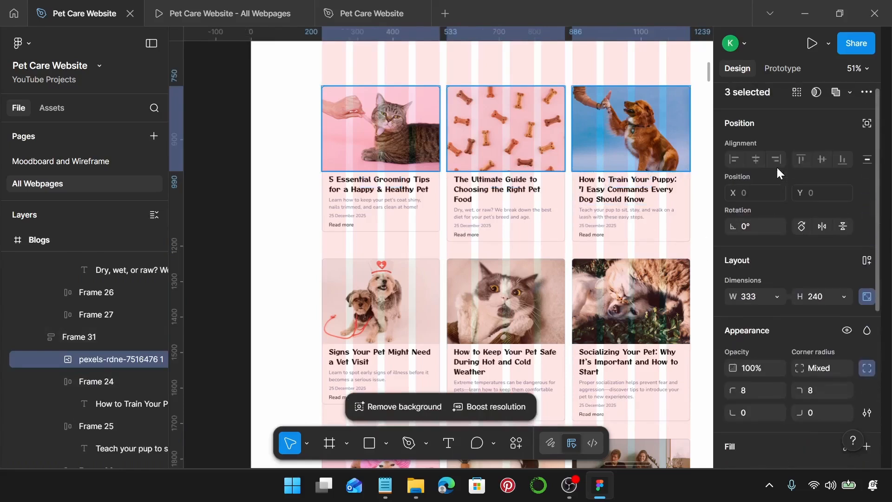
scroll(785, 207, down, 3)
click(775, 227)
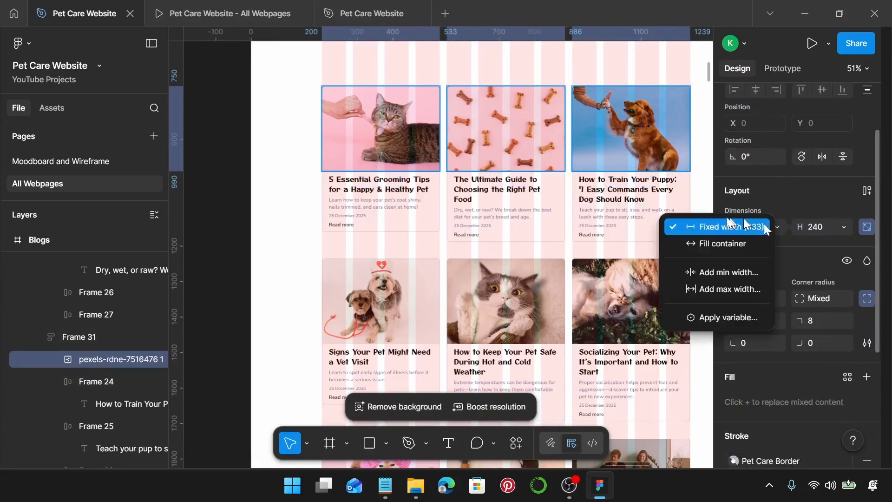
click(702, 242)
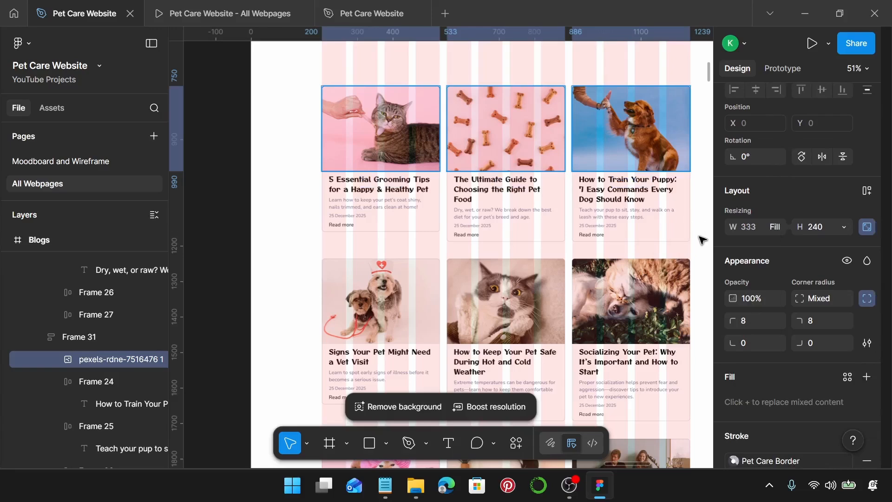
Step: Try narrowing the first row of blog cards to test how its images resize, and undo the change
click(582, 72)
click(686, 162)
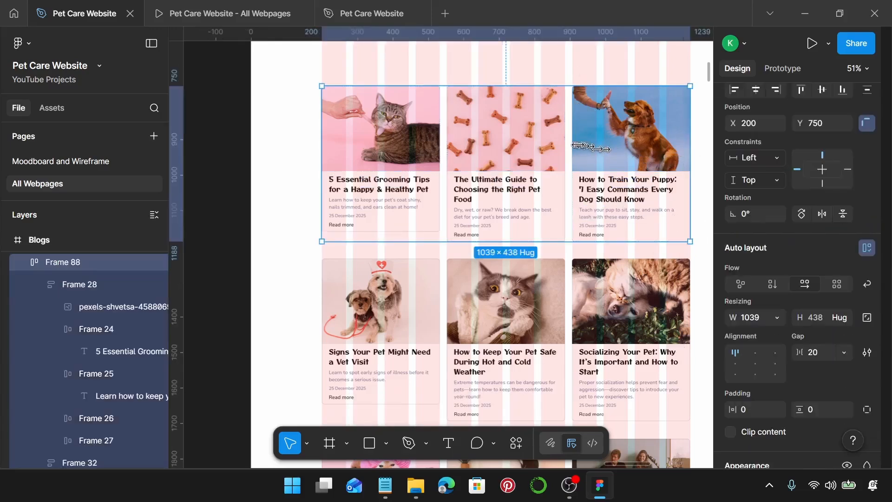
drag(579, 146, 566, 144)
key(ctrl+z)
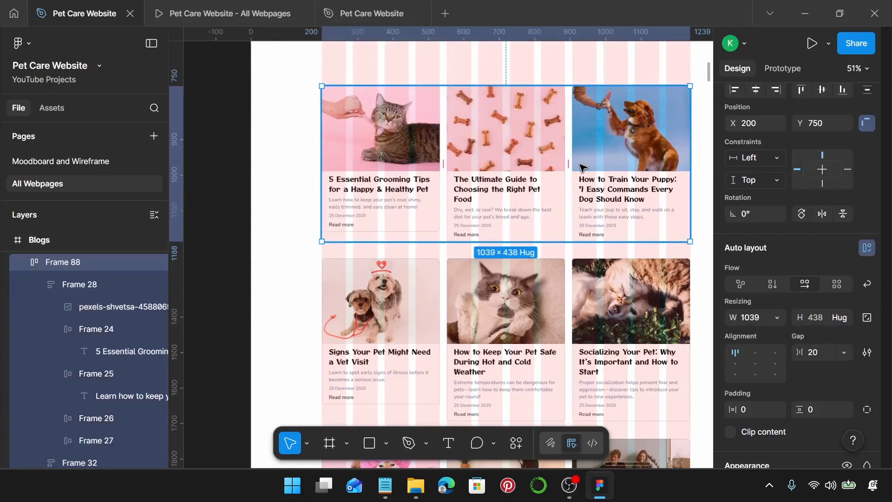
Step: Set the images on the "How to Keep Your Pet Safe" and "Socializing Your Pet" cards to Fill container width
scroll(504, 197, down, 5)
scroll(519, 182, up, 1)
click(523, 163)
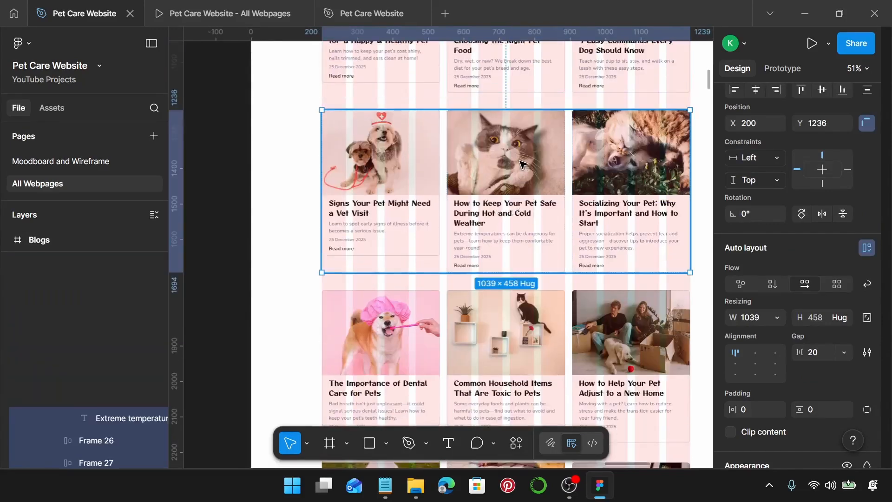
click(522, 158)
shift+click(599, 163)
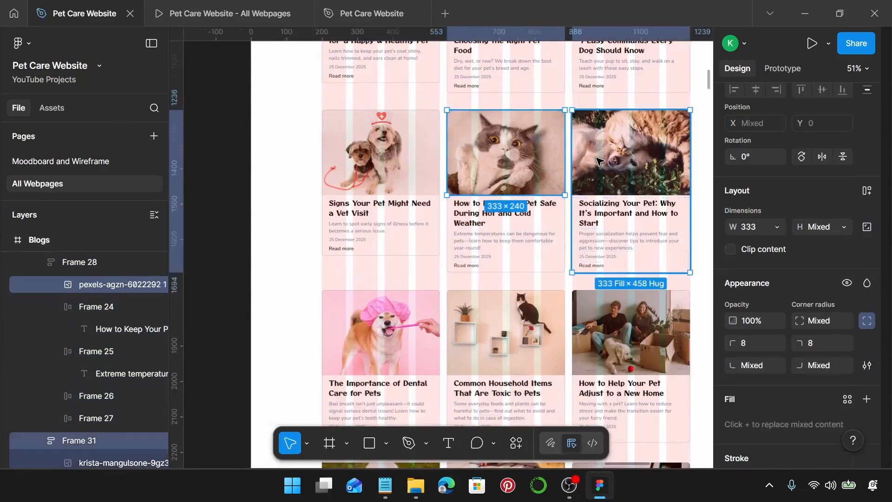
click(776, 227)
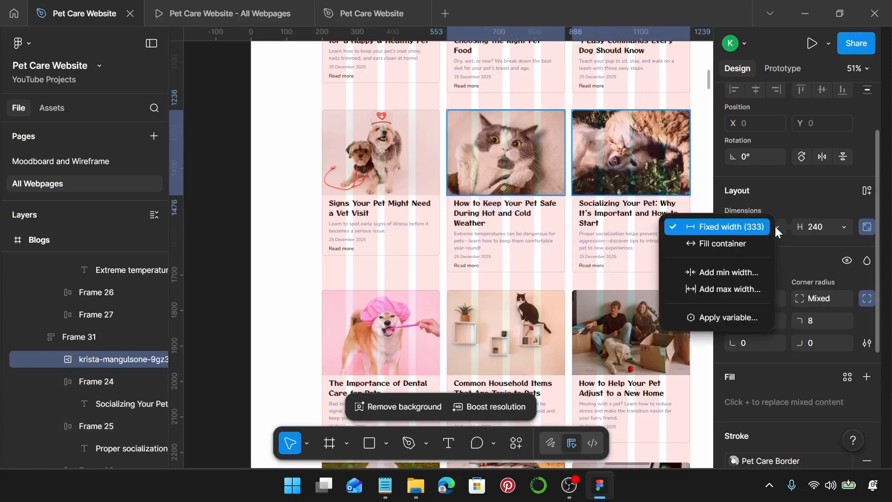
click(734, 243)
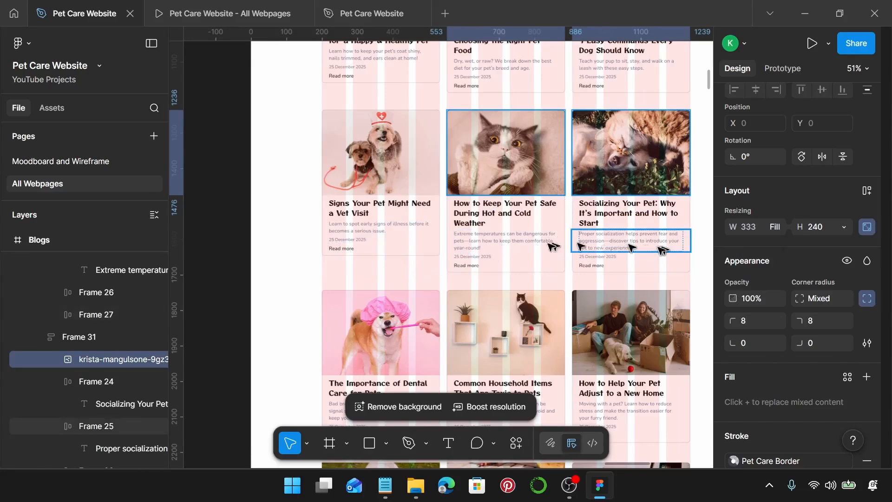
Step: Try narrowing the second row of blog cards to test how its images resize, and undo the change
click(473, 284)
click(542, 229)
drag(690, 205, 565, 202)
key(ctrl+z)
Step: Set the width of the image on the "How to Help Your Pet Adjust to a New Home" card to Fill container
scroll(549, 219, down, 4)
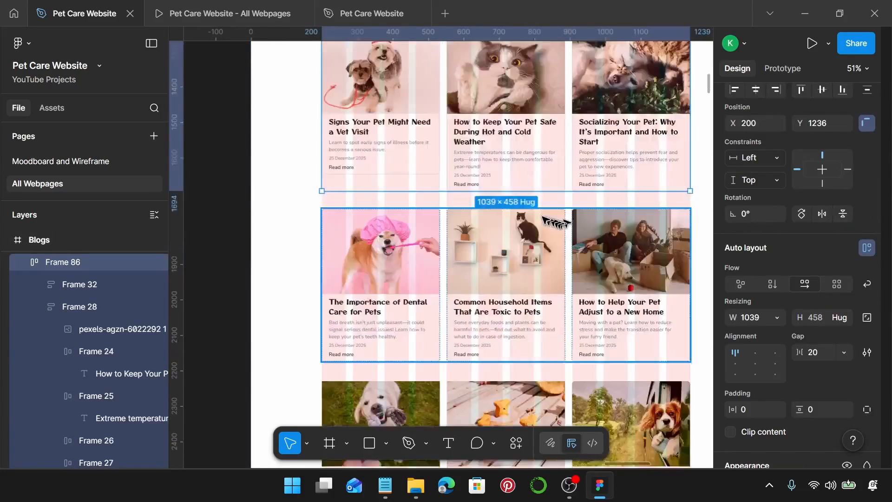
click(623, 181)
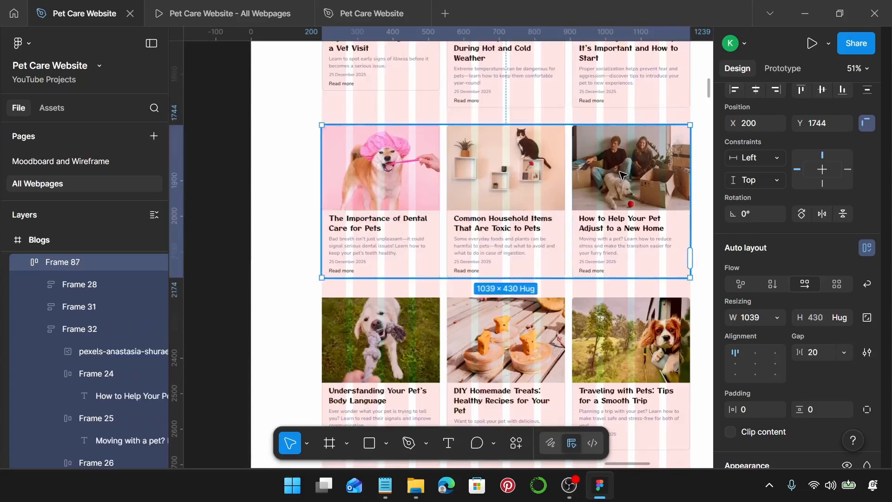
click(643, 190)
click(645, 156)
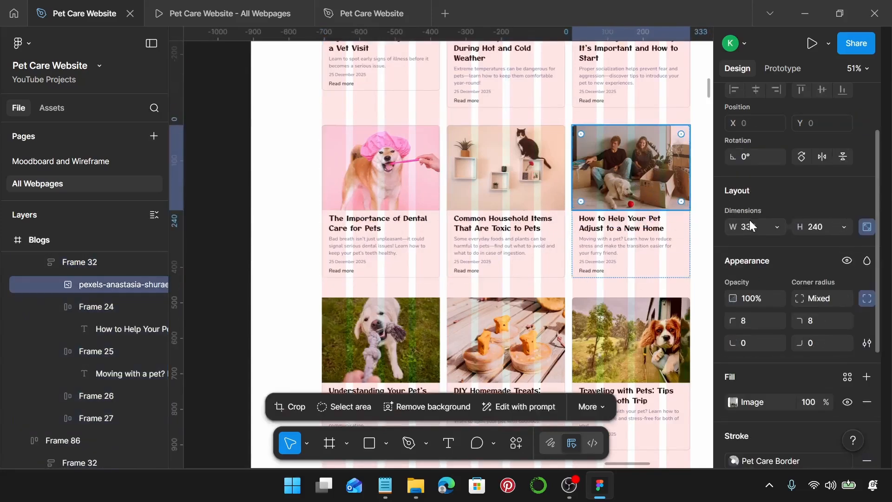
click(779, 227)
click(734, 243)
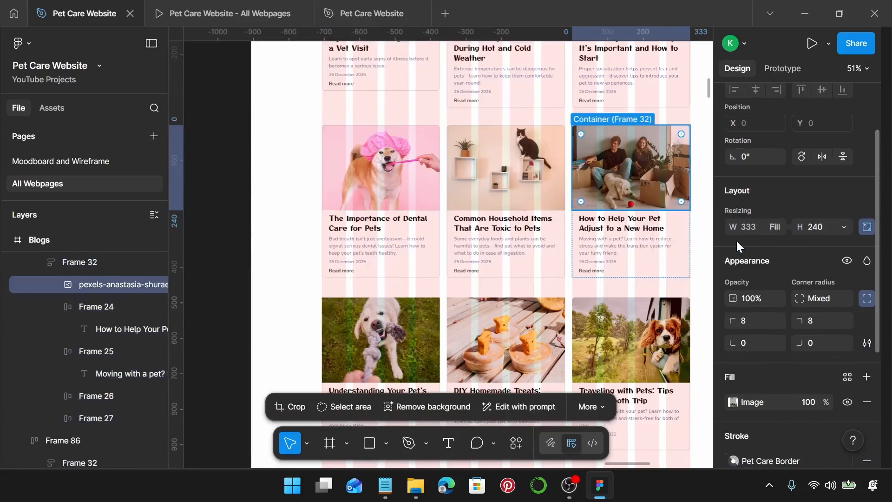
click(655, 109)
click(659, 118)
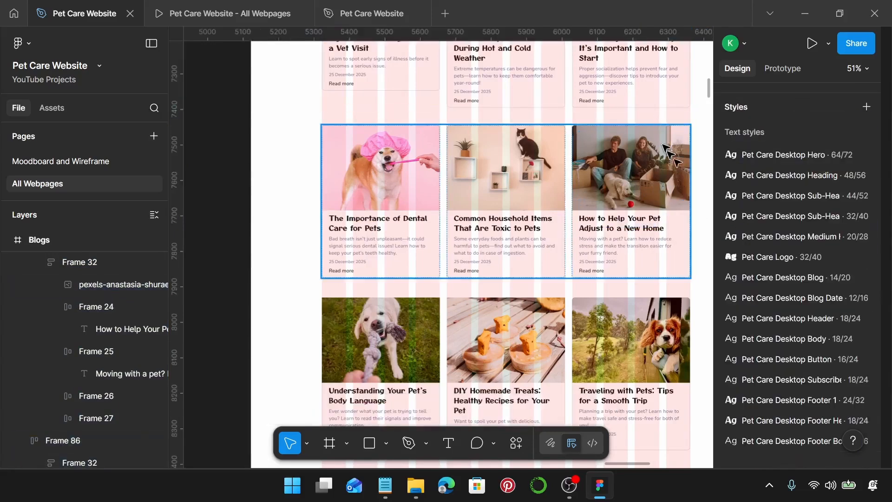
Step: Try narrowing the third row of blog cards to test how its images resize, and undo the change
click(674, 158)
click(700, 173)
click(640, 173)
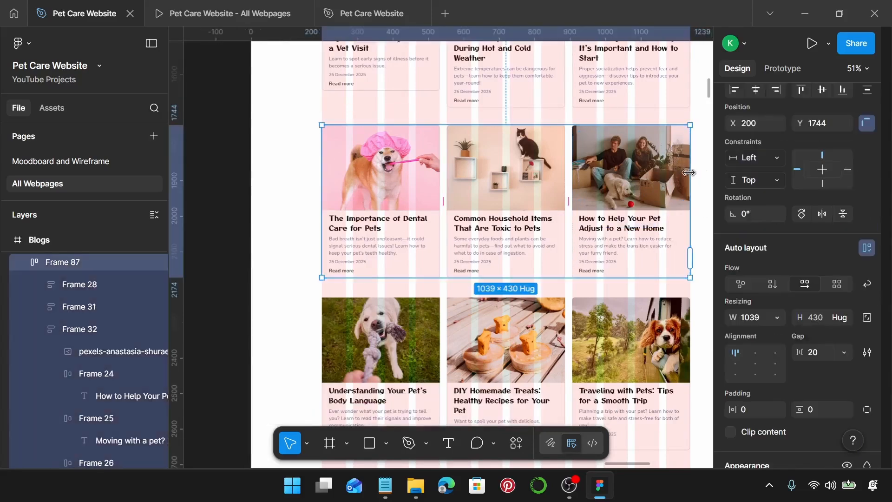
drag(691, 179, 574, 181)
key(ctrl+z)
Step: Set the three images in the fourth row of blog cards to Fill container width
scroll(535, 208, down, 4)
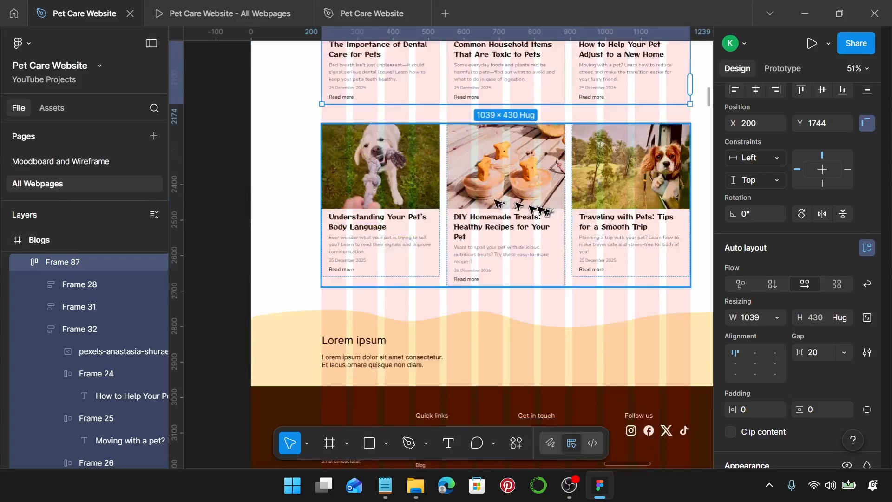
double_click(380, 165)
click(380, 165)
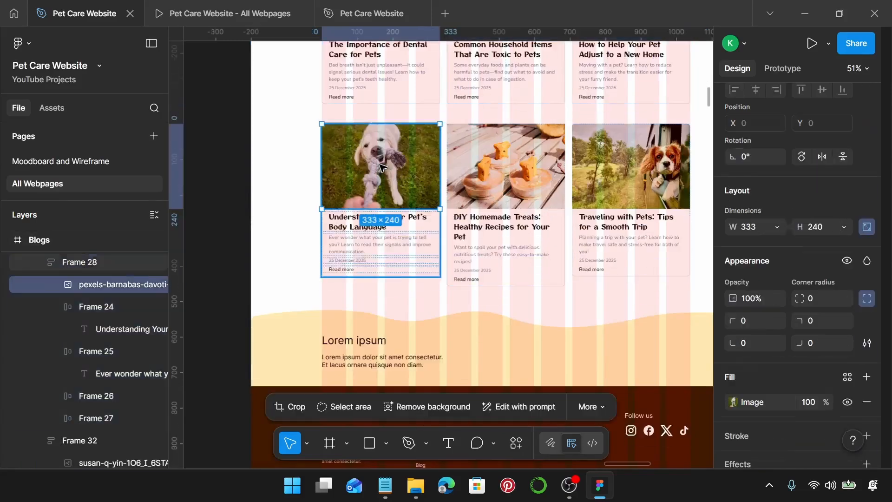
shift+click(497, 189)
shift+click(609, 189)
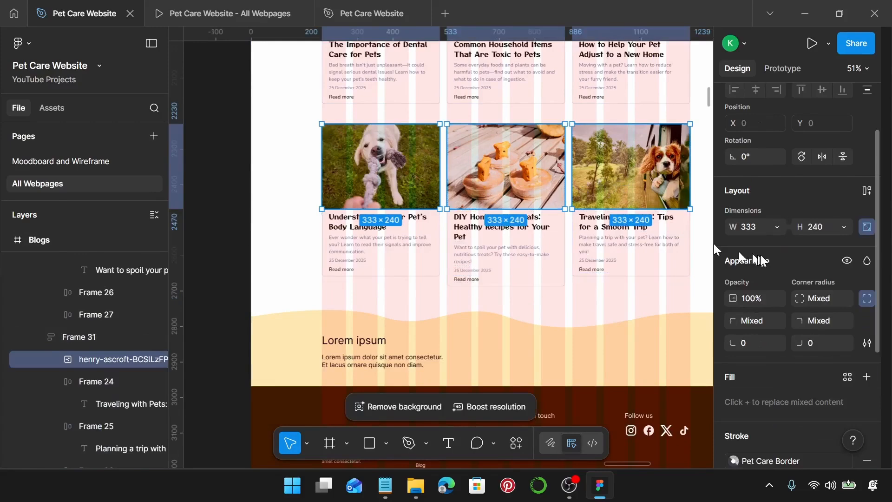
click(777, 227)
click(728, 242)
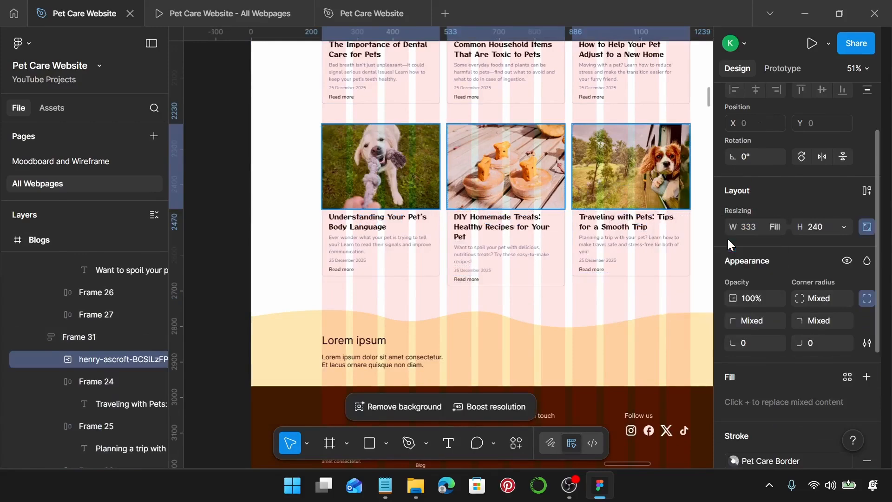
Step: Try narrowing the fourth row of blog cards to test how its images resize, and undo the change
click(601, 299)
click(623, 260)
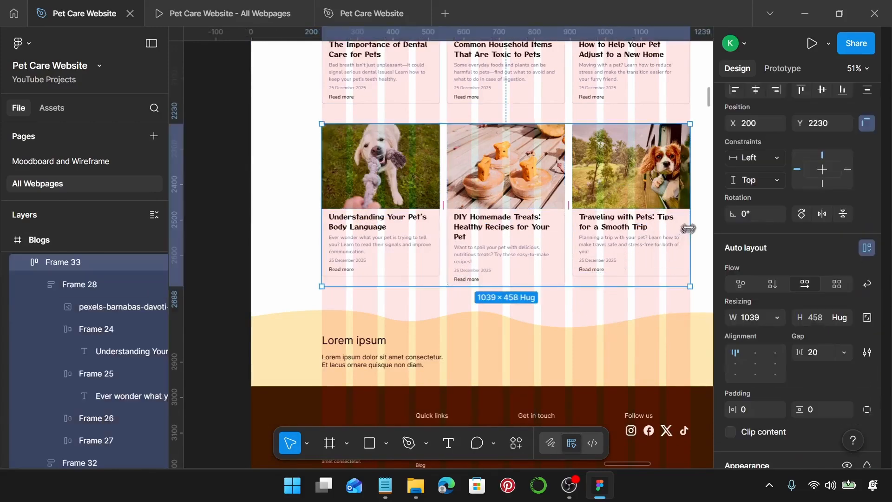
drag(691, 233, 602, 233)
key(ctrl+z)
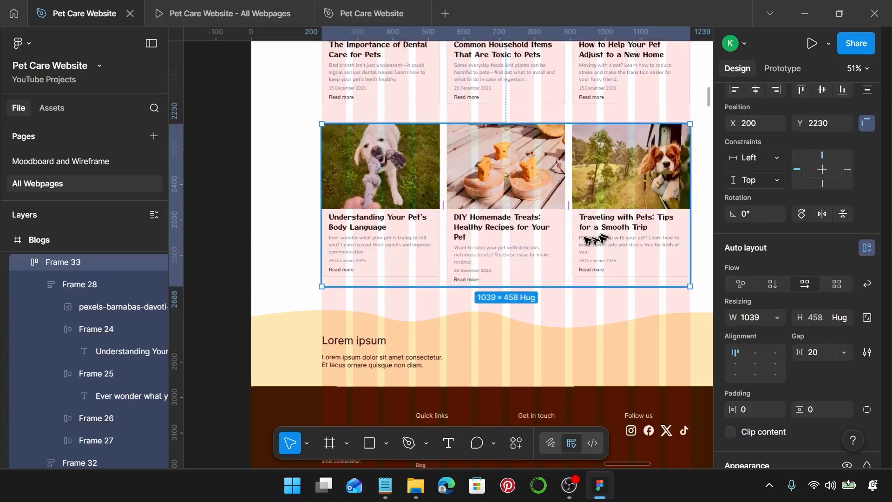
Step: Replace the placeholder footer on the Blogs page with a copy of the finished footer from the Services page
scroll(587, 238, down, 2)
scroll(586, 239, down, 10)
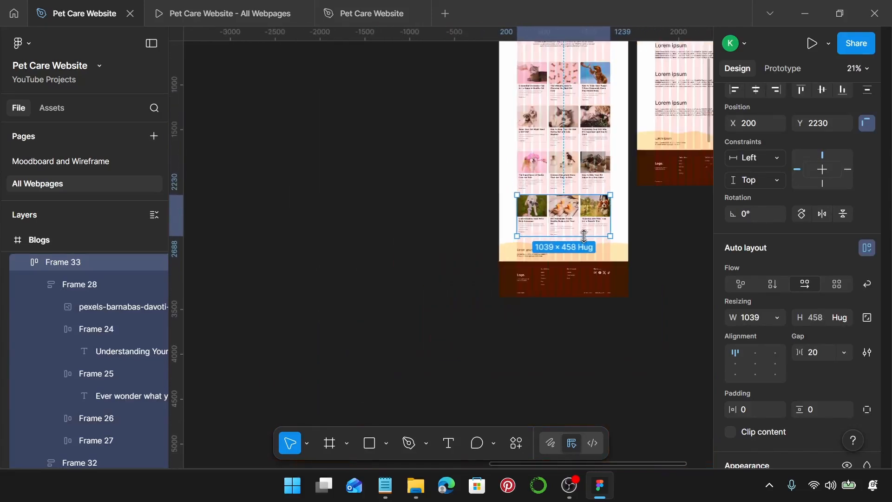
scroll(584, 236, down, 3)
click(230, 329)
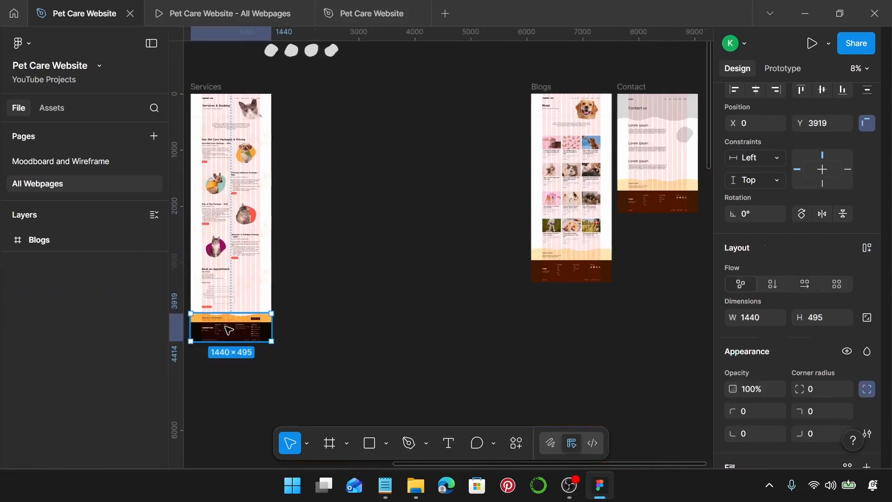
click(562, 269)
key(ctrl+shift+r)
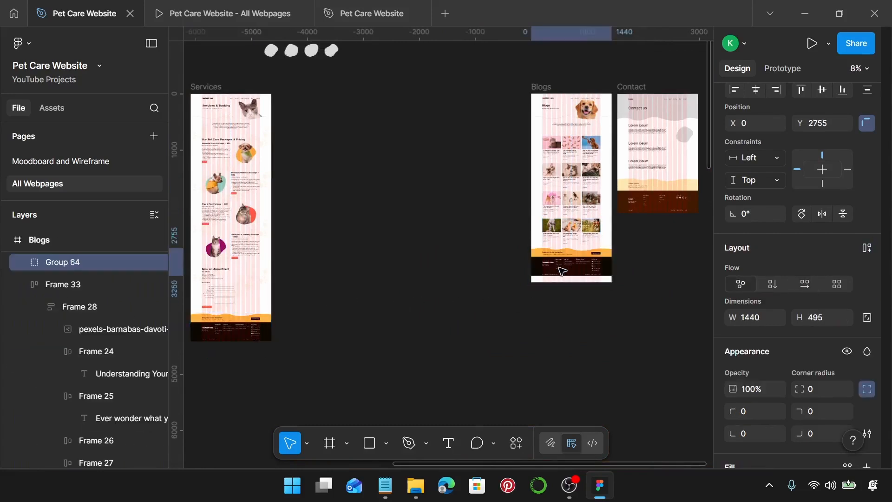
Step: Apply the Pet Care Font color style to the welcome paragraph below the Blogs hero section
scroll(588, 116, up, 5)
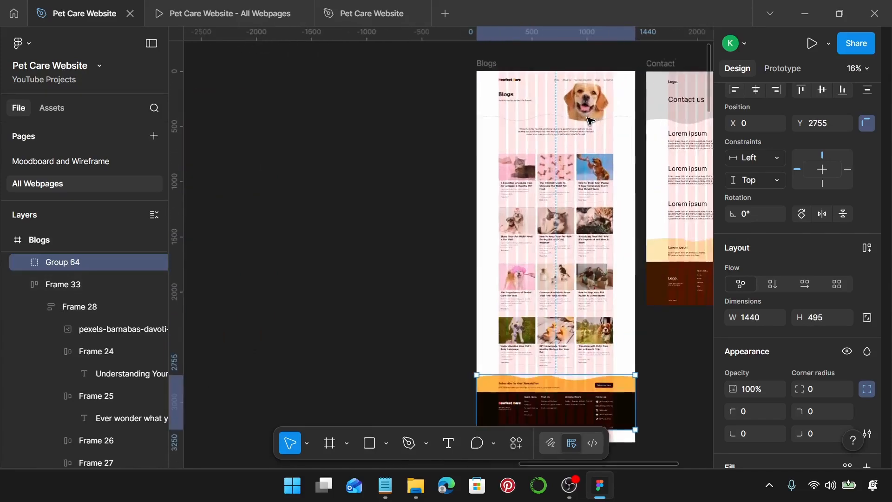
scroll(590, 123, up, 2)
scroll(486, 235, up, 4)
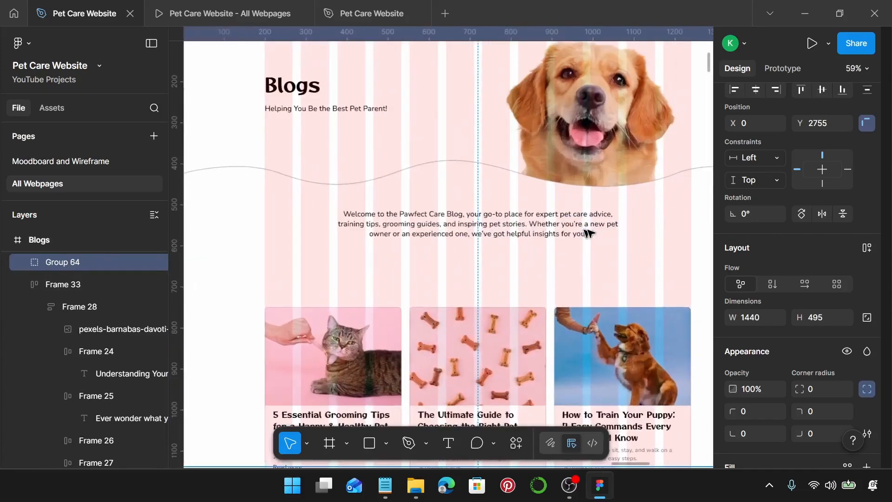
scroll(611, 256, down, 1)
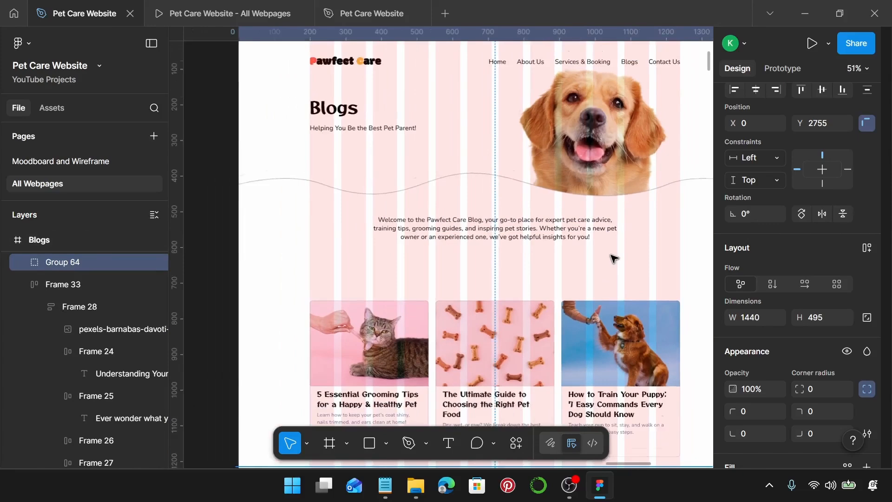
scroll(614, 257, down, 1)
click(521, 221)
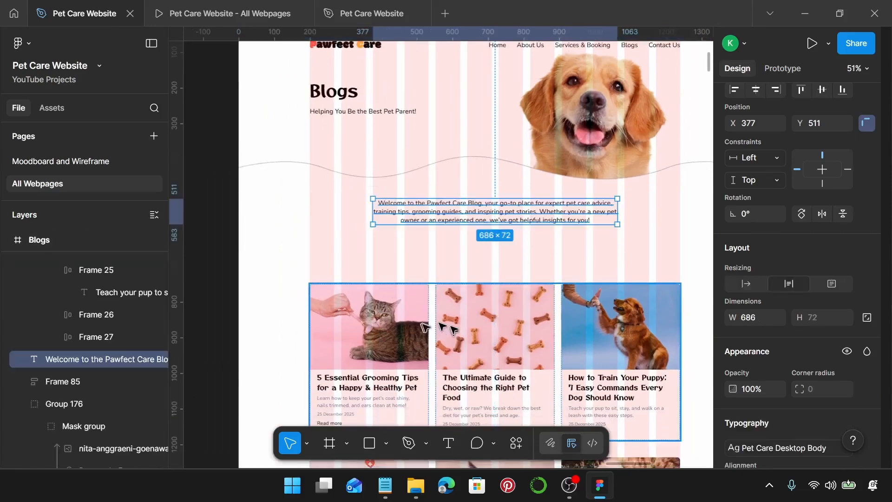
scroll(790, 307, down, 5)
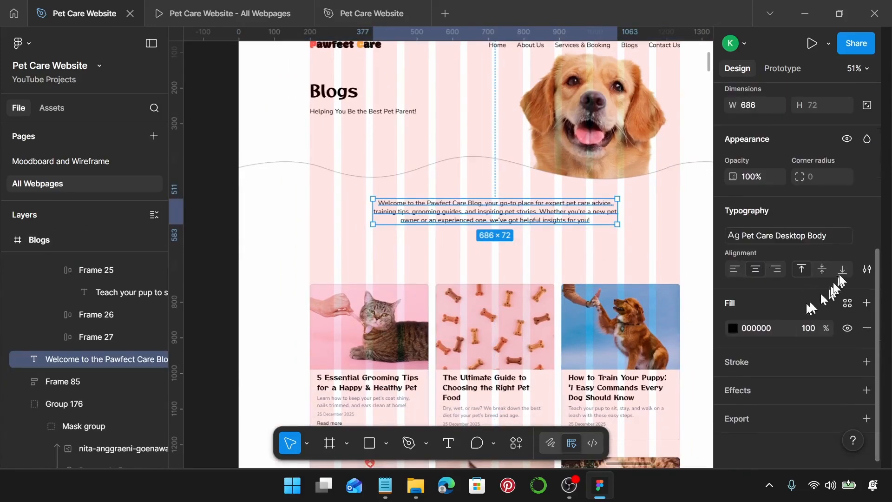
click(848, 303)
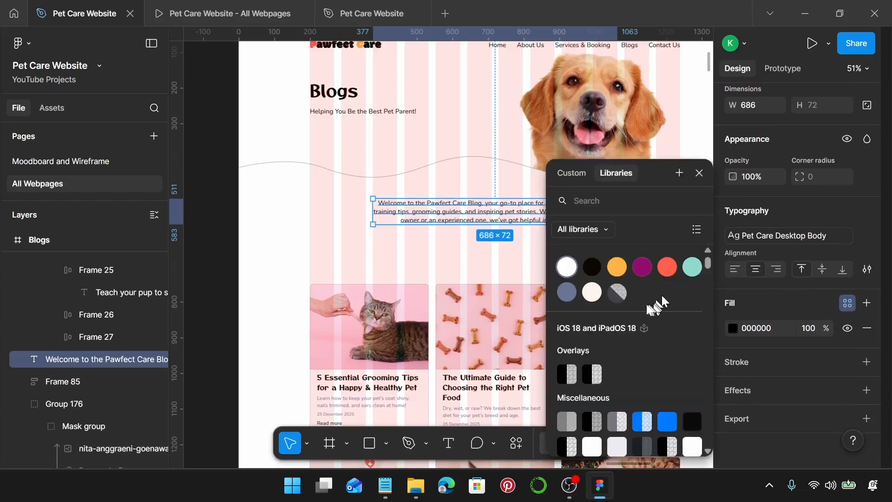
click(592, 268)
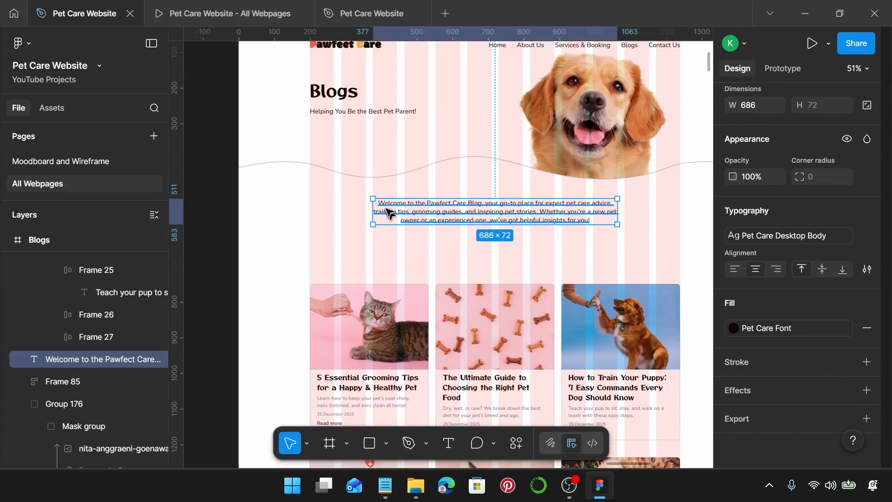
Step: Apply the Pet Care Font color style to the "Blogs" heading and its subtitle
click(364, 104)
scroll(821, 353, down, 3)
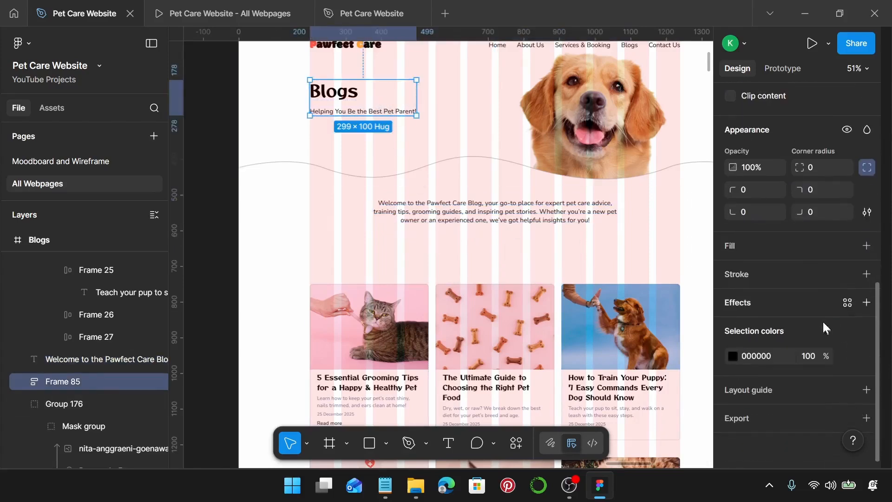
click(852, 354)
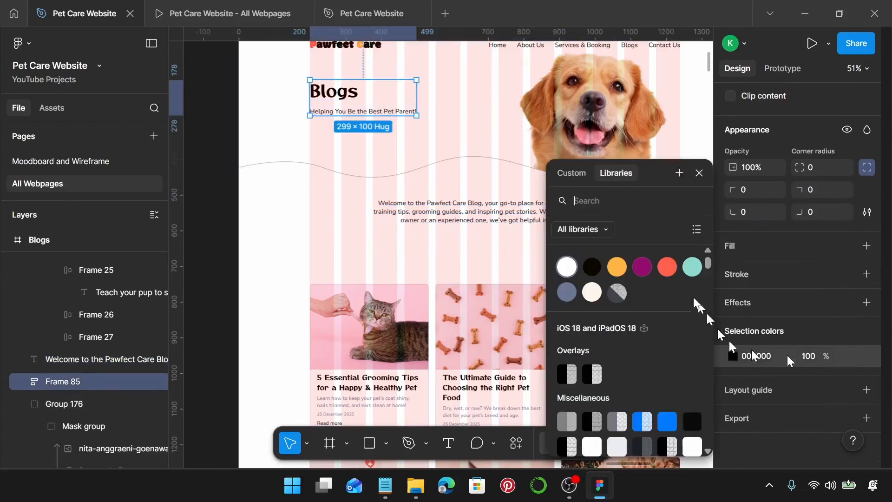
click(593, 264)
Step: Apply the Pet Care Background color style to the fill of the Blogs page frame
scroll(334, 139, up, 2)
click(248, 88)
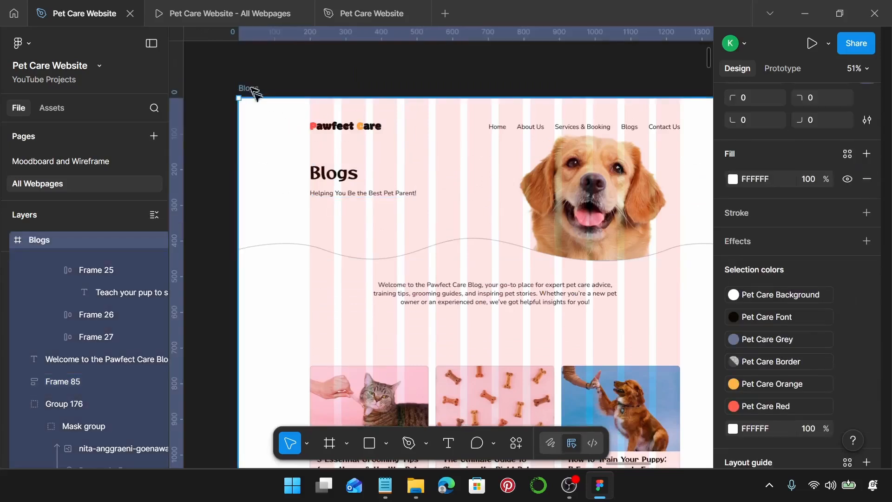
scroll(828, 283, up, 3)
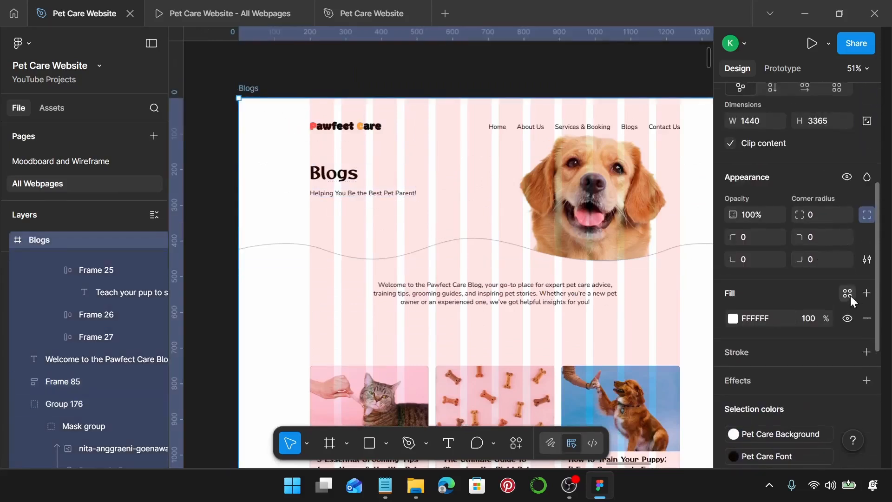
click(850, 297)
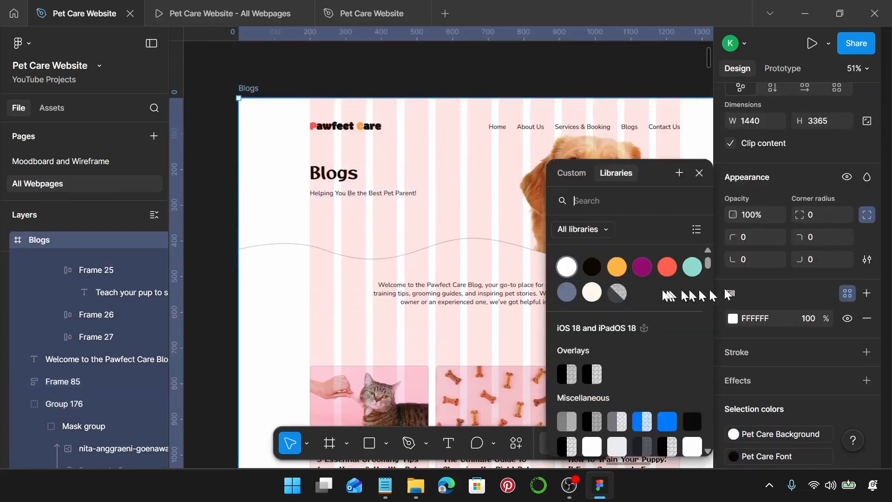
click(567, 267)
scroll(841, 361, down, 5)
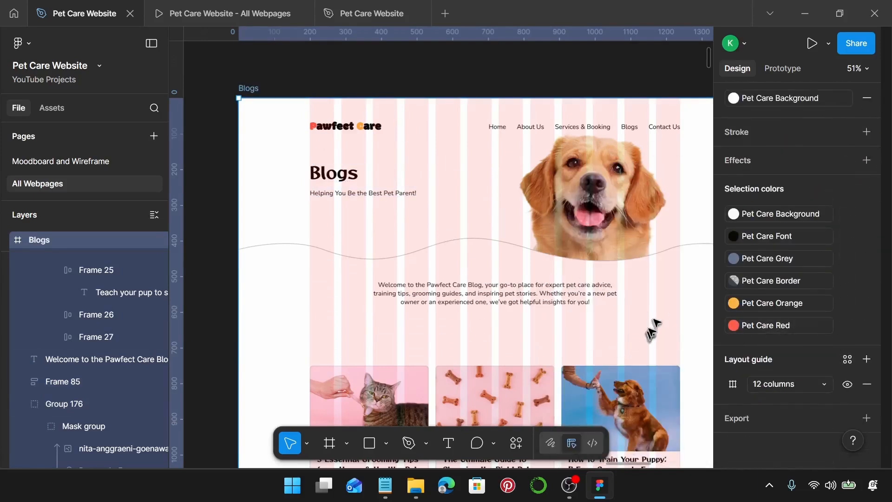
key(Escape)
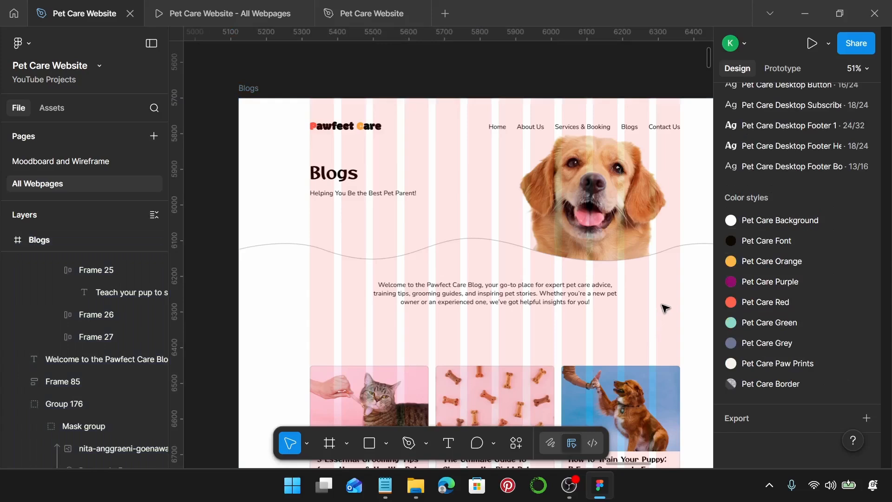
Step: Set the vertical spacing between the hero section group and the welcome paragraph to 60
scroll(666, 308, down, 3)
click(502, 101)
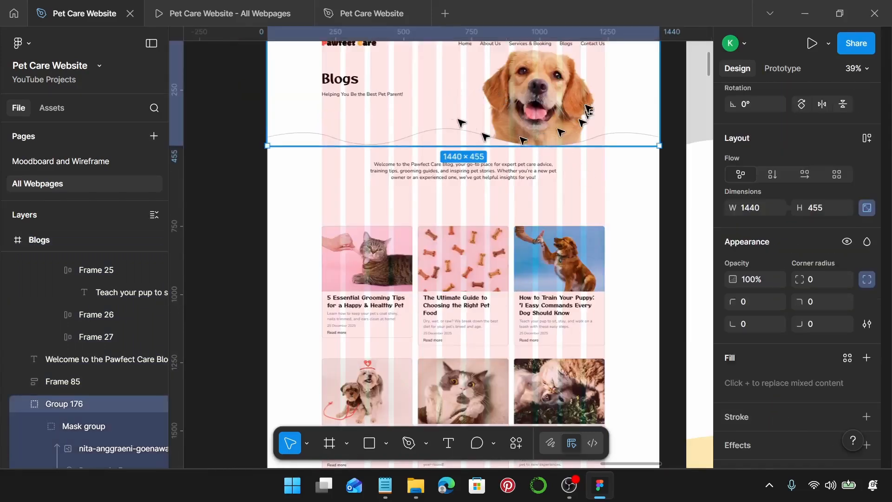
scroll(691, 235, down, 1)
scroll(736, 255, down, 3)
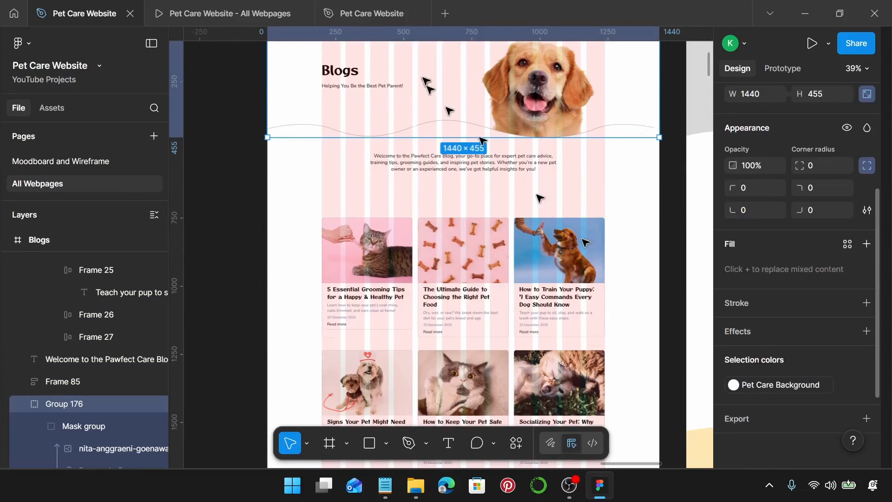
scroll(430, 116, up, 2)
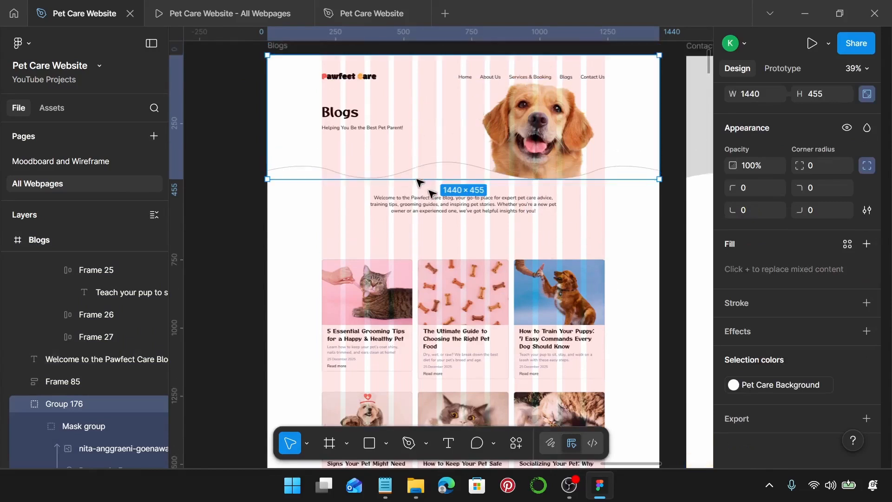
shift+click(444, 200)
scroll(787, 281, down, 3)
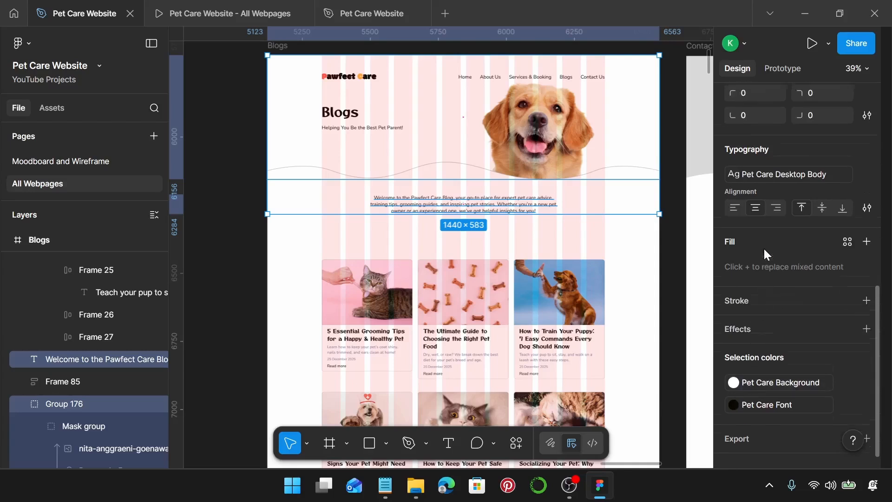
scroll(763, 247, up, 6)
click(757, 271)
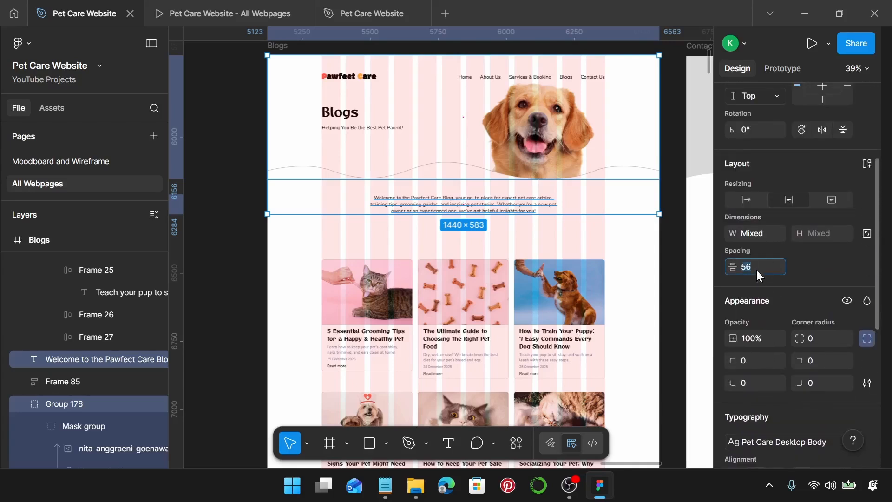
text(60)
key(Return)
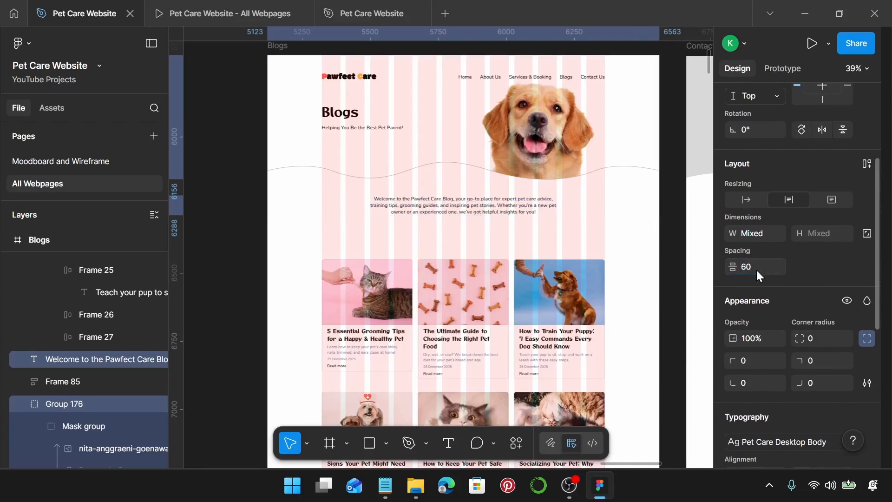
Step: Set the vertical spacing between the welcome paragraph and all four rows of blog cards to 20
click(473, 208)
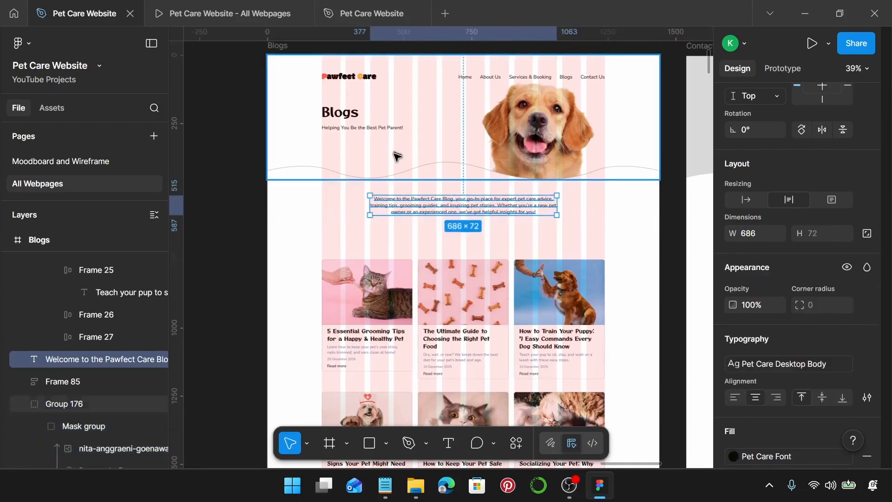
shift+click(414, 267)
scroll(445, 285, down, 4)
shift+click(445, 285)
scroll(479, 288, down, 5)
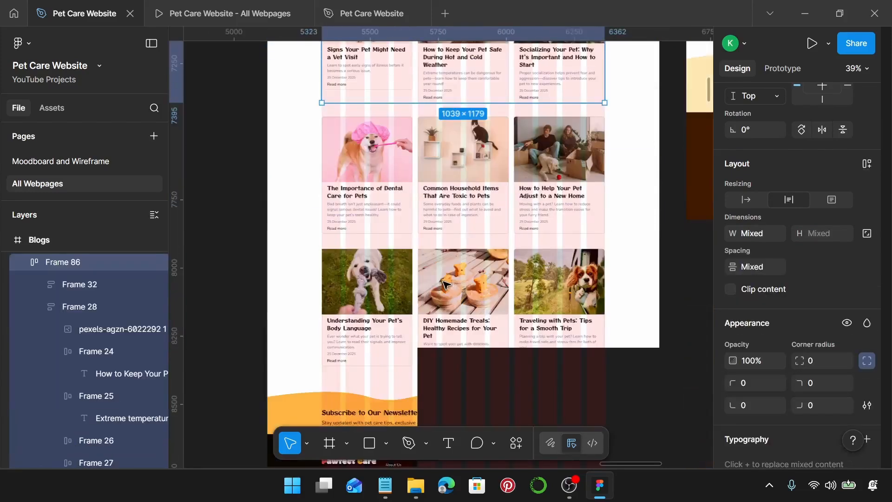
shift+click(494, 223)
shift+click(479, 295)
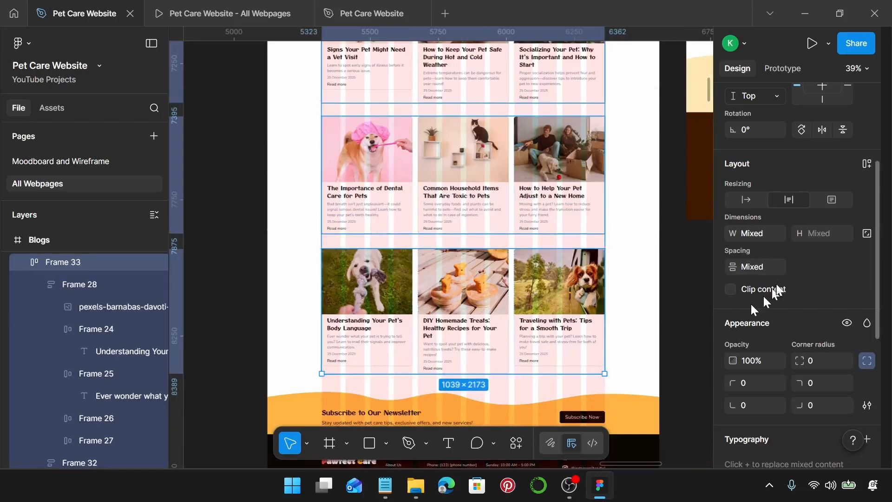
text(20)
key(Return)
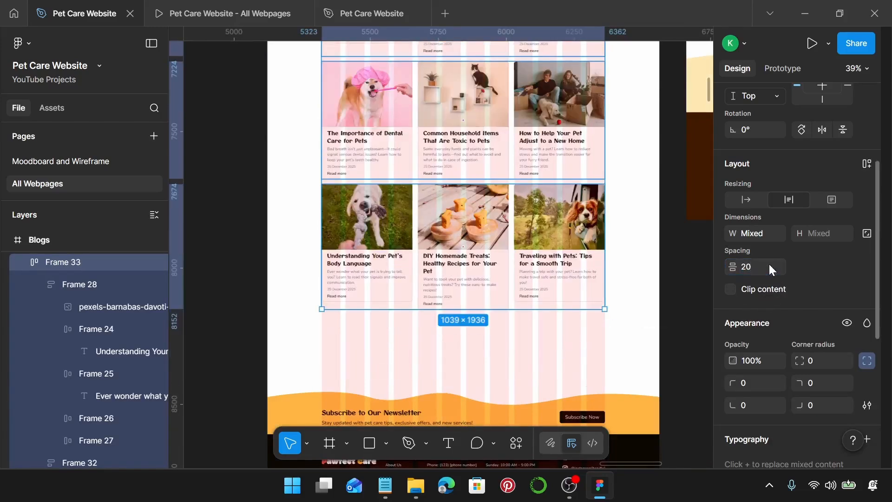
Step: Set the vertical spacing between the last row of blog cards and the footer group to 100
click(490, 266)
shift+click(428, 412)
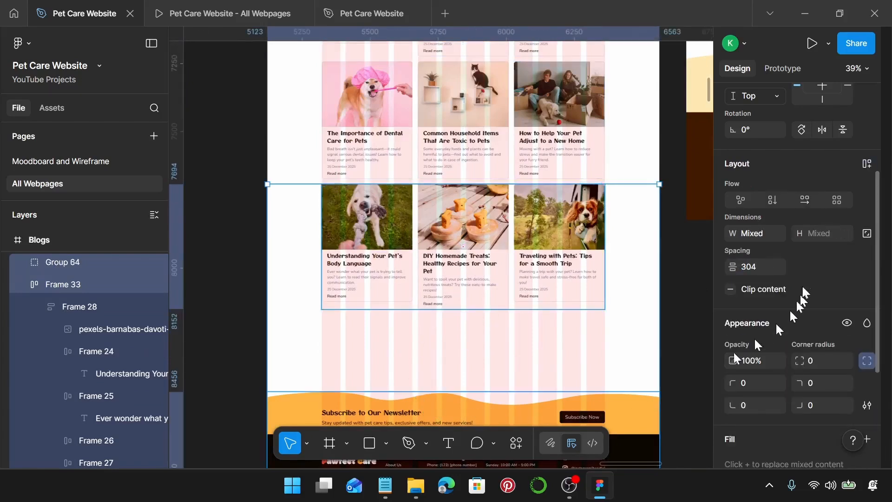
click(768, 267)
text(100)
key(Return)
scroll(552, 269, down, 4)
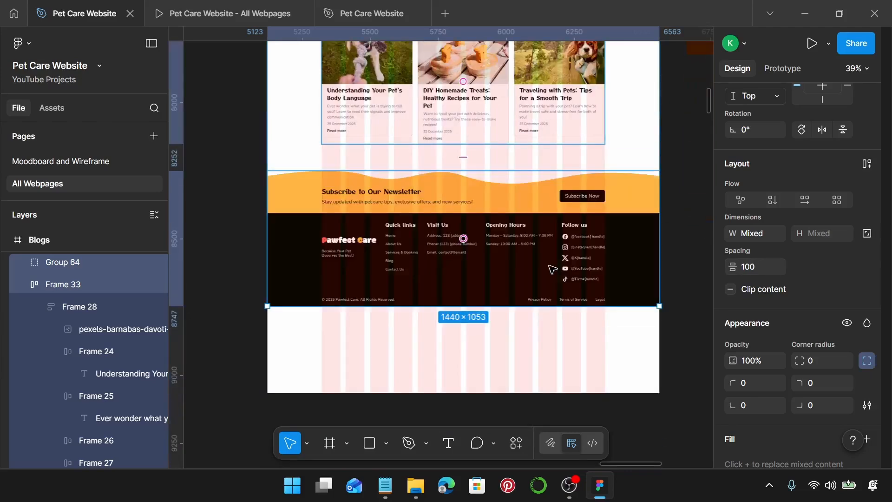
Step: Shorten the Blogs page frame to a height of 3046 so it ends at the footer's lower edge
right_click(560, 384)
click(498, 362)
scroll(509, 393, up, 3)
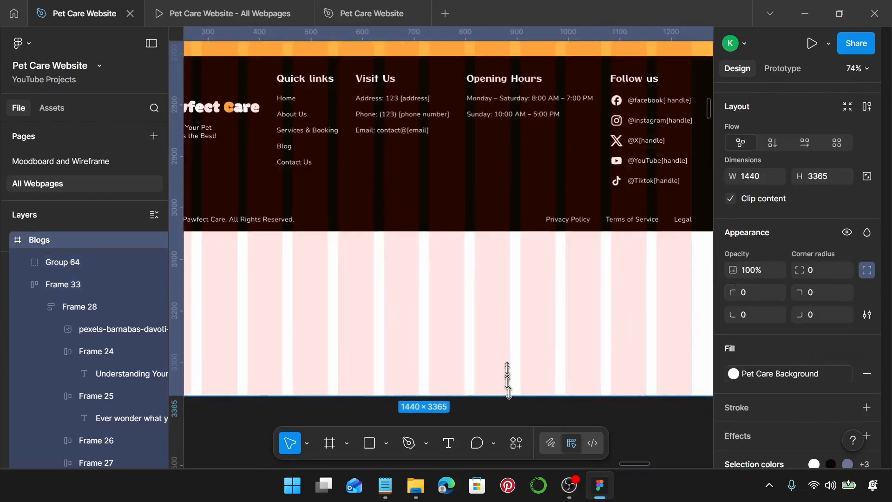
drag(508, 378, 525, 194)
scroll(510, 237, up, 10)
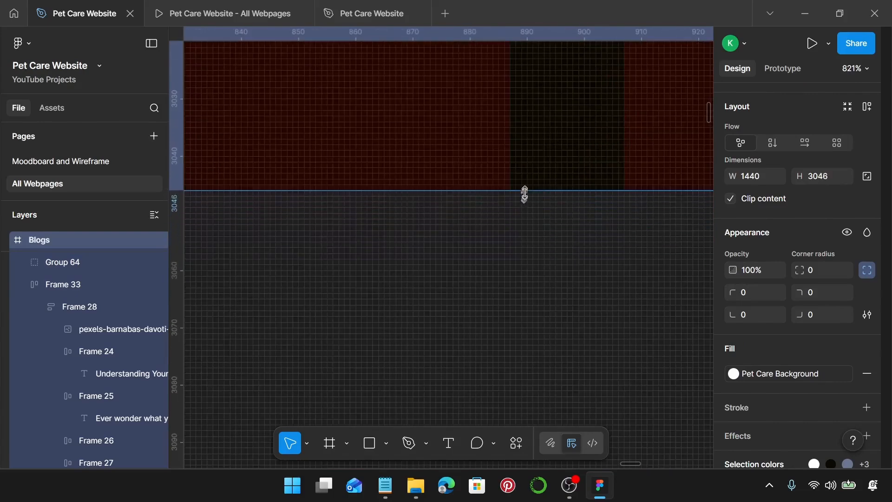
scroll(525, 192, down, 15)
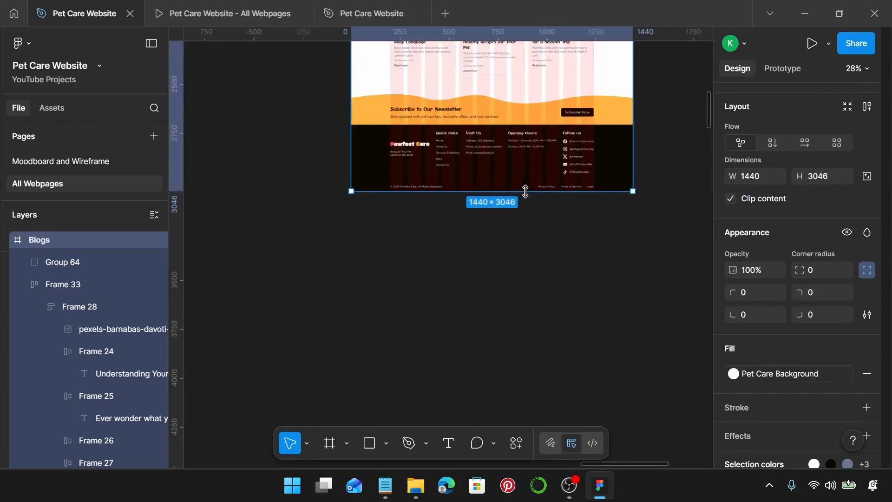
Step: Copy the whole stack of paw-print groups beside the Desktop Styles frame into the empty space between the Services and Blogs frames
scroll(527, 194, up, 7)
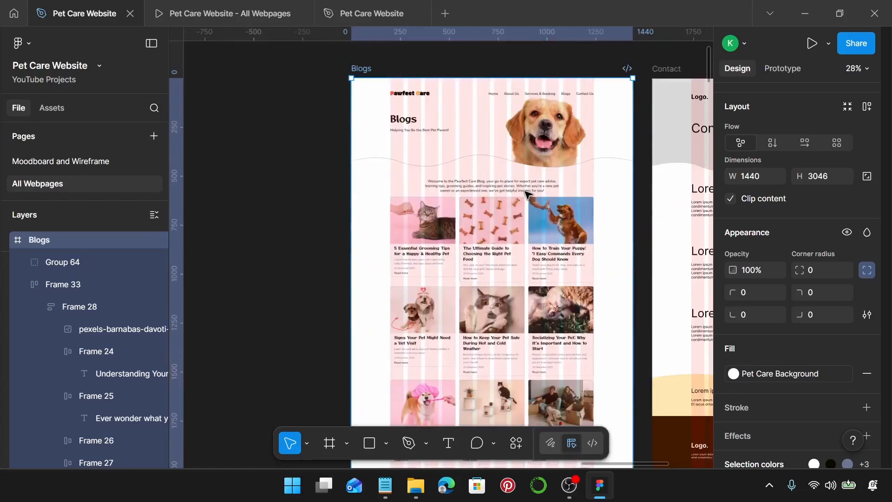
scroll(527, 194, down, 2)
scroll(528, 194, down, 3)
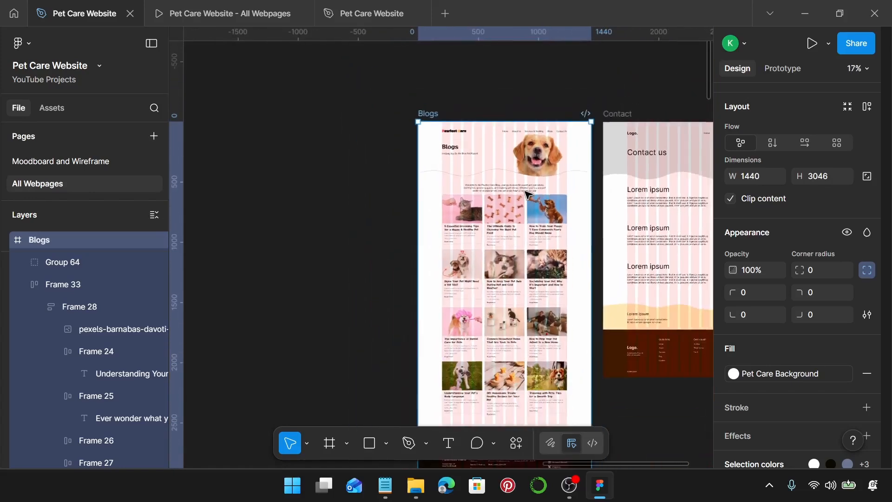
scroll(528, 195, left, 10)
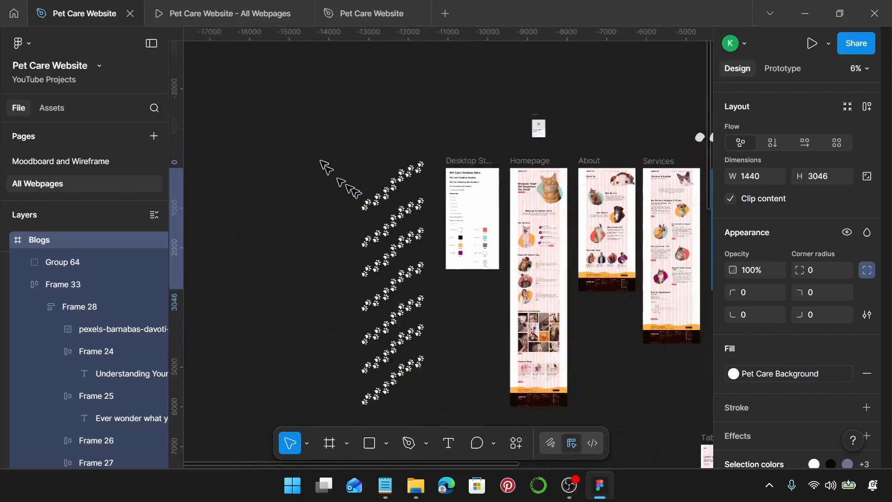
drag(321, 160, 413, 394)
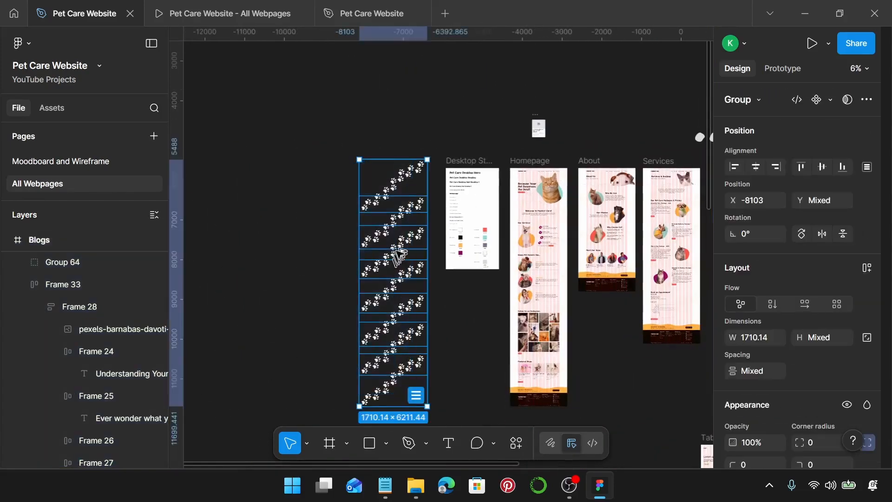
drag(409, 256, 542, 274)
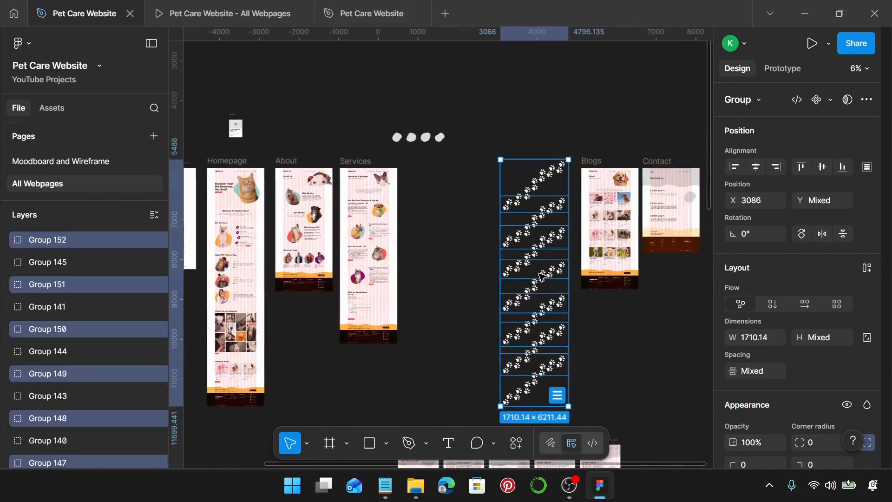
Step: Delete the three lowest paw-print groups from the copied stack, keeping the upper four
scroll(542, 275, up, 3)
scroll(542, 275, down, 2)
scroll(542, 275, down, 3)
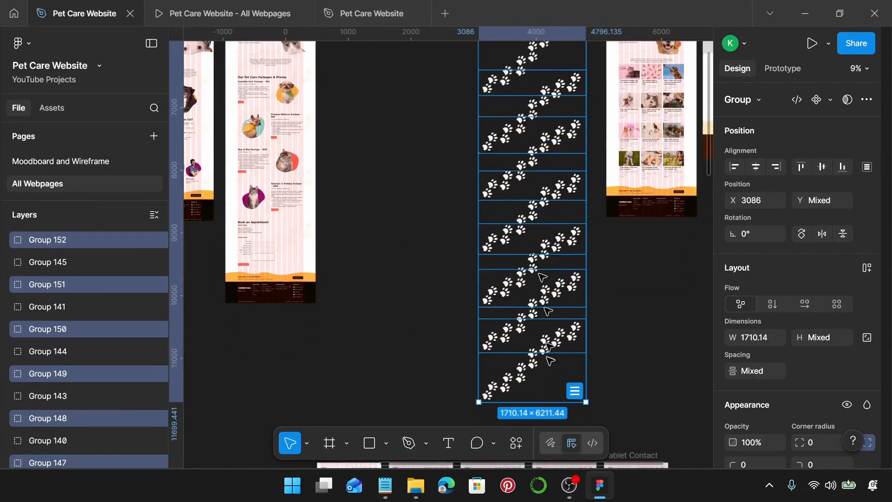
click(618, 344)
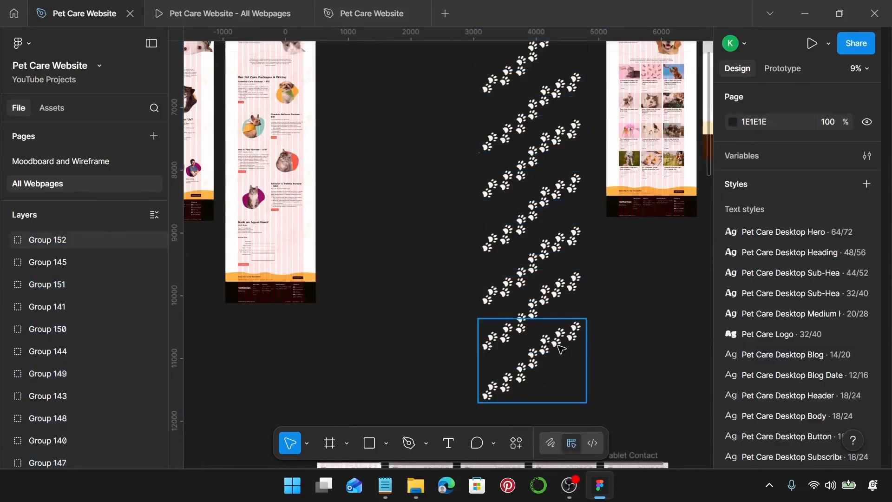
scroll(658, 333, up, 1)
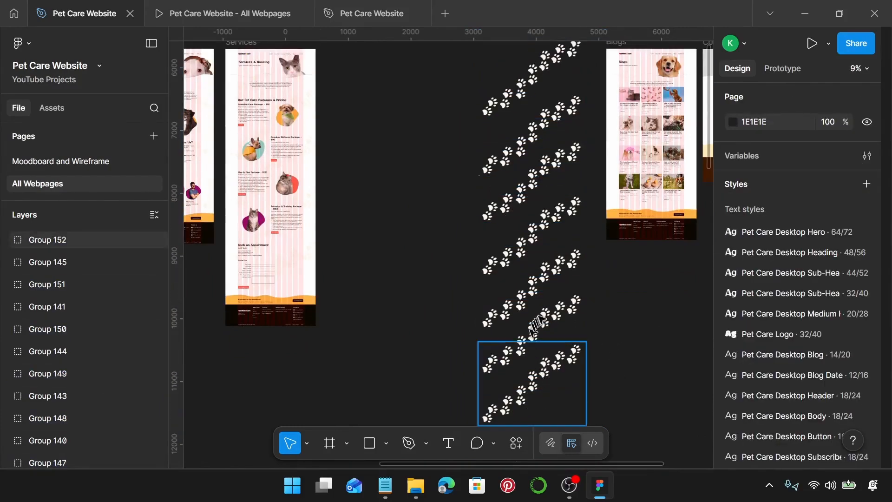
click(535, 372)
shift+click(561, 313)
shift+click(558, 274)
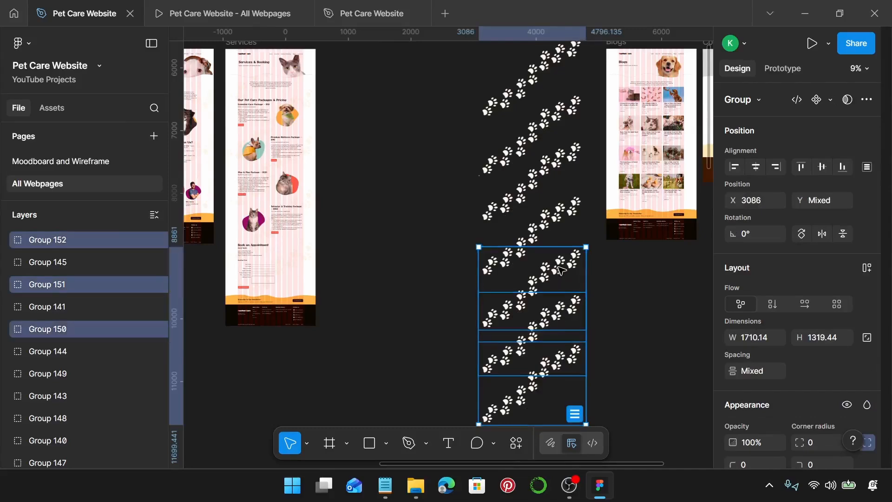
key(Delete)
scroll(560, 269, up, 2)
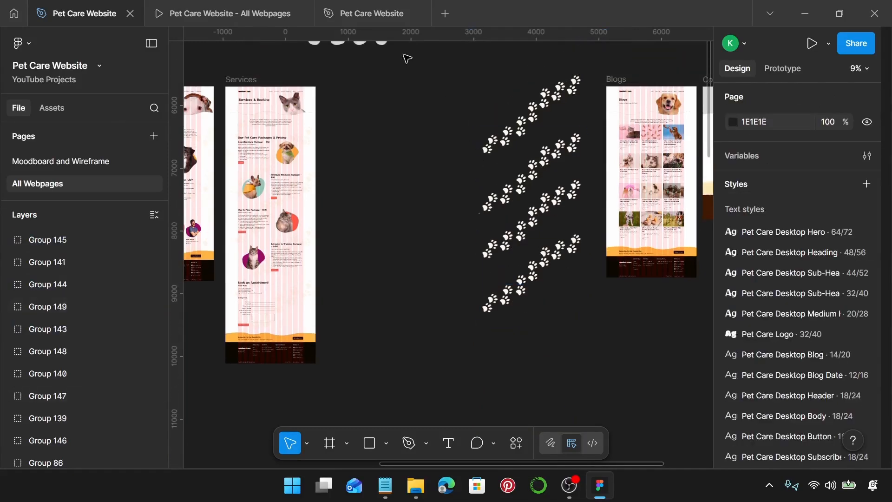
Step: Group the four remaining copied paw-print groups together and lock the new group's aspect ratio
drag(407, 58, 549, 299)
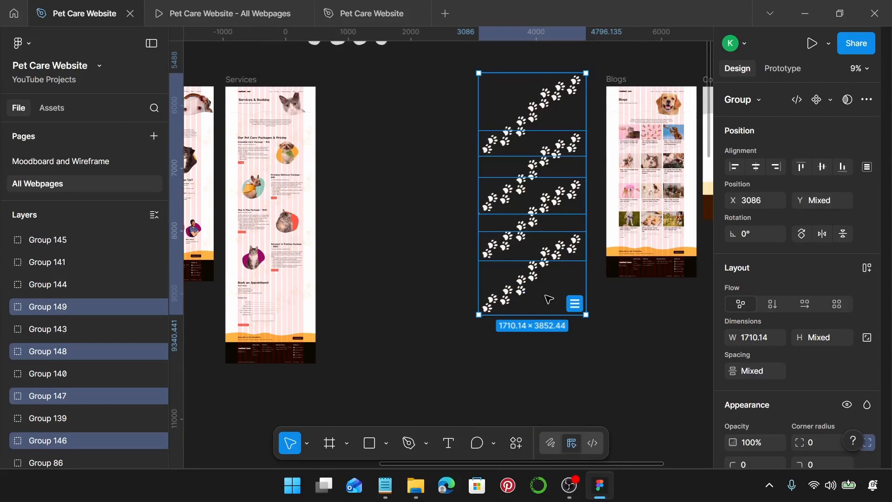
key(ctrl+g)
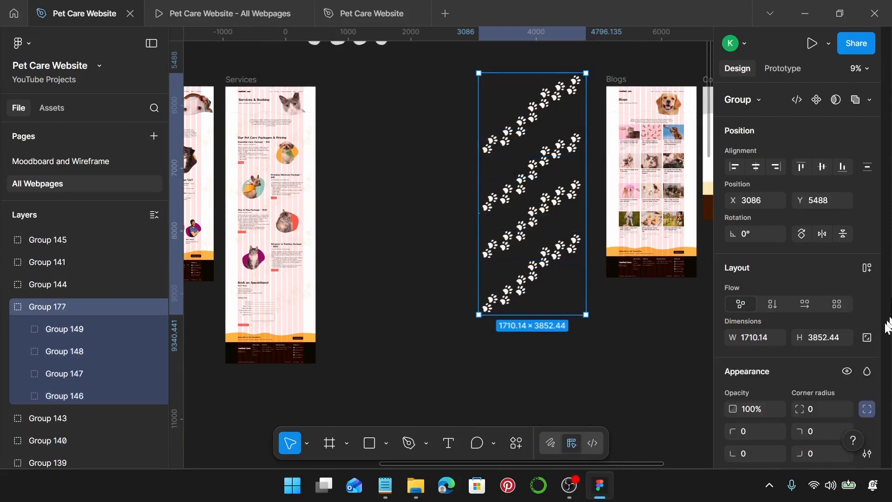
click(867, 338)
scroll(680, 294, right, 5)
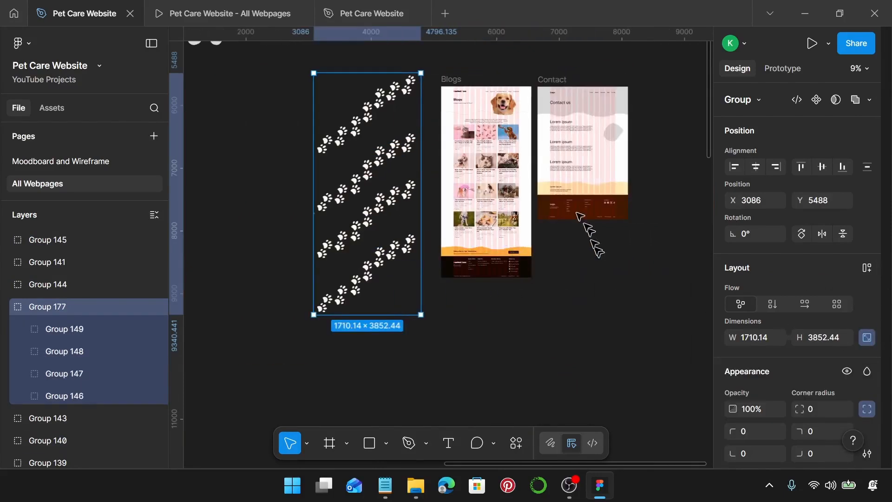
Step: Move the combined paw-print group into the Blogs page frame so it spans the whole page
drag(368, 167, 454, 174)
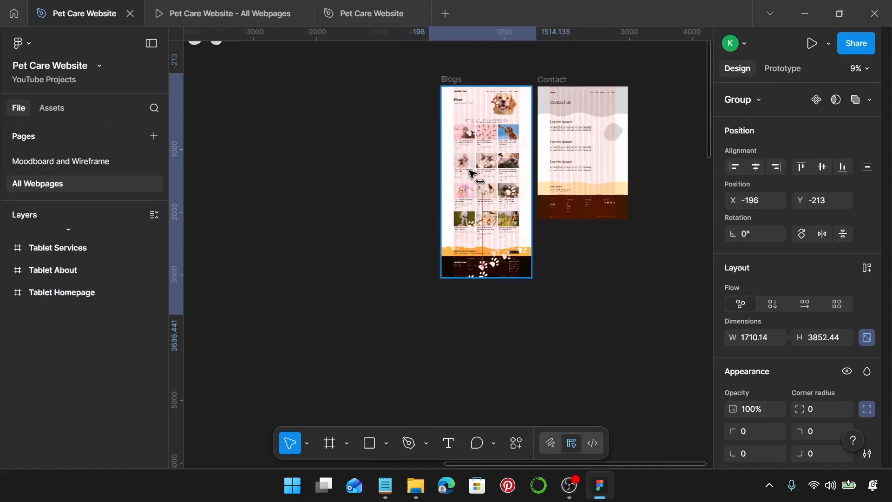
scroll(465, 173, up, 5)
scroll(469, 173, down, 1)
scroll(470, 174, up, 3)
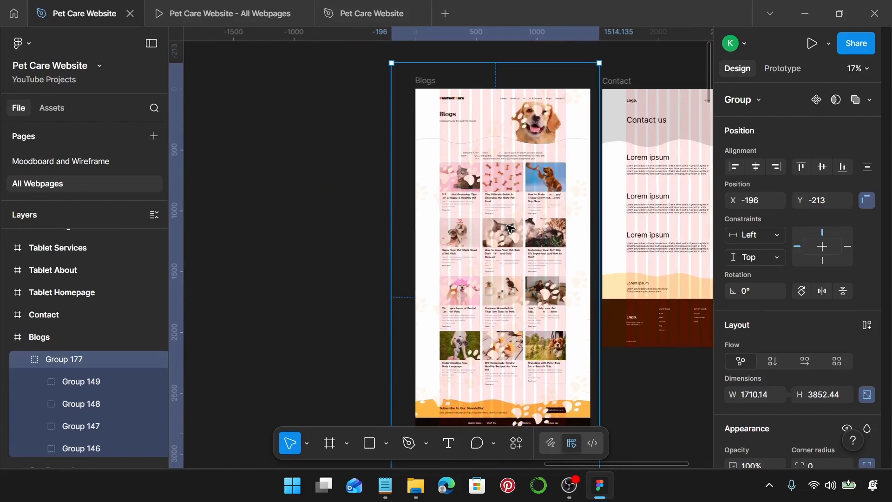
Step: Nudge the paw-print group right and up within the Blogs frame to X -166, Y -282
key(Right)
key(Right)
key(Right)
key(Right)
key(Right)
key(Right)
key(Right)
key(Right)
key(Right)
key(Right)
key(Right)
key(Right)
key(Right)
key(Right)
key(Right)
key(Right)
key(Right)
key(Right)
key(Right)
key(Right)
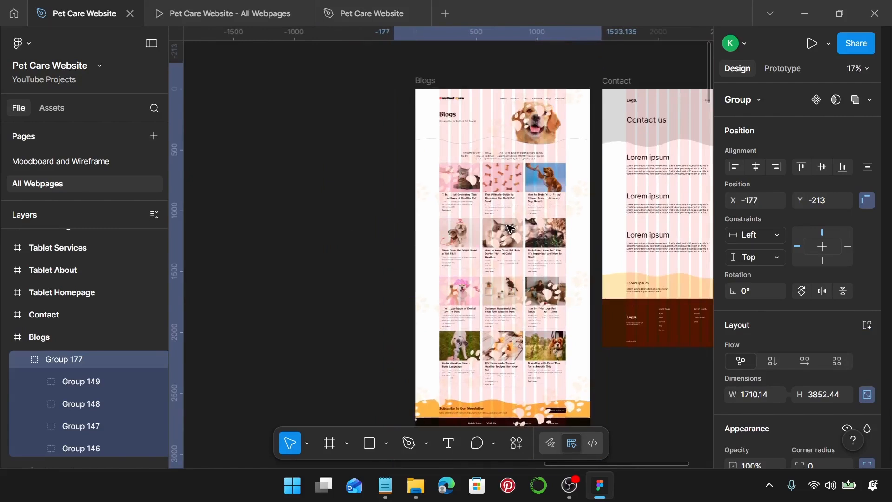
key(Right)
key(Right)
key(Up)
key(Up)
key(Up)
key(Up)
key(Up)
key(Up)
key(Up)
key(Up)
key(Up)
key(Up)
key(Up)
key(Up)
key(Up)
key(Up)
key(Up)
key(Up)
key(Up)
key(Up)
key(Up)
key(Up)
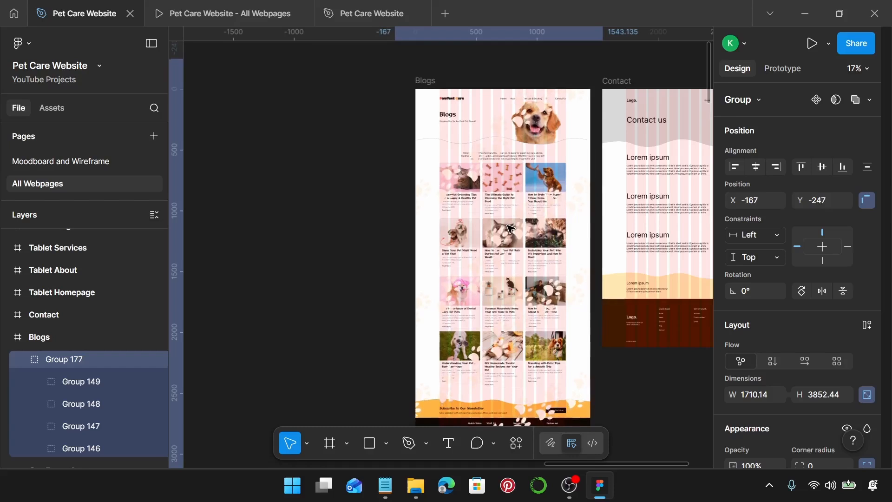
key(Up)
key(Up)
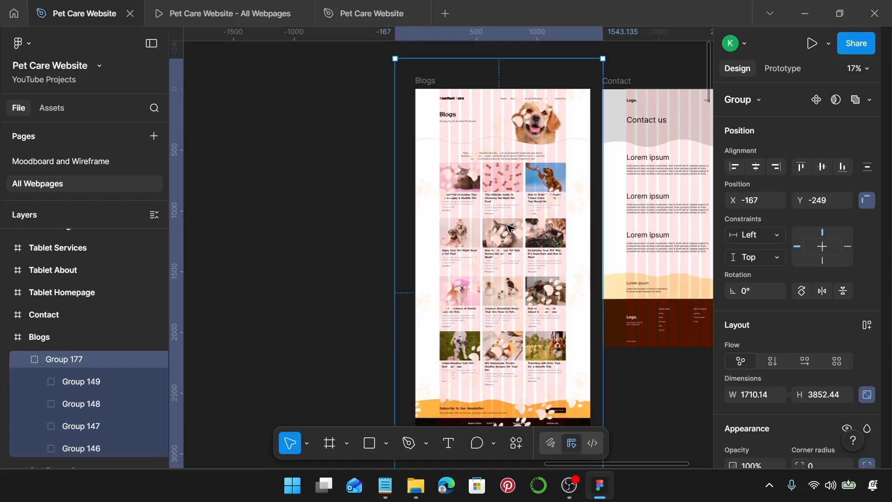
scroll(571, 244, down, 5)
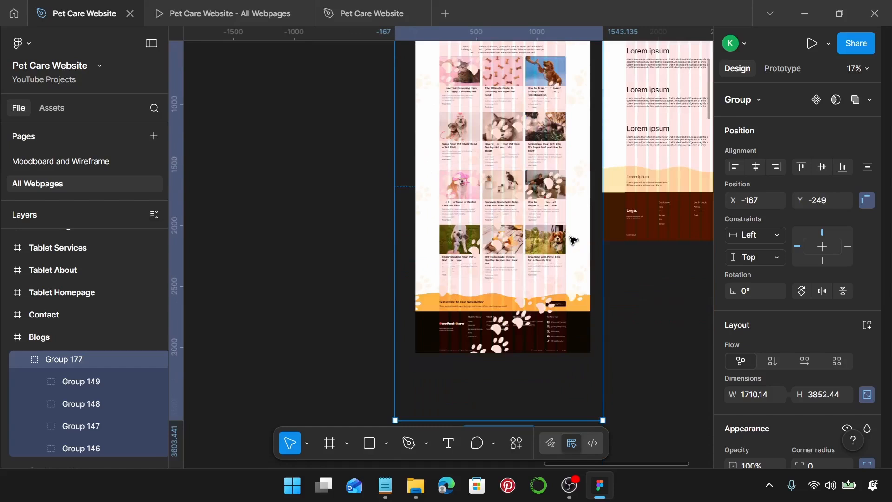
key(Right)
key(Up)
key(Up)
key(Up)
key(Up)
key(Up)
key(Up)
key(Up)
key(Up)
key(Up)
key(Up)
key(Up)
key(Up)
key(Up)
key(Up)
key(Up)
key(Up)
key(Up)
key(Up)
key(Up)
key(Up)
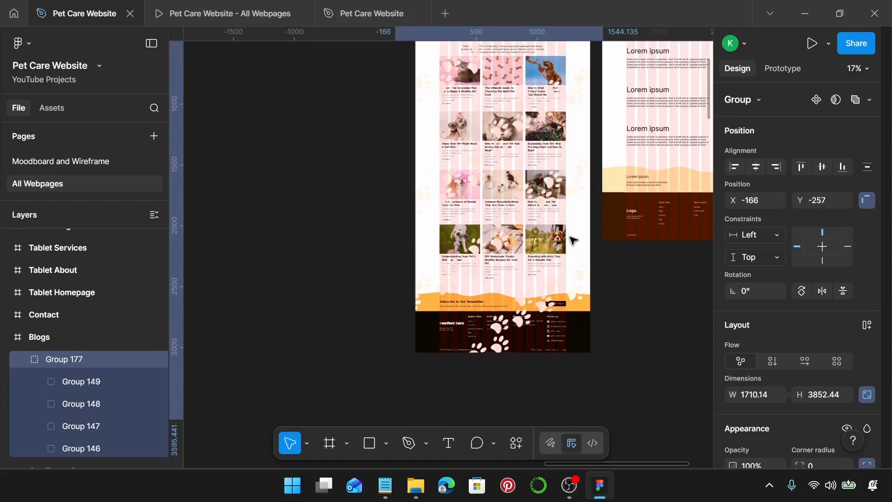
Step: Send the paw-print group behind all other content of the Blogs frame and clear the selection
scroll(574, 240, up, 8)
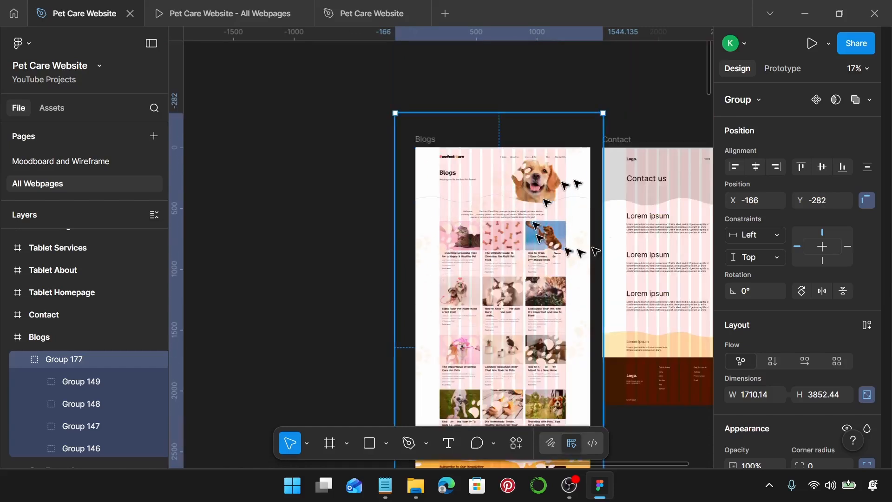
scroll(575, 253, down, 1)
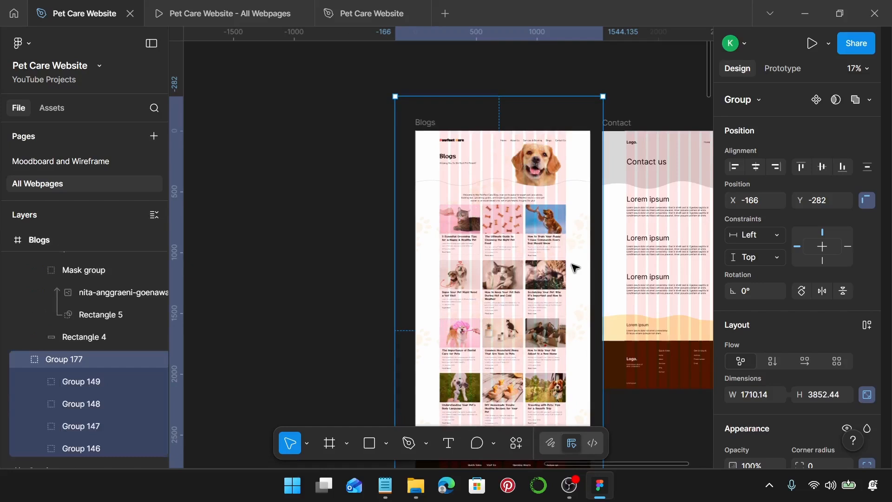
click(320, 168)
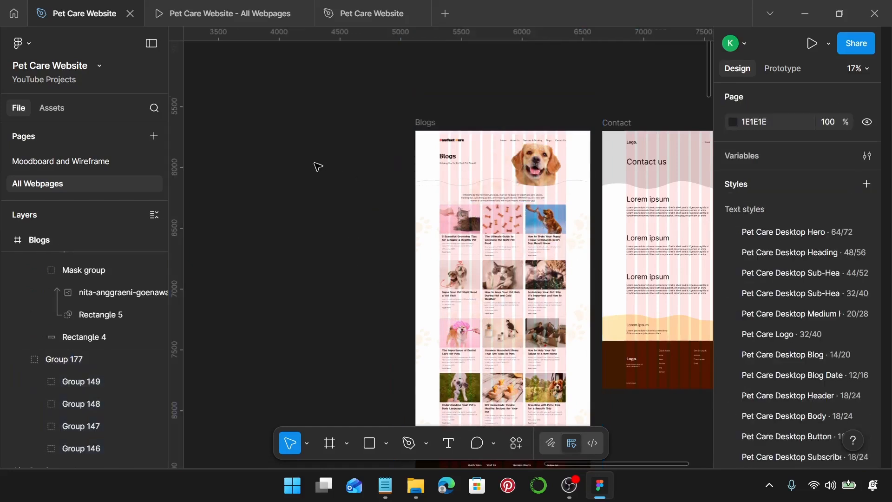
Step: Preview the Blogs page in the prototype presentation and check its layout and paw-print background from the hero down to the footer
click(231, 6)
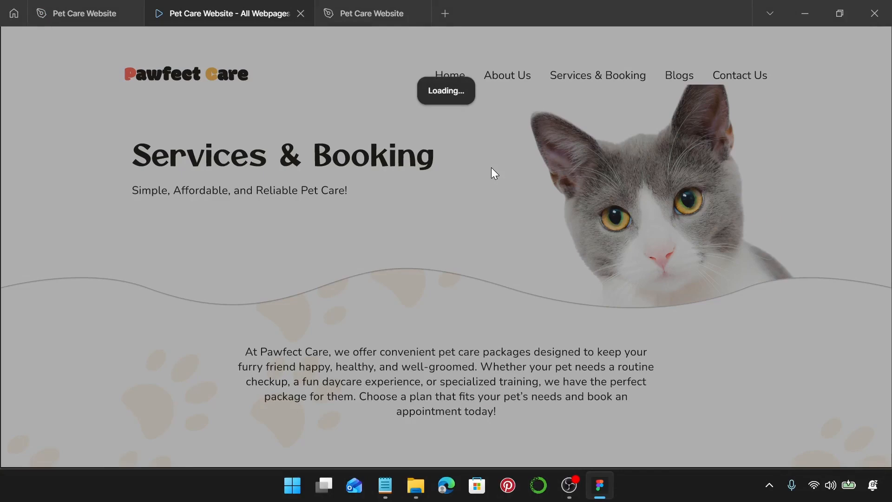
key(Right)
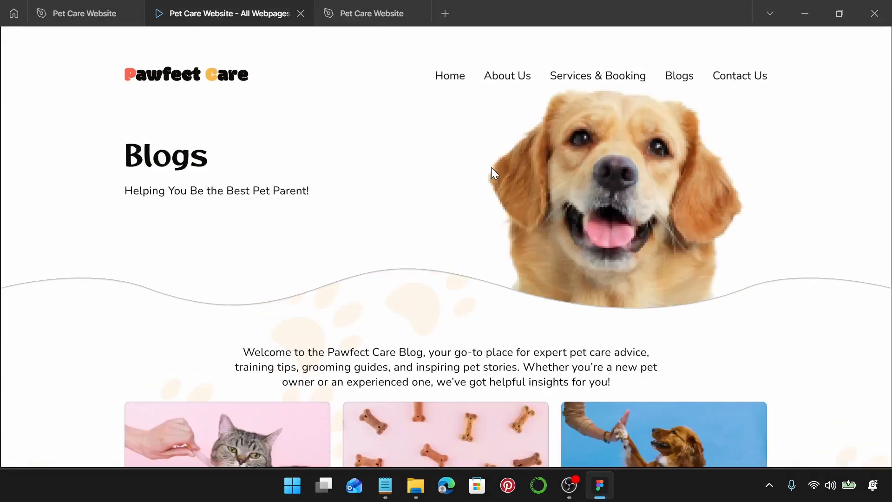
scroll(492, 167, down, 3)
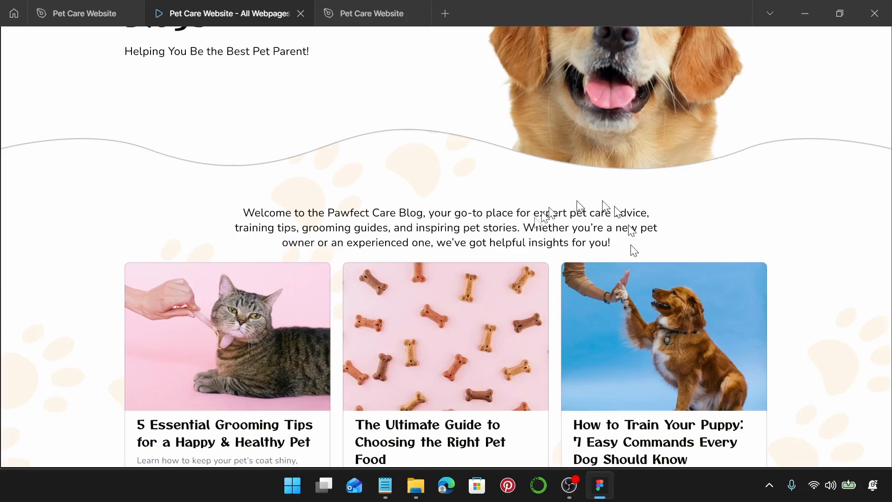
scroll(630, 147, up, 2)
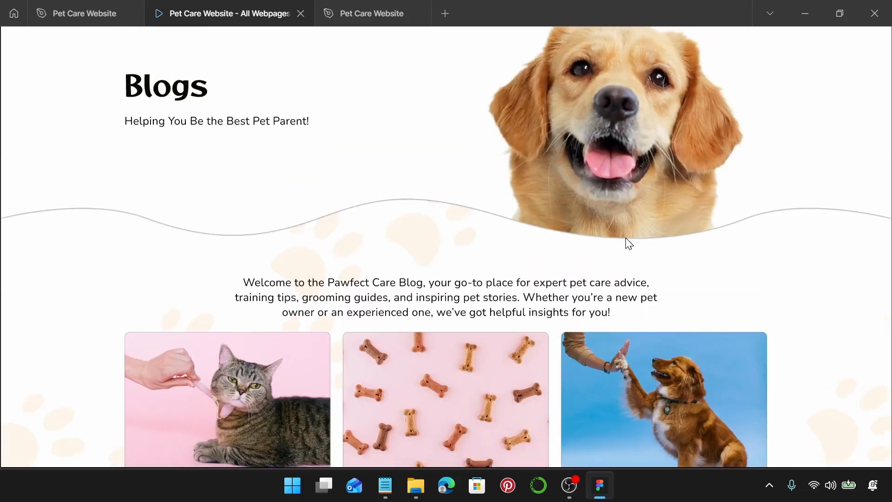
scroll(624, 254, up, 2)
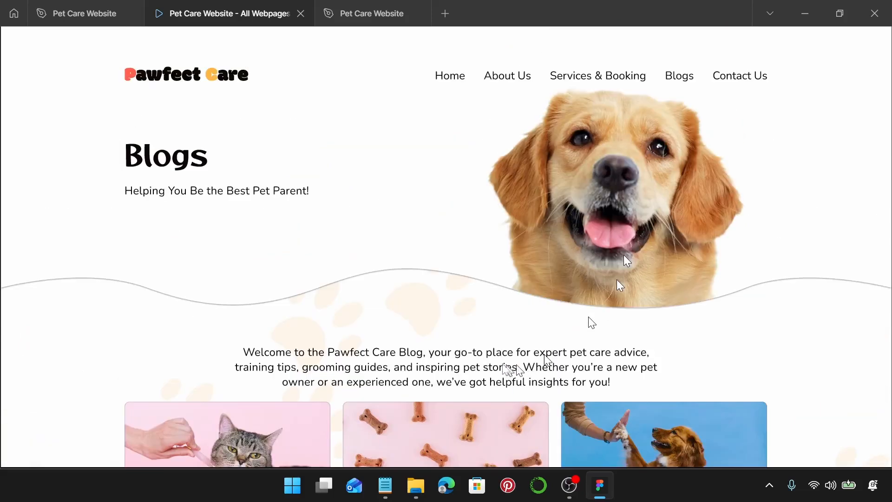
scroll(554, 299, down, 10)
scroll(557, 304, down, 6)
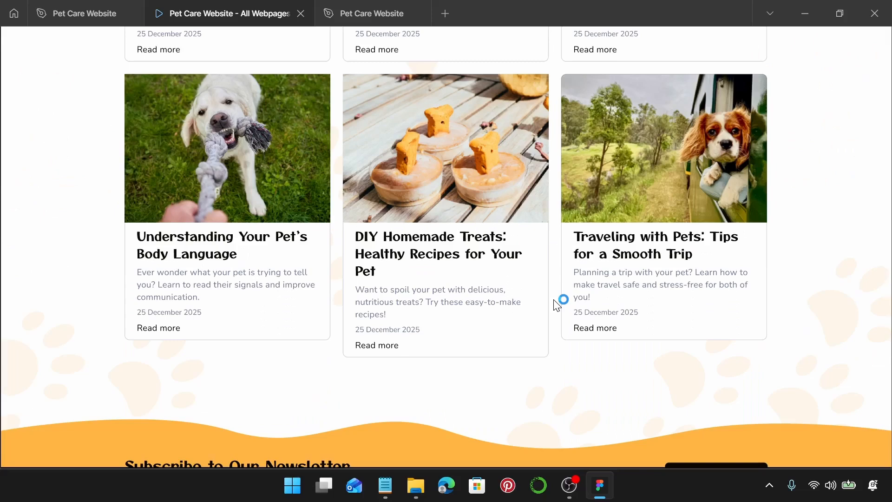
scroll(557, 305, down, 5)
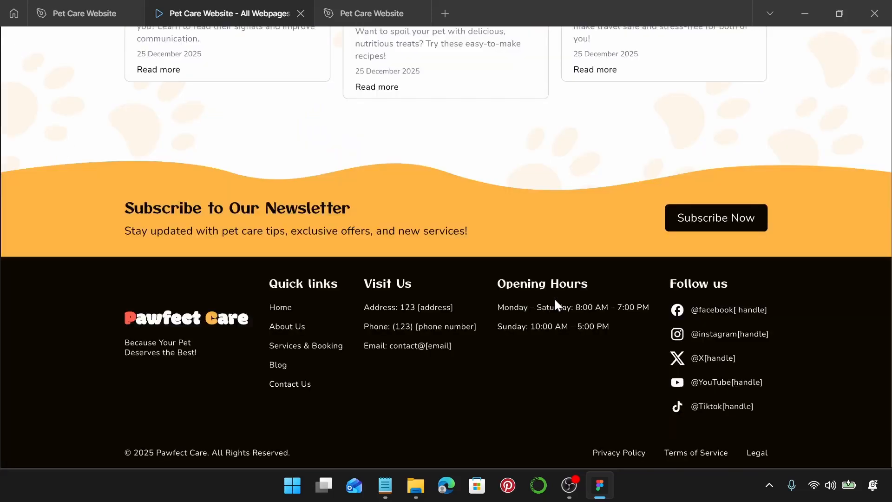
Step: Check the upper part of the Blogs preview again and return to the Pet Care Website design file
scroll(556, 243, up, 11)
scroll(555, 242, up, 10)
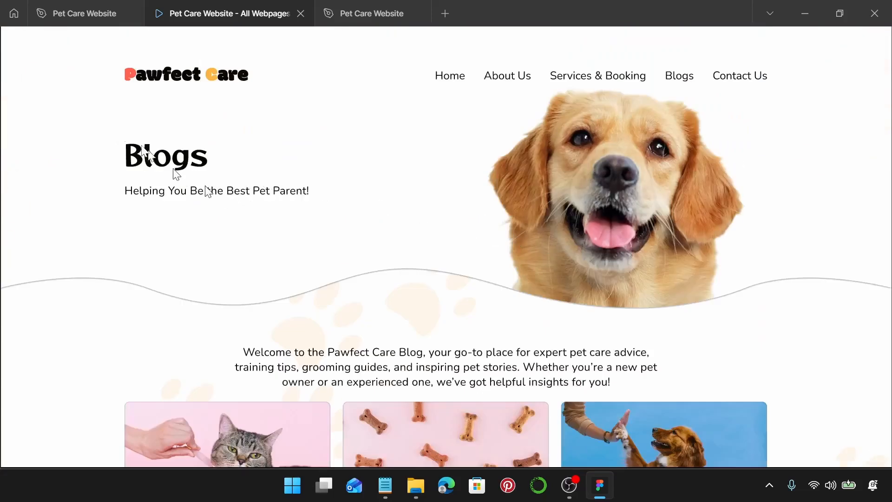
click(69, 21)
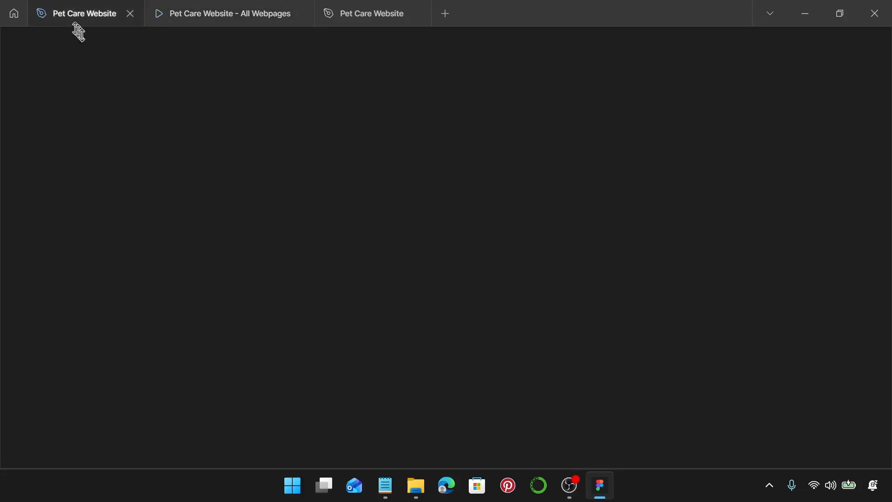
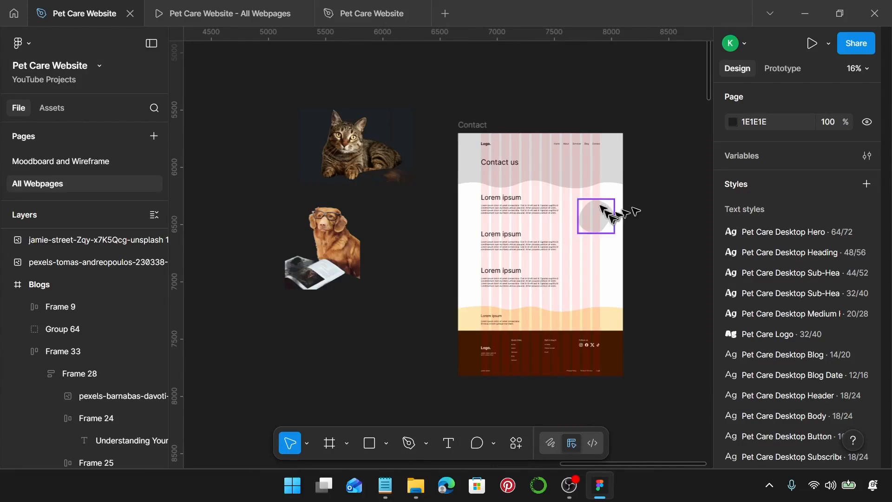
Step: Move the grey wavy header shape out of the Contact frame onto the empty canvas at X 3881, Y 5639
scroll(578, 185, up, 2)
scroll(570, 168, up, 1)
click(571, 168)
scroll(571, 169, down, 2)
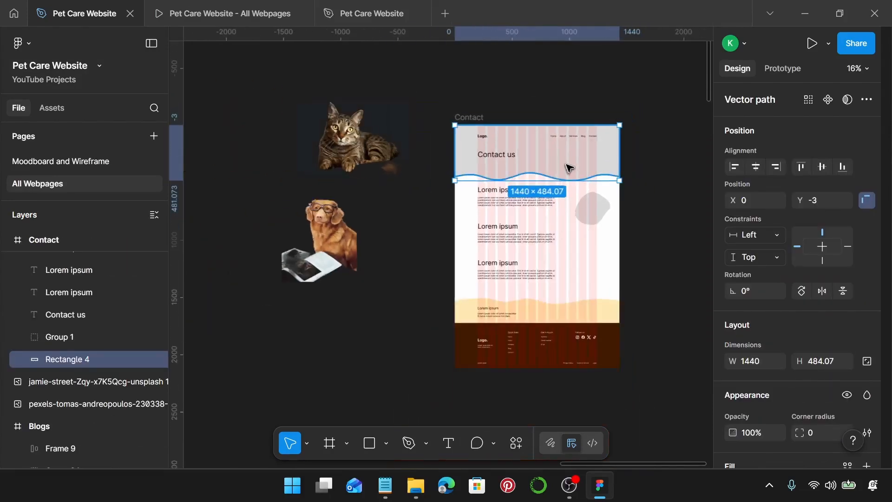
drag(570, 166, 295, 150)
scroll(361, 136, up, 3)
scroll(502, 136, up, 3)
drag(502, 135, 473, 152)
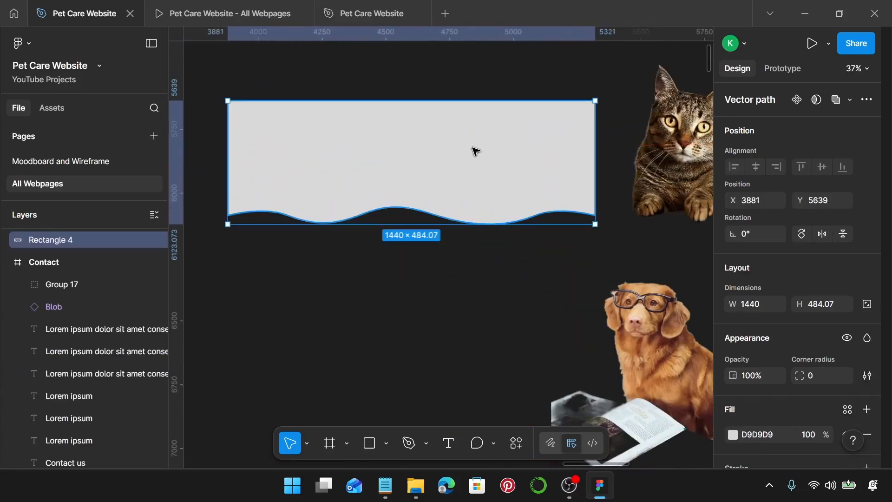
Step: Set the height of the grey wavy header shape to 455
click(831, 307)
text(45)
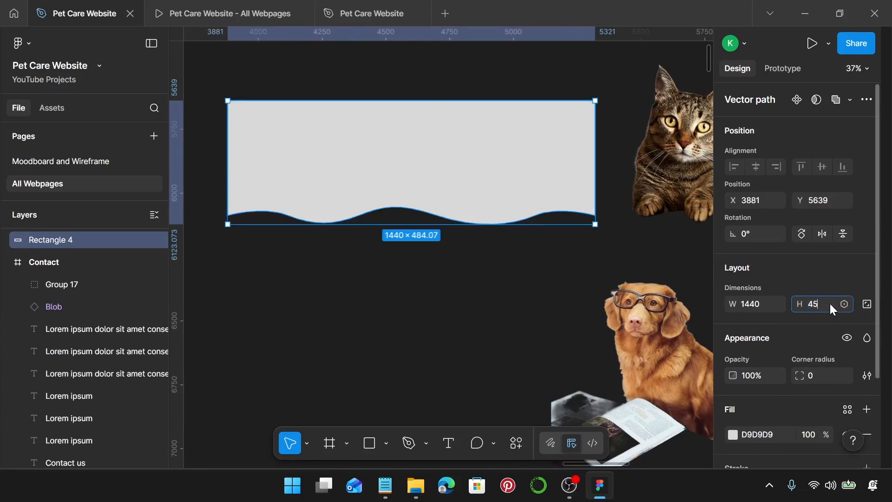
text(5)
key(Return)
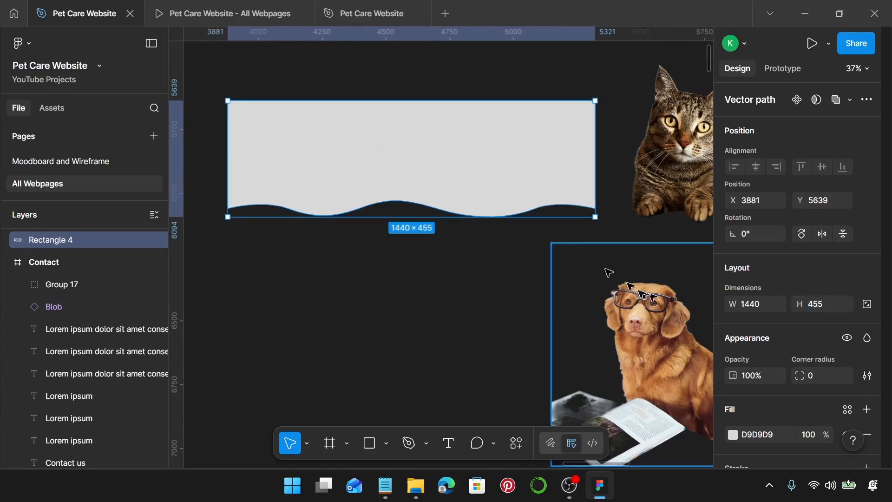
Step: Resize the cat image proportionally to a width of 975
scroll(618, 209, right, 3)
click(623, 189)
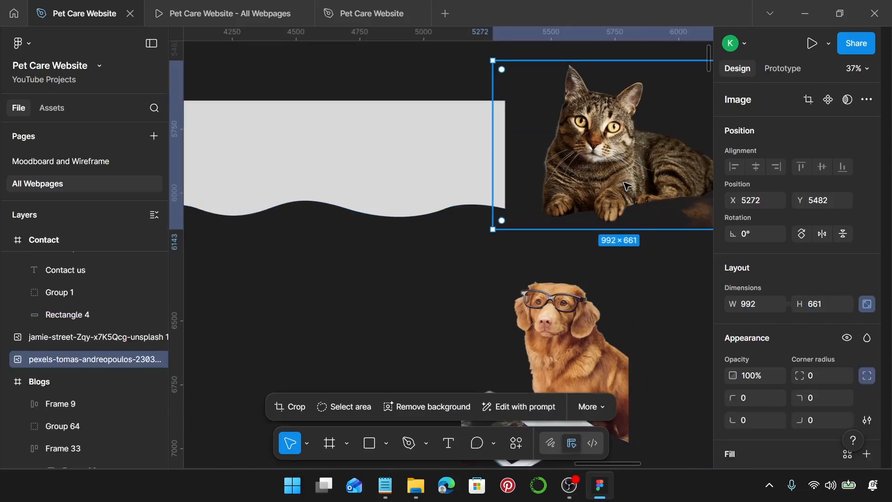
click(755, 302)
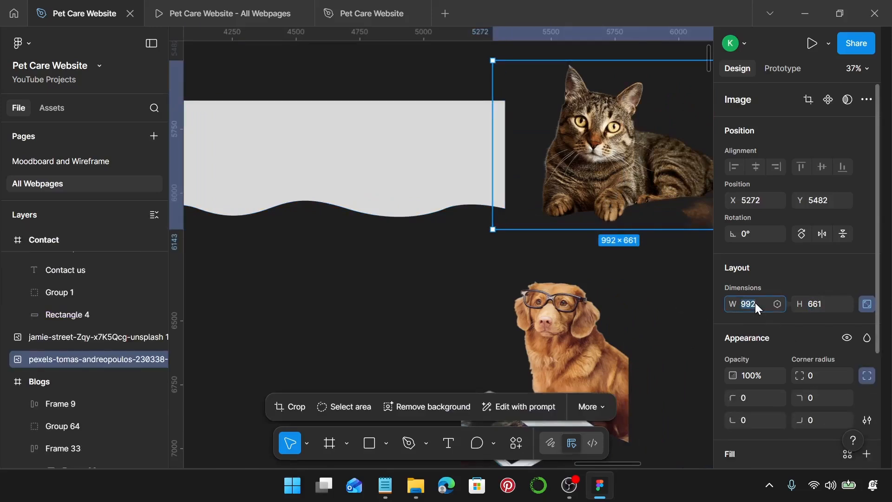
text(975)
key(Return)
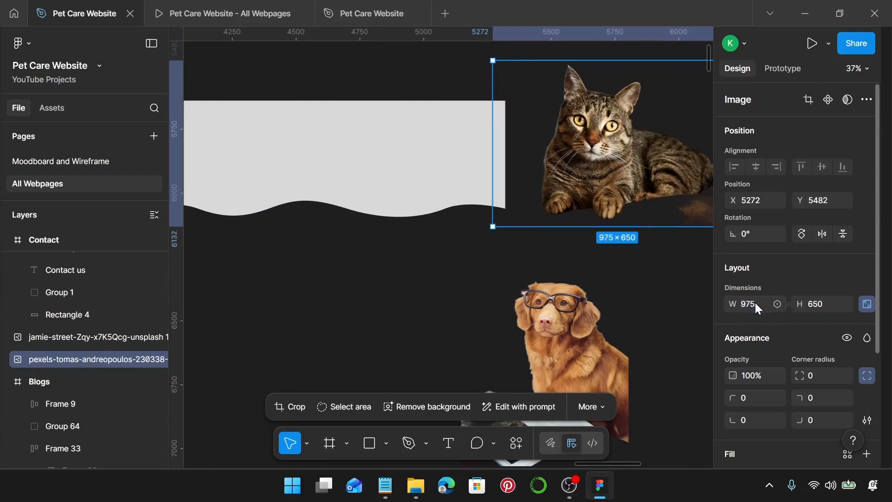
Step: Bring the grey wavy shape to the front of the layer order, with the cat image above it
click(438, 186)
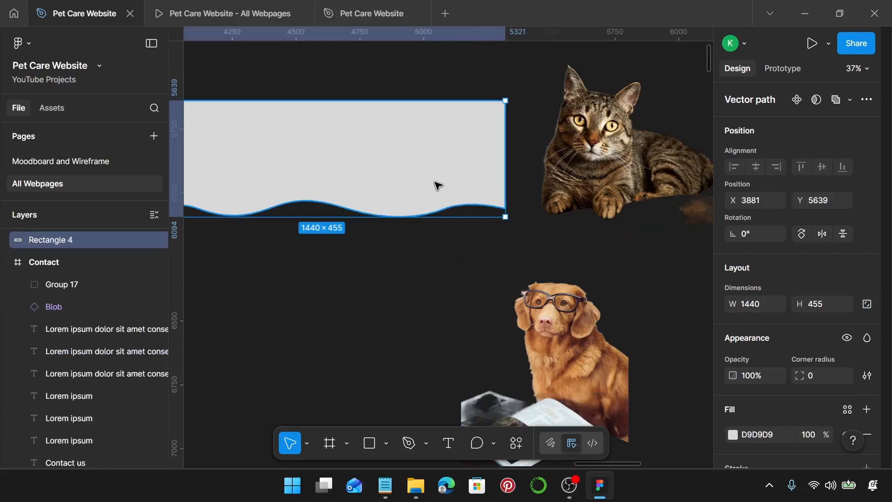
key(])
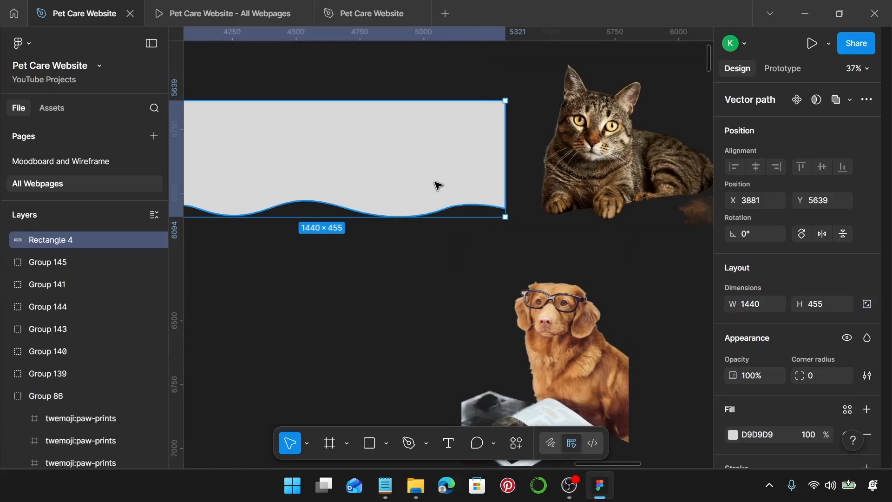
click(645, 176)
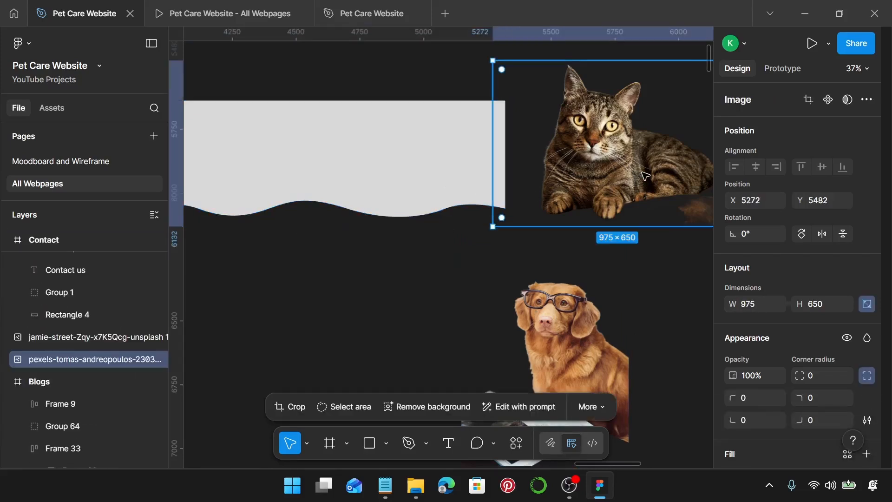
Step: Duplicate the grey wavy shape in place
click(384, 175)
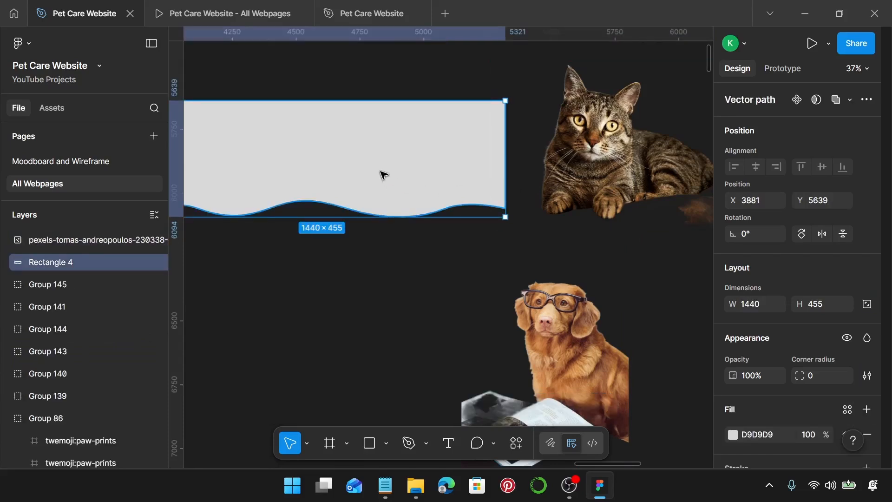
key(ctrl+d)
scroll(384, 176, left, 3)
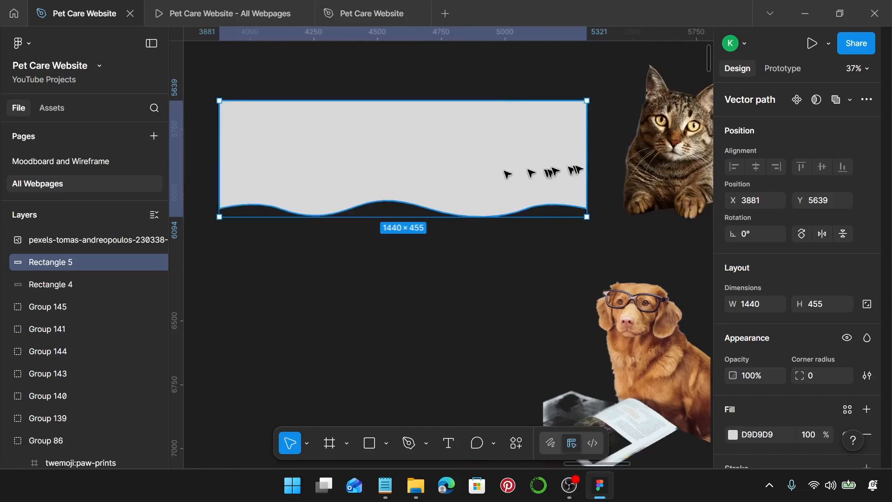
Step: Place the cat image over the right part of the wavy shape at X 4453, Y 5709
click(623, 167)
drag(658, 153, 485, 190)
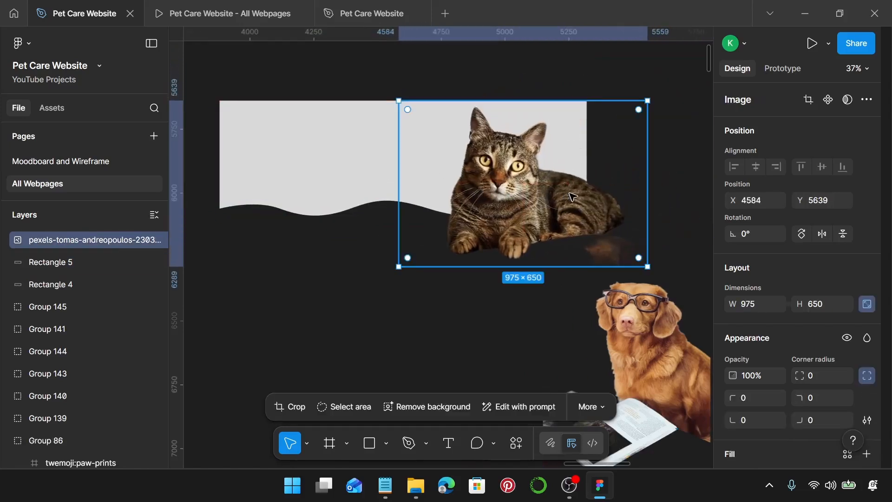
drag(573, 193, 540, 211)
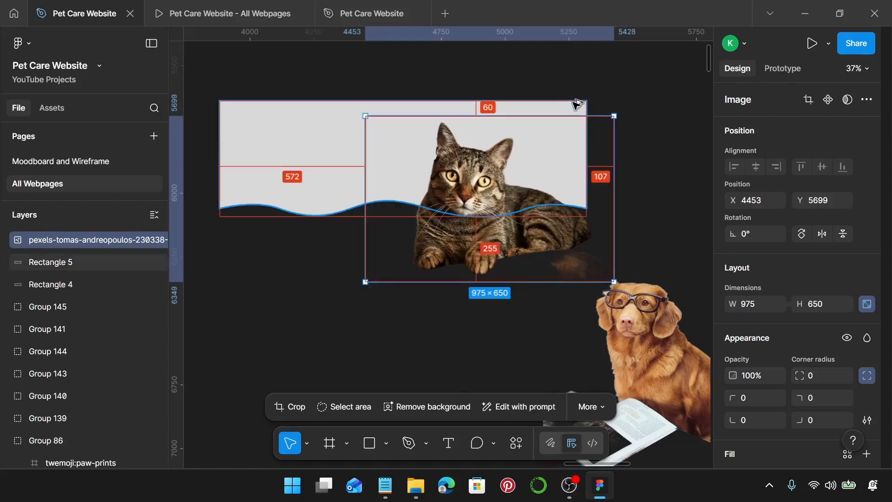
key(Down)
key(shift+Down)
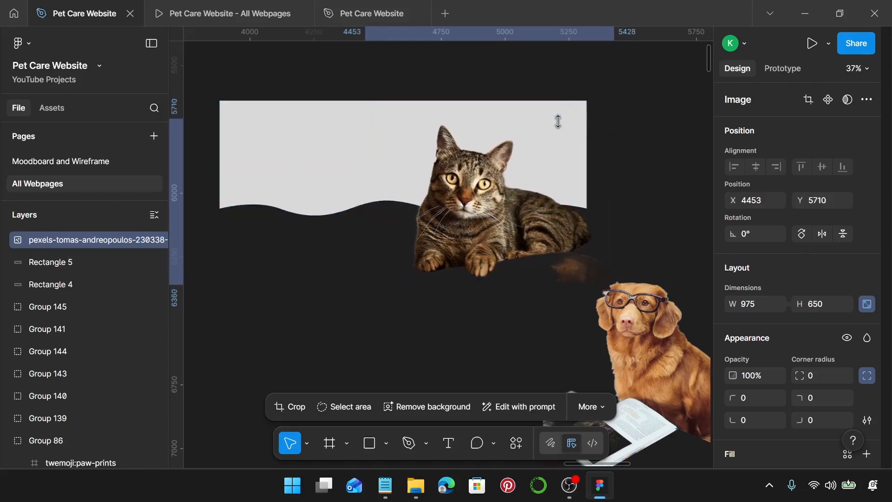
key(Down)
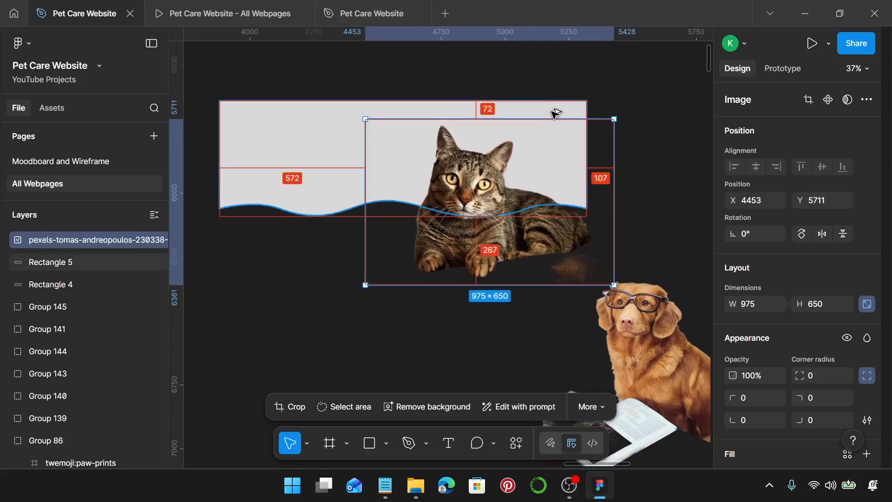
key(Up)
key(Up)
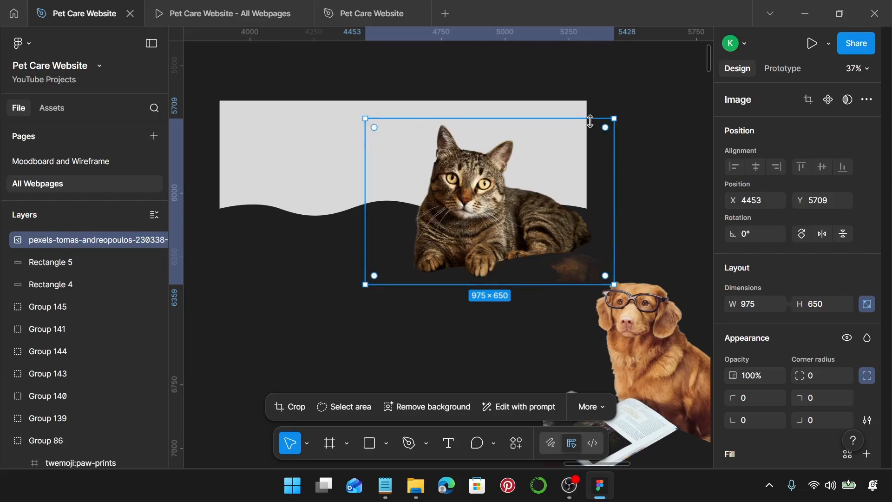
Step: Nudge the cat image horizontally to X 4492 and check its distances to the wavy shape
scroll(590, 122, down, 2)
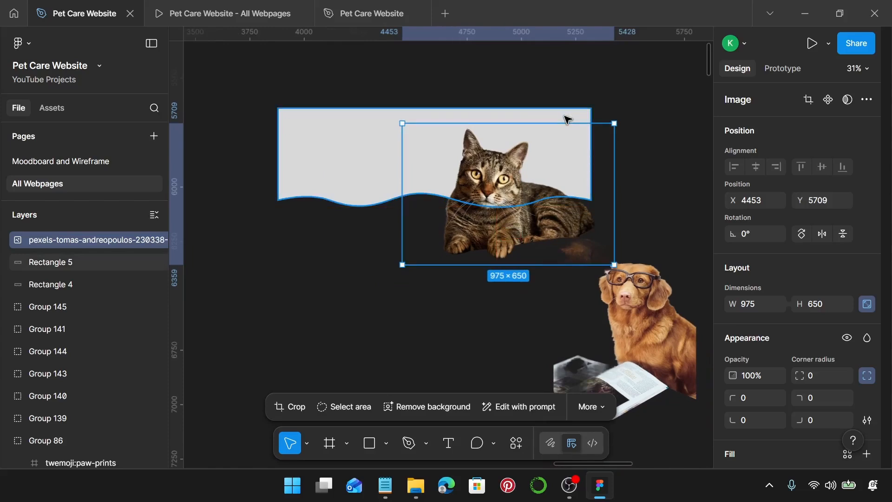
key(Right)
key(Right)
key(Right)
key(Right)
key(Right)
key(Right)
key(Right)
key(Right)
key(Right)
key(Right)
key(Right)
key(Right)
key(Right)
key(Right)
key(Right)
key(Right)
key(Right)
key(Right)
key(Right)
key(Right)
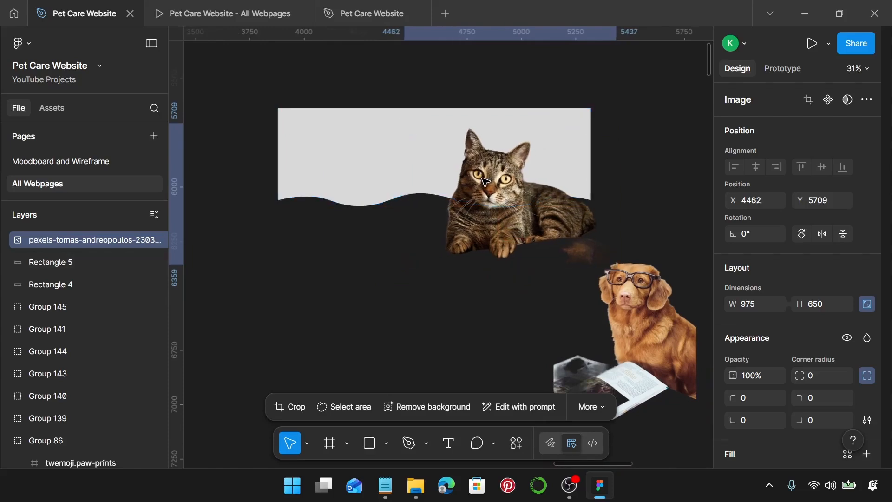
key(Right)
key(Right)
key(Right)
key(Right)
key(Right)
key(Right)
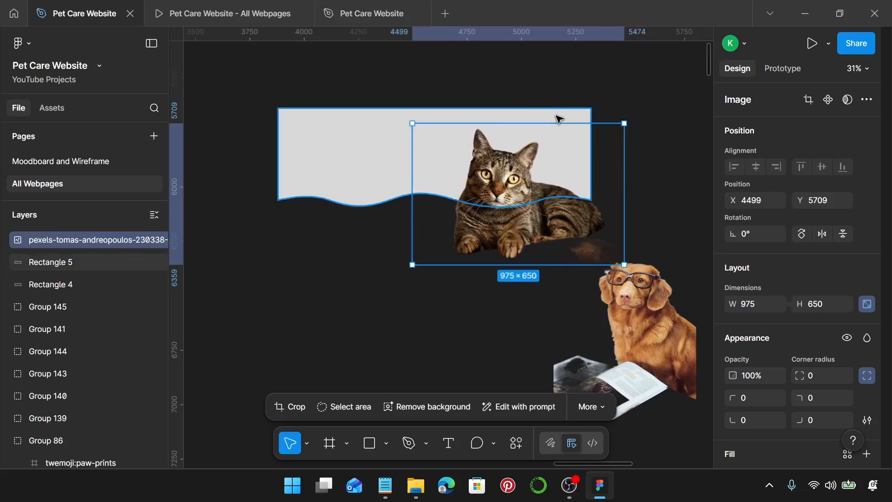
key(Left)
key(Left)
key(Left)
key(Left)
key(Left)
key(Left)
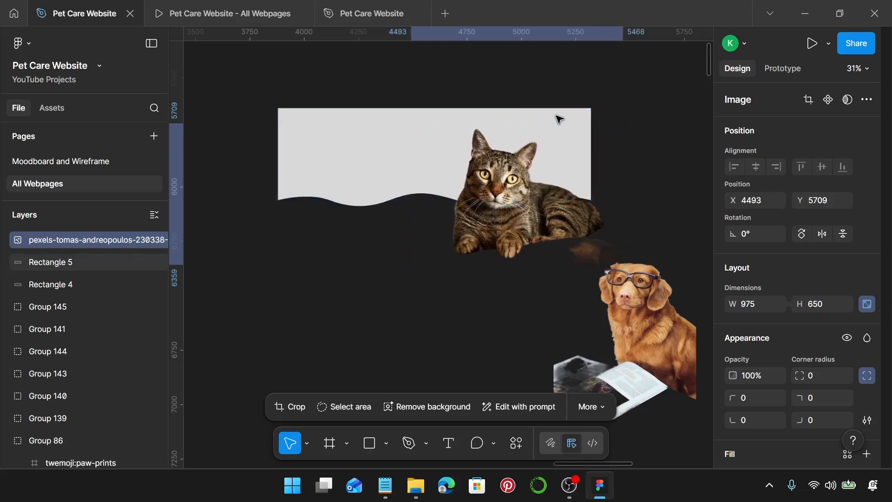
key(Left)
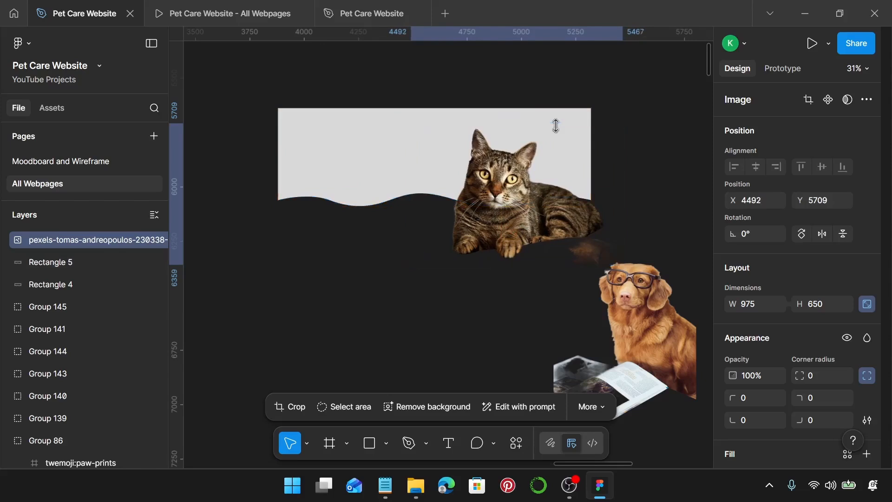
key(alt)
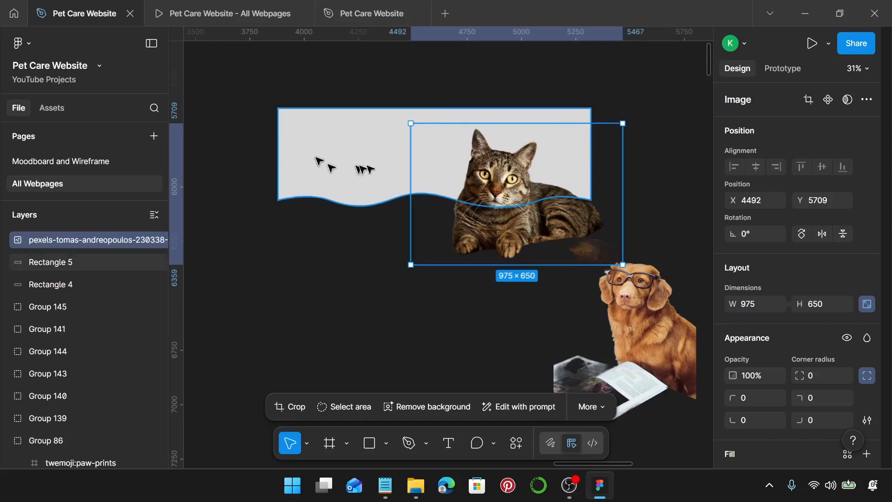
Step: Mask the cat image with the duplicated wavy shape, Rectangle 5
click(79, 264)
shift+click(77, 241)
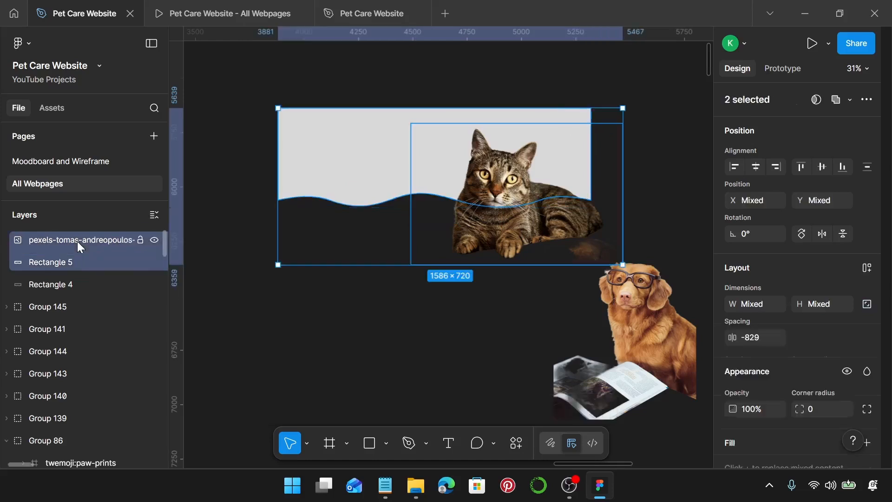
right_click(76, 260)
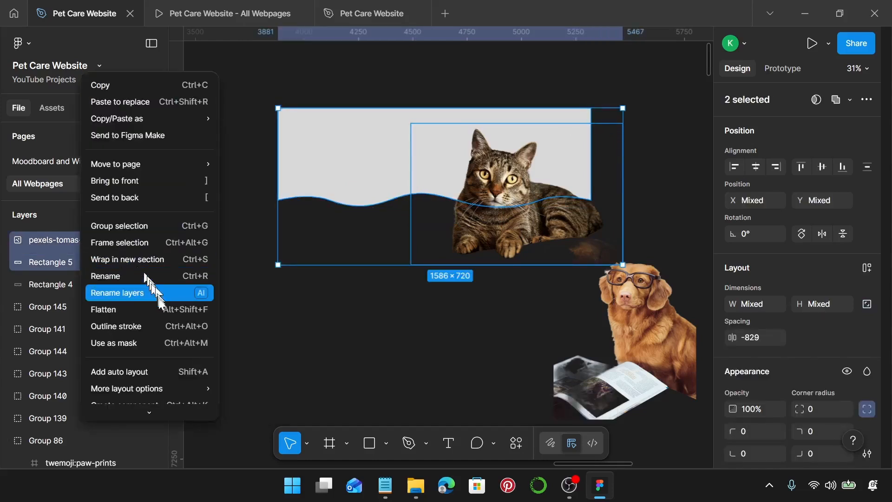
click(160, 342)
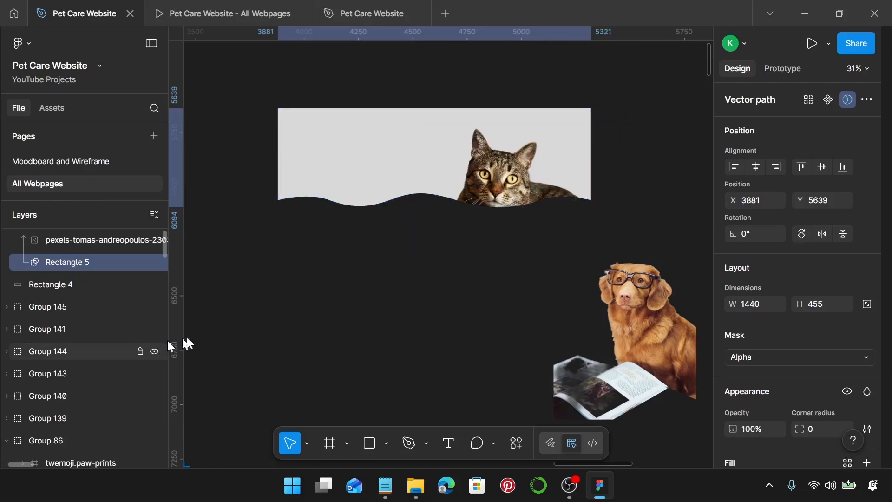
Step: Copy the properties of the Blogs hero's wavy shape, Rectangle 4, onto the grey wavy Rectangle 4 behind the masked cat
ctrl+scroll(321, 223, down, 3)
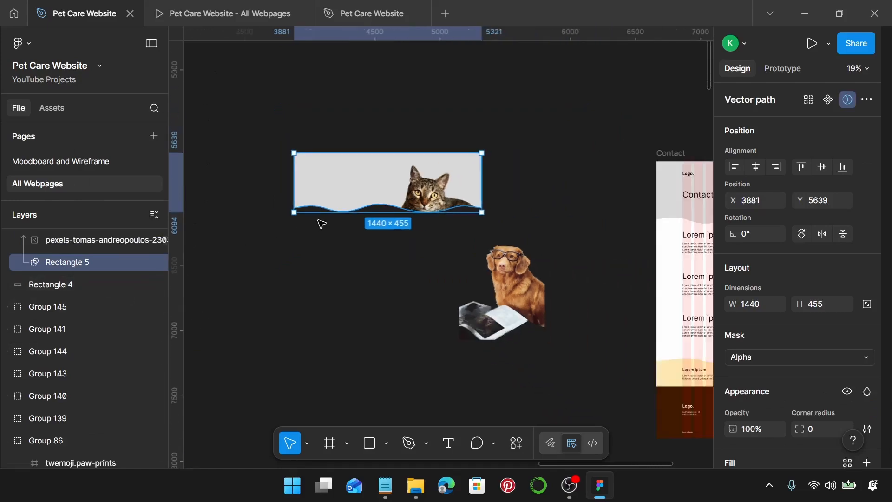
scroll(321, 224, left, 6)
ctrl+scroll(322, 222, up, 3)
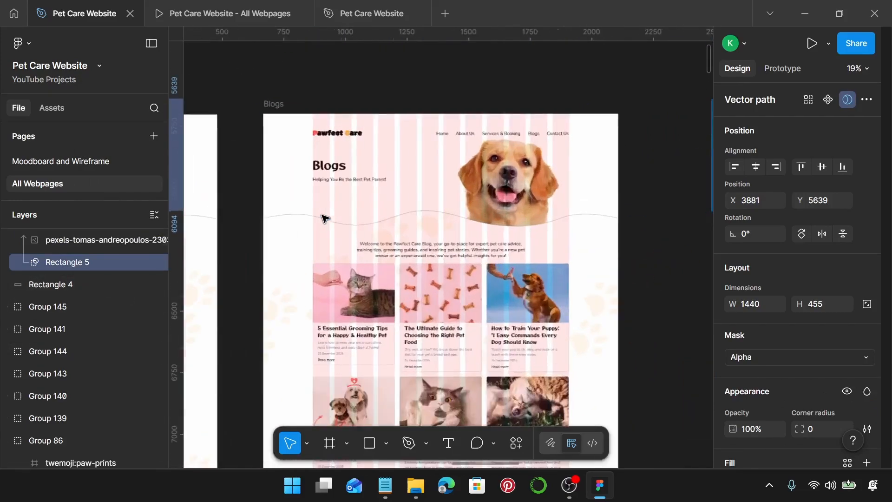
click(289, 207)
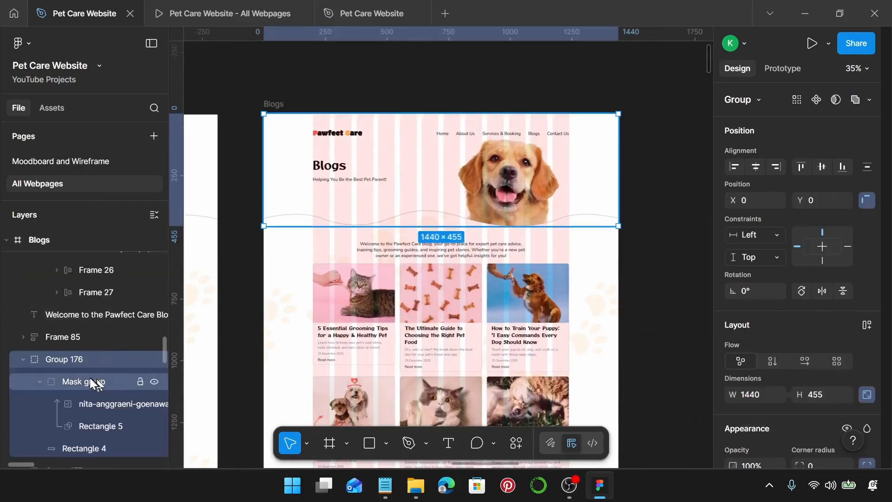
scroll(86, 402, down, 3)
click(103, 378)
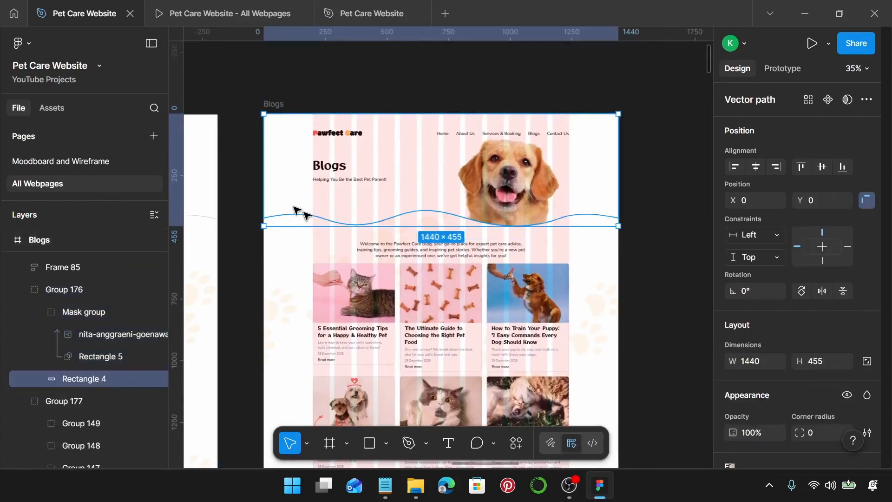
key(ctrl+alt+c)
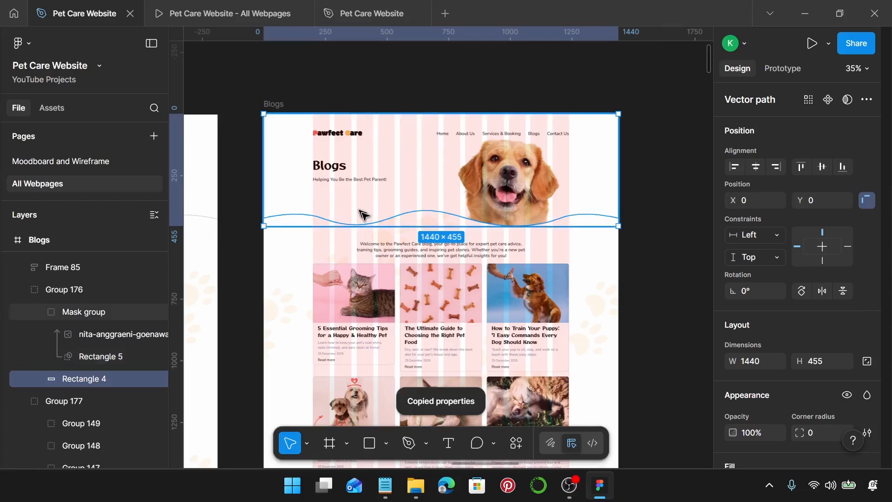
ctrl+scroll(364, 215, down, 3)
scroll(363, 214, right, 10)
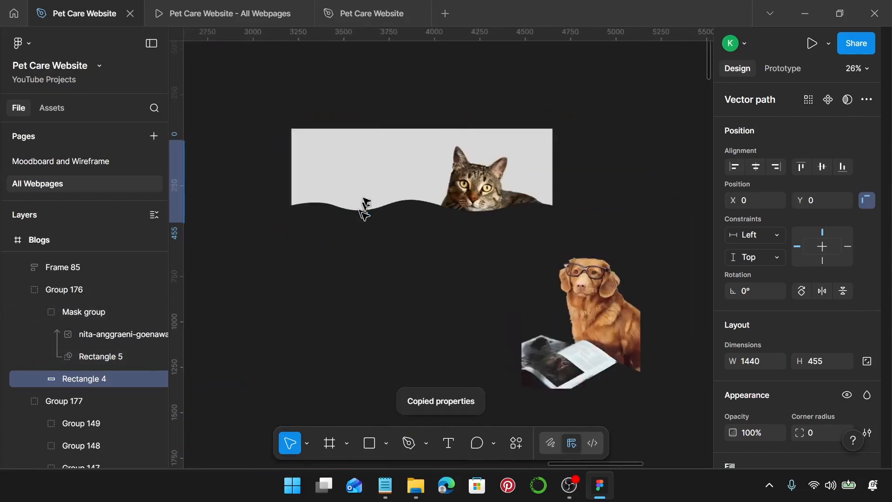
click(334, 193)
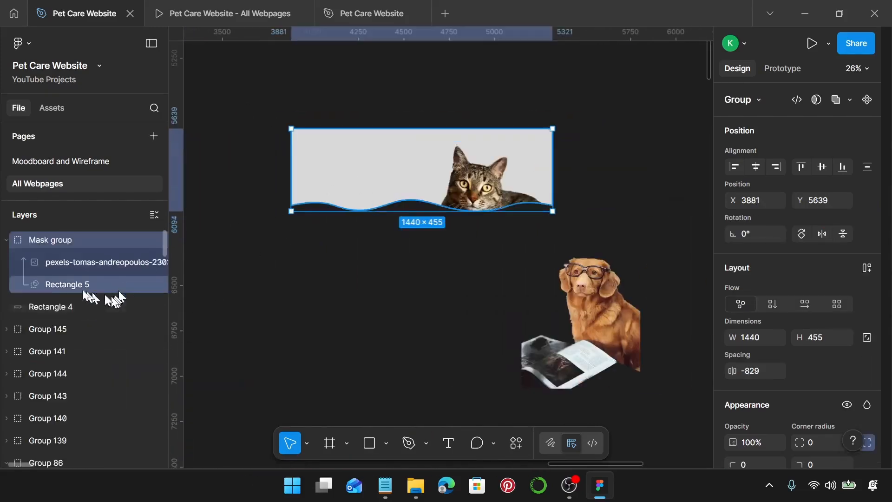
click(35, 308)
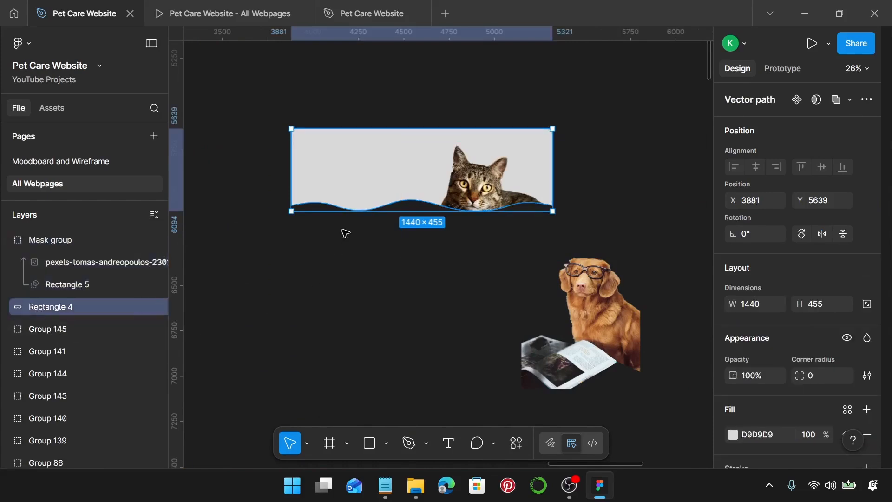
key(ctrl+alt+v)
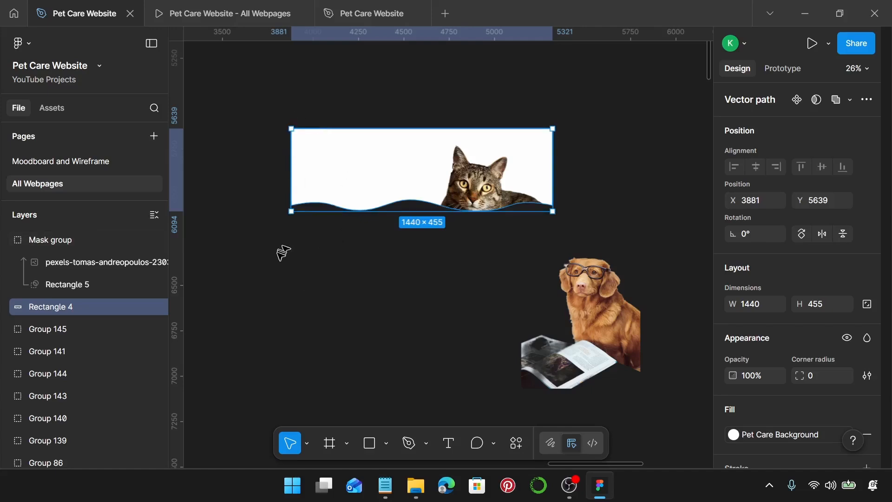
click(407, 167)
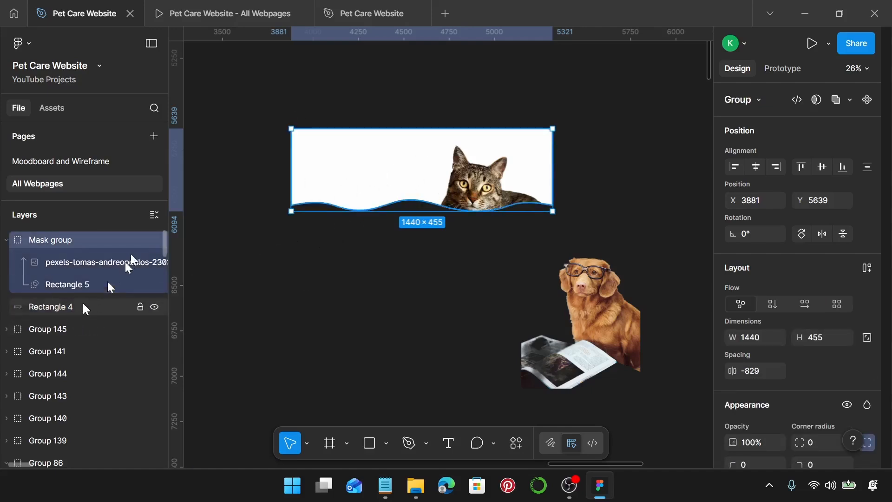
click(52, 308)
click(216, 311)
drag(247, 75, 629, 377)
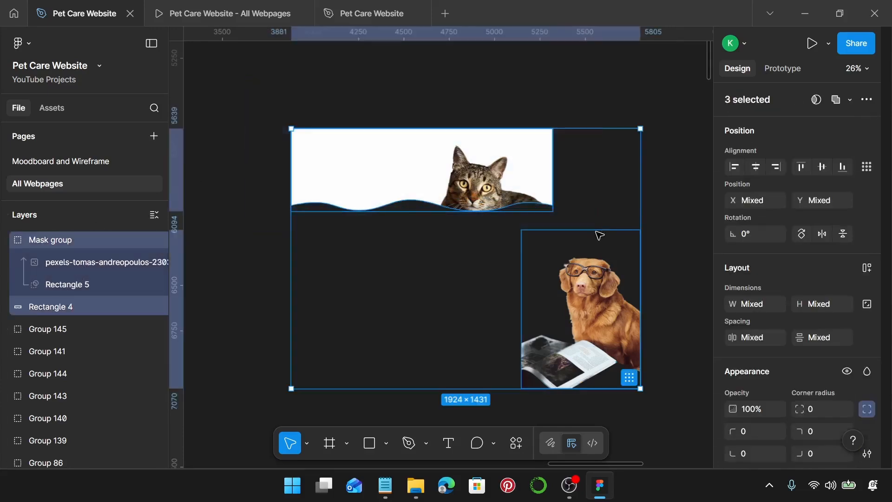
click(61, 310)
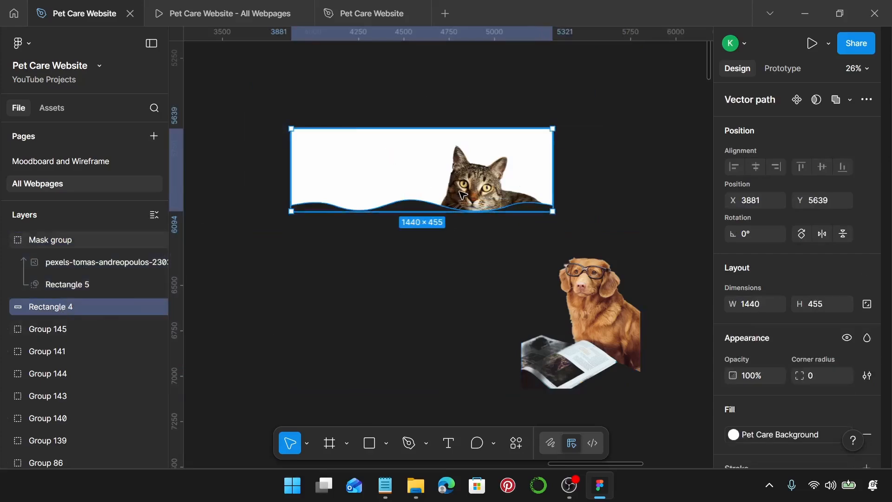
drag(242, 92, 142, 423)
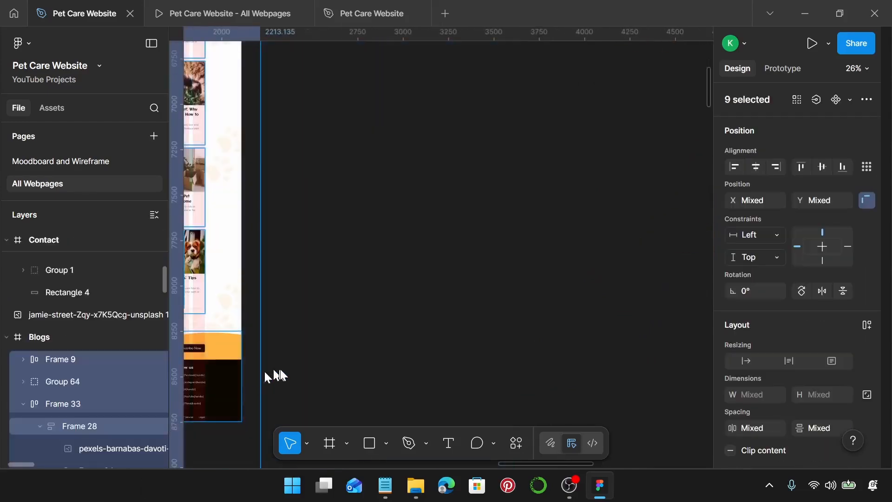
scroll(472, 260, down, 5)
scroll(465, 272, up, 2)
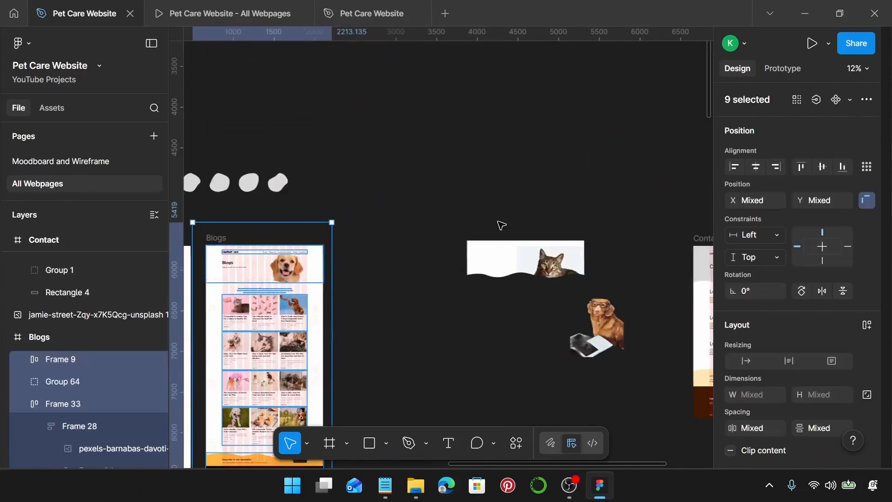
Step: Group the masked cat image with the white wavy shape and lock the group's aspect ratio
click(472, 203)
drag(450, 212, 620, 285)
scroll(619, 285, up, 5)
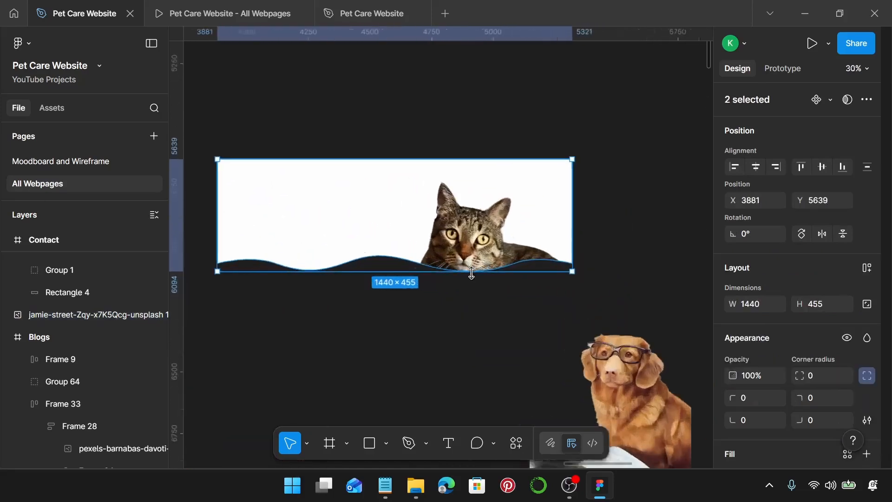
scroll(471, 274, up, 2)
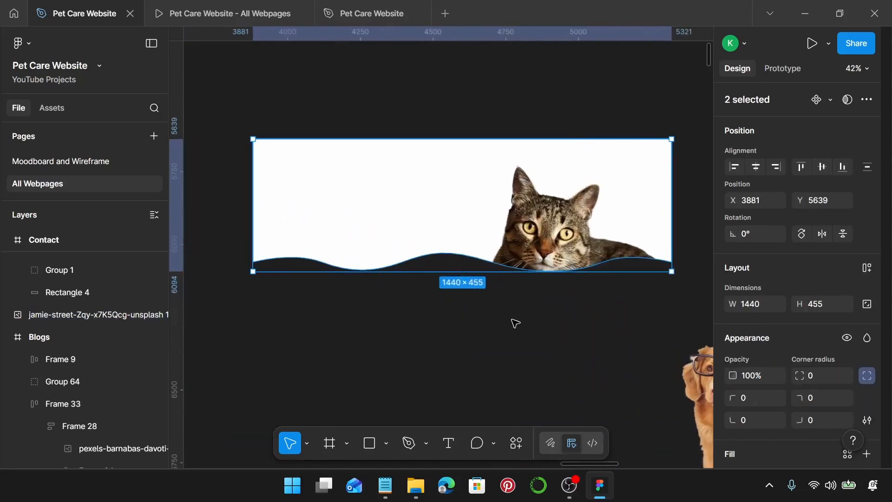
scroll(505, 316, down, 2)
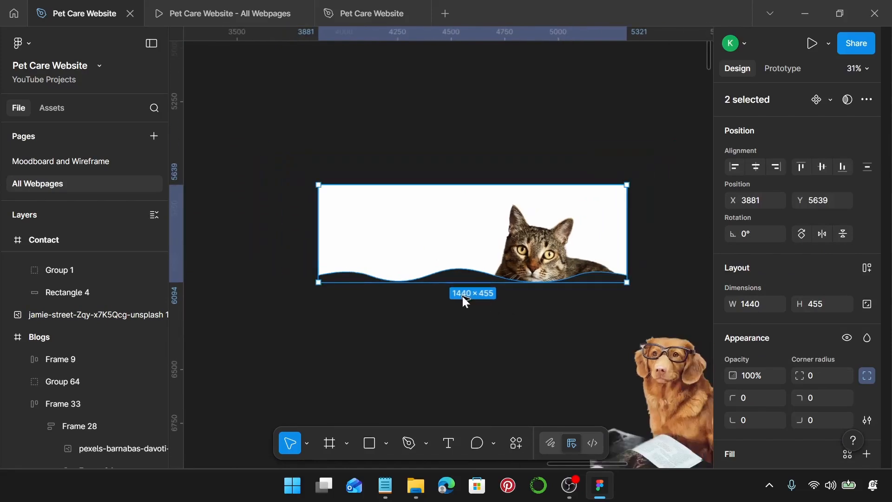
key(ctrl+g)
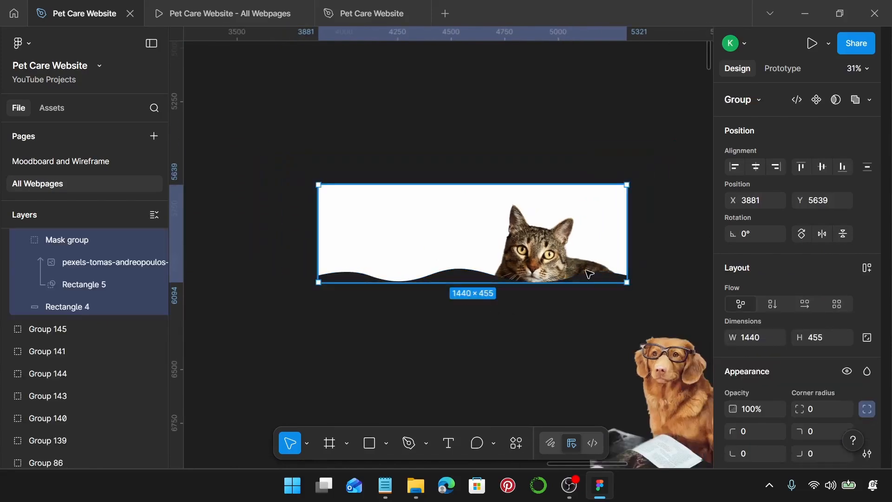
click(867, 339)
Step: Cut the cat hero group and use it to replace the grey wavy shape at the top of the Contact page
key(Delete)
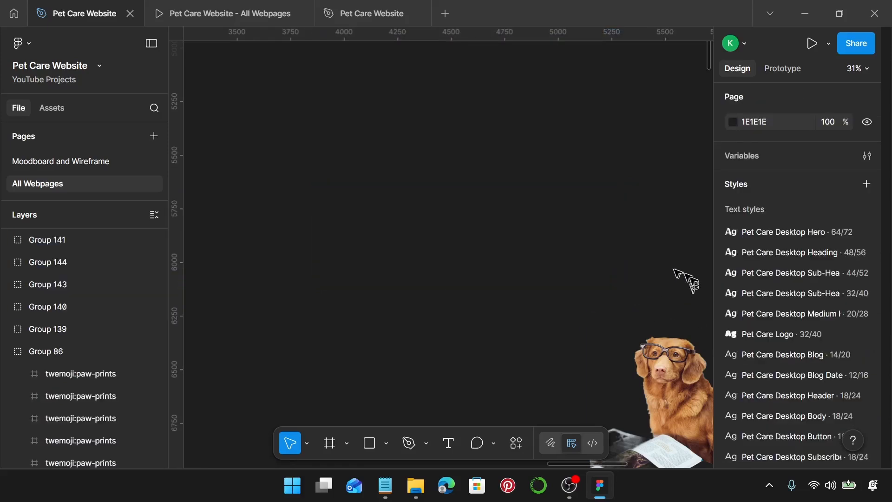
ctrl+scroll(647, 263, down, 2)
scroll(649, 264, right, 5)
scroll(649, 264, right, 4)
click(608, 275)
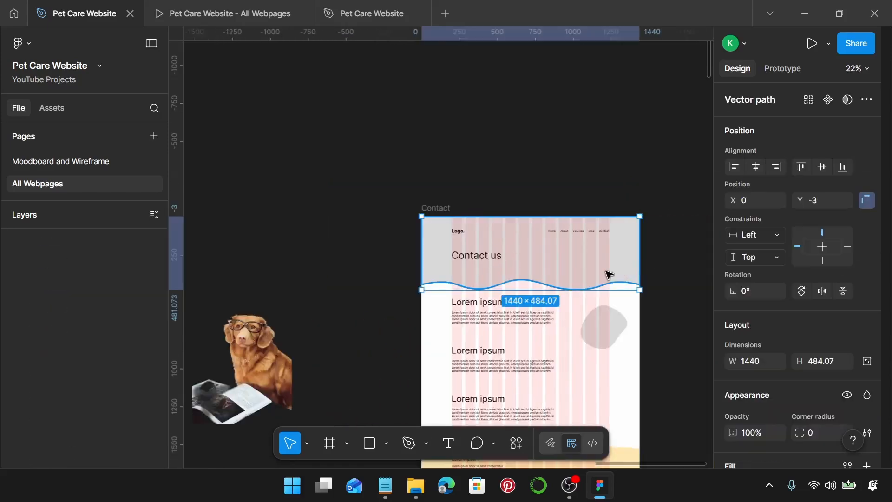
key(ctrl+shift+r)
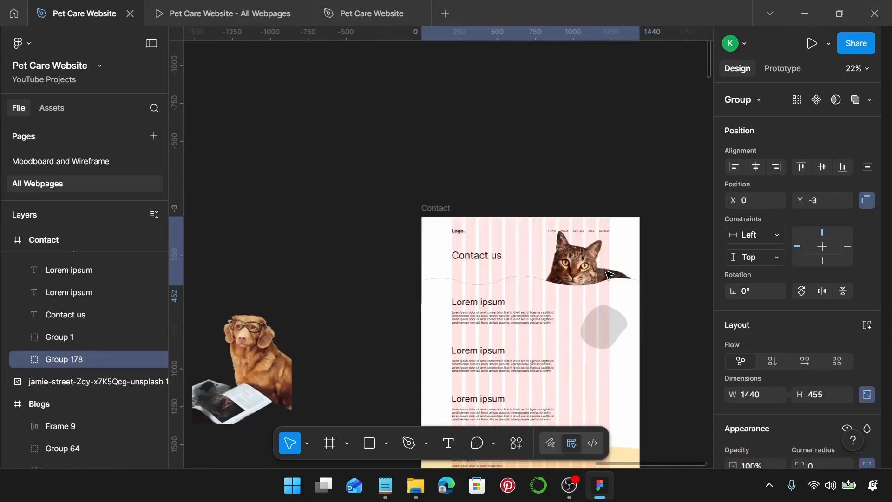
Step: Nudge the cat hero group down to Y 0 so it aligns with the Contact frame's upper edge
ctrl+scroll(607, 271, up, 10)
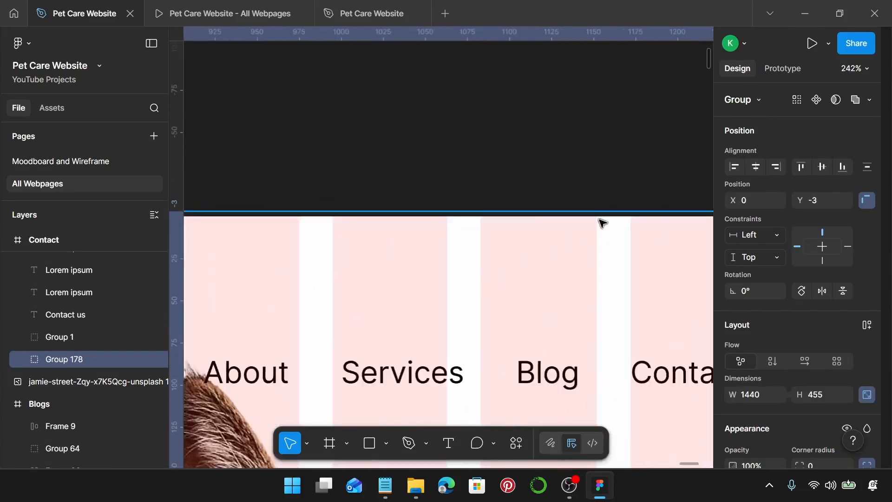
scroll(603, 224, up, 4)
key(Down)
key(Down)
key(Down)
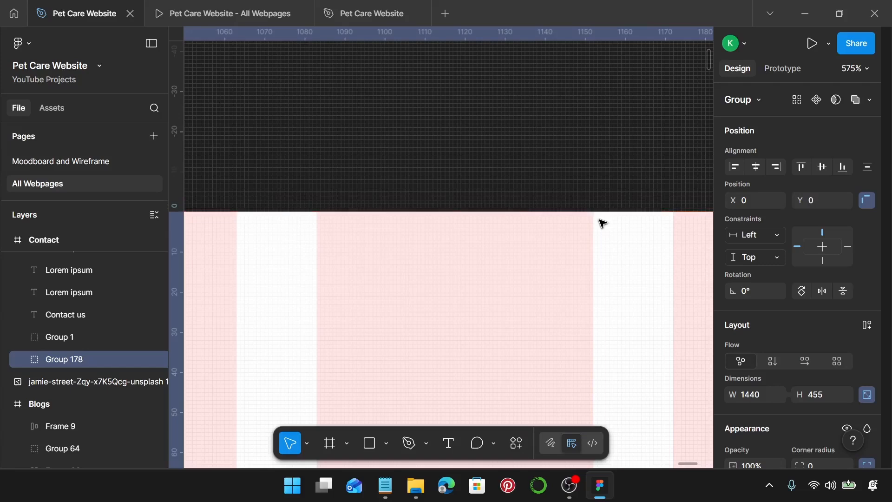
Step: Copy the Pawfect Care navigation header, Frame 9, from the Blogs page
scroll(603, 223, down, 14)
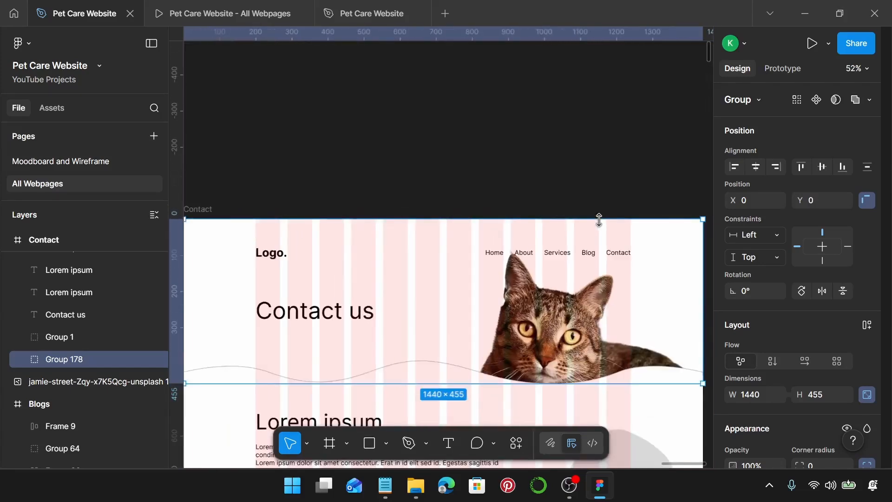
scroll(600, 220, down, 2)
scroll(599, 220, left, 10)
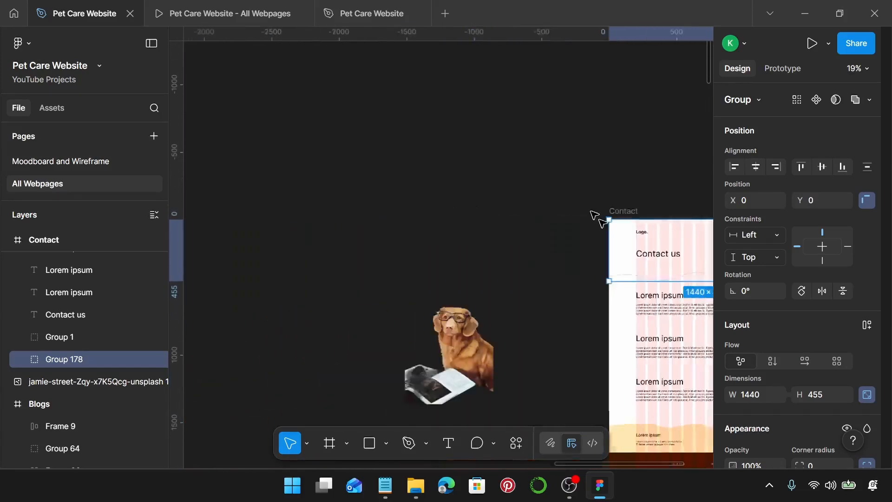
scroll(599, 224, left, 3)
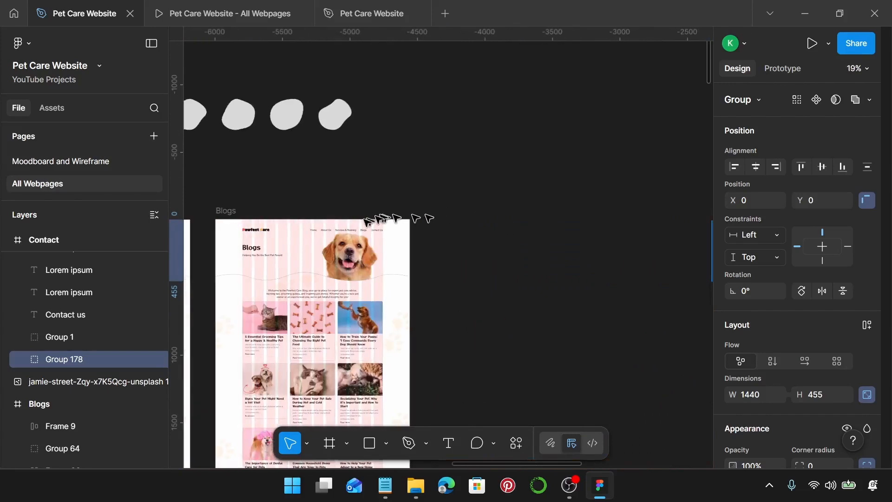
click(337, 230)
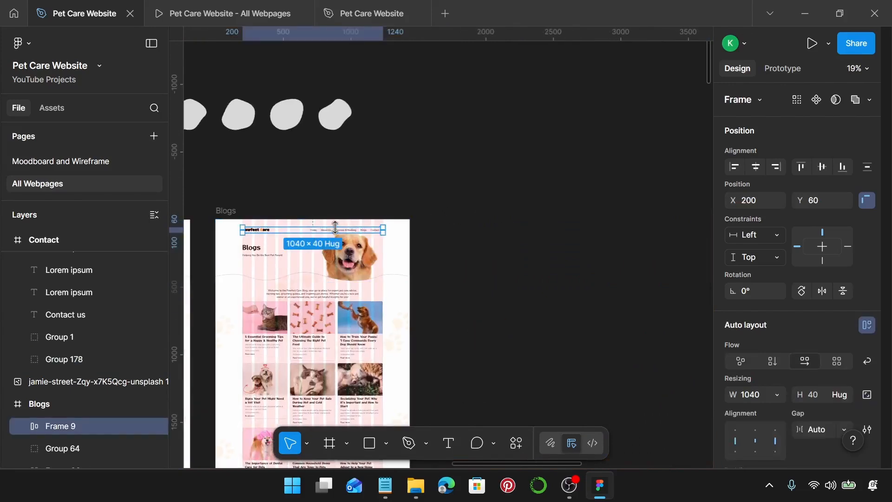
Step: Delete the placeholder logo text and the placeholder navigation links from the Contact page's header
scroll(381, 249, right, 12)
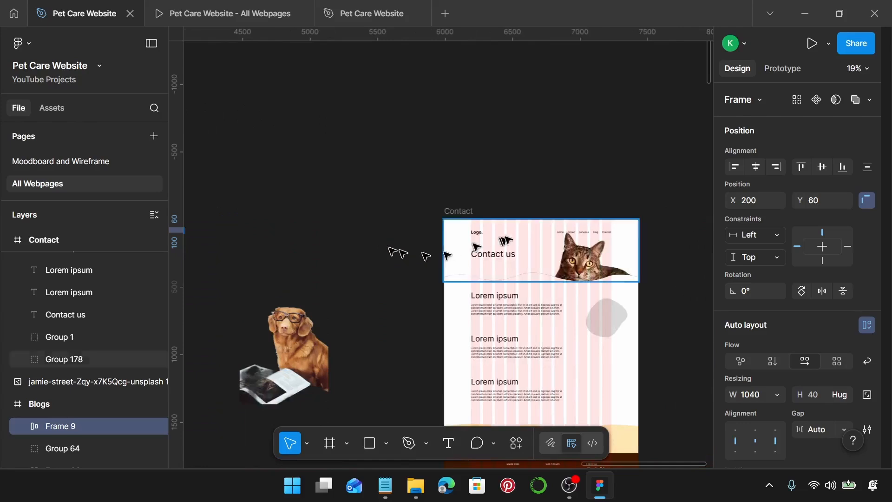
click(484, 235)
double_click(478, 233)
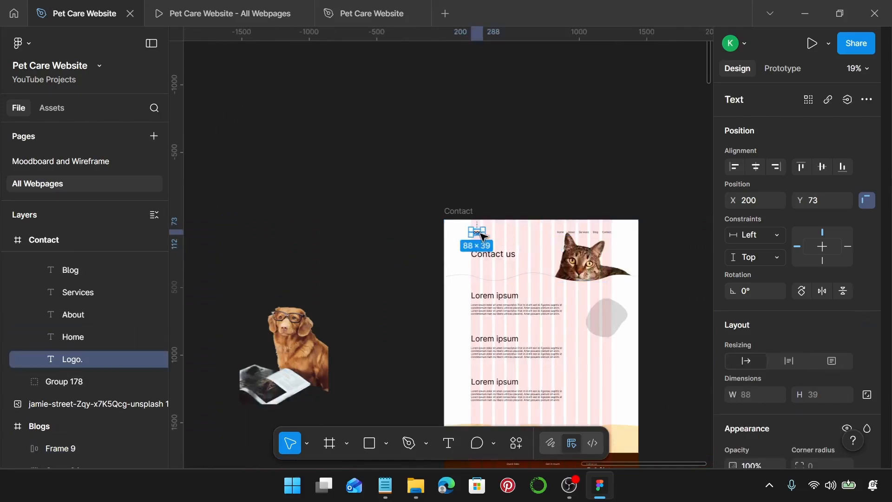
key(Delete)
click(559, 234)
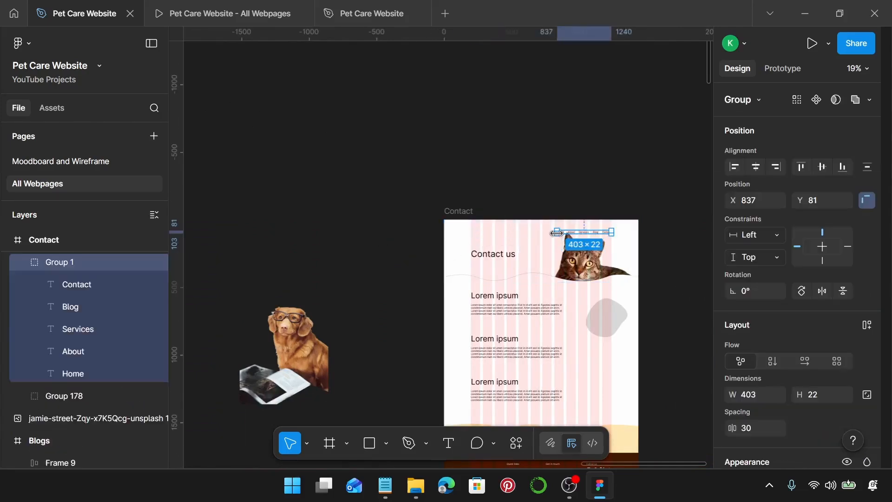
key(Delete)
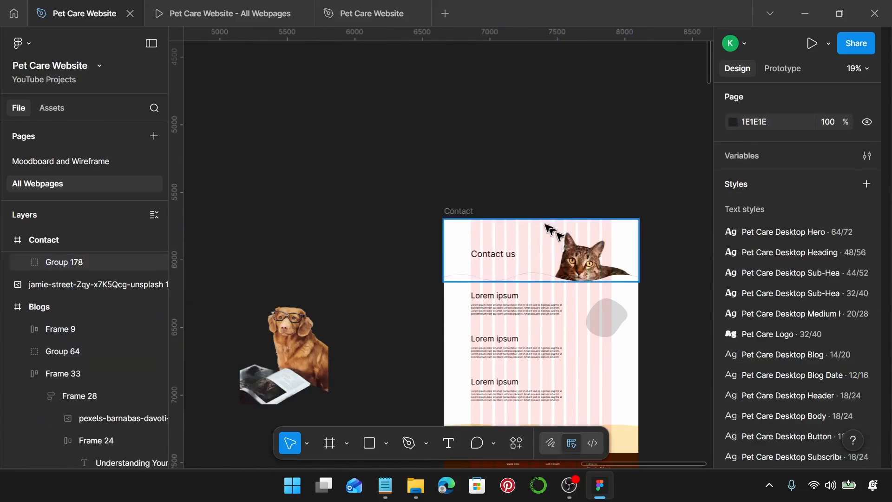
Step: Paste the copied navigation header into the Contact frame at X 200, Y 60
double_click(465, 213)
click(519, 211)
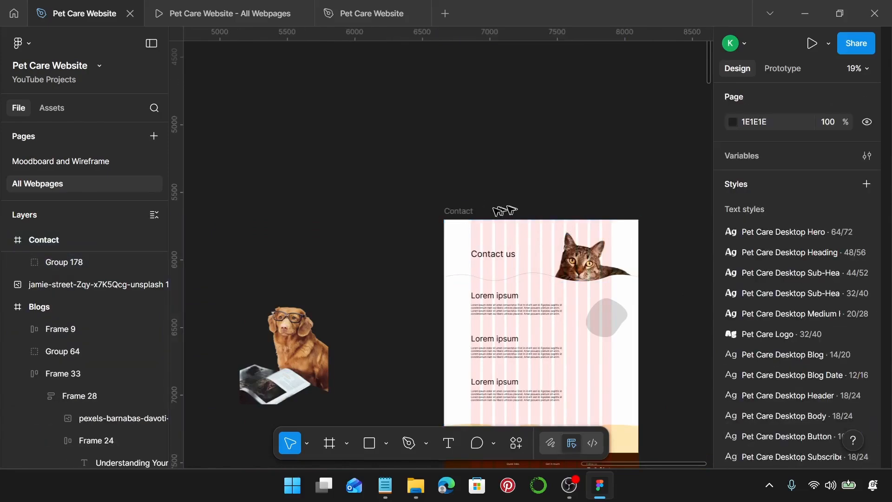
click(476, 211)
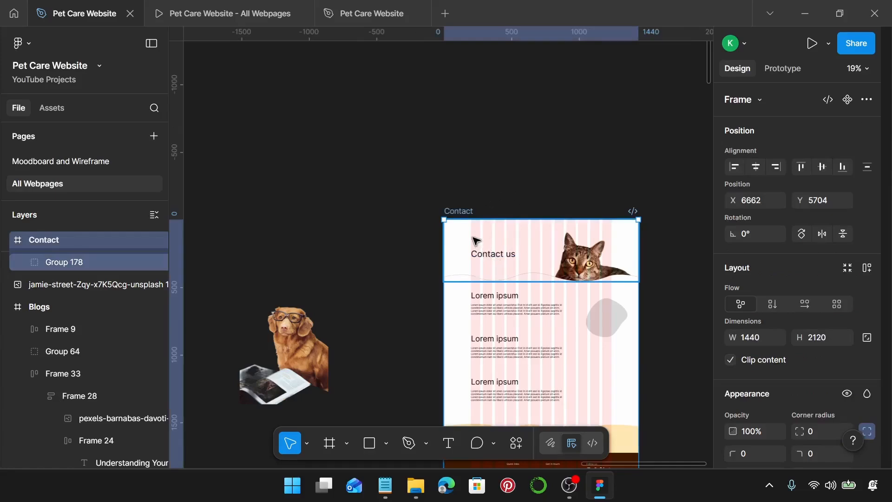
key(ctrl+v)
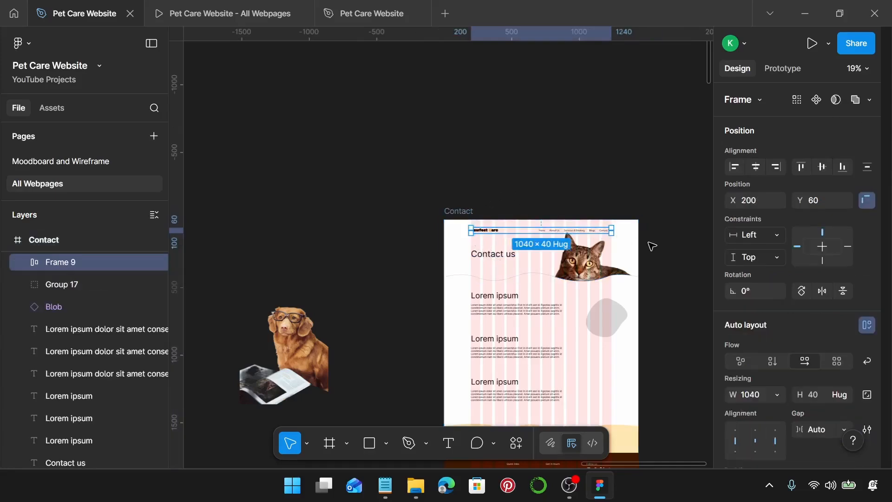
scroll(646, 244, up, 10)
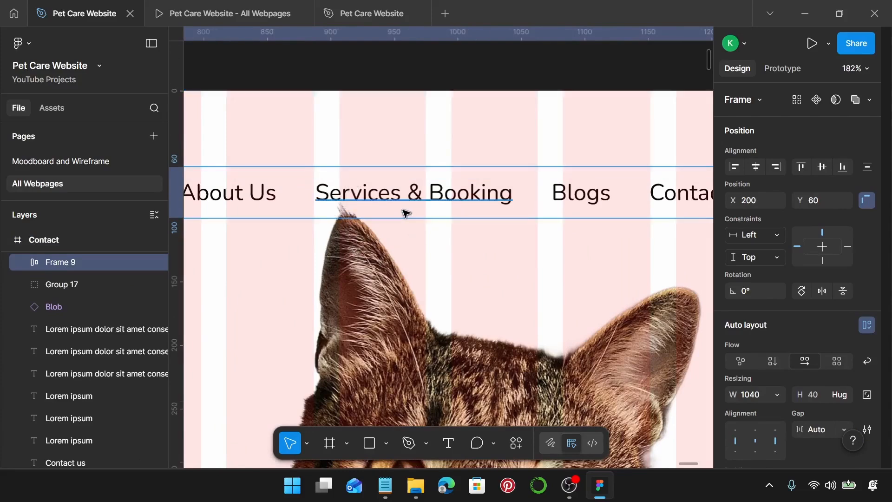
scroll(406, 212, down, 5)
scroll(406, 211, down, 3)
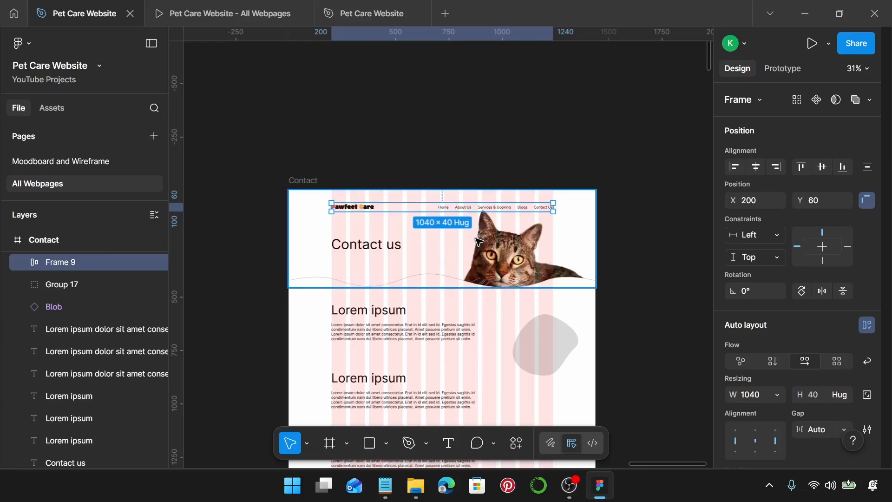
scroll(479, 241, up, 8)
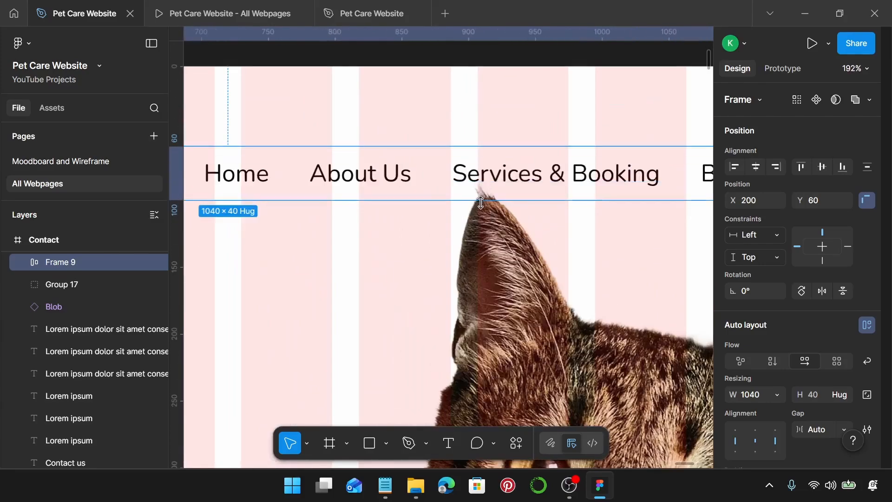
scroll(541, 191, down, 7)
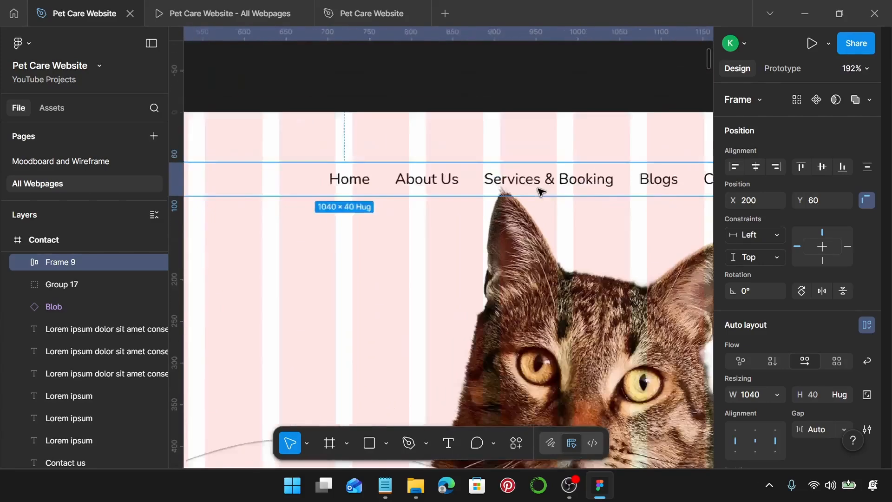
click(488, 325)
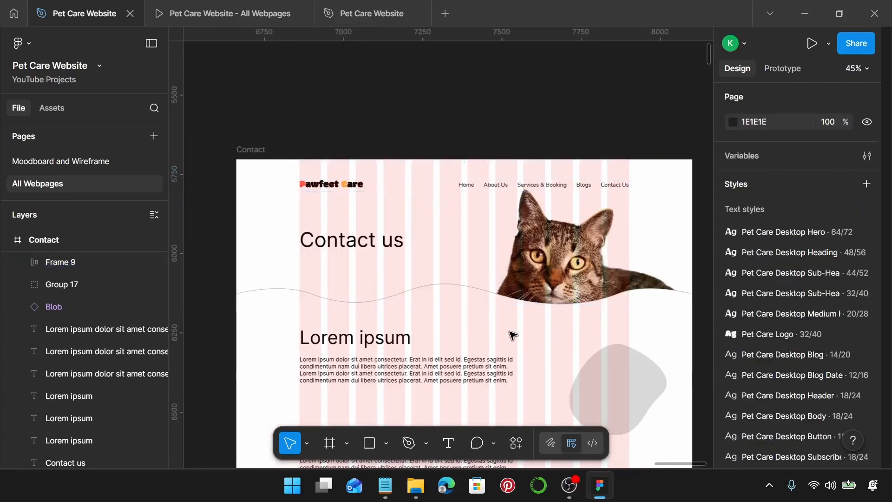
Step: Apply the 48/56 Pet Care Desktop Heading text style to the "Contact us" title in the Contact page's hero
scroll(511, 335, left, 2)
click(393, 255)
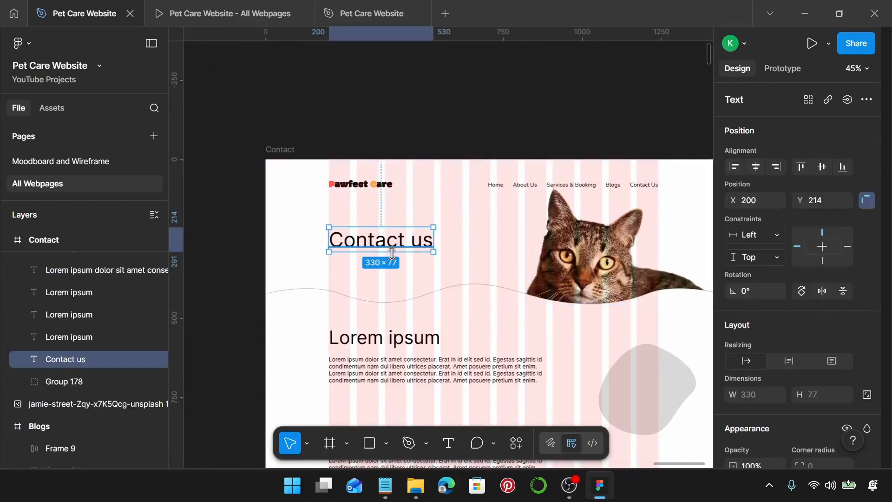
scroll(393, 254, up, 1)
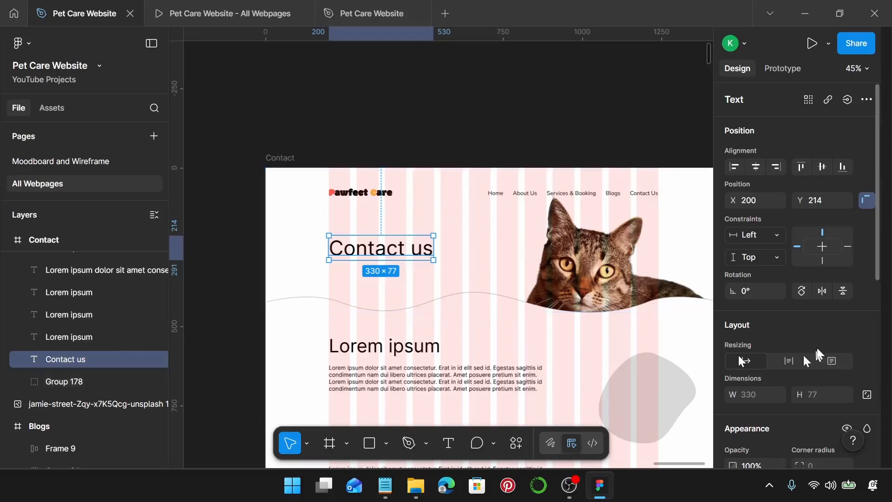
scroll(796, 337, down, 3)
scroll(864, 290, down, 2)
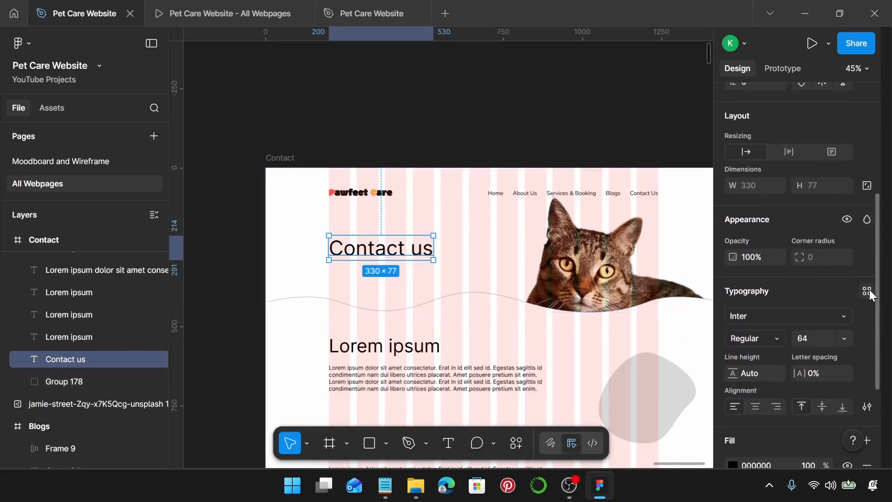
click(867, 291)
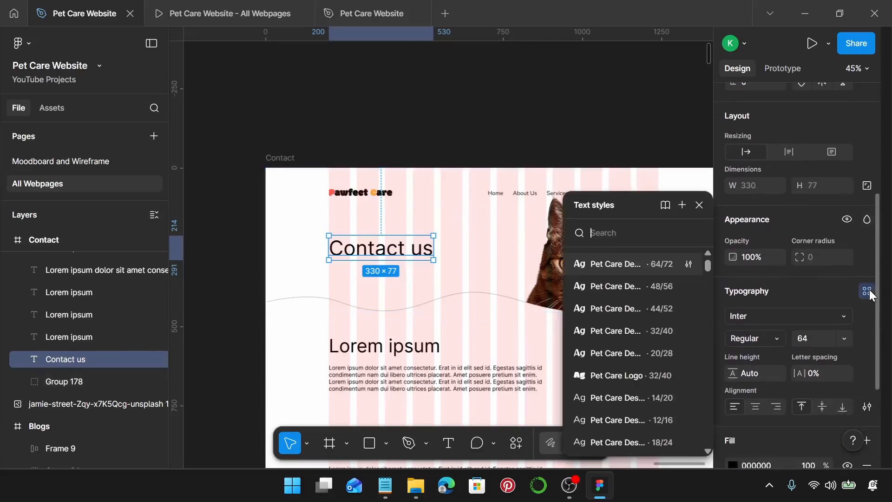
click(650, 288)
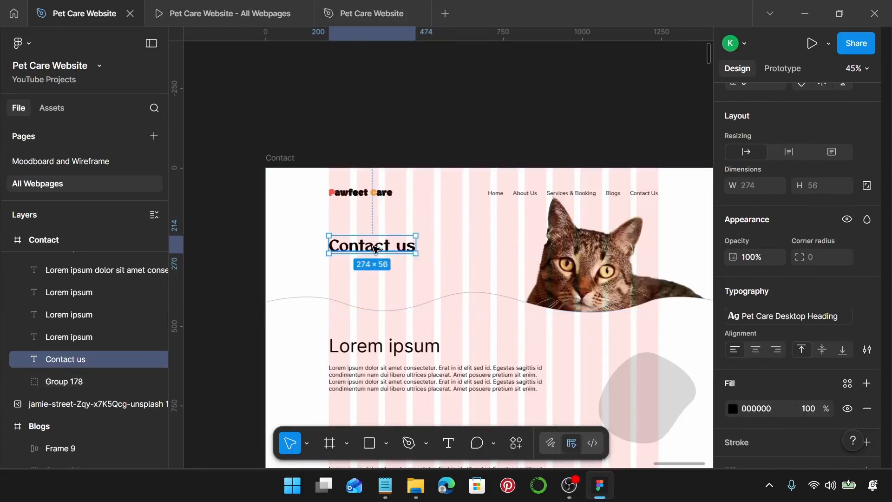
Step: Duplicate the "Contact us" title just below itself and apply the Pet Care Desktop Body text style to the copy
scroll(367, 254, up, 4)
scroll(368, 253, up, 4)
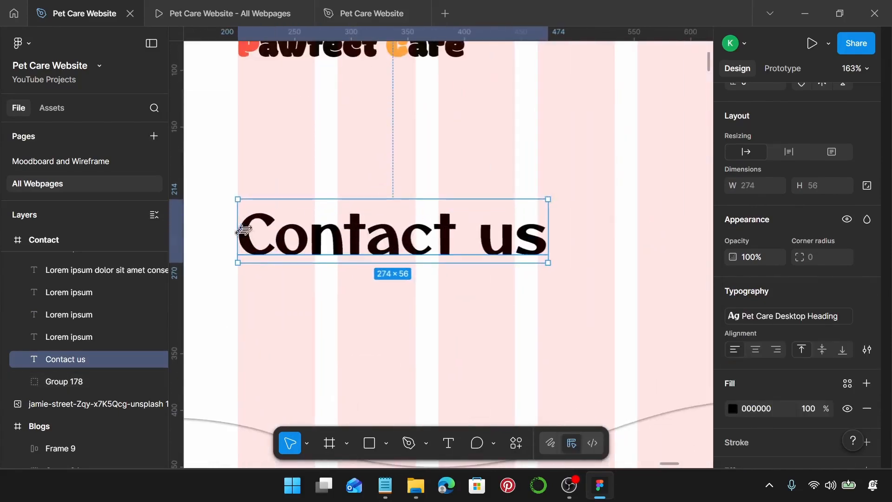
drag(371, 235, 374, 279)
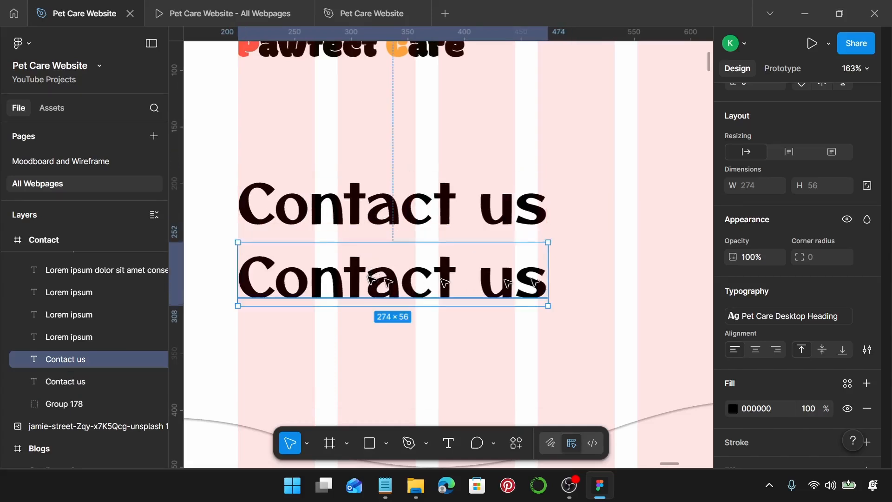
scroll(837, 219, down, 3)
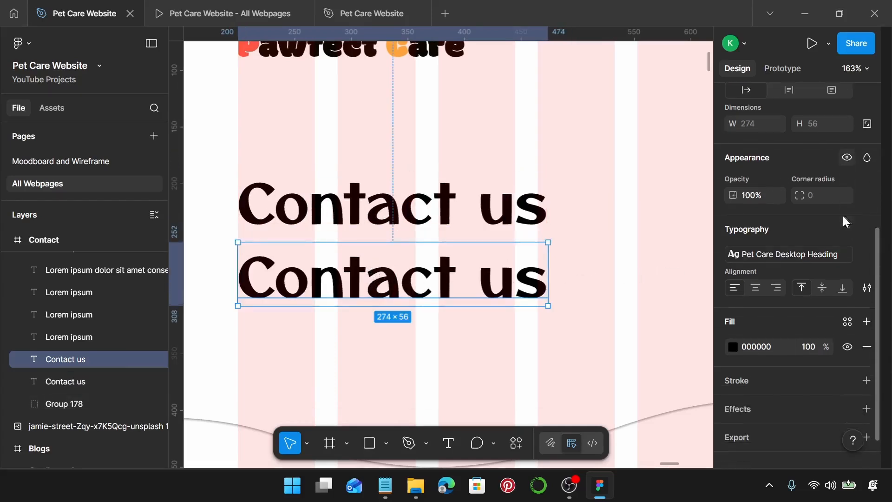
click(814, 237)
scroll(637, 339, up, 5)
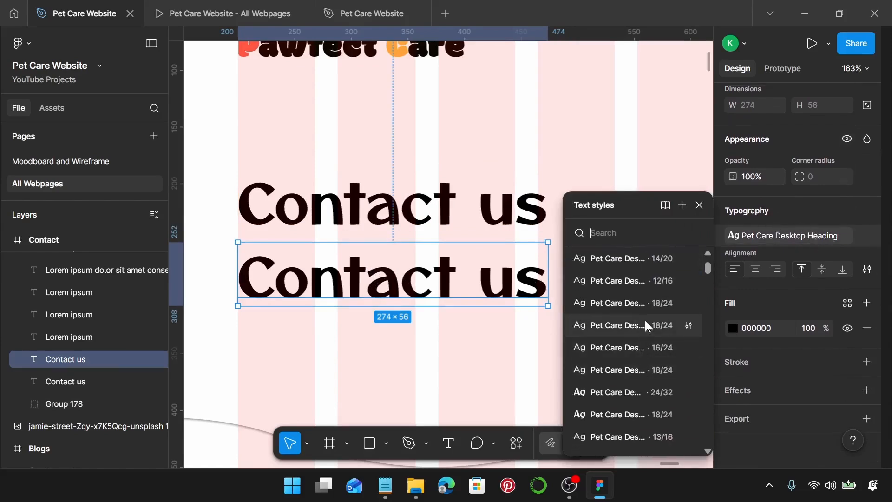
click(645, 320)
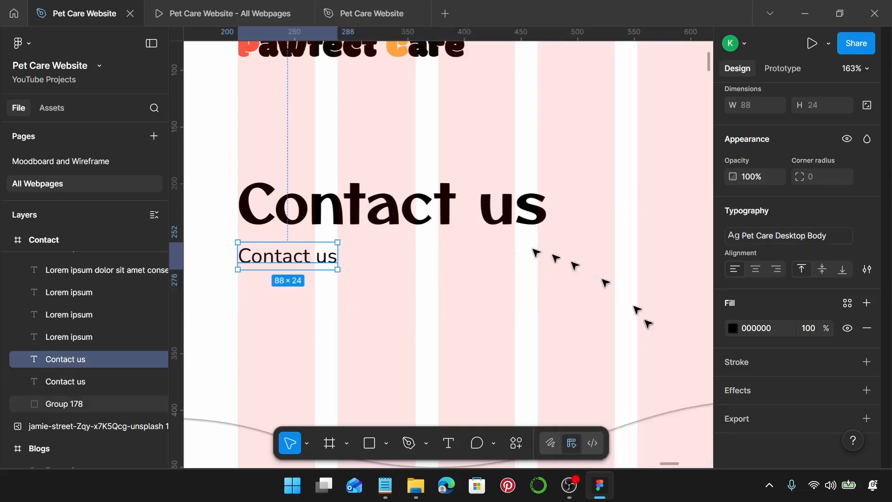
Step: Switch to Notepad and copy the line "We're Here for You & Your Pets!" from the Contact Us page notes
click(386, 486)
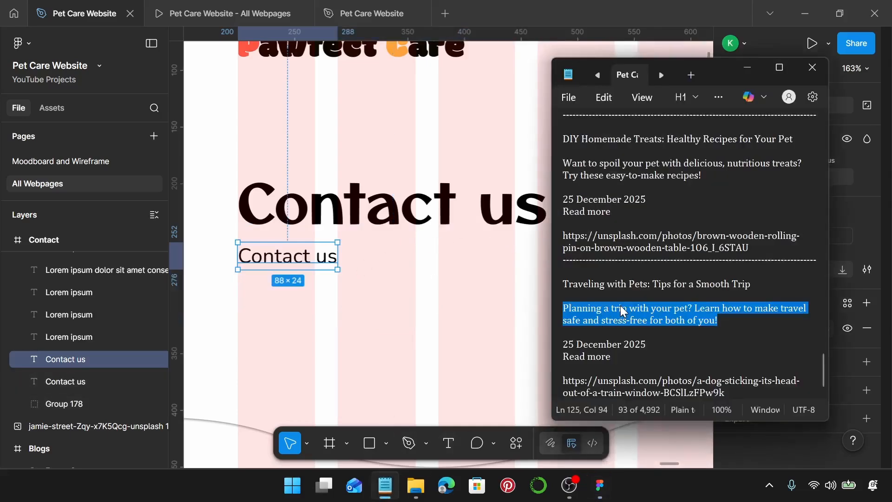
scroll(637, 209, up, 15)
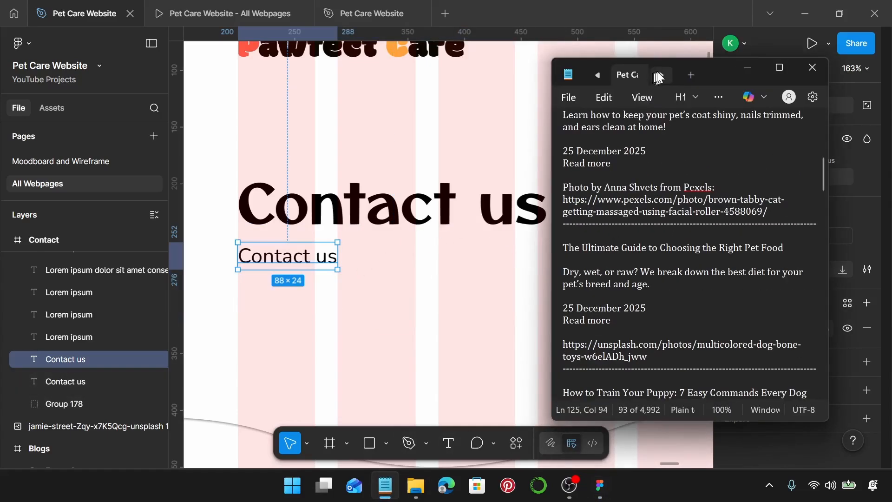
click(659, 76)
click(643, 76)
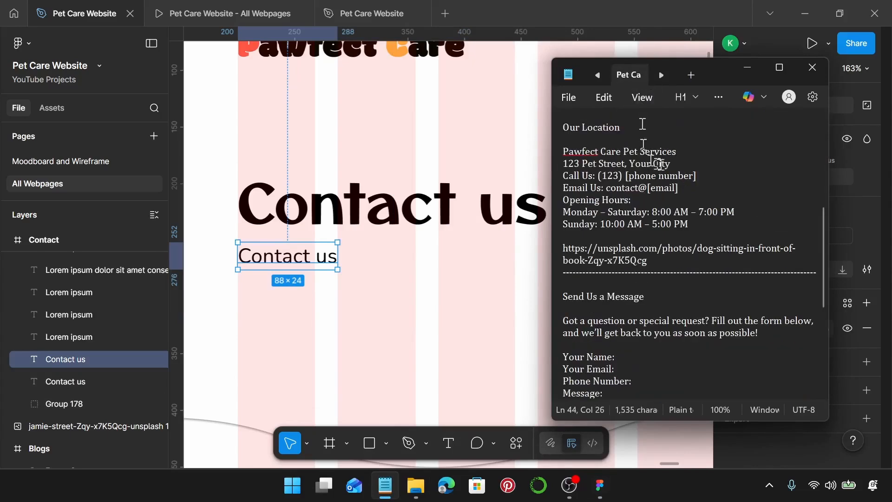
scroll(674, 153, up, 7)
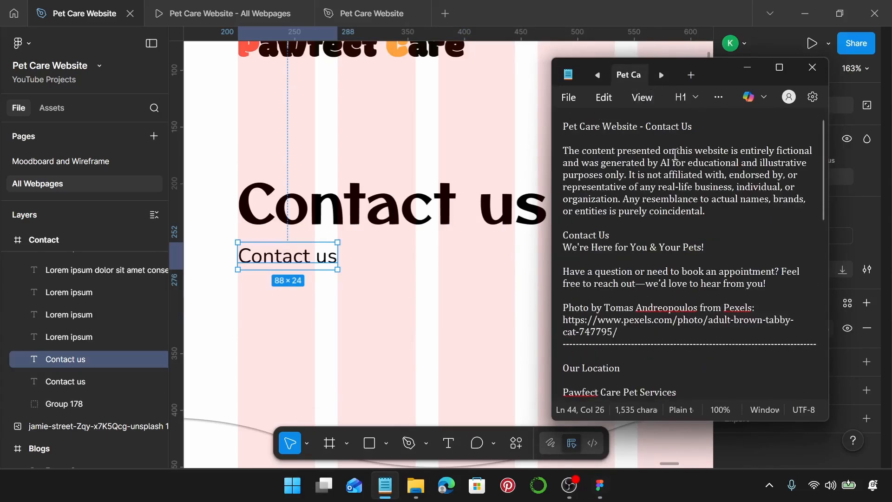
drag(705, 247, 563, 246)
key(ctrl+c)
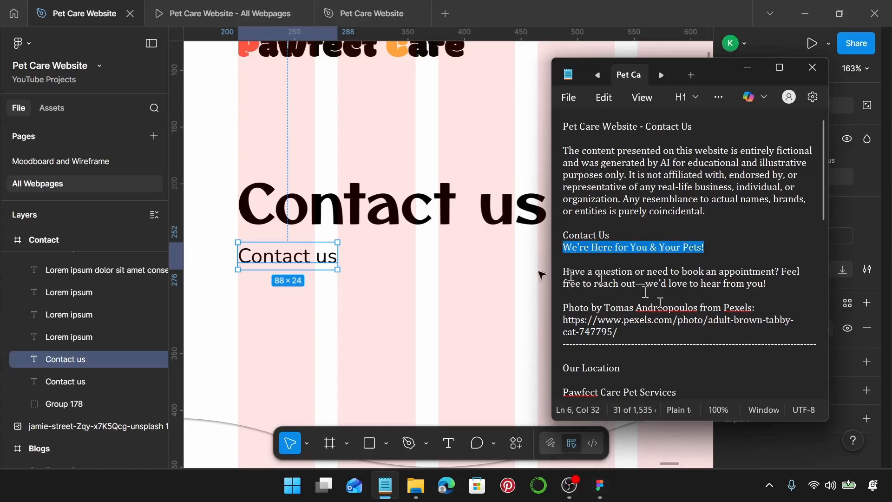
Step: Back in Figma, replace the small duplicated text's content with "We're Here for You & Your Pets!"
key(alt+Tab)
double_click(321, 261)
key(ctrl+v)
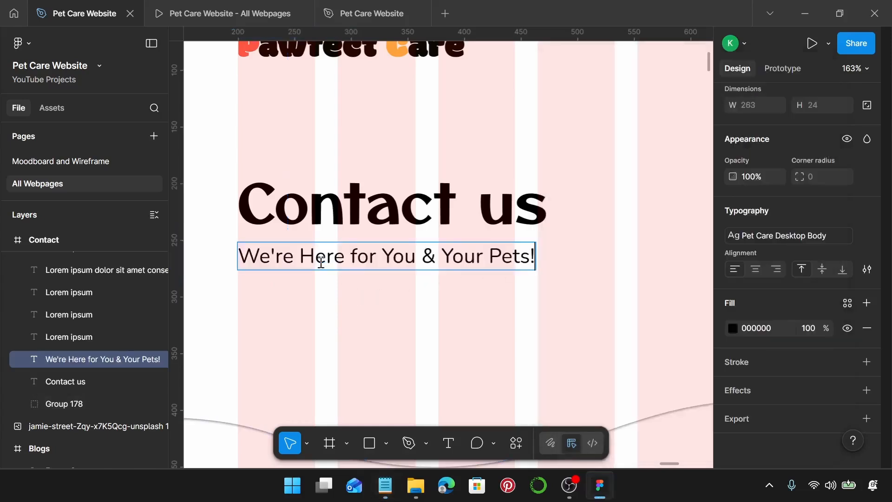
key(Escape)
Step: Combine the "Contact us" title and its tagline into a vertical auto layout with a gap of 20
shift+click(363, 218)
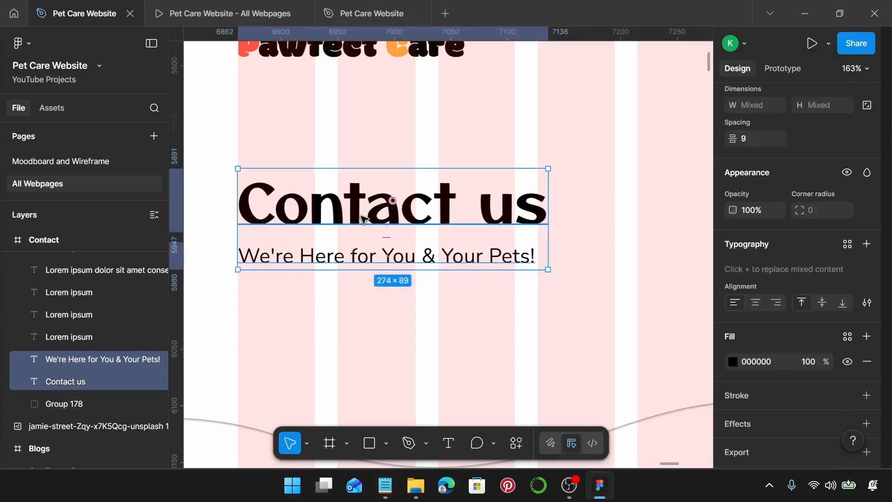
key(shift+a)
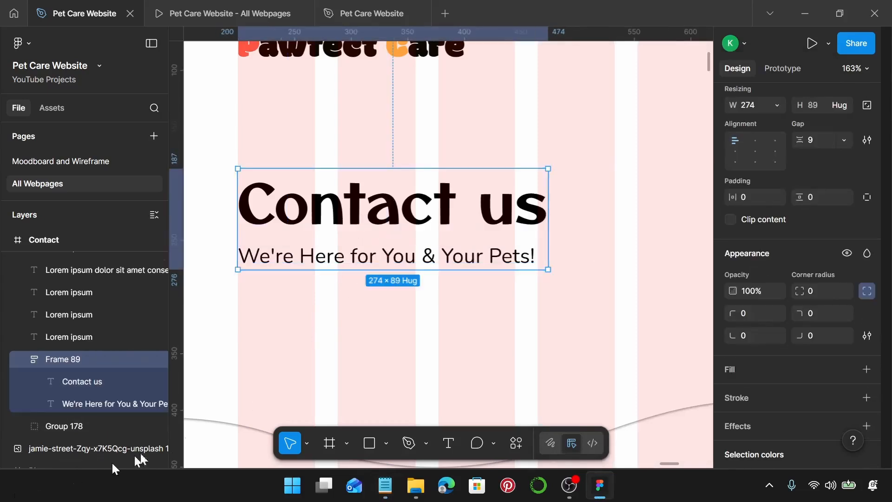
scroll(791, 154, up, 3)
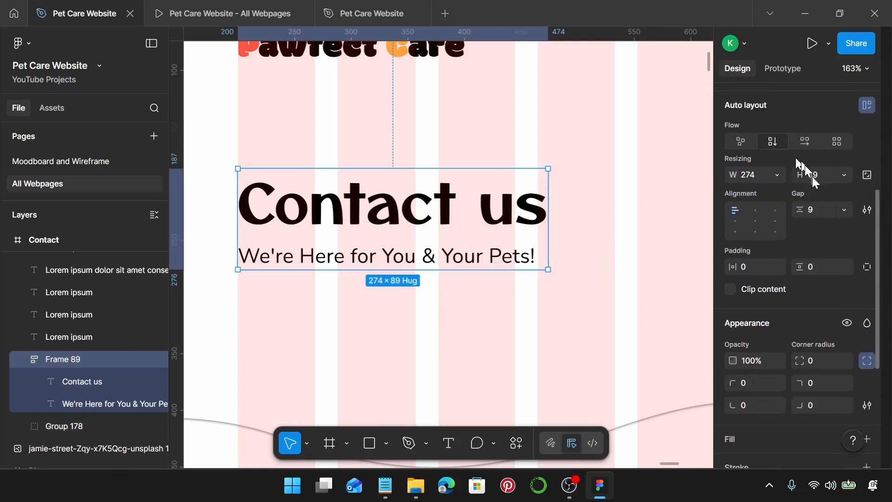
click(824, 211)
text(20)
key(Return)
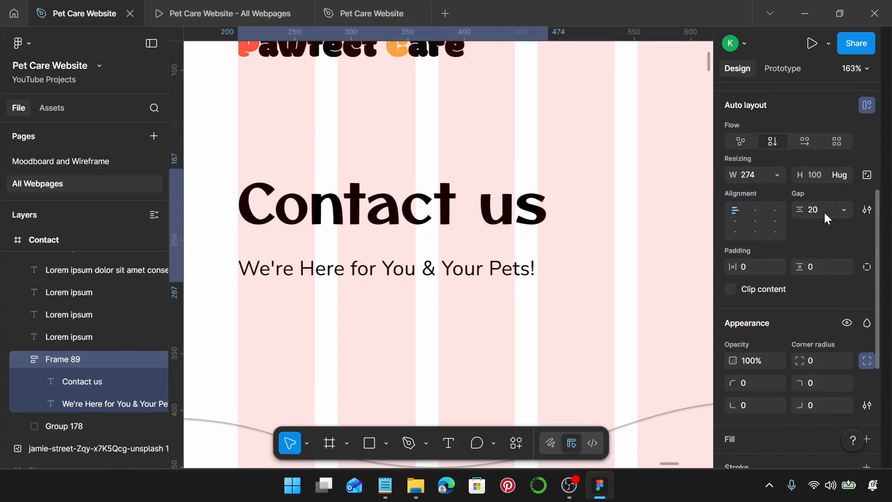
Step: Move the "Contact us" title and tagline block up to Y 178 in the hero
scroll(515, 202, down, 3)
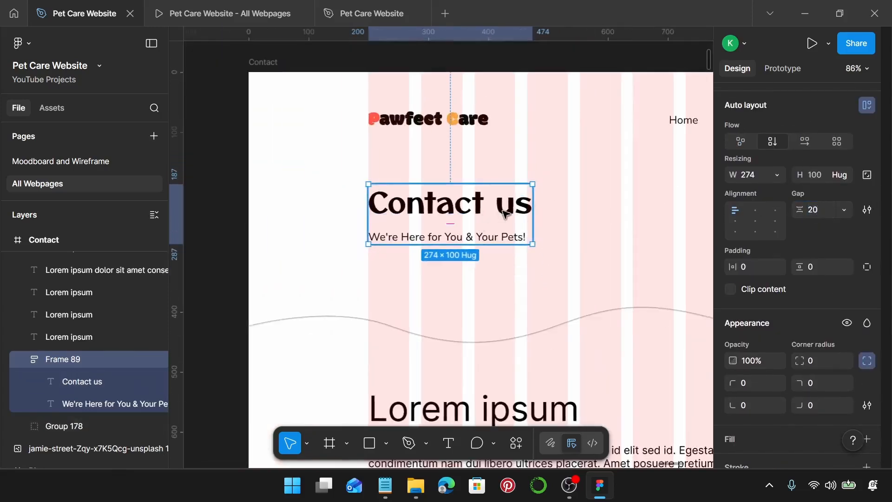
scroll(483, 235, down, 5)
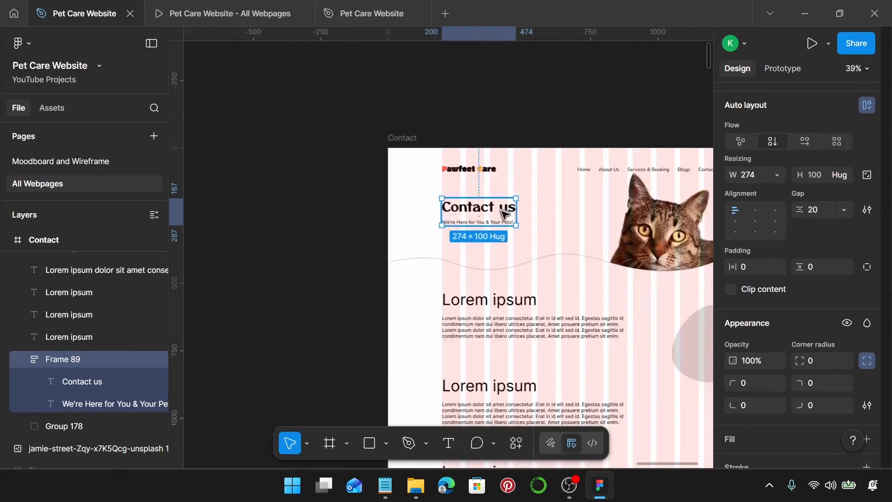
mouse_move(502, 209)
mouse_down()
mouse_move(509, 222)
mouse_move(505, 210)
mouse_up()
scroll(483, 212, up, 6)
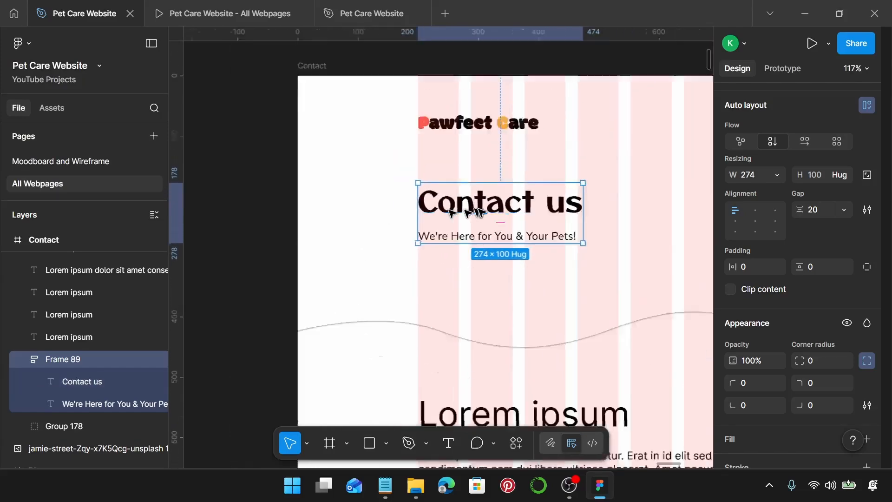
scroll(468, 213, down, 5)
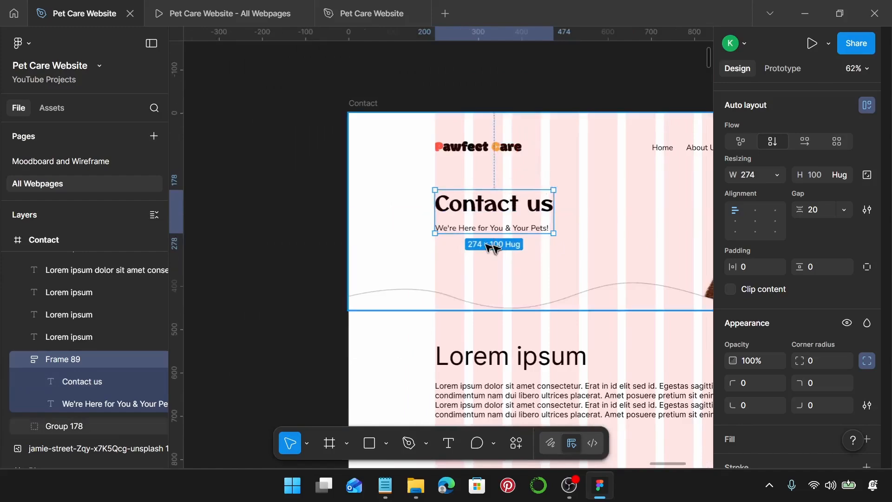
Step: Review the Contact page layout and the nearby dog image, and check the size of the grey placeholder blob beside the text sections
scroll(492, 246, down, 4)
scroll(493, 245, right, 4)
scroll(495, 243, down, 2)
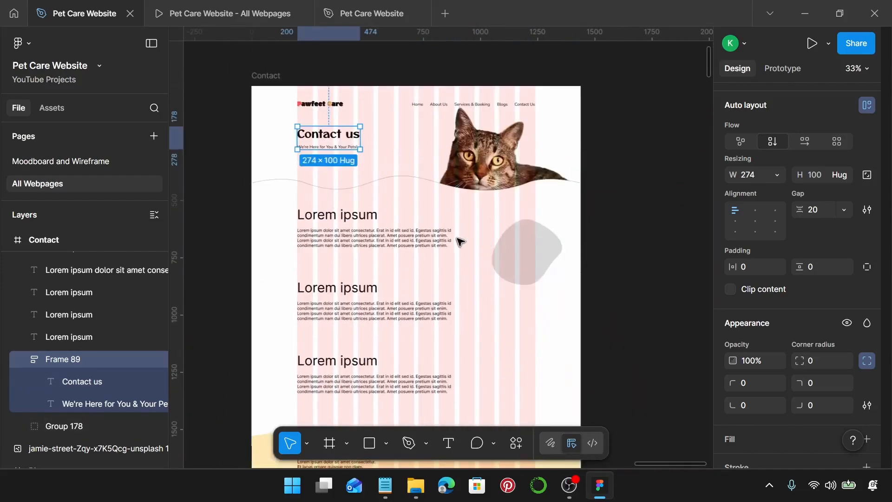
scroll(404, 235, left, 1)
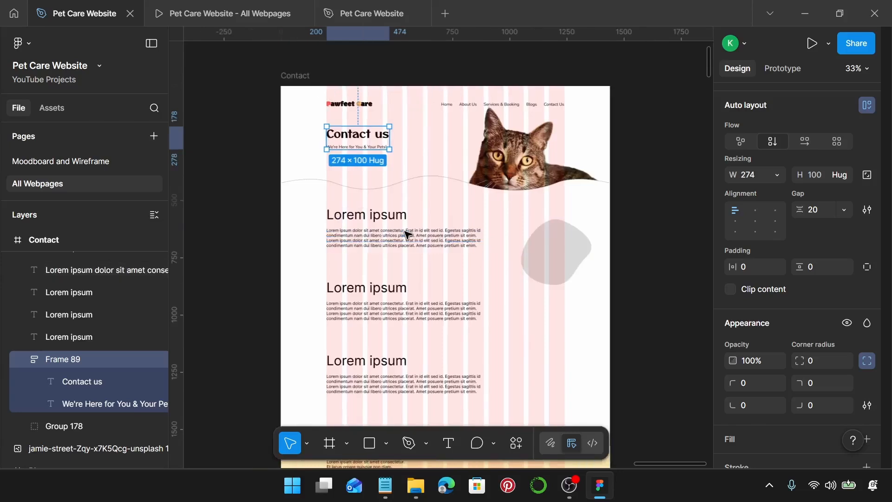
scroll(414, 235, left, 3)
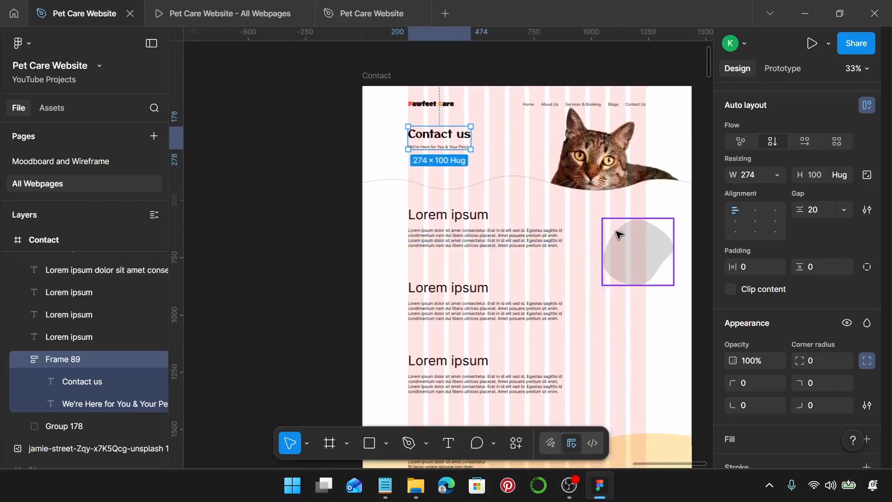
ctrl+scroll(619, 235, down, 3)
scroll(534, 251, left, 6)
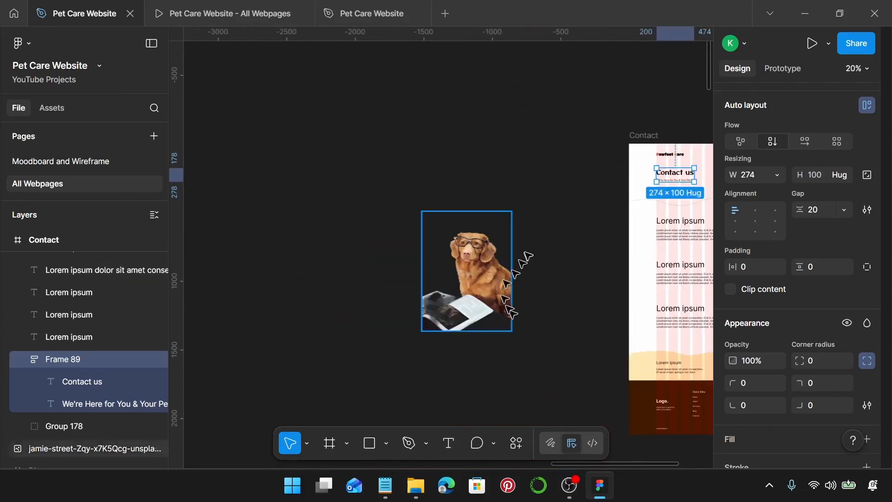
ctrl+scroll(529, 253, down, 2)
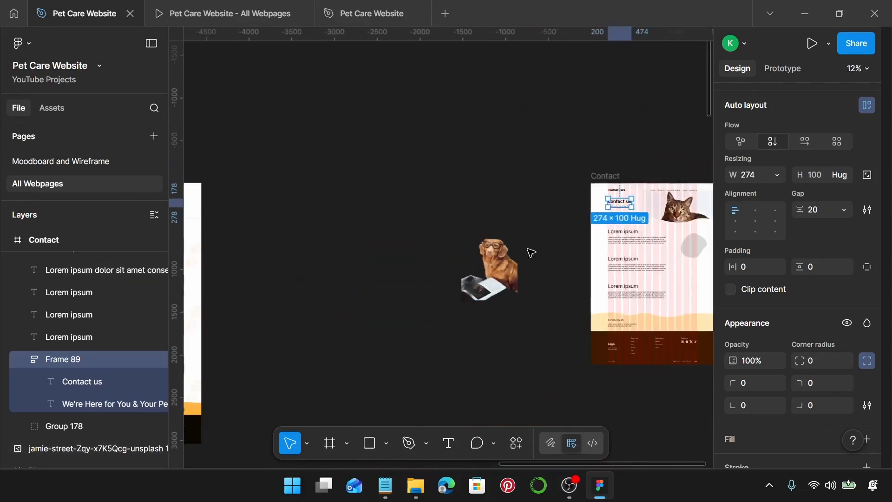
click(690, 248)
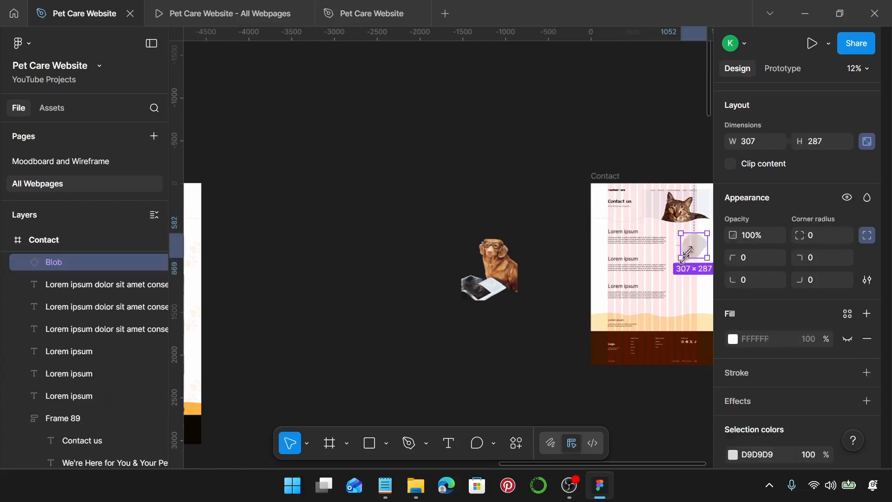
Step: Duplicate the first of the four grey blobs above the webpages and place the copy beside the dog image
scroll(557, 247, left, 3)
ctrl+scroll(424, 221, down, 2)
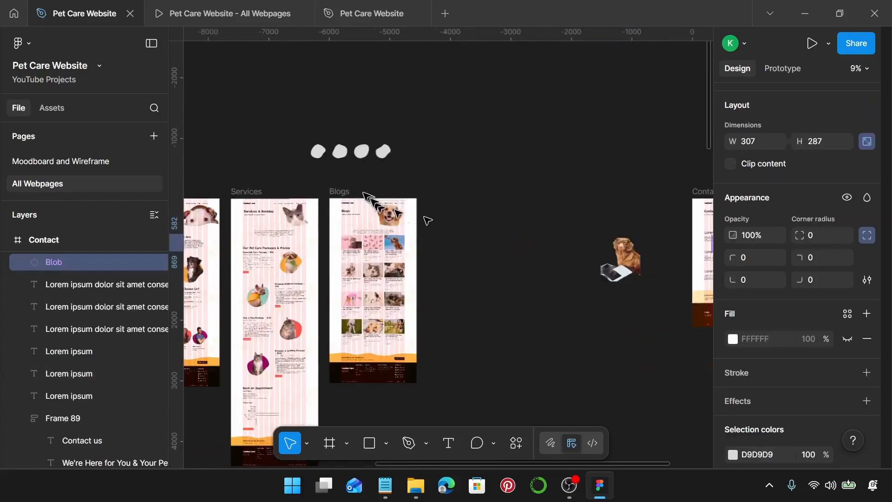
click(319, 152)
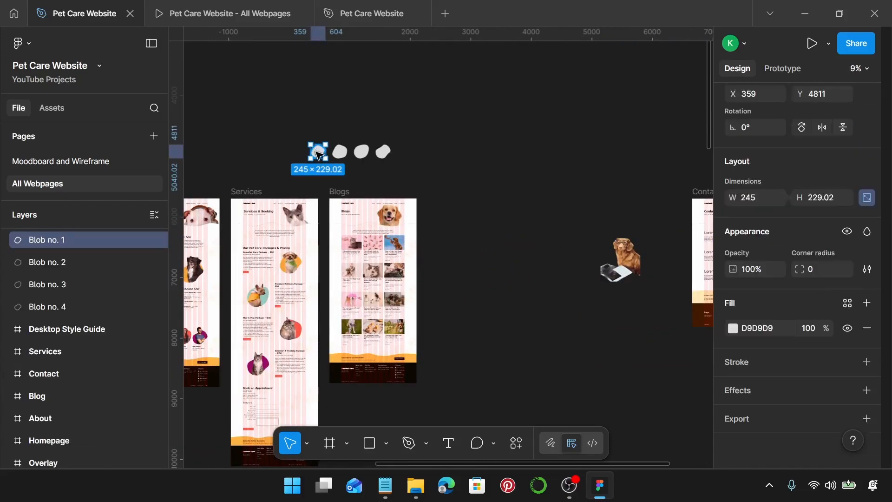
alt+drag(319, 152, 571, 248)
ctrl+scroll(579, 256, up, 4)
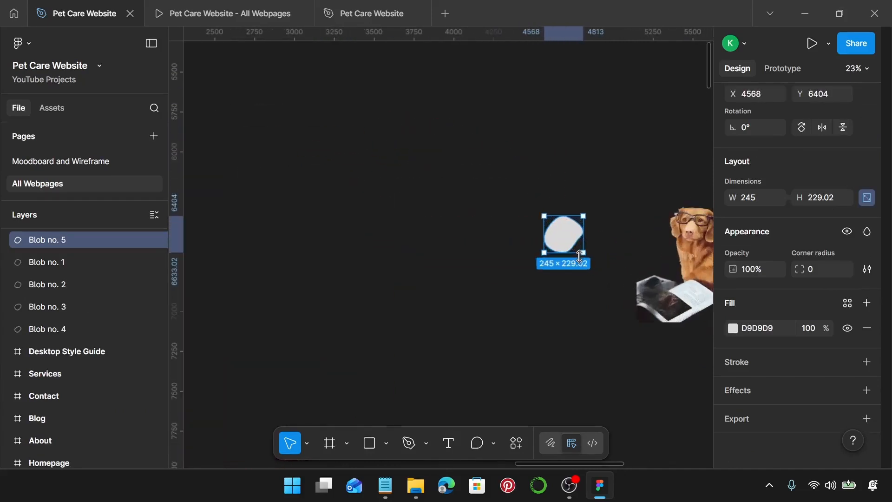
ctrl+scroll(617, 268, up, 3)
scroll(617, 265, right, 2)
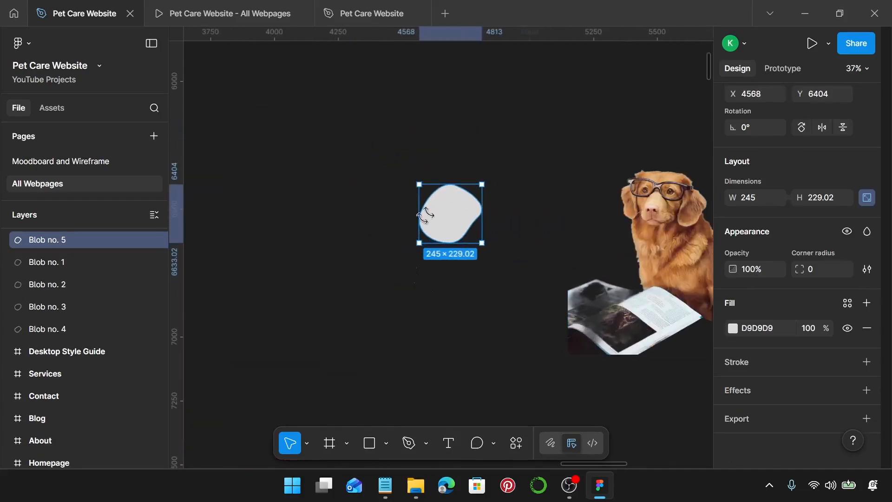
drag(448, 213, 470, 265)
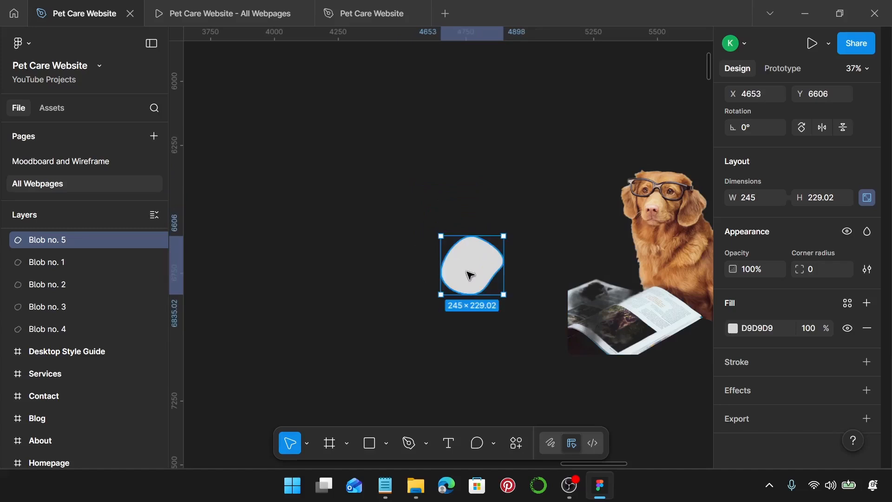
Step: Set the copied blob's width to 355 with proportions kept, and duplicate it in place
click(759, 197)
text(355)
key(Return)
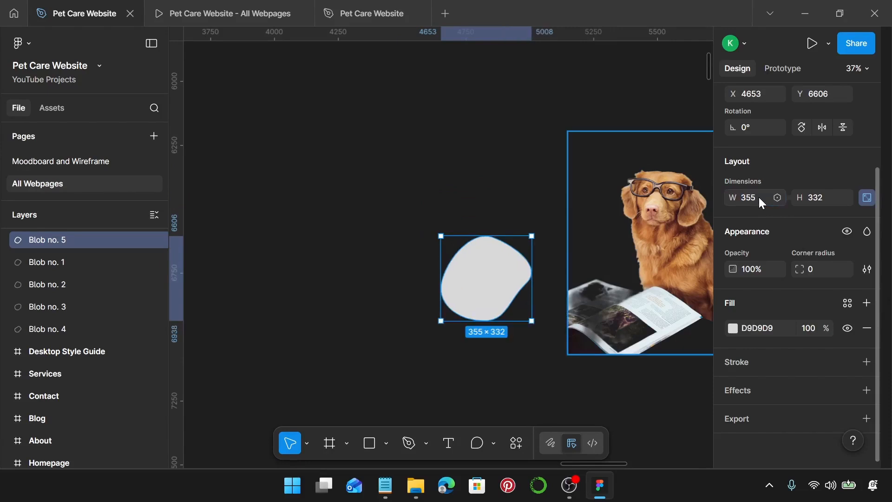
scroll(512, 233, right, 3)
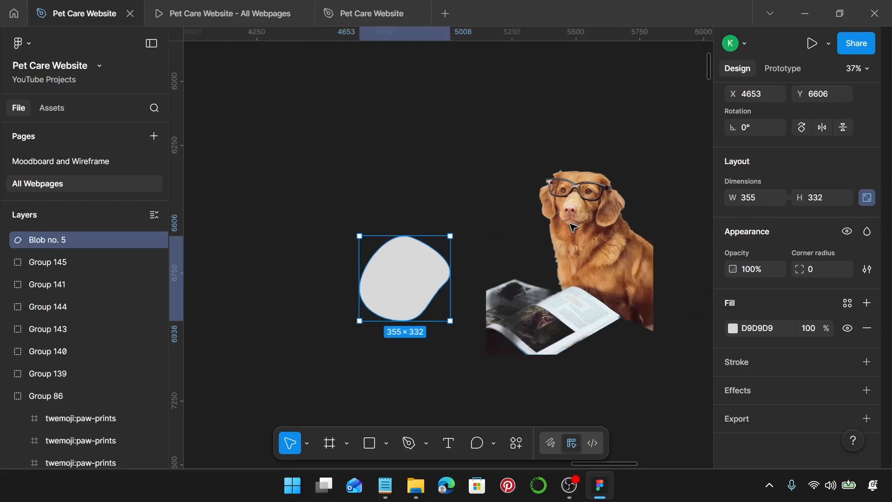
click(590, 263)
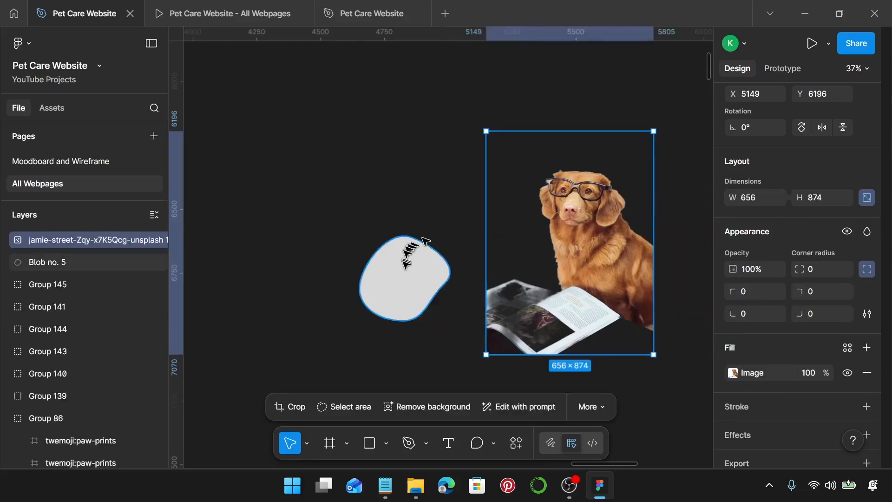
click(403, 290)
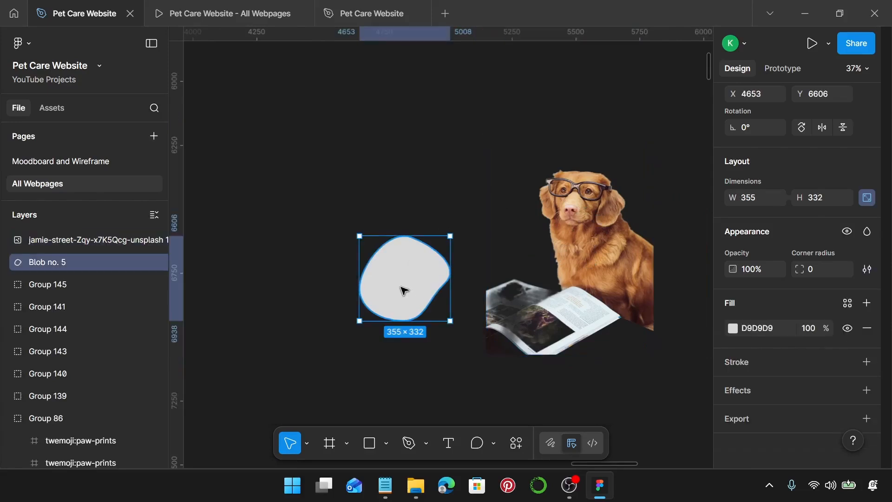
key(ctrl+d)
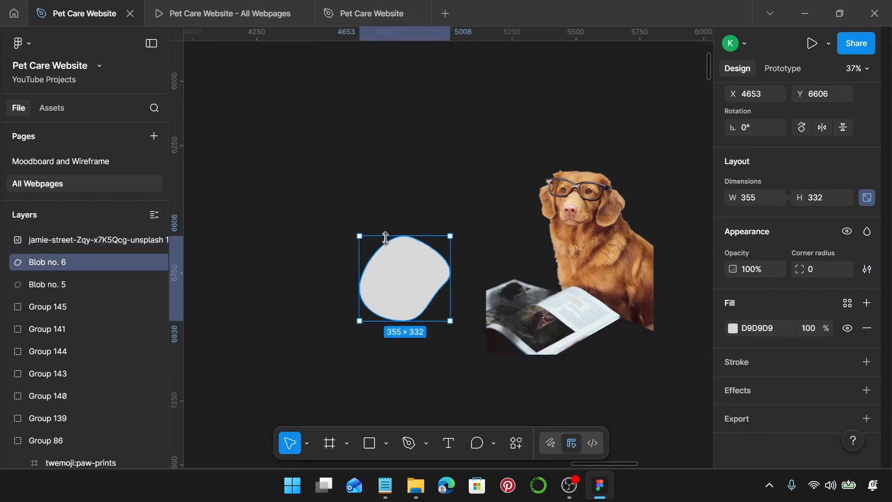
Step: Resize the image of the dog with glasses proportionally to a width of 463
click(581, 266)
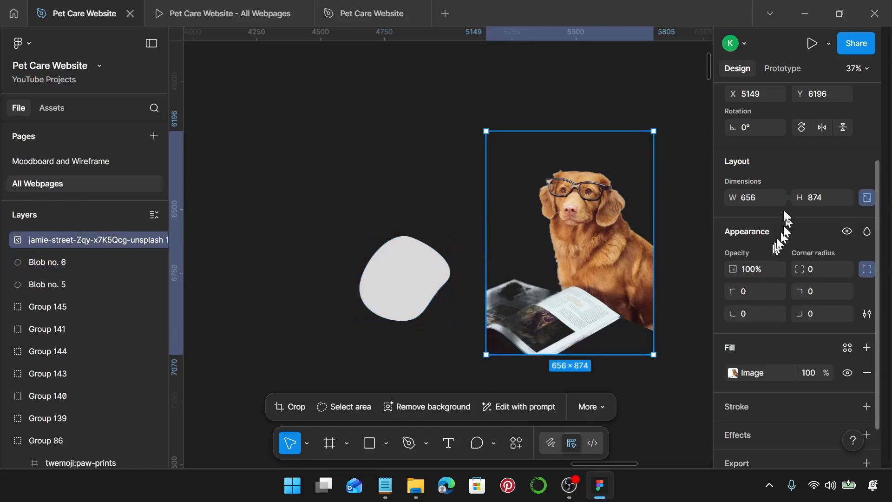
click(754, 199)
text(463)
key(Return)
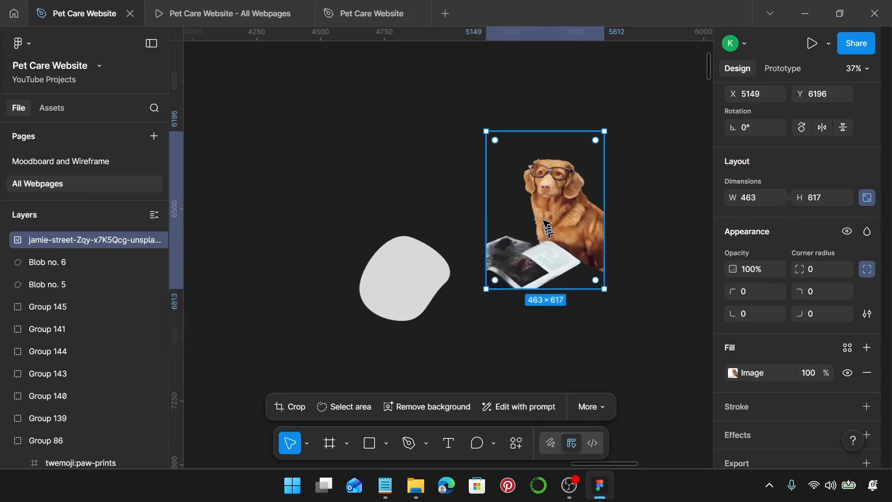
Step: Position the dog image over the stacked blobs at X 4537, Y 6468
drag(548, 228, 410, 296)
scroll(493, 316, left, 3)
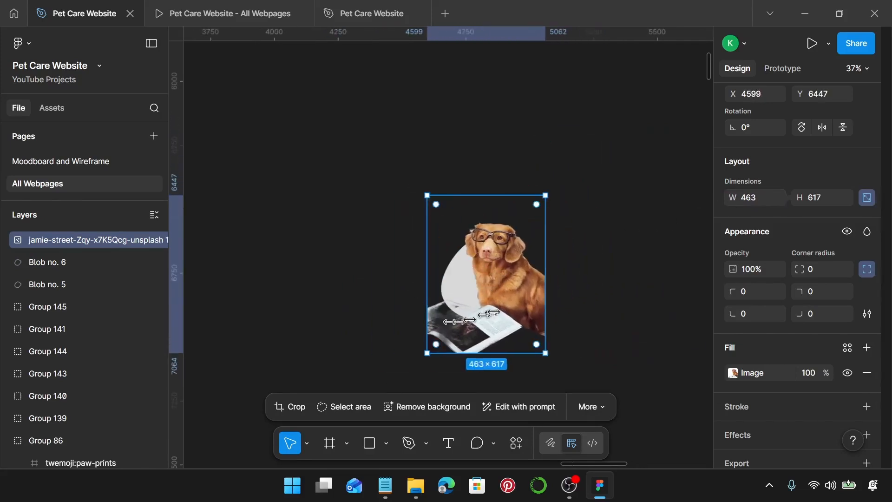
scroll(488, 314, up, 3)
drag(522, 288, 496, 295)
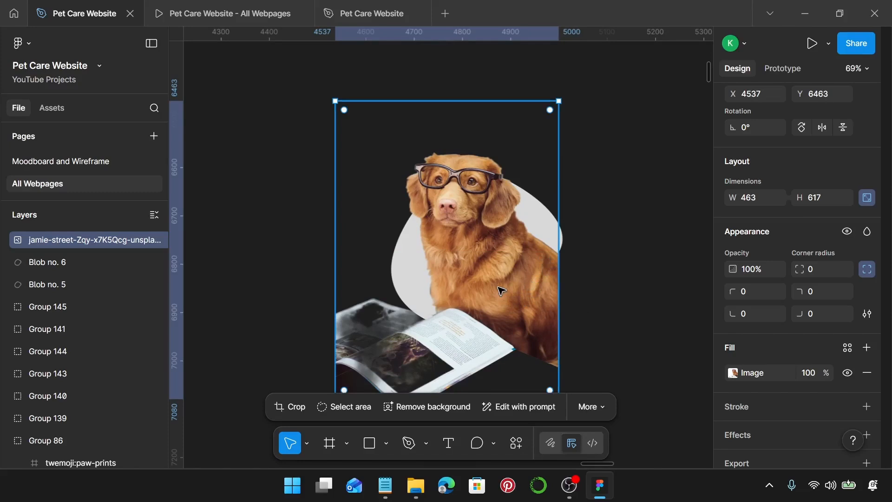
drag(498, 286, 501, 290)
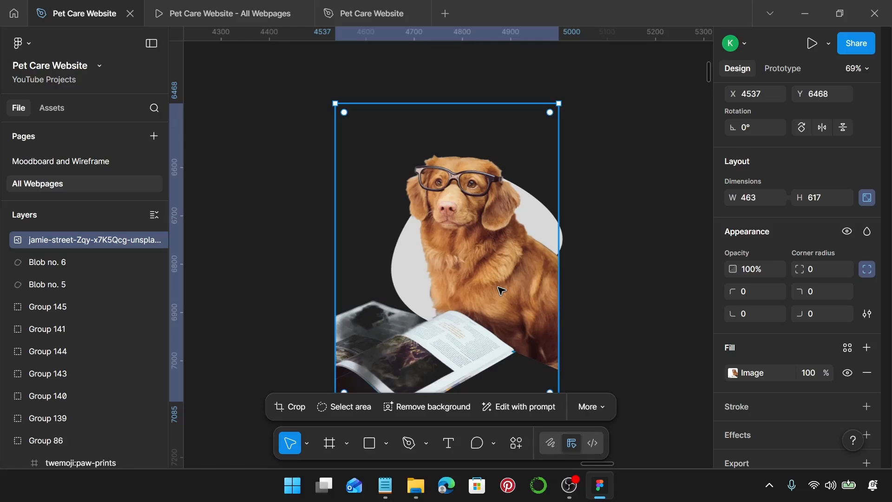
Step: Duplicate the dog image in place and mask its lower copy with the upper blob
scroll(501, 290, down, 3)
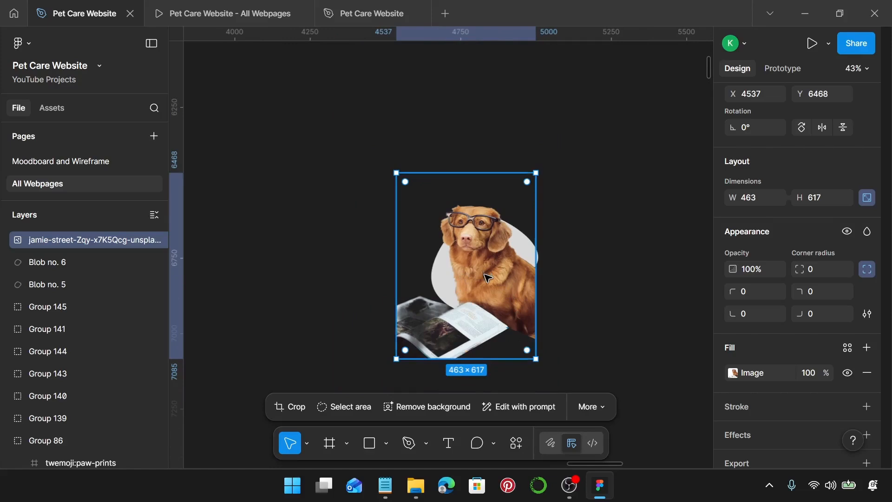
key(ctrl+d)
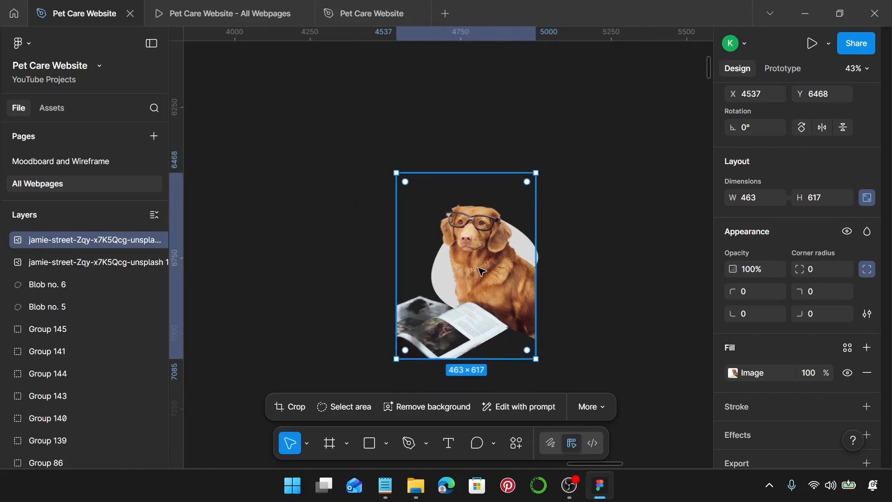
click(70, 262)
shift+click(61, 286)
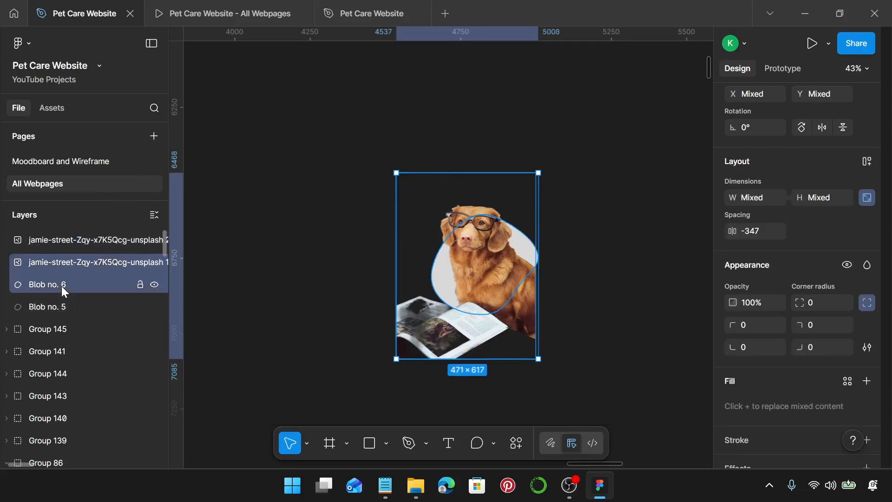
right_click(77, 284)
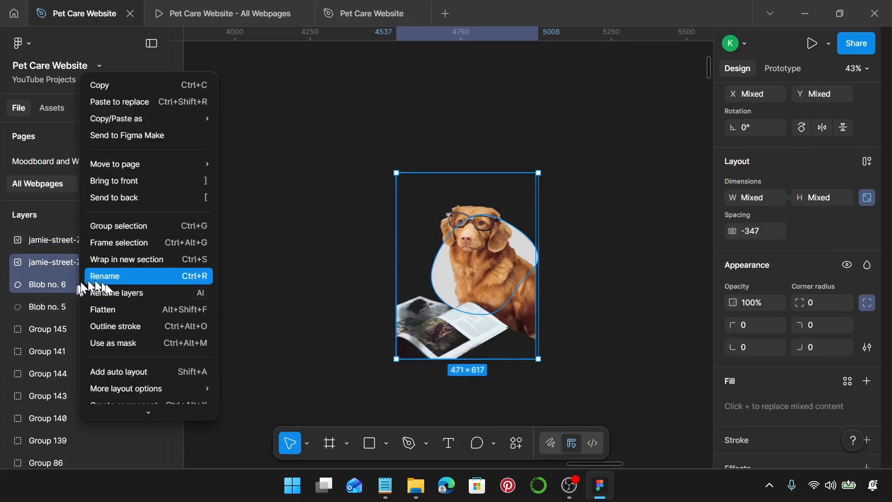
click(161, 341)
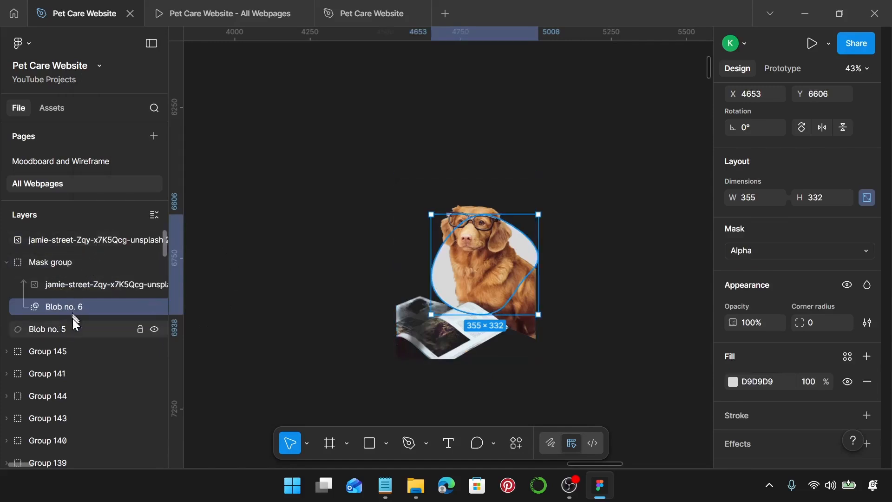
Step: Apply the Pet Care Purple color style to the fill of the unmasked blob behind the dog
click(66, 333)
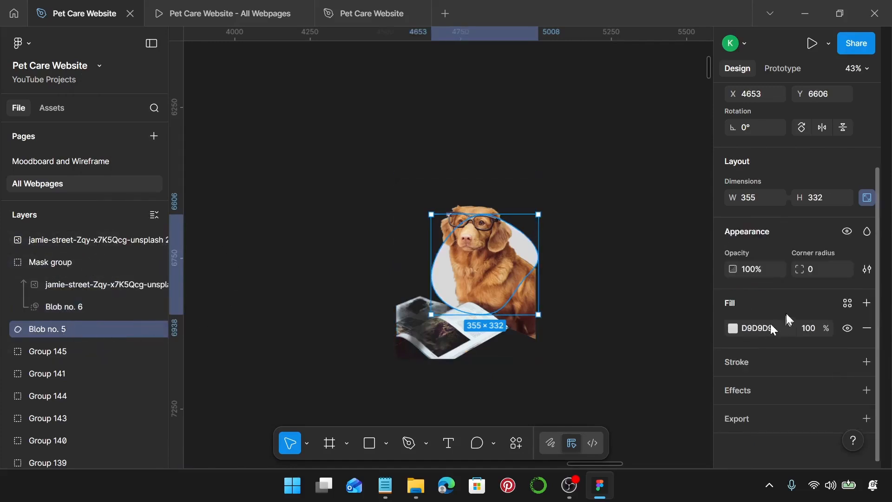
click(847, 307)
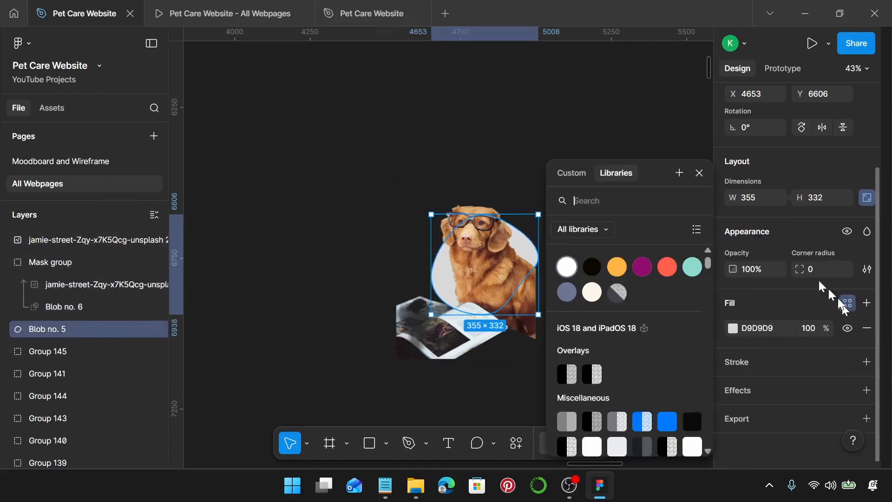
click(639, 271)
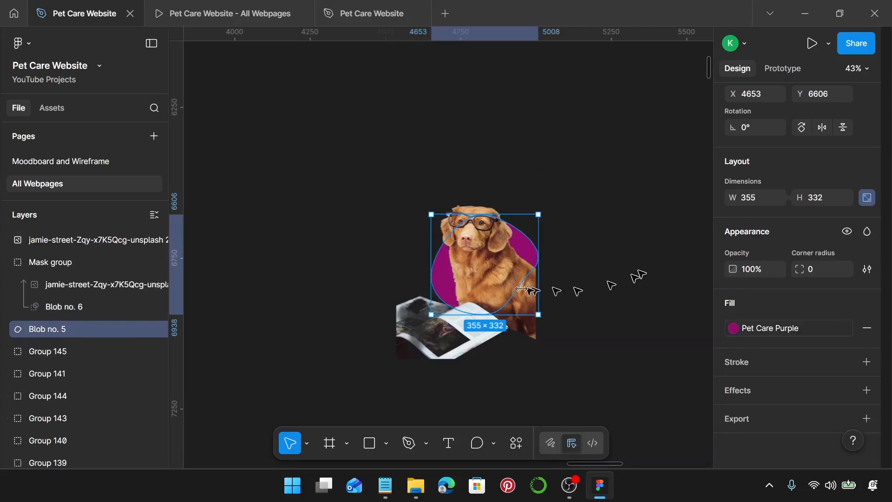
Step: Crop the top copy of the dog image to its head and upper body, about 347 × 210, aligned with the blob's edges
click(45, 243)
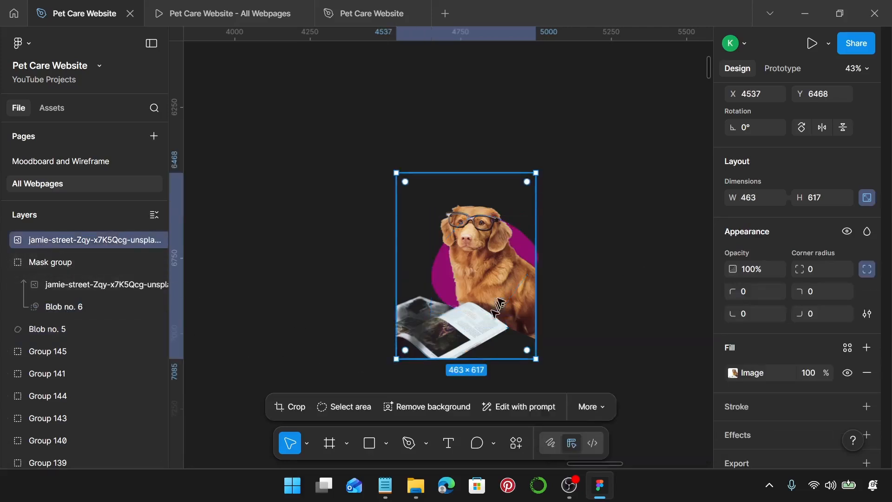
double_click(469, 279)
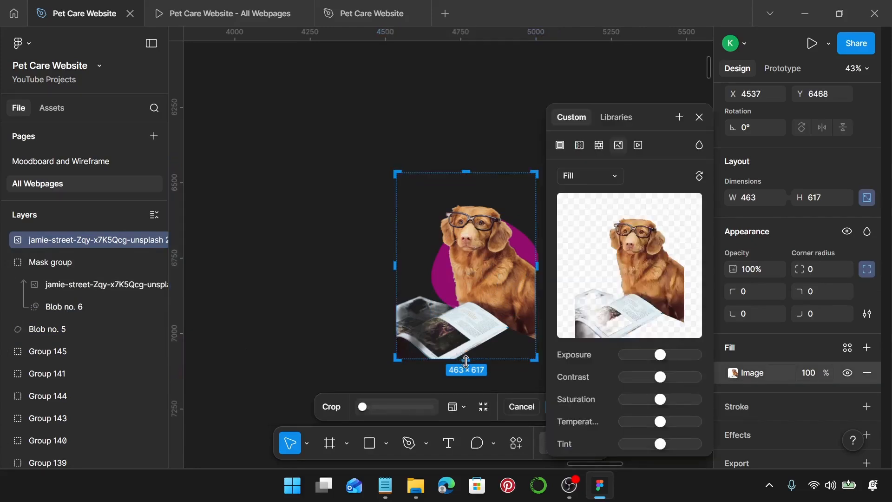
drag(466, 359, 479, 259)
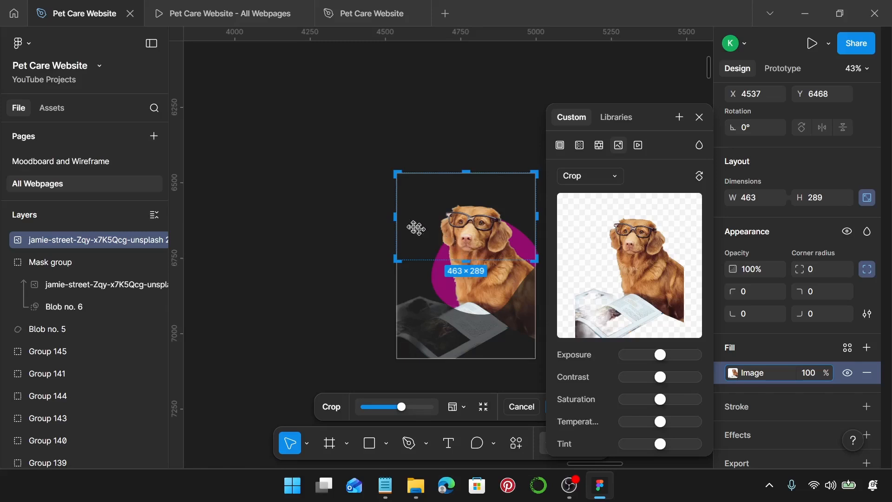
drag(398, 221, 431, 217)
drag(481, 172, 482, 197)
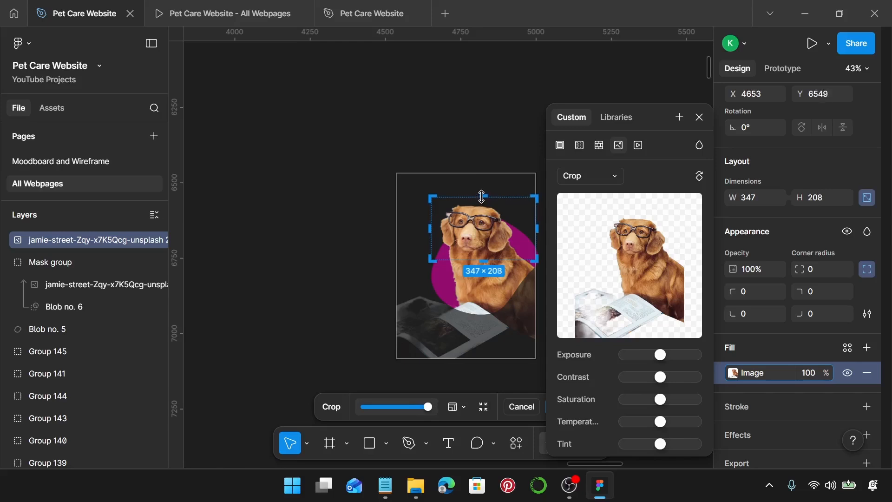
key(Return)
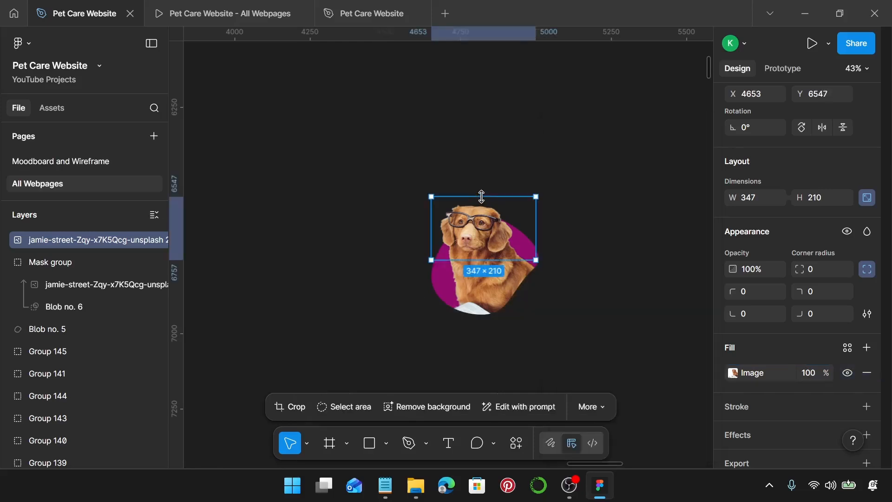
click(607, 290)
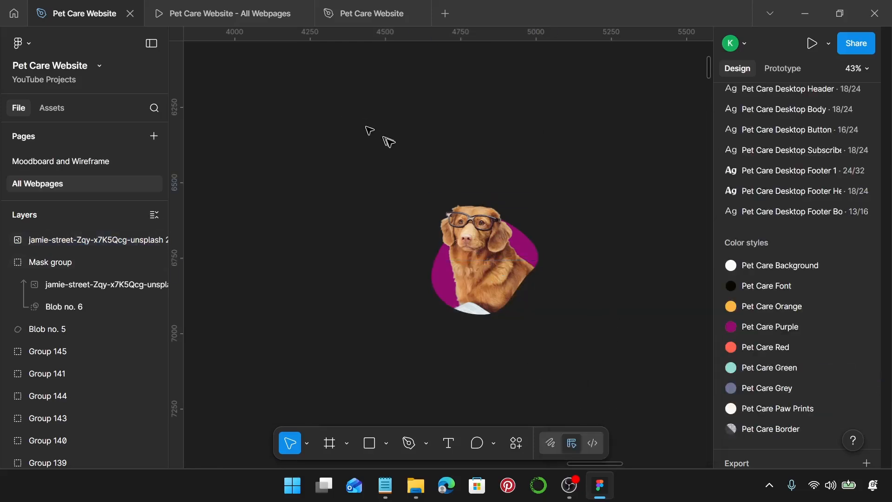
Step: Group the cropped dog image, its mask group and the purple blob together
scroll(408, 235, up, 4)
scroll(446, 249, down, 3)
drag(353, 133, 634, 399)
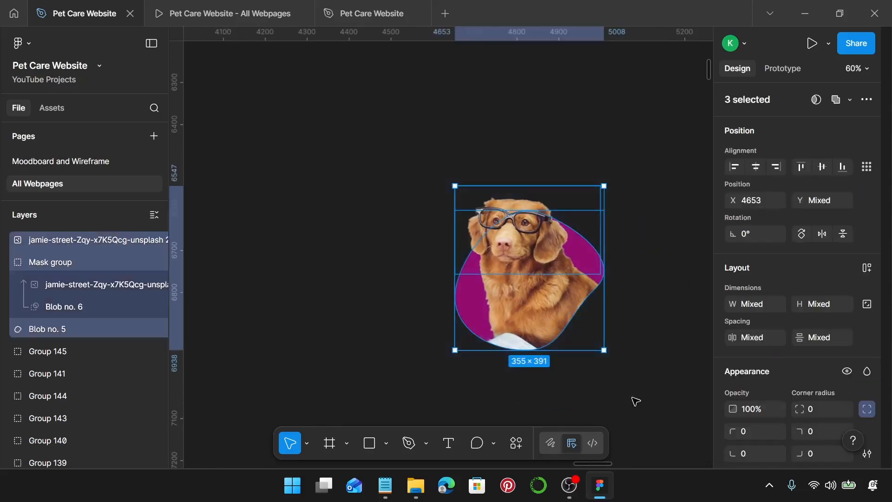
key(ctrl+g)
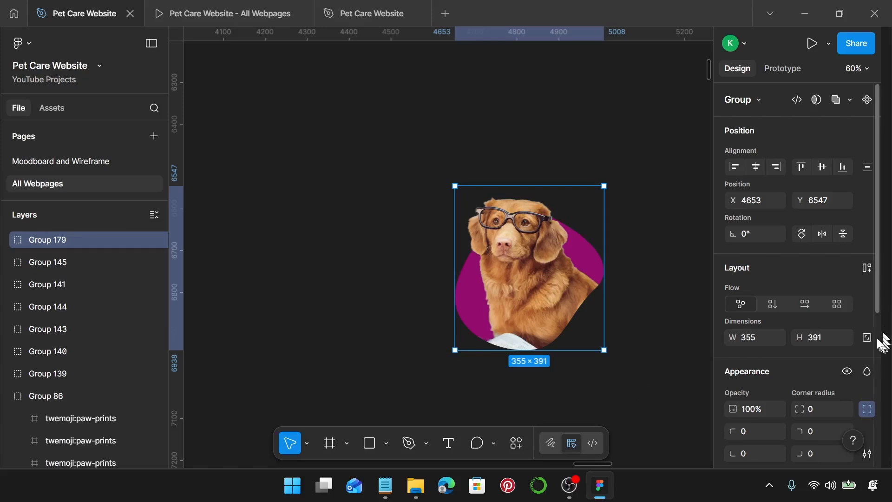
Step: Replace the grey blob placeholder beside the text sections of the Contact frame with the dog image group
scroll(647, 313, down, 3)
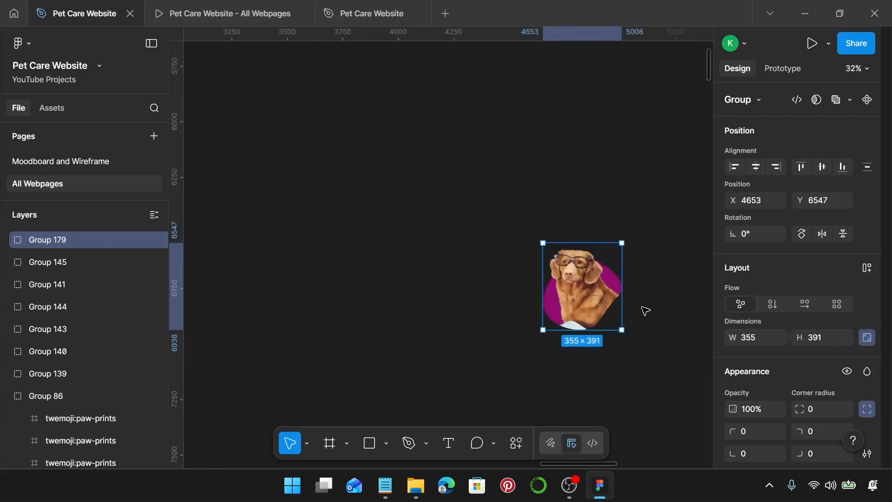
key(Delete)
scroll(619, 315, right, 10)
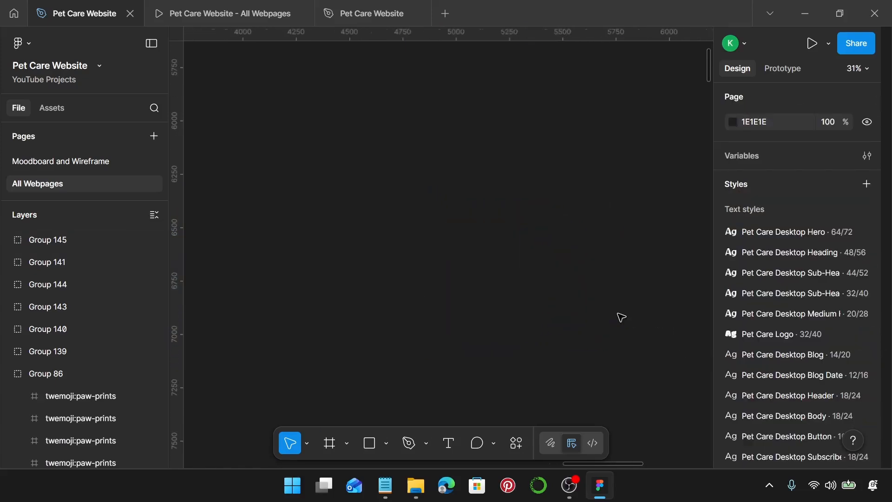
click(650, 237)
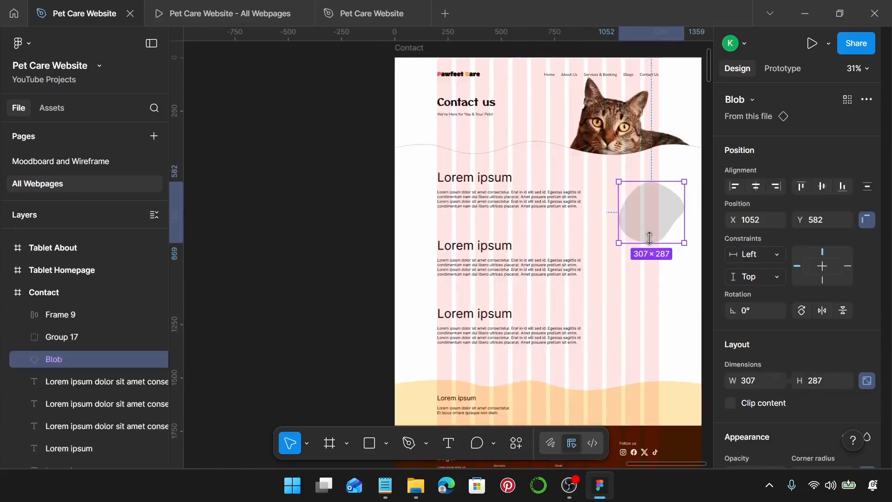
key(ctrl+shift+r)
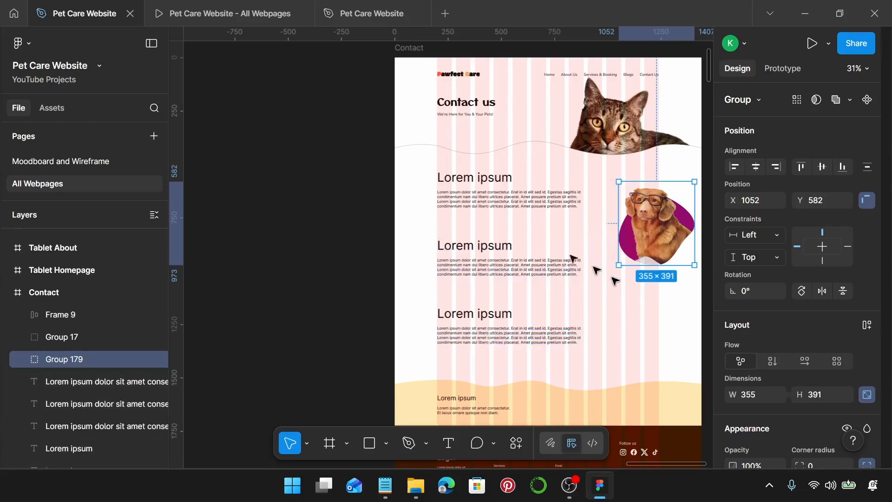
Step: Apply the Pet Care Desktop Sub-Heading 44/52 text style to the three Lorem ipsum headings in the Contact page's main section
click(476, 186)
shift+click(473, 245)
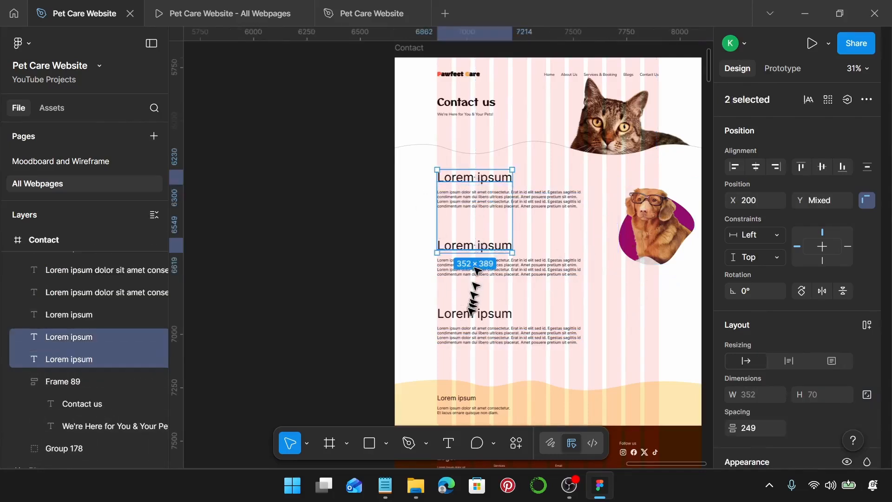
shift+click(473, 314)
scroll(832, 339, down, 5)
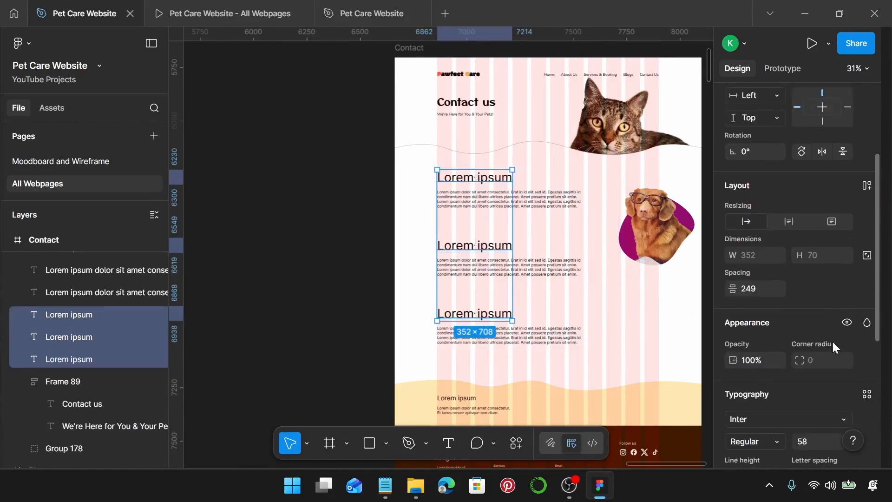
click(867, 326)
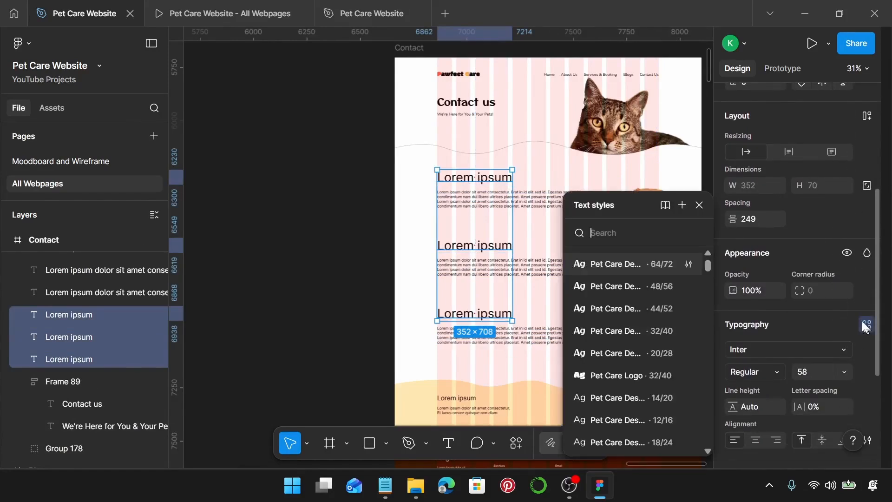
click(641, 309)
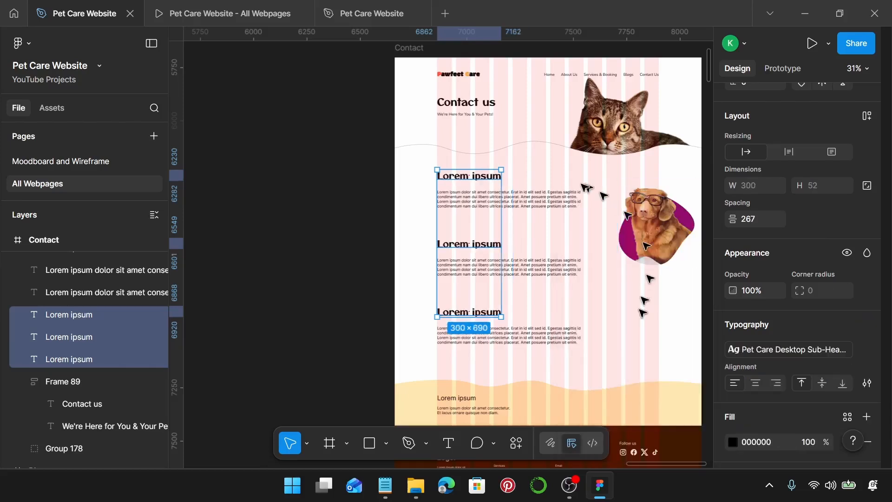
Step: Apply the Pet Care Desktop Body text style to the three placeholder paragraphs below those headings
click(567, 200)
shift+click(567, 267)
shift+click(528, 342)
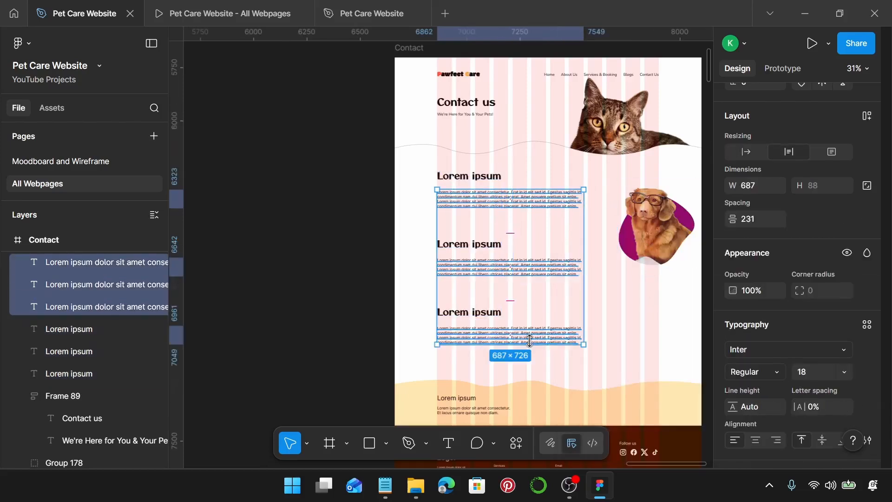
click(870, 328)
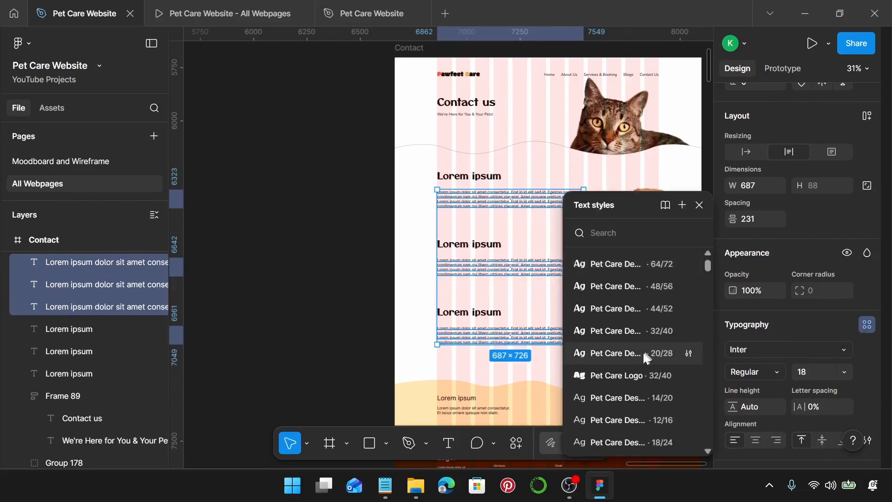
scroll(642, 354, down, 3)
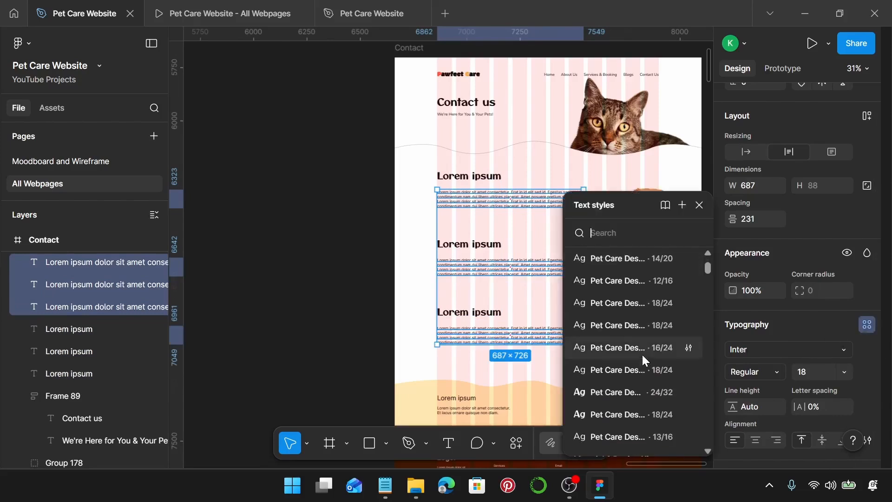
click(640, 325)
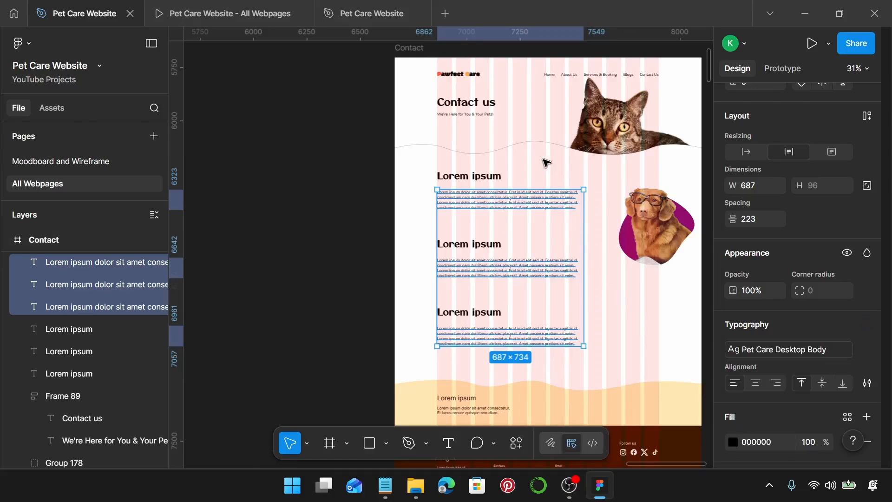
Step: Move the first heading and paragraph down 100 and place a copy of the paragraph above them at Y 477
scroll(541, 163, up, 3)
scroll(453, 195, up, 1)
click(430, 207)
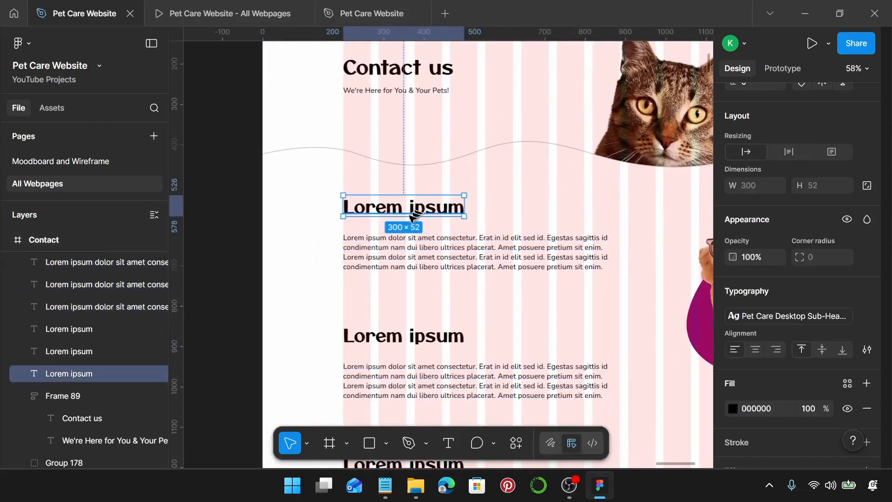
drag(402, 239, 406, 202)
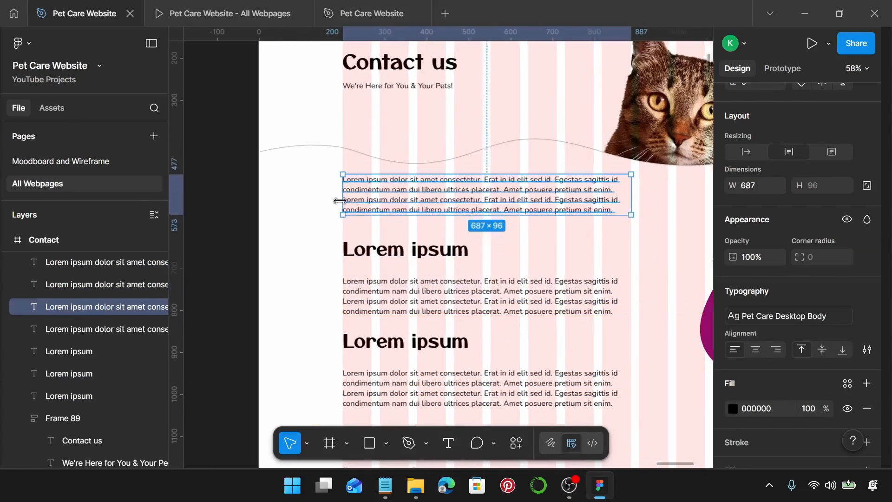
Step: Replace the copied paragraph with the Notepad text "Have a question or need to book an appointment? Feel free to reach out—we’d love to hear from you!"
scroll(342, 200, up, 5)
scroll(343, 199, down, 4)
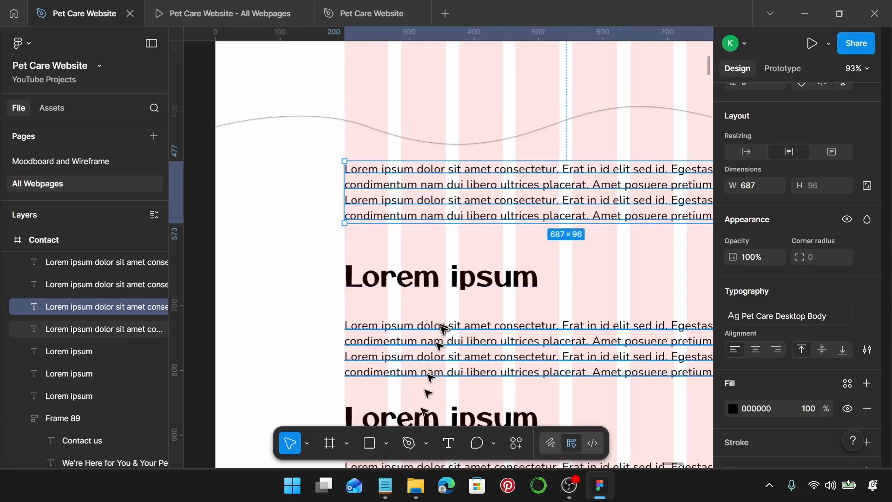
click(385, 485)
scroll(694, 259, down, 3)
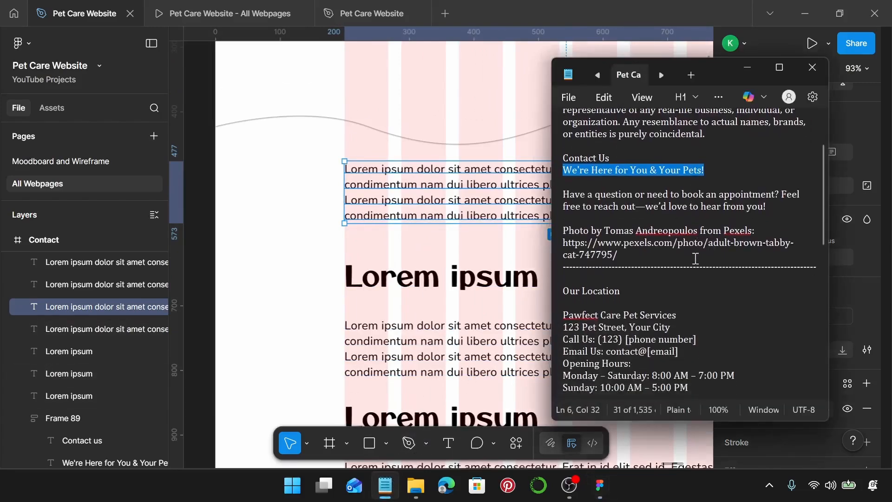
drag(779, 188, 577, 179)
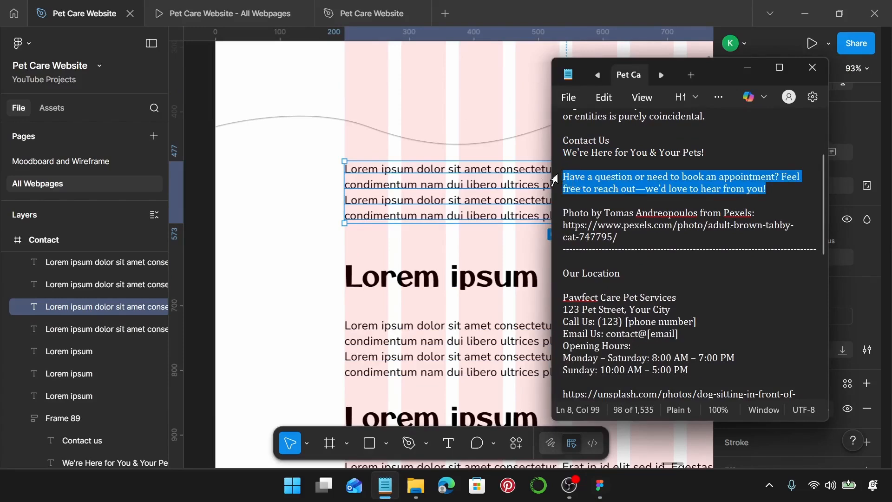
click(389, 205)
key(Return)
text(Have a question or need to book an appointment? Feel free to reach out—we’d love to hear from you!)
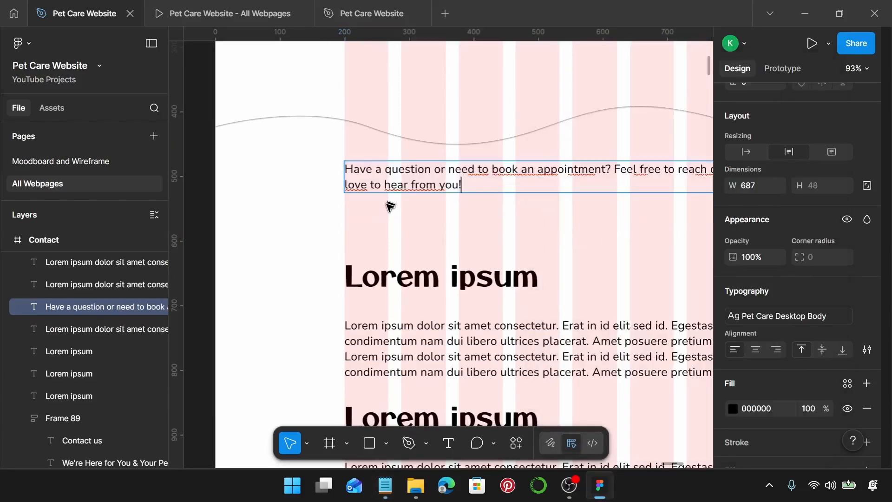
key(Escape)
Step: Narrow the intro text box below the wave line to a width of 422
scroll(388, 205, down, 4)
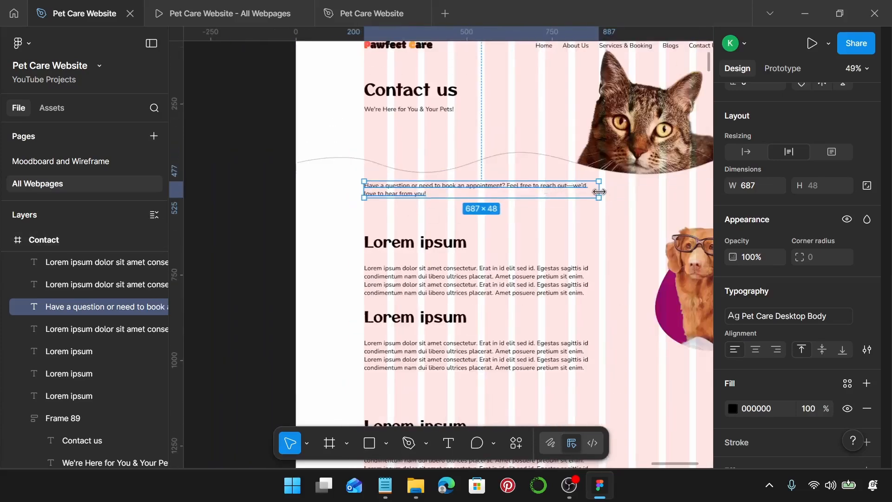
drag(599, 192, 504, 193)
scroll(514, 192, up, 5)
scroll(494, 199, left, 5)
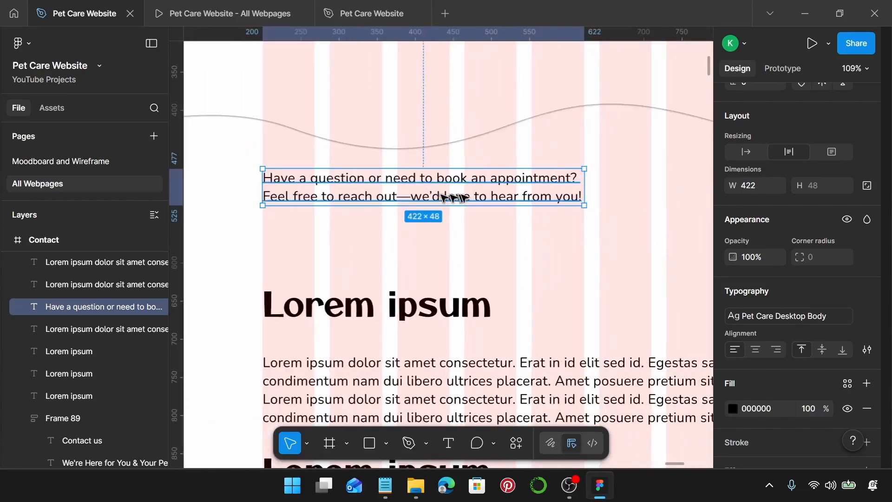
Step: Replace the first Lorem ipsum heading with "Our Location", copied from the Notepad notes
scroll(510, 187, down, 3)
scroll(510, 186, down, 5)
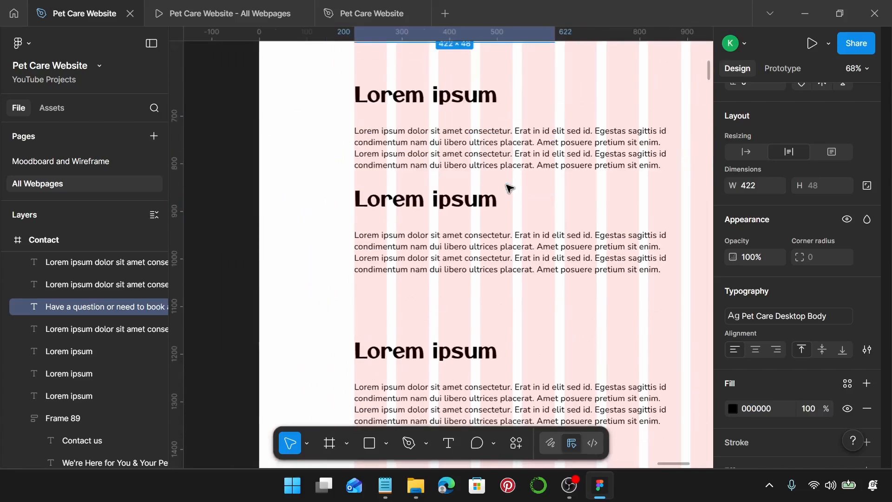
click(455, 103)
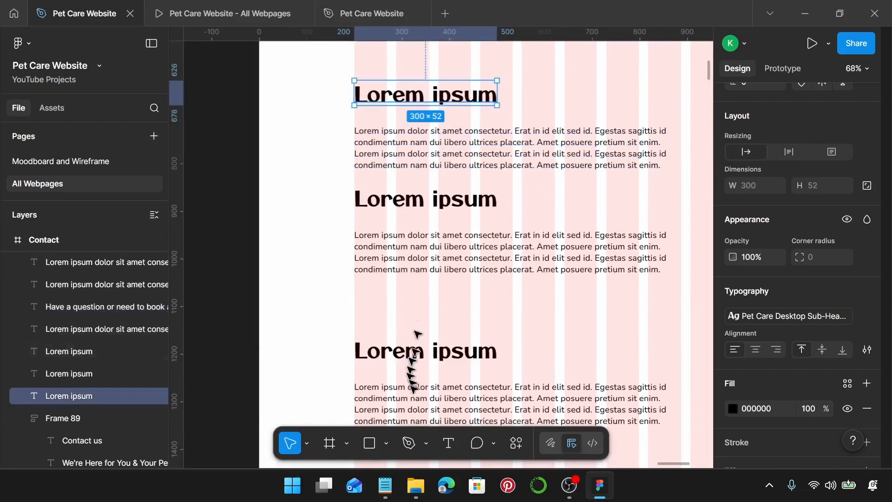
click(386, 485)
scroll(647, 251, down, 2)
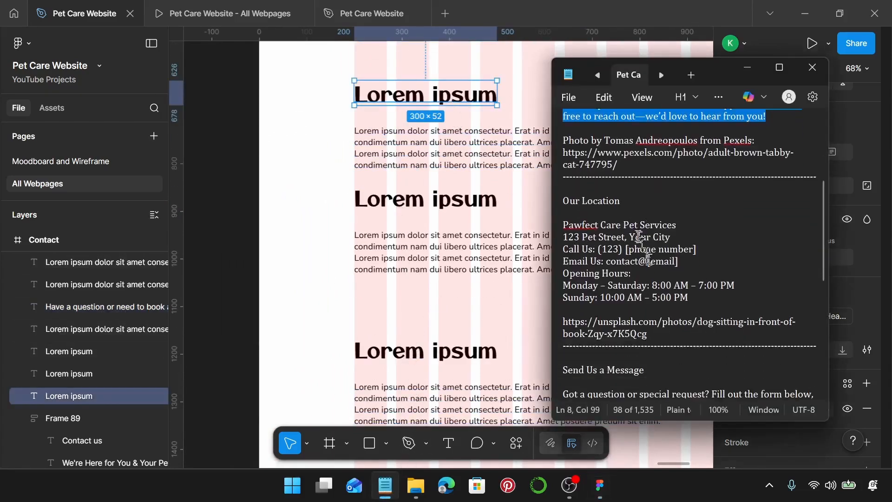
drag(628, 200, 558, 207)
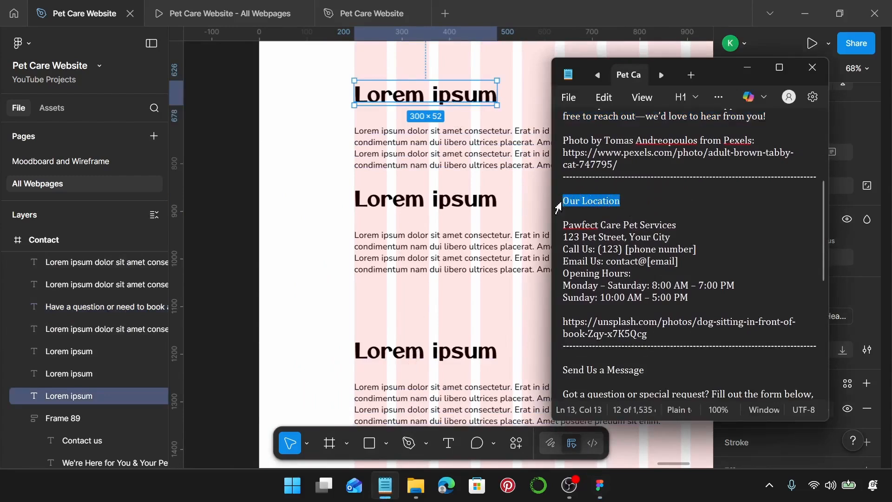
key(ctrl+x)
key(ctrl+z)
double_click(433, 91)
key(ctrl+v)
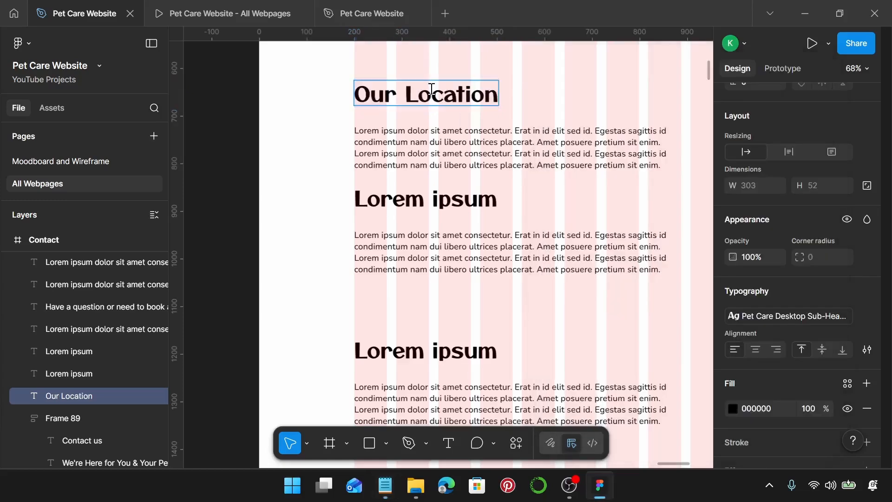
Step: Replace the paragraph under Our Location with the business name, address, contact details and opening hours from the Notepad notes
click(385, 485)
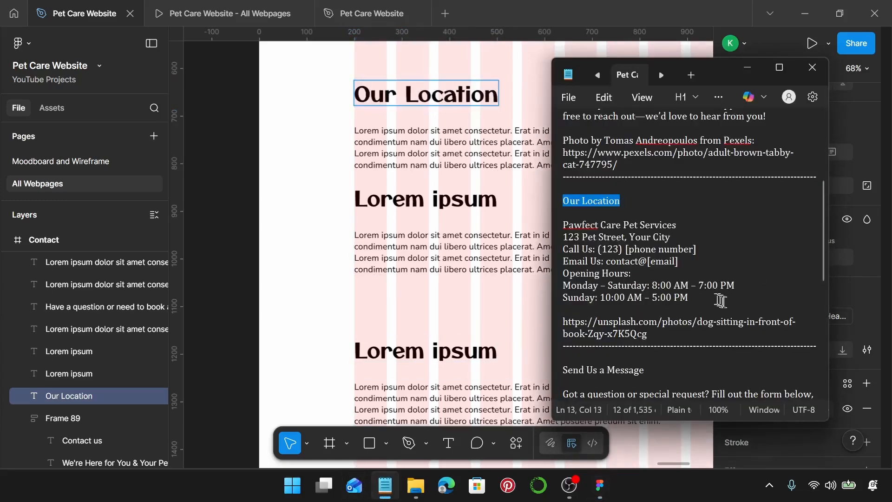
drag(721, 301, 557, 229)
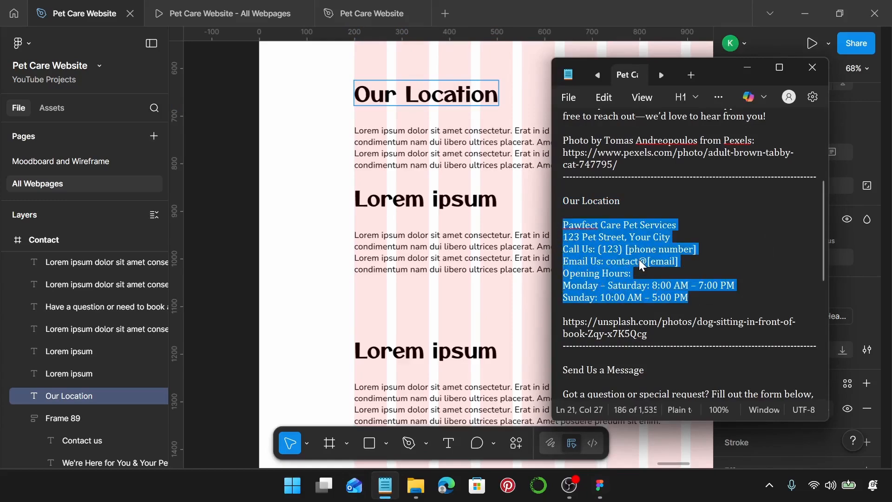
click(412, 144)
double_click(412, 144)
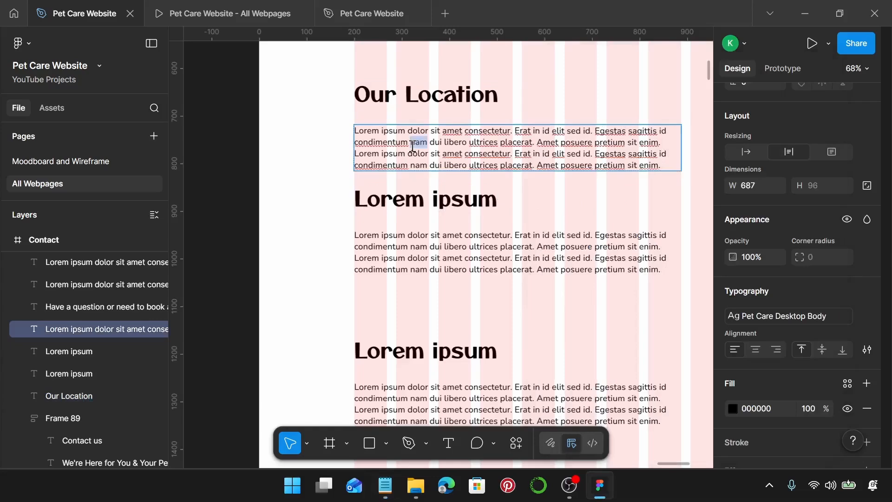
key(ctrl+a)
key(ctrl+v)
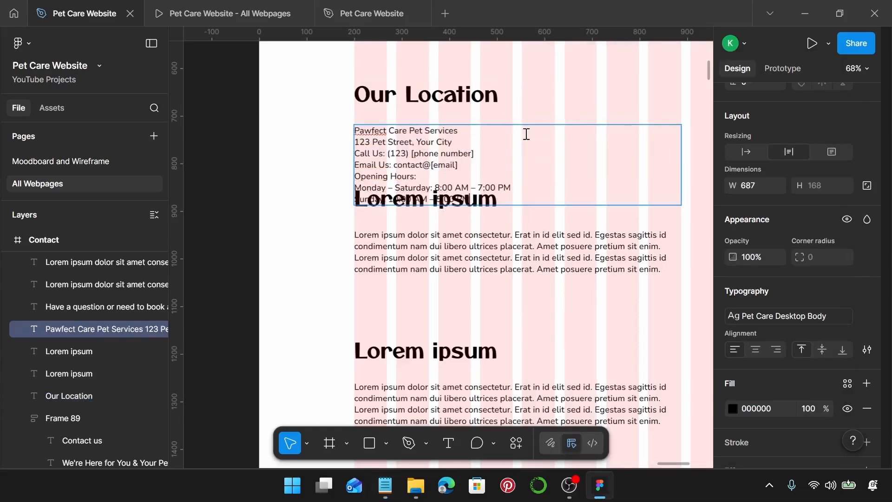
Step: Move the Our Location heading and its details up beneath the intro, with the details at Y 635, and set the details to auto width
ctrl+scroll(525, 136, down, 2)
scroll(528, 136, up, 4)
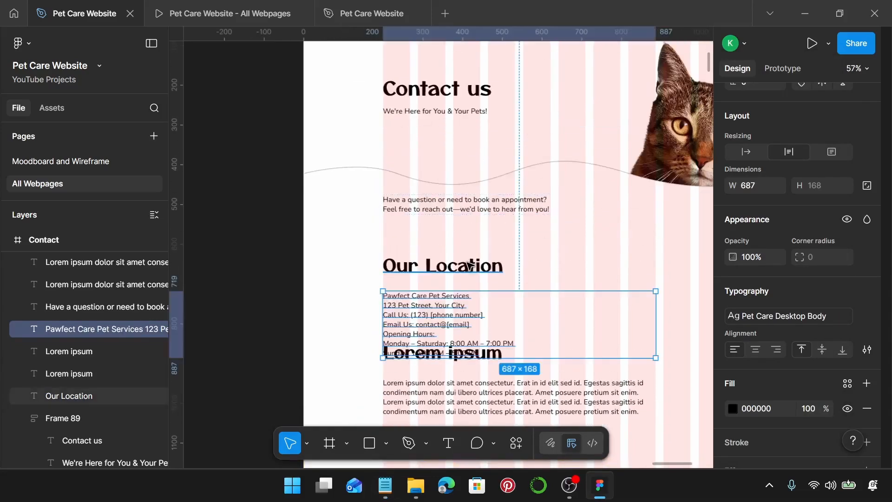
drag(467, 265, 466, 243)
drag(439, 304, 437, 276)
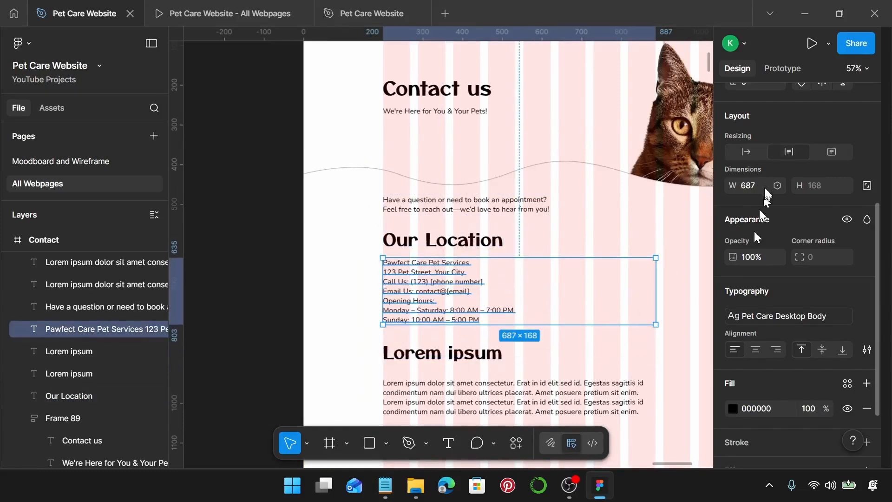
click(745, 152)
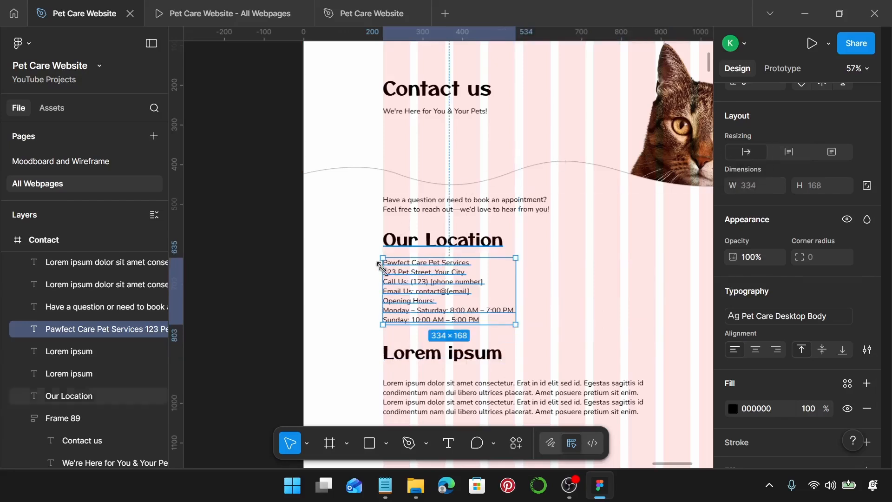
Step: Wrap the Our Location heading and its details in a vertical auto layout with a gap of 25
click(441, 247)
shift+click(426, 279)
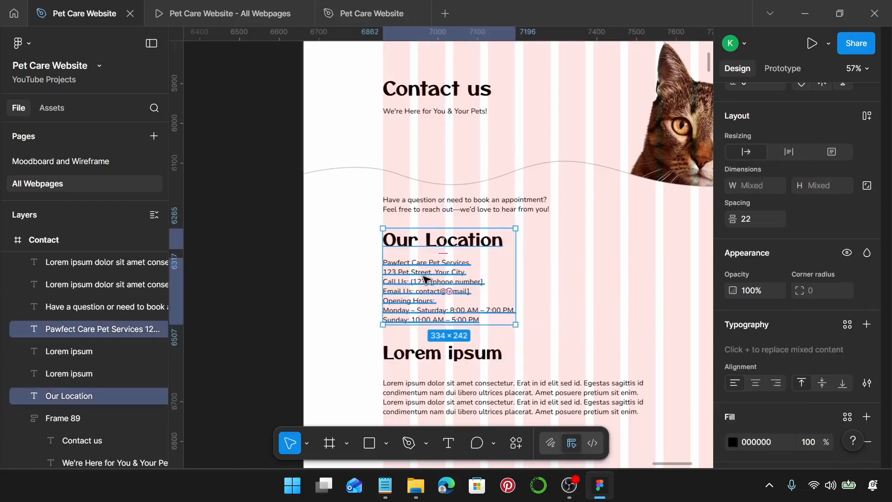
key(shift+a)
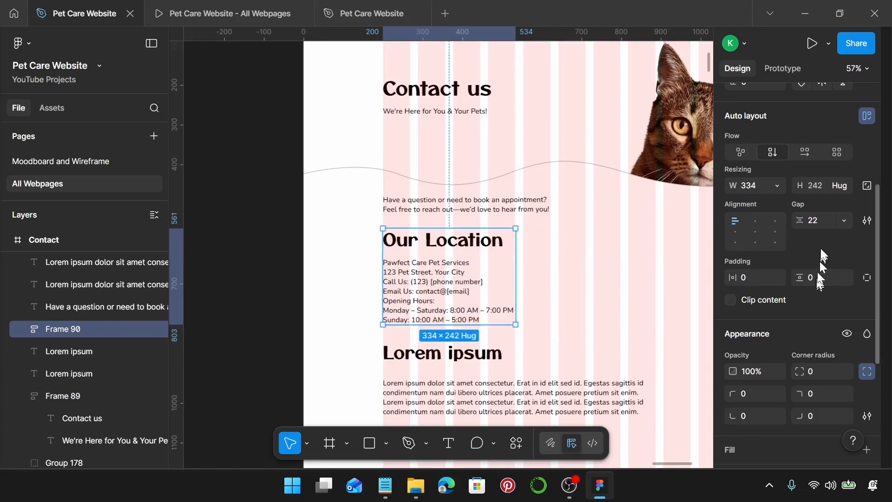
click(829, 223)
text(25)
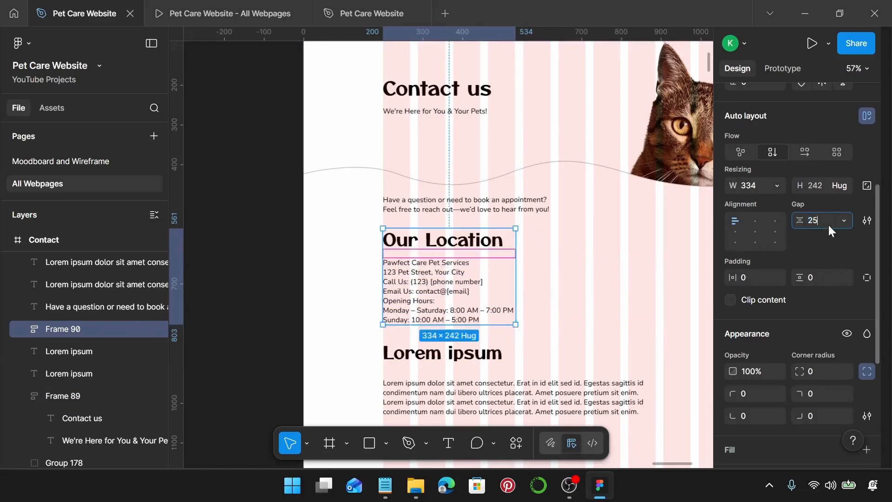
key(Return)
Step: Extend the Contact frame downward and move the wave and footer group down to about Y 1871
scroll(507, 321, down, 4)
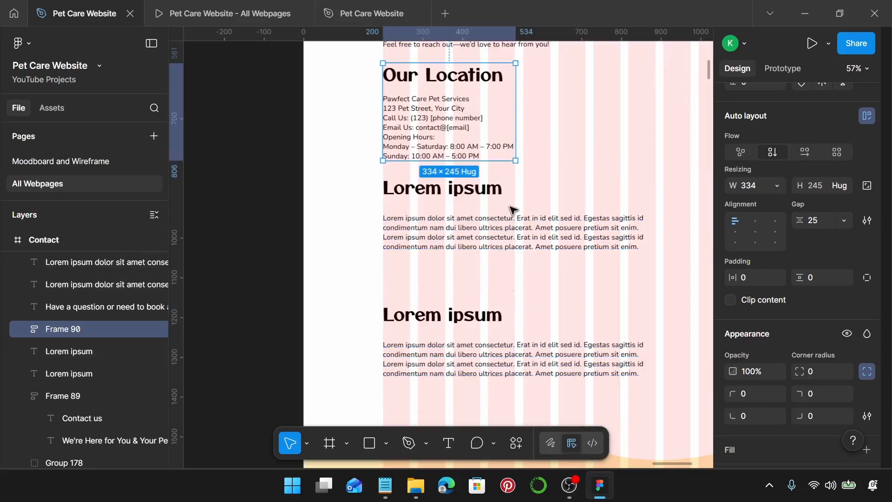
scroll(512, 210, down, 5)
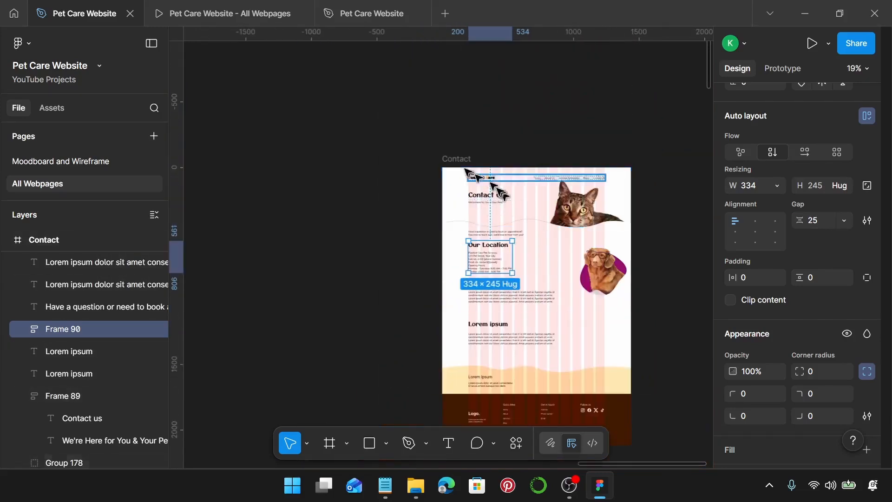
click(467, 164)
scroll(534, 279, down, 6)
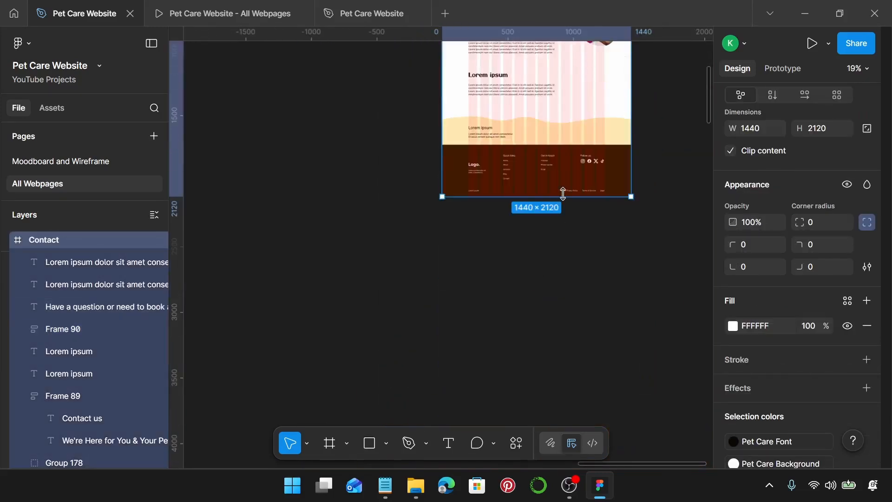
drag(563, 195, 563, 254)
click(571, 151)
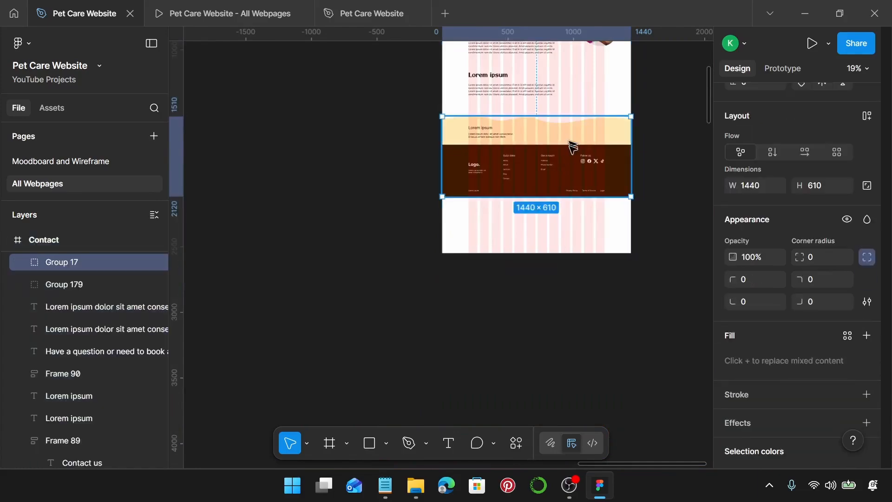
drag(572, 147, 573, 193)
Step: Move the last Lorem ipsum heading and its paragraph down toward the footer wave, leaving space for a form above
scroll(462, 251, up, 4)
scroll(459, 238, up, 2)
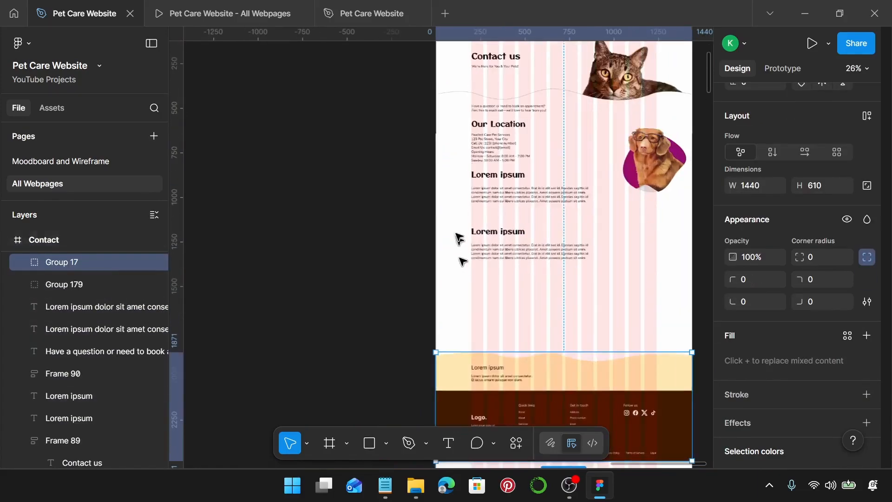
click(459, 238)
drag(457, 218, 562, 326)
scroll(521, 201, up, 3)
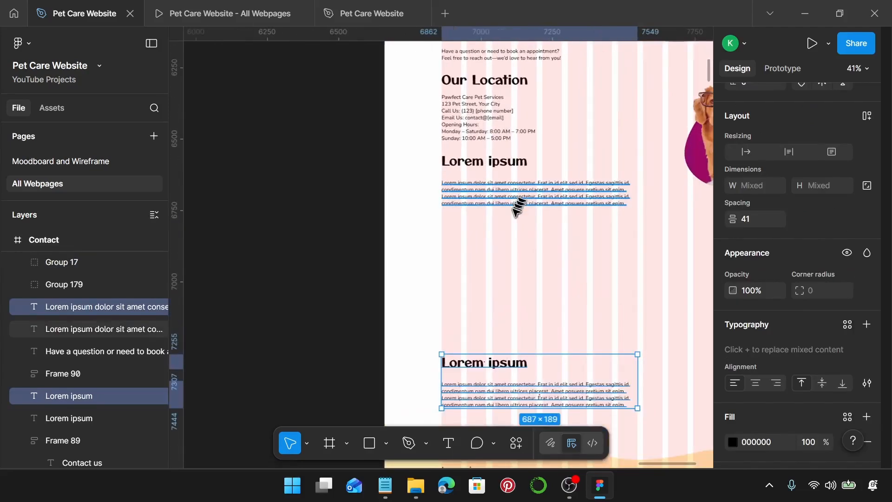
Step: Replace the Lorem ipsum heading below the location details with "Send Us a Message", copied from the Notepad notes
scroll(518, 208, right, 2)
click(386, 486)
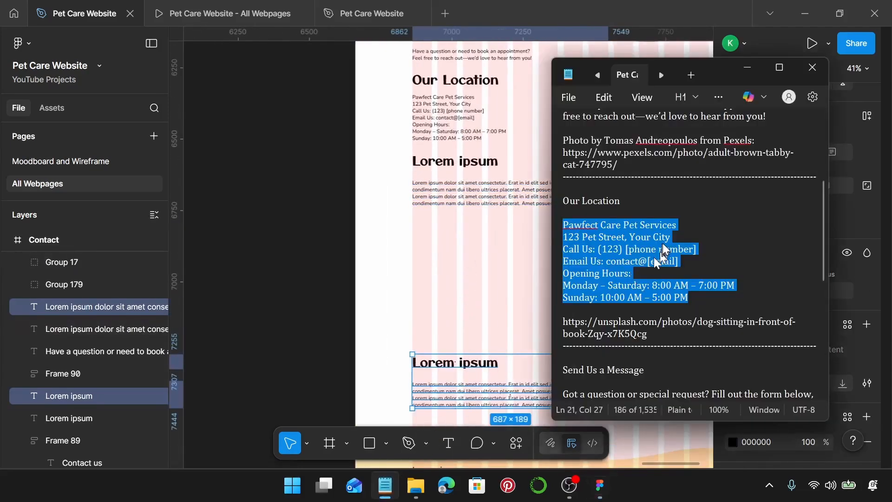
scroll(664, 250, down, 3)
drag(653, 266, 557, 260)
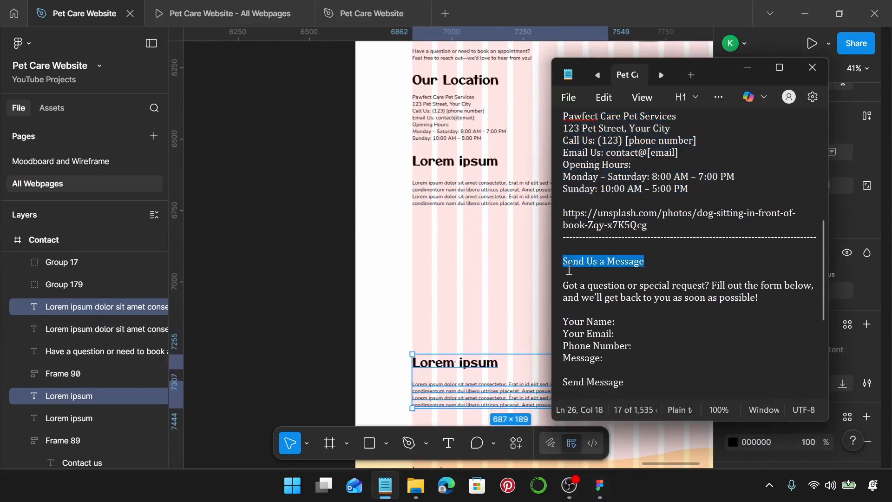
click(459, 163)
key(ctrl+v)
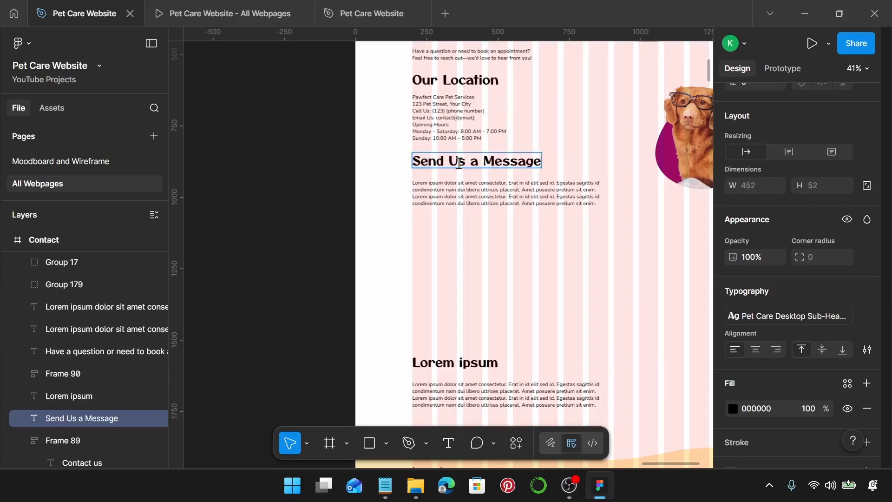
Step: Replace the paragraph under Send Us a Message with the form invitation text from the Notepad notes and narrow its box to a width of 482
click(385, 486)
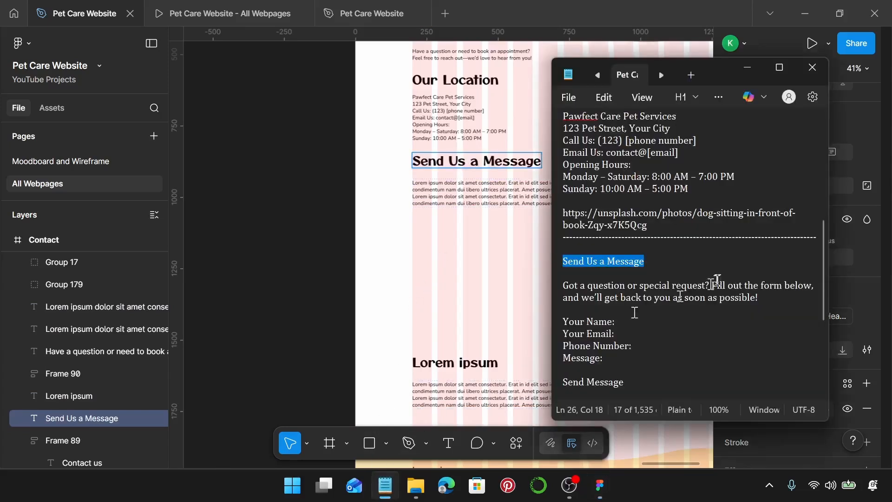
drag(759, 298, 574, 291)
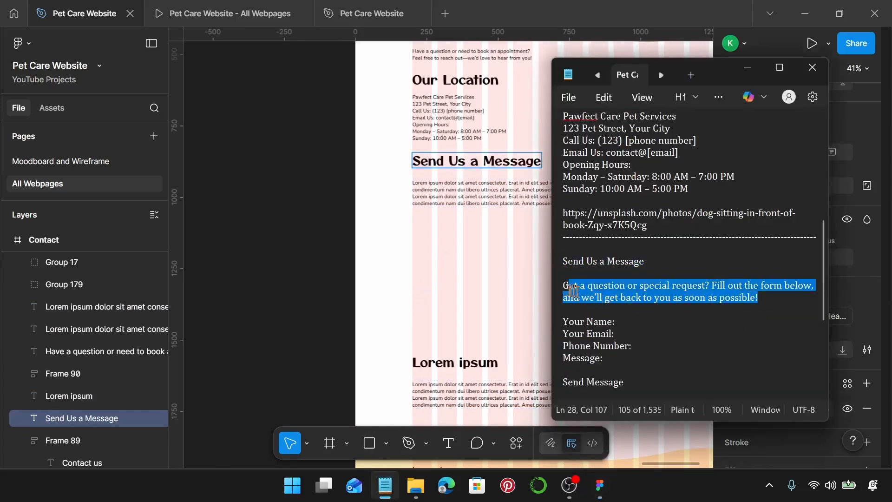
click(472, 186)
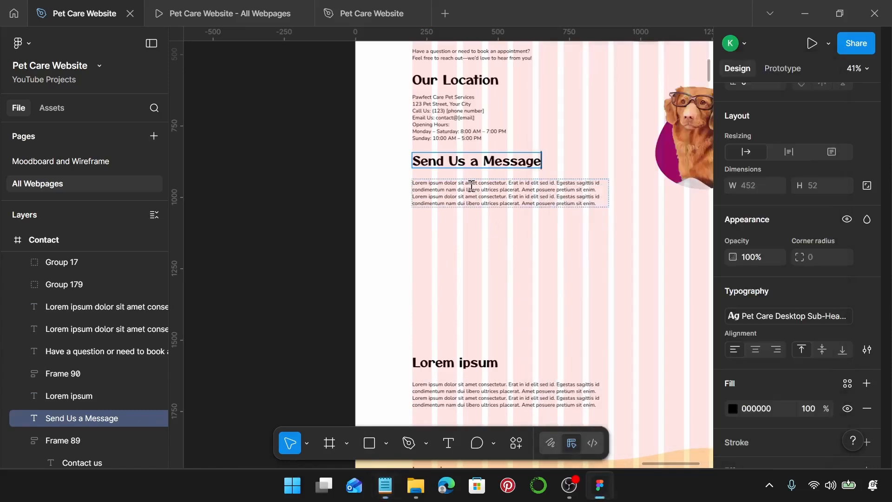
double_click(471, 186)
key(ctrl+a)
key(ctrl+v)
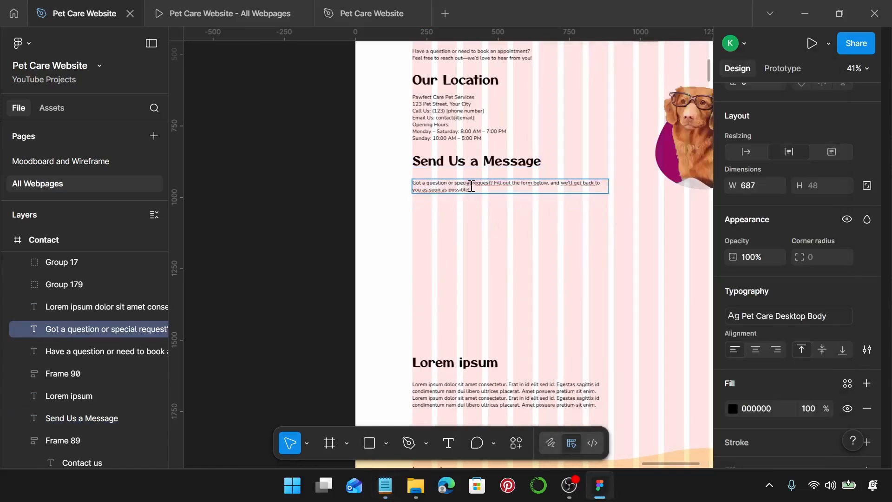
key(Escape)
ctrl+scroll(604, 191, up, 2)
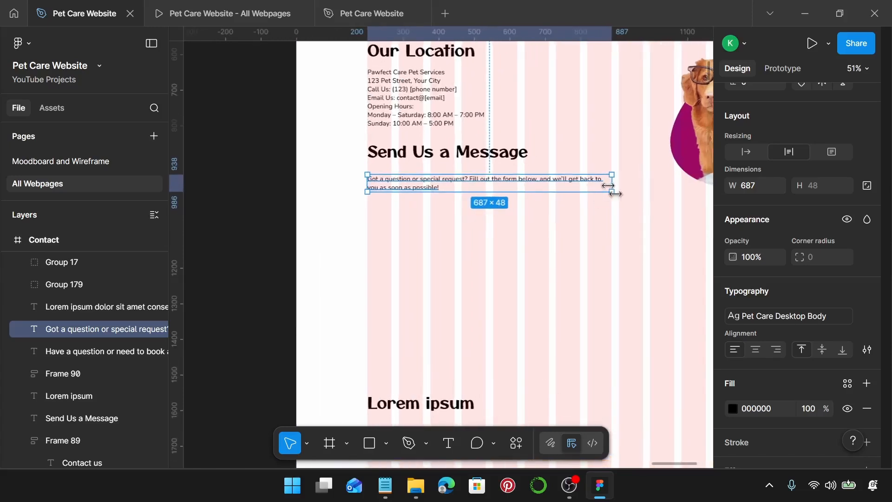
drag(611, 186, 540, 187)
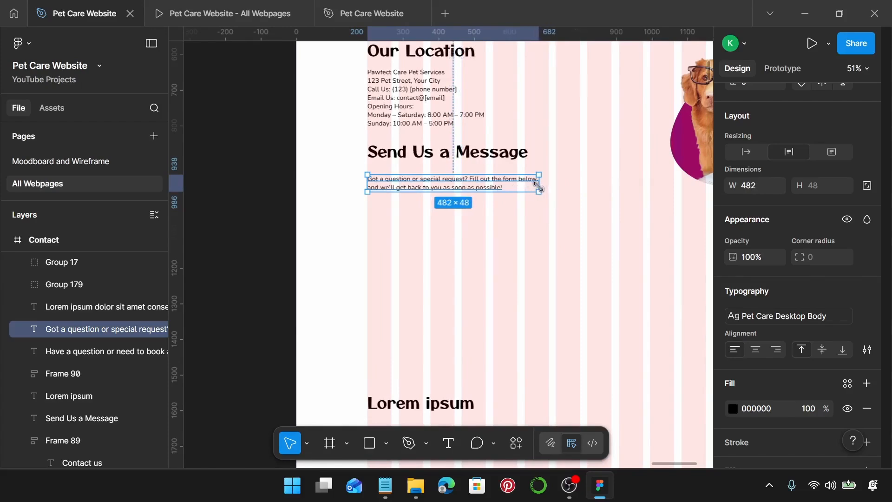
Step: Copy the whole Booking Form frame, including its Confirm Appointment button, from the Services page
scroll(519, 193, down, 5)
click(520, 215)
scroll(520, 214, down, 4)
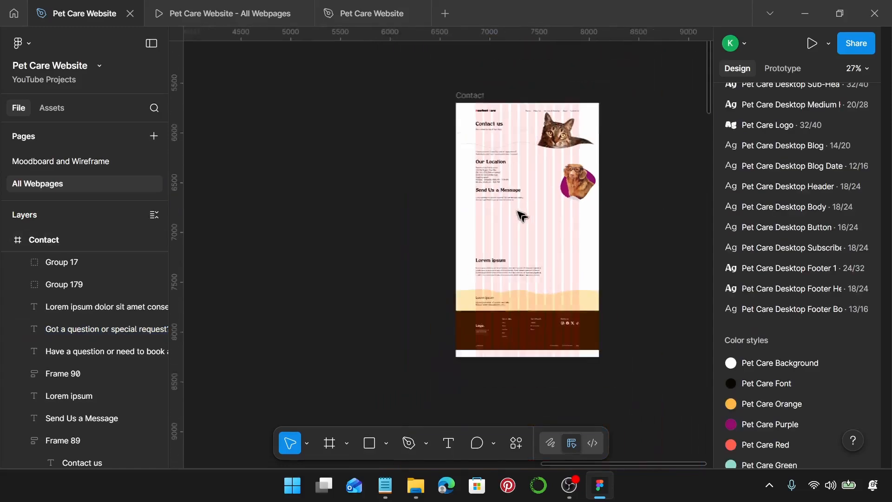
scroll(515, 220, left, 7)
scroll(514, 220, down, 2)
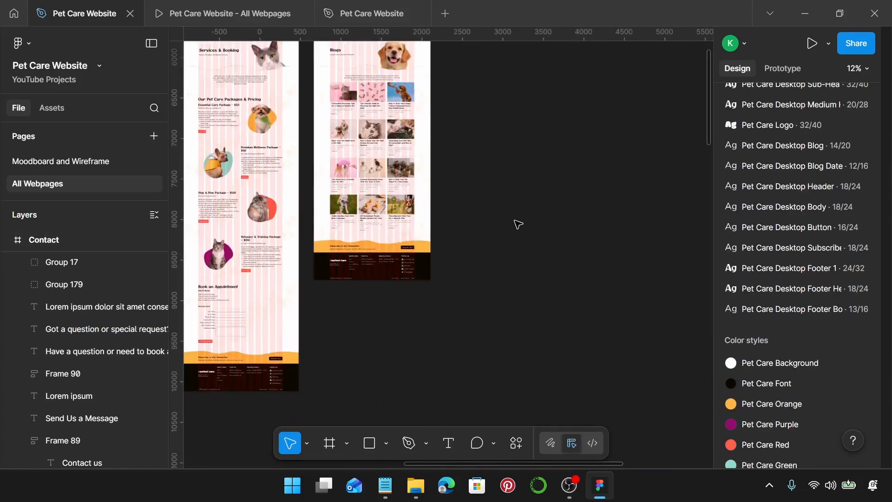
scroll(305, 247, left, 2)
scroll(297, 308, up, 3)
scroll(301, 311, up, 5)
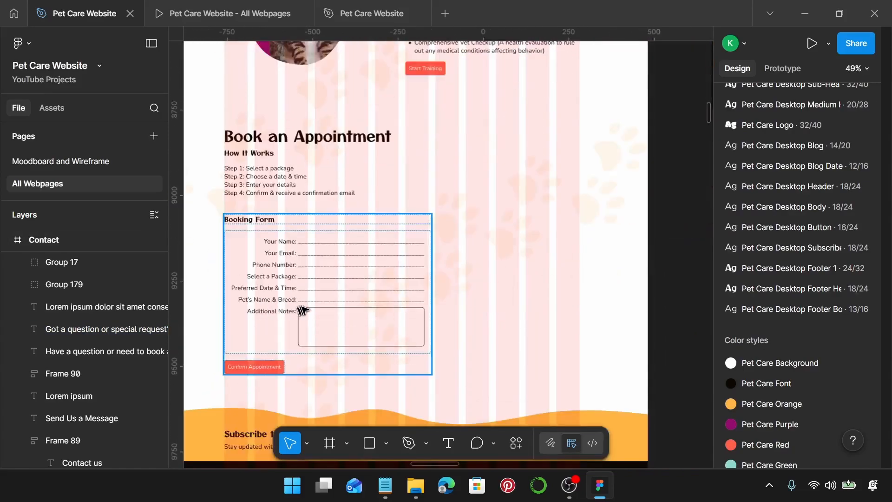
click(310, 298)
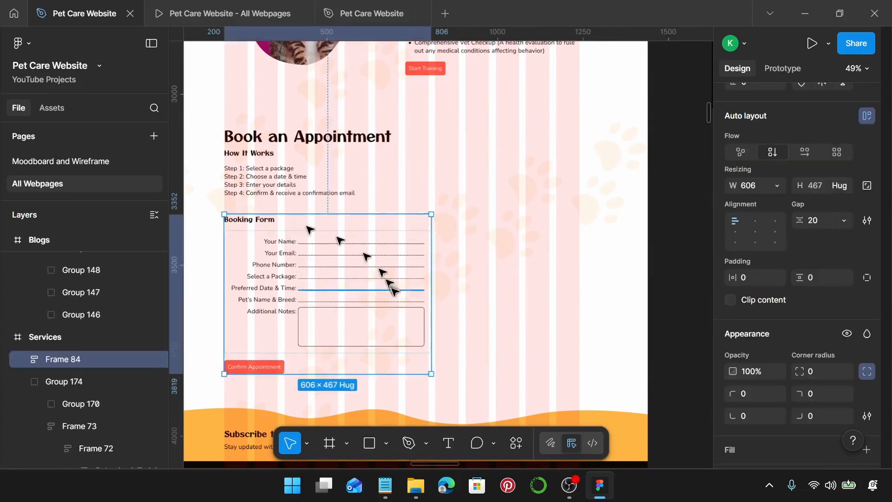
Step: Duplicate the Send Us a Message paragraph just below itself on the Contact page and replace the duplicate with the copied booking form
scroll(392, 291, down, 3)
scroll(470, 256, down, 5)
scroll(469, 255, down, 3)
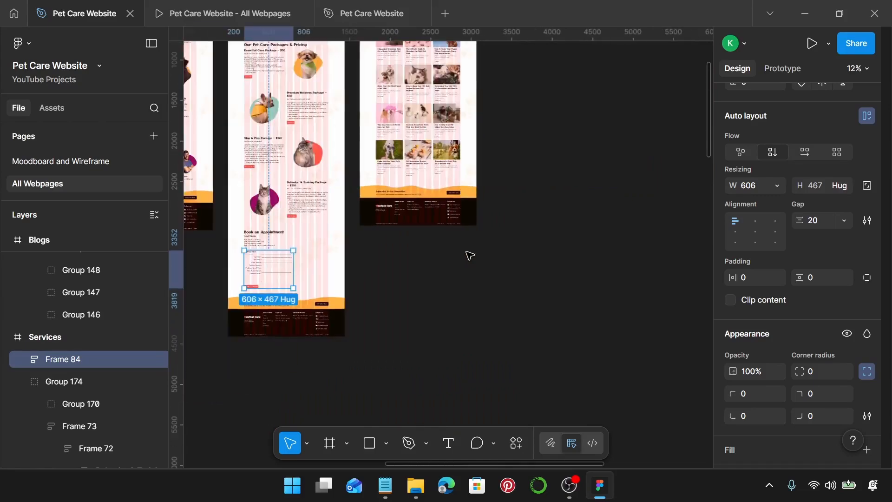
scroll(469, 255, right, 10)
scroll(599, 325, up, 7)
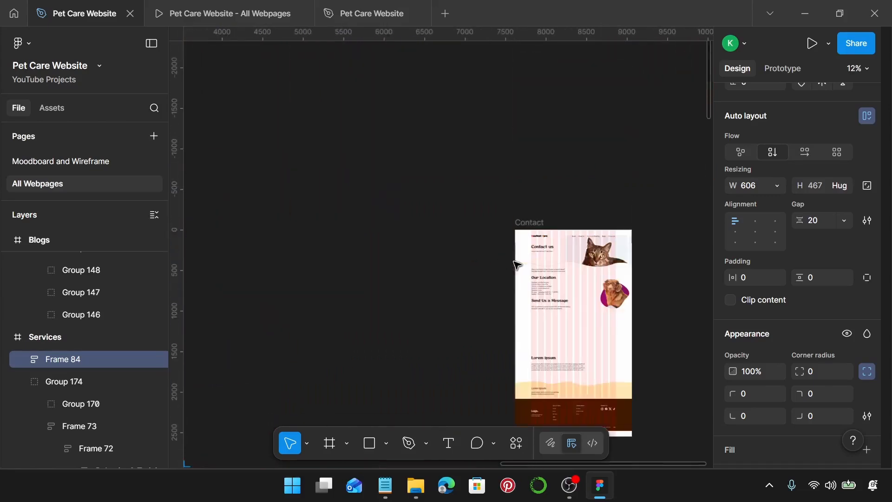
scroll(599, 325, down, 2)
scroll(603, 319, up, 3)
scroll(603, 318, up, 2)
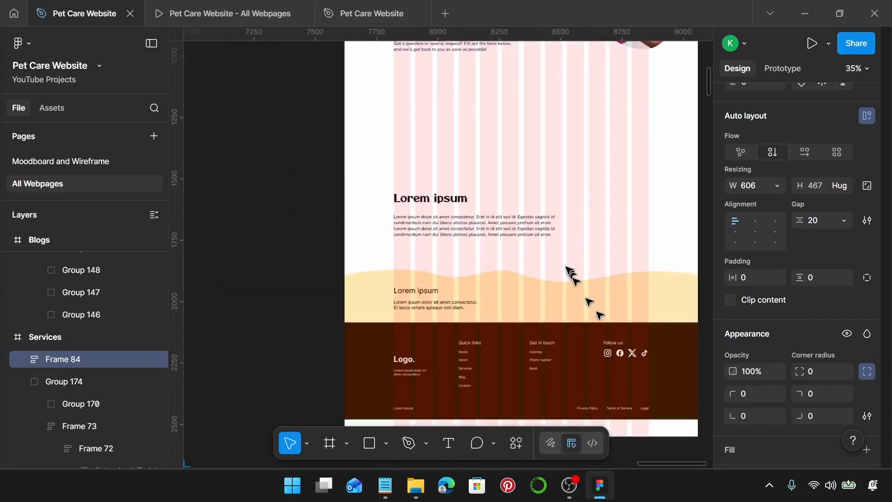
scroll(558, 265, up, 3)
click(445, 142)
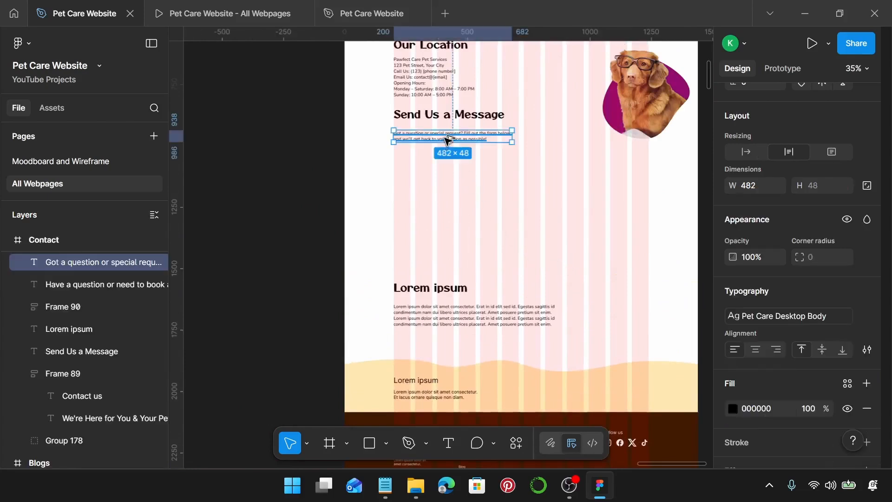
drag(449, 142, 453, 167)
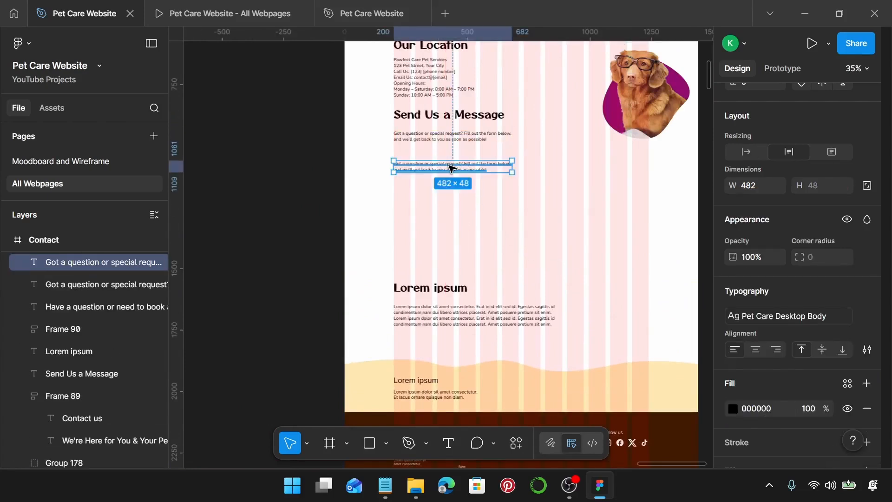
key(ctrl+shift+r)
ctrl+scroll(448, 166, up, 5)
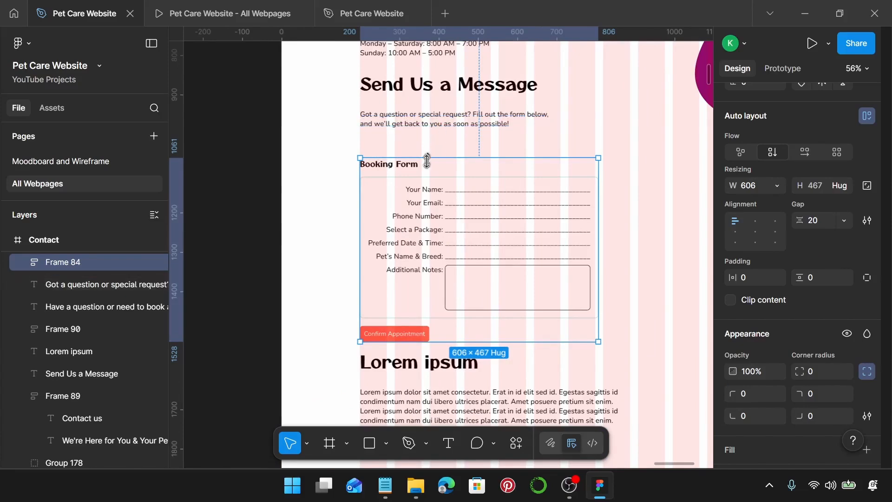
Step: Delete the Booking Form title from the pasted form and move the form up to Y 1025, beneath the message paragraph
click(411, 167)
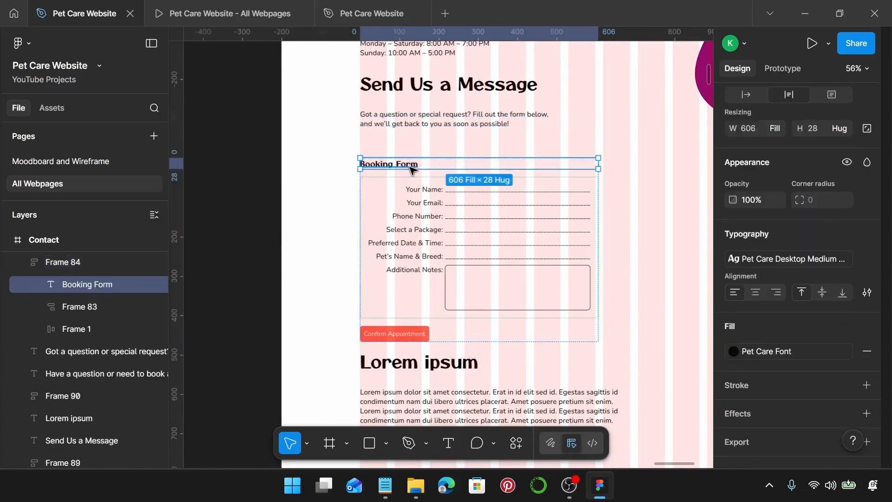
key(Delete)
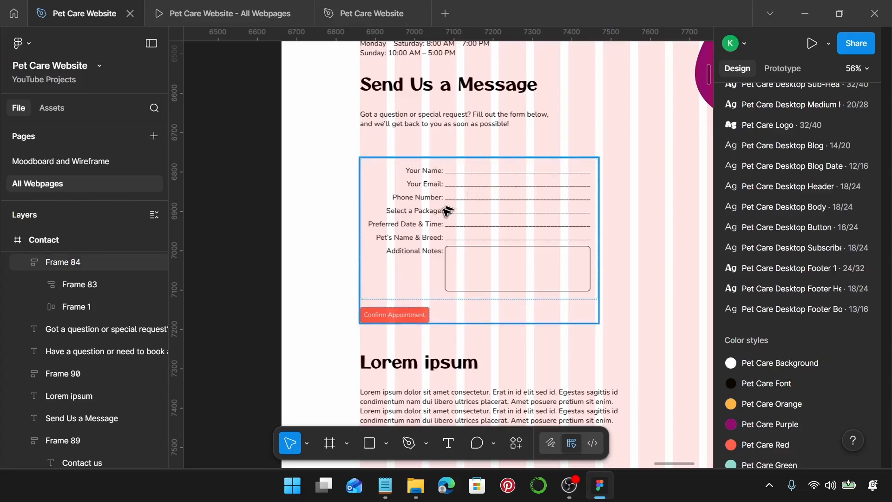
click(416, 241)
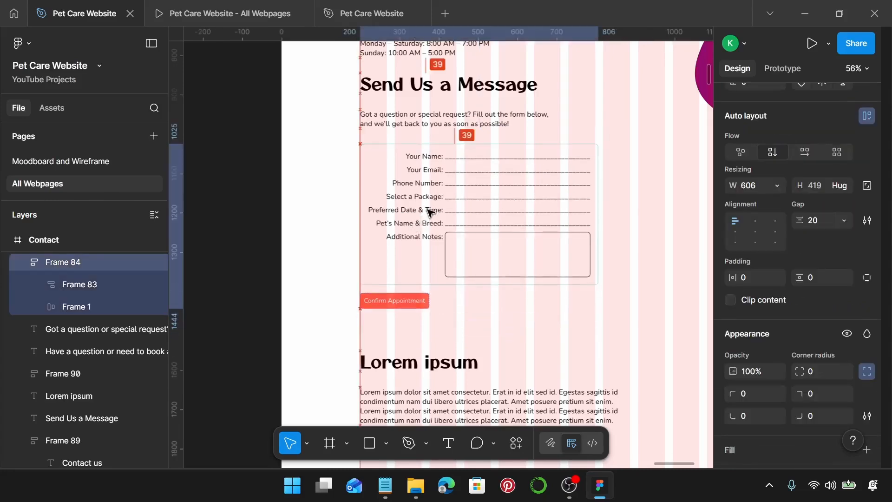
Step: Delete the Select a Package, Preferred Date & Time, and Pet's Name & Breed rows from the pasted form
scroll(429, 223, up, 5)
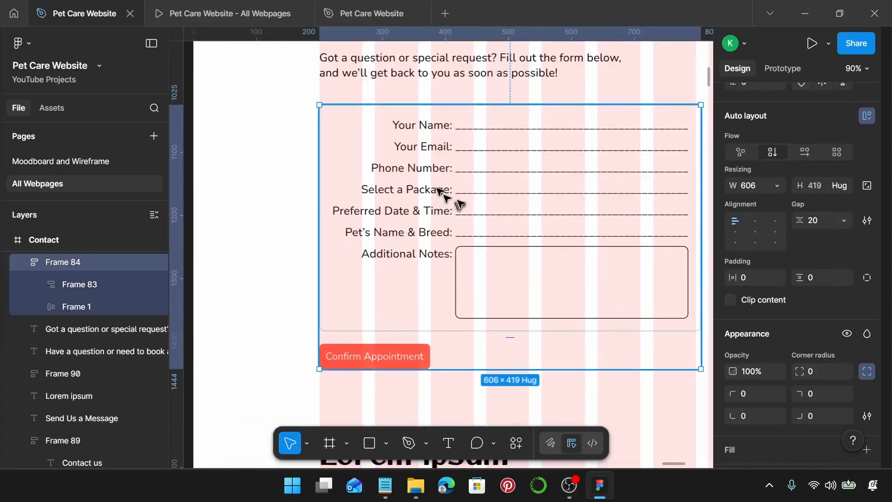
double_click(439, 190)
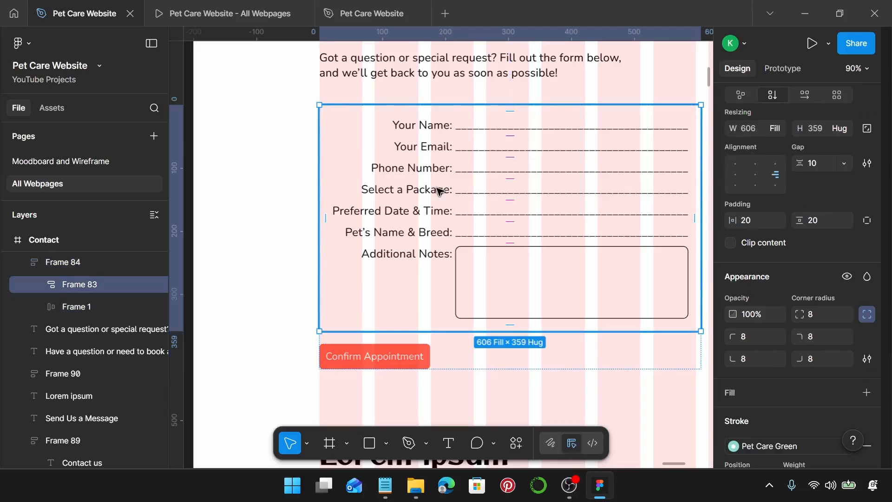
double_click(440, 190)
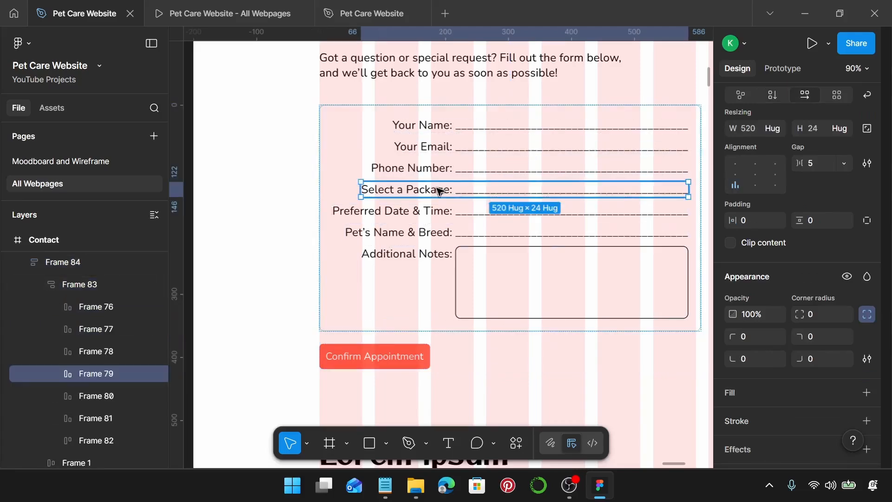
key(Delete)
double_click(432, 191)
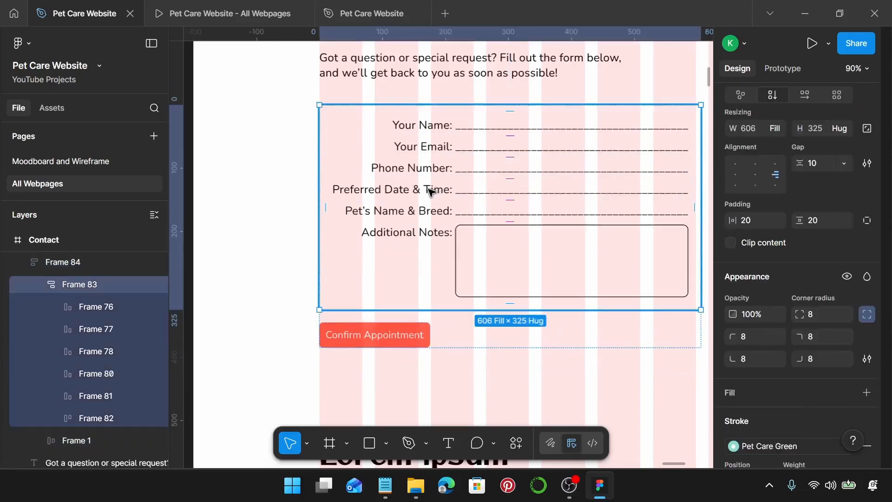
double_click(432, 191)
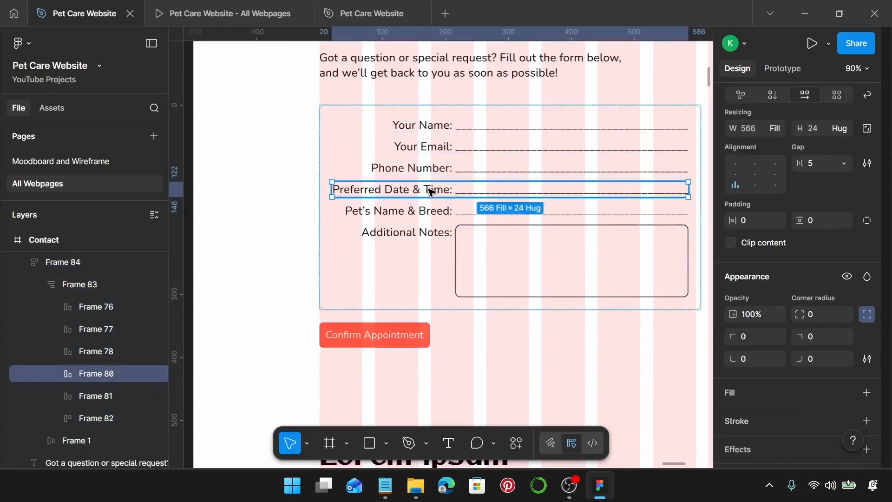
key(Delete)
click(432, 191)
double_click(432, 191)
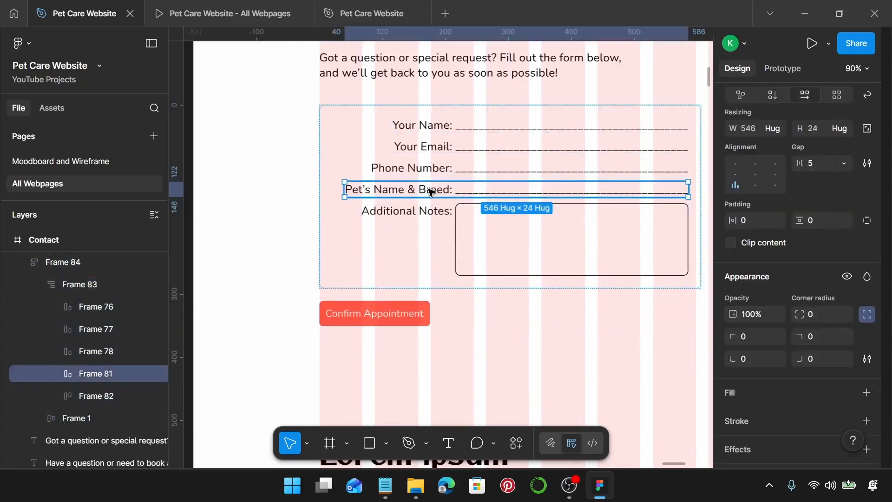
key(Delete)
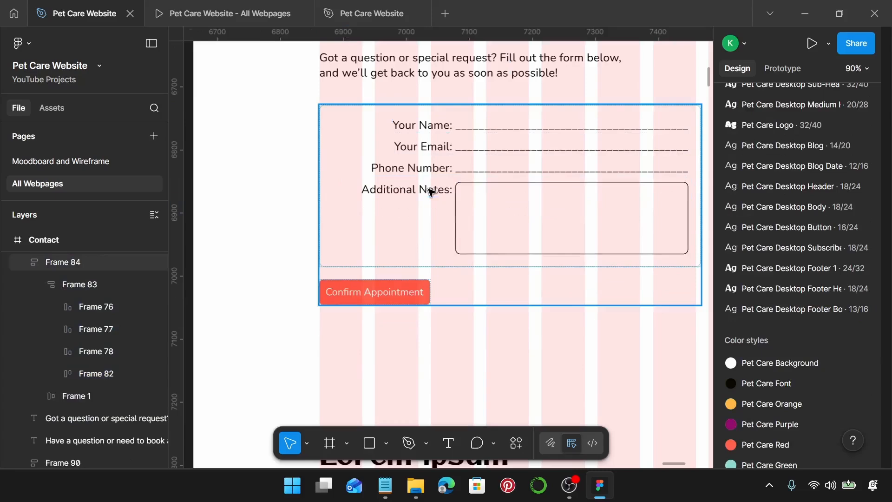
Step: Change the form's Additional Notes label to "Message:"
scroll(432, 191, up, 2)
scroll(432, 191, down, 2)
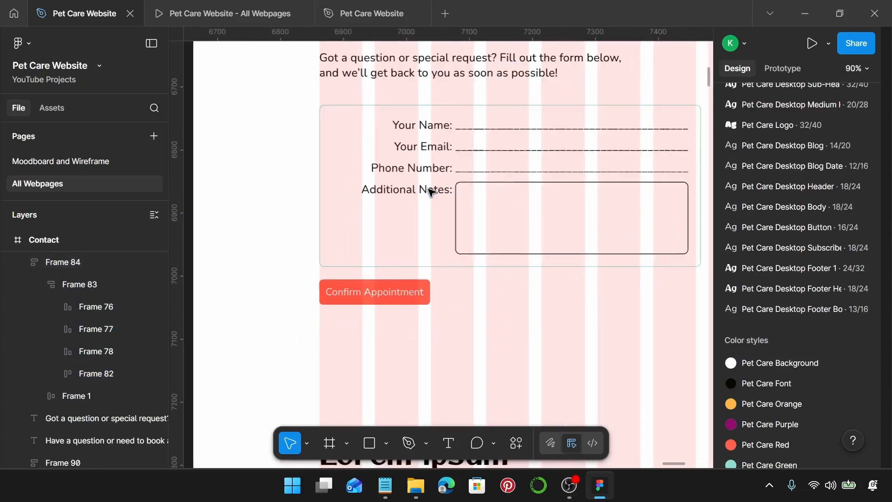
double_click(432, 191)
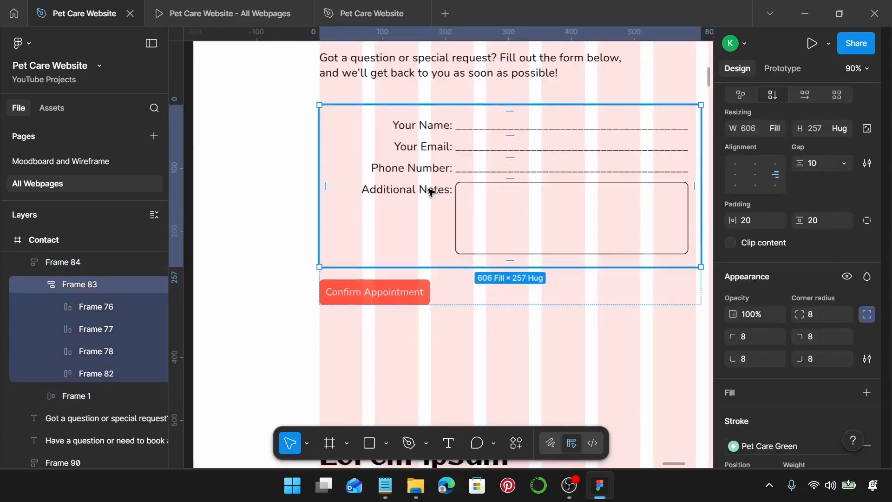
double_click(427, 191)
double_click(426, 190)
double_click(426, 190)
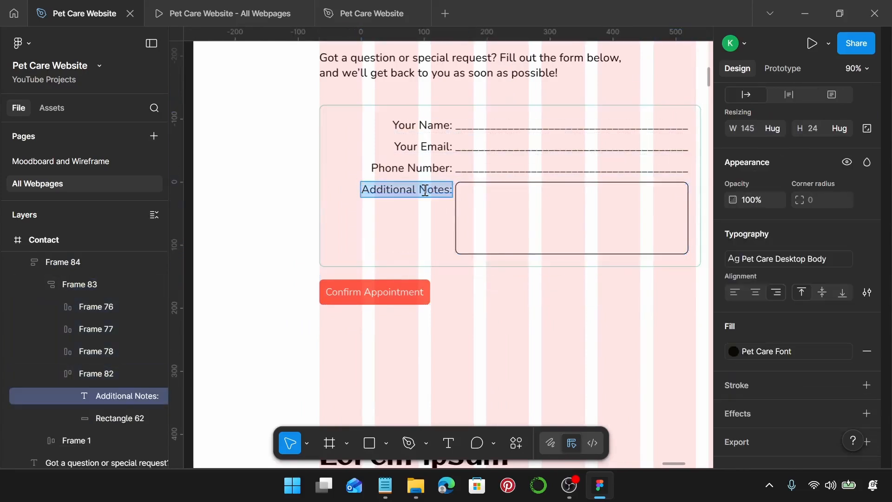
text(Mess)
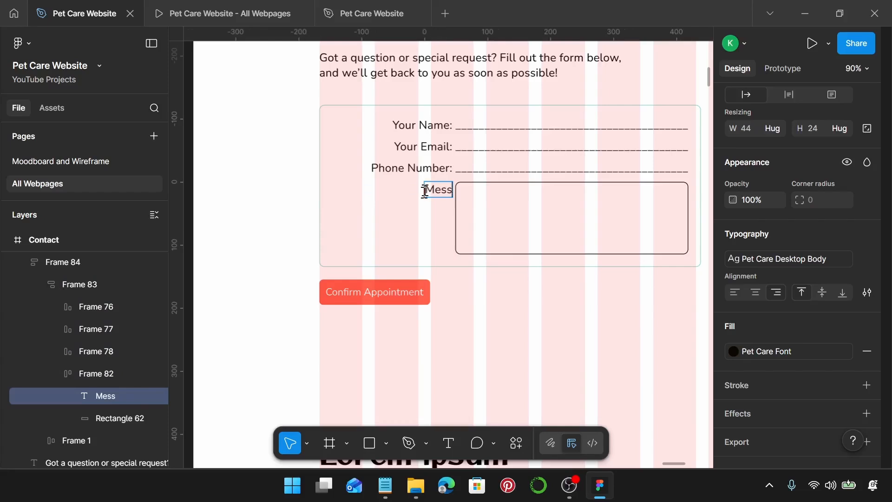
text(age:)
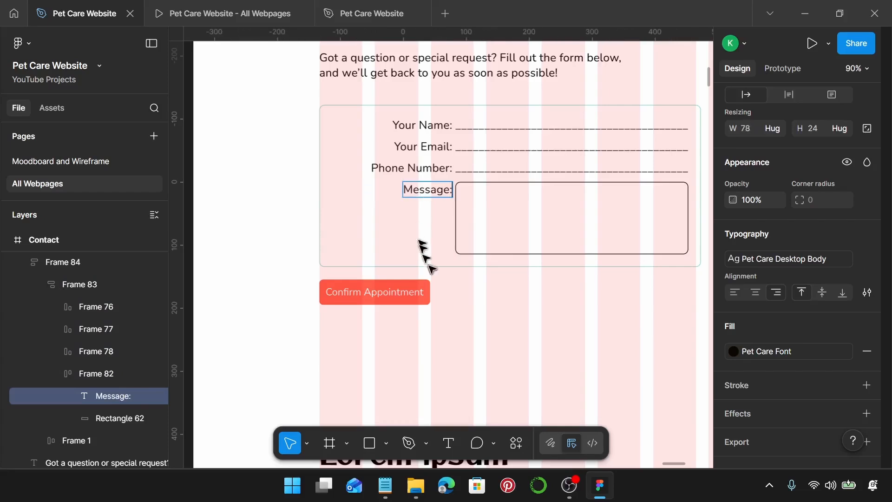
key(Escape)
Step: Set the widths of the bordered fields frame and the whole form frame around it to hug their contents
click(449, 281)
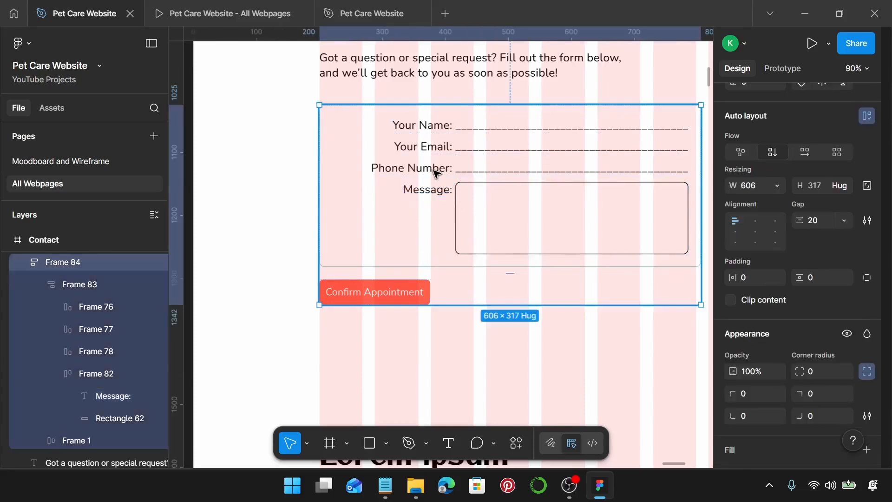
click(435, 173)
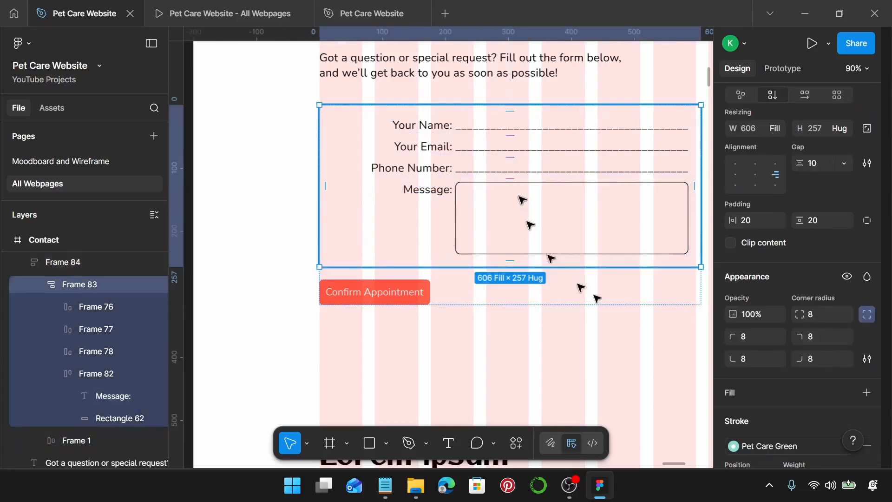
click(777, 129)
click(726, 115)
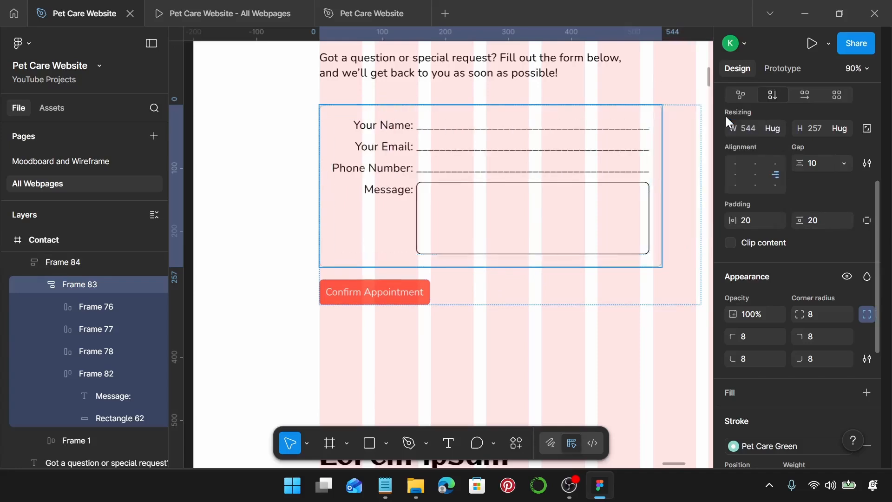
scroll(651, 206, right, 2)
click(651, 205)
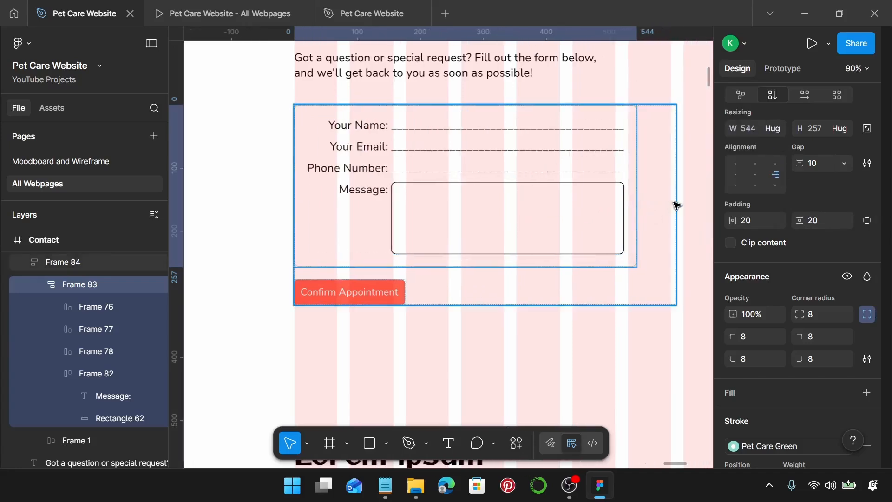
click(778, 128)
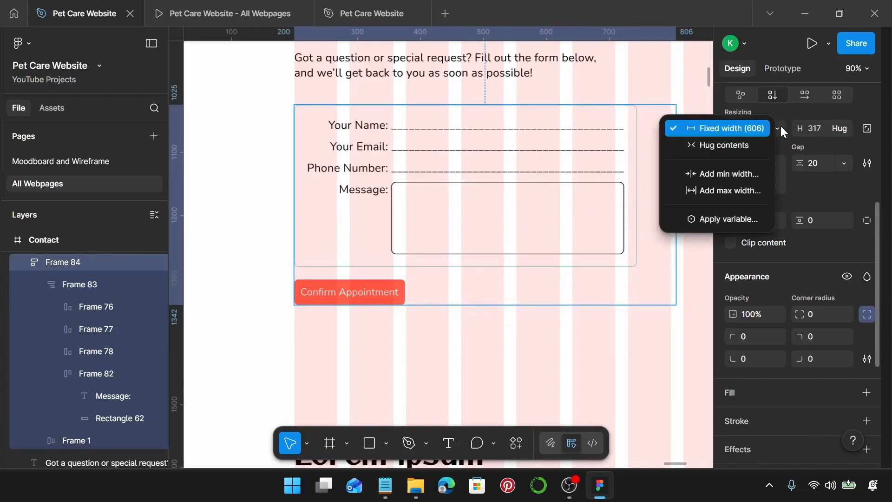
click(725, 145)
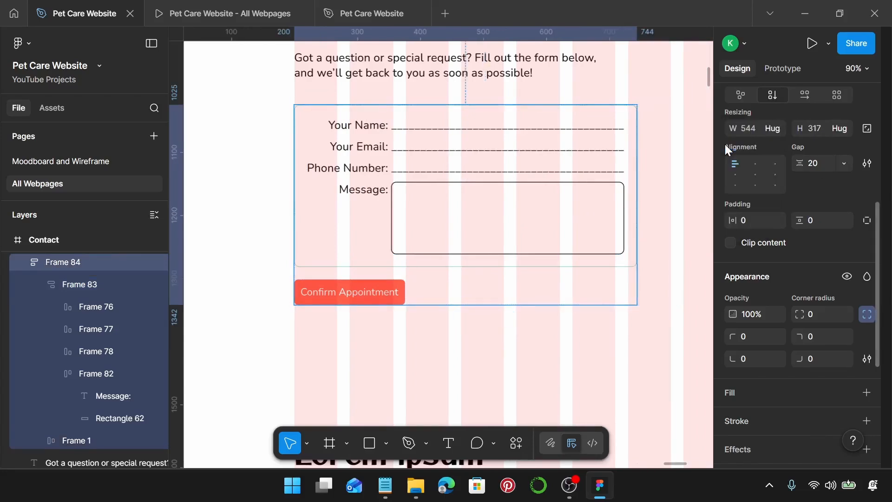
double_click(386, 165)
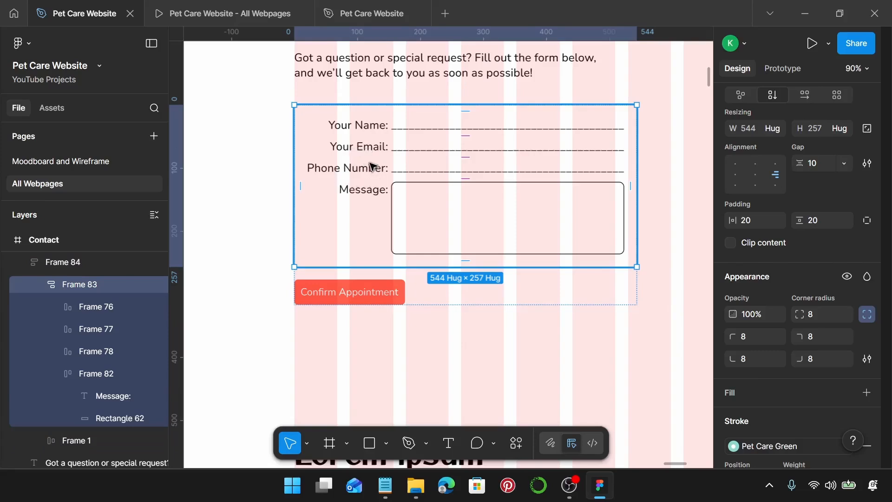
click(666, 375)
click(536, 221)
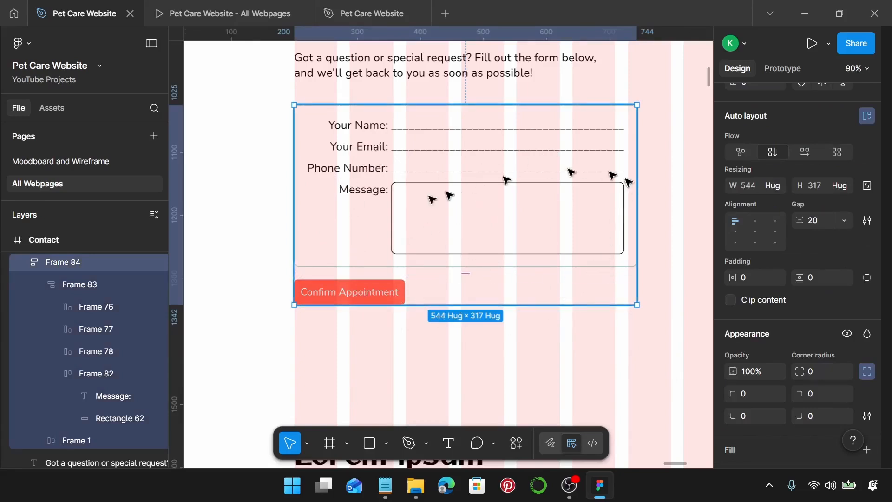
click(471, 330)
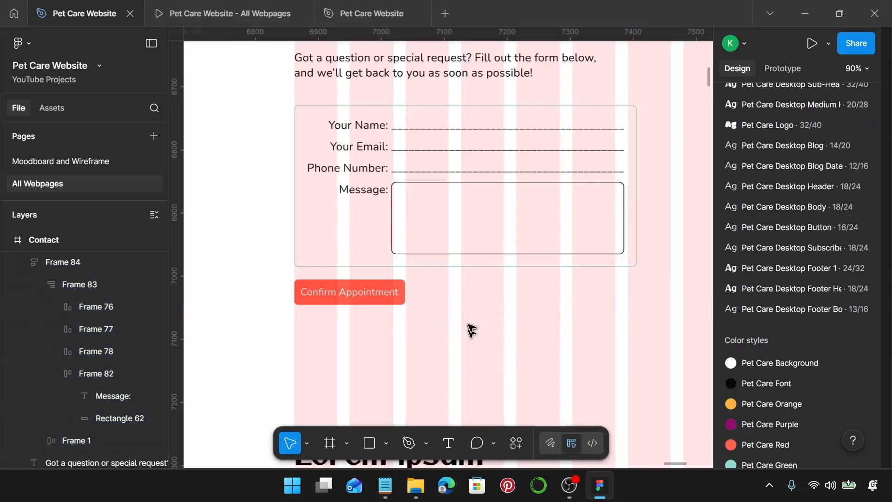
Step: Replace the Confirm Appointment button's label under the form with "Send Message"
scroll(469, 316, down, 1)
click(469, 271)
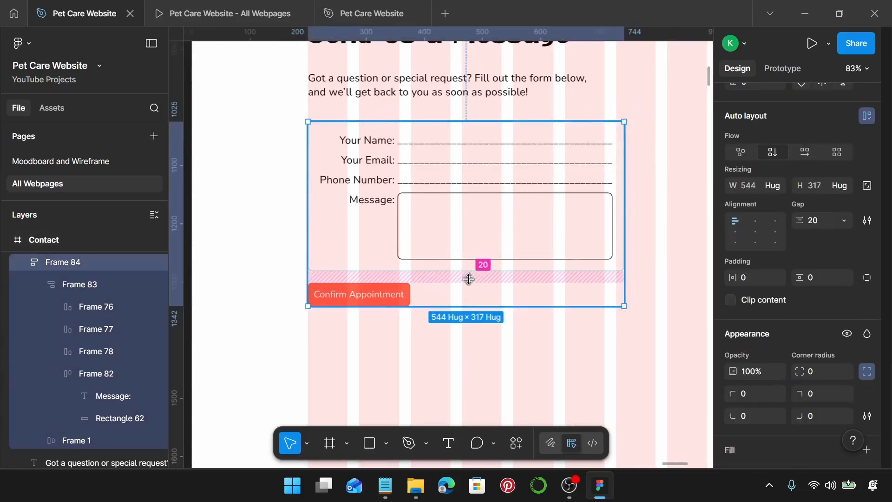
click(372, 300)
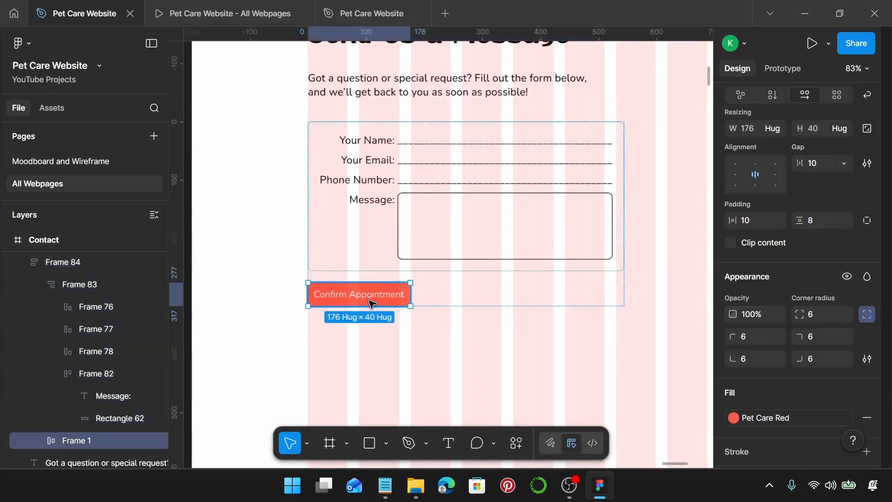
scroll(372, 297, up, 5)
click(373, 296)
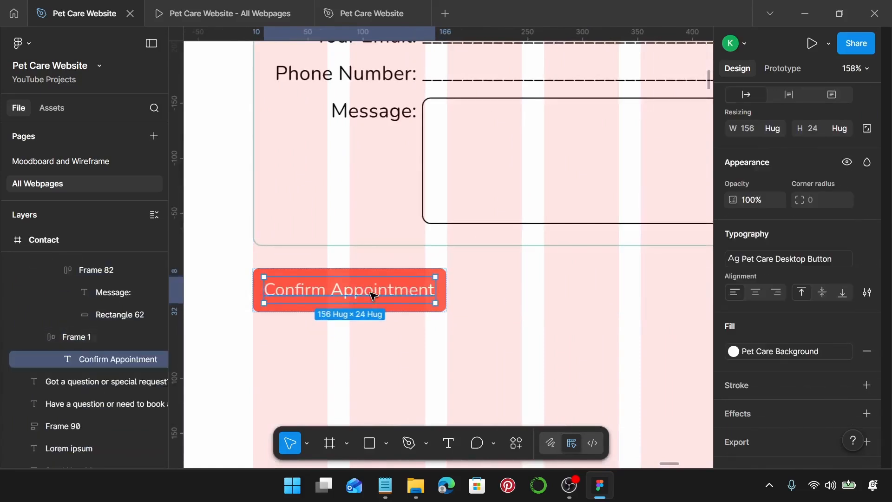
double_click(372, 294)
text(A)
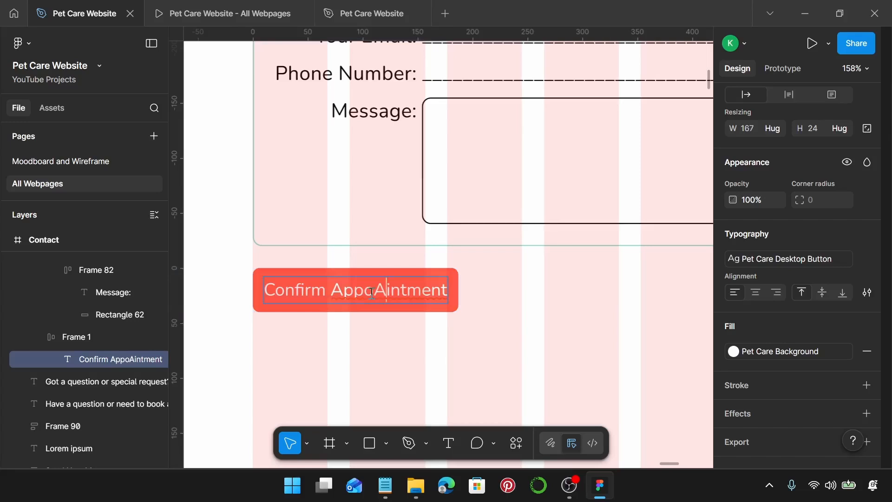
text(Send Message)
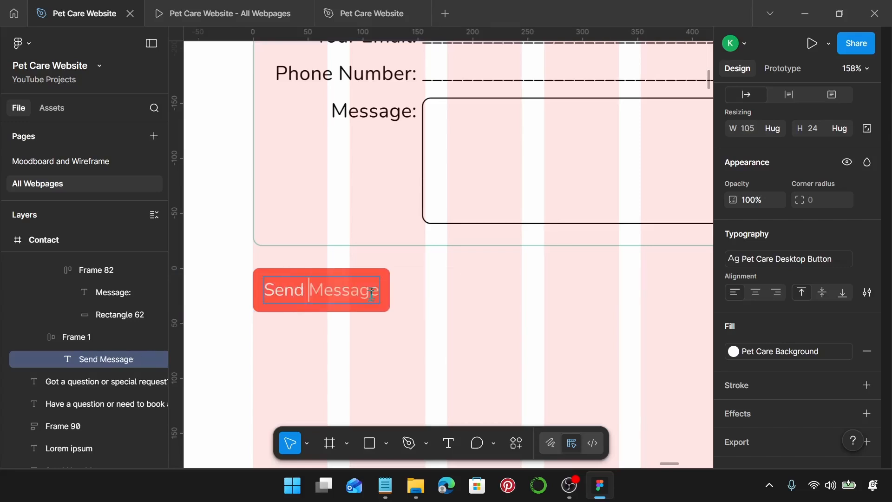
key(Caps_Lock)
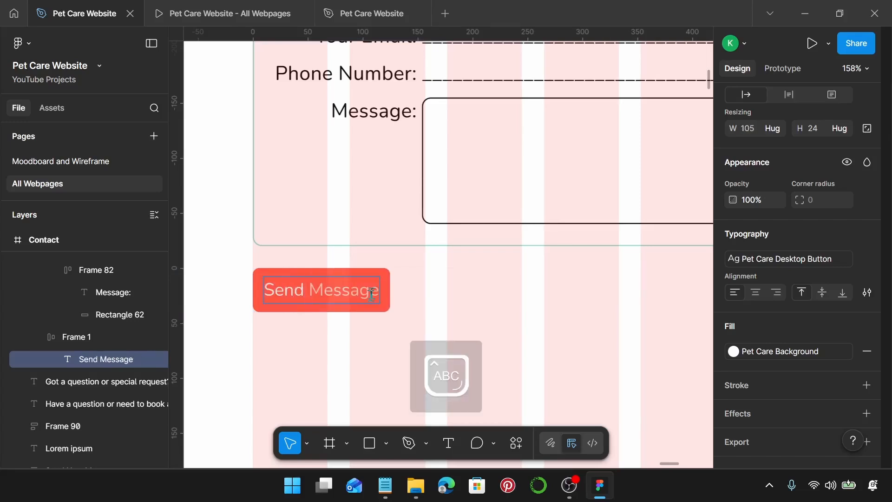
key(Caps_Lock)
click(492, 302)
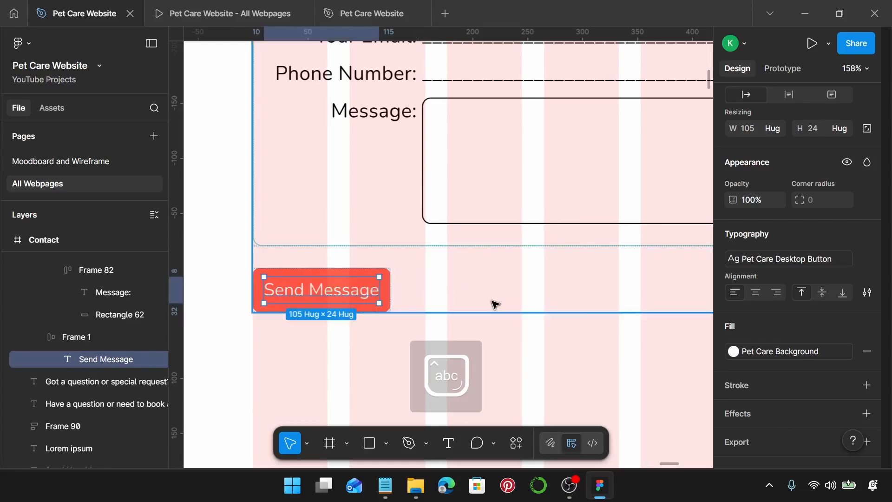
click(492, 301)
Step: Combine the Send Us a Message heading and its paragraph into an auto layout frame with a gap of 25
scroll(492, 301, down, 3)
scroll(492, 301, up, 1)
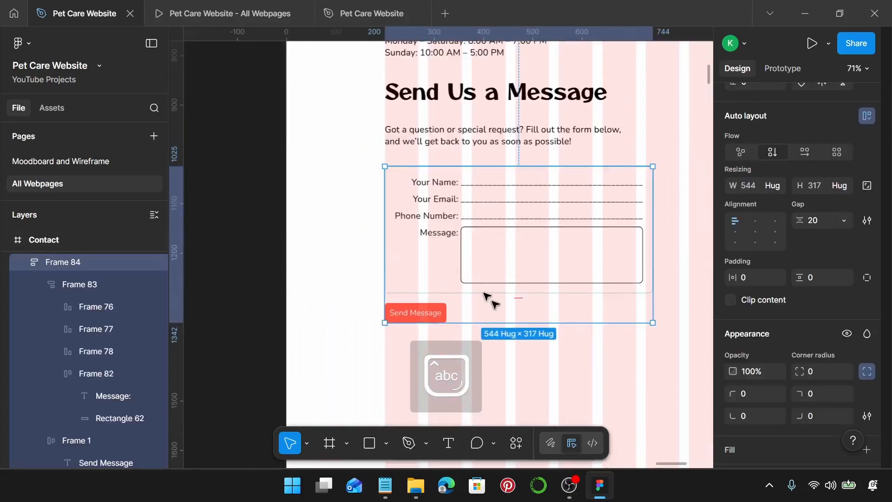
click(520, 107)
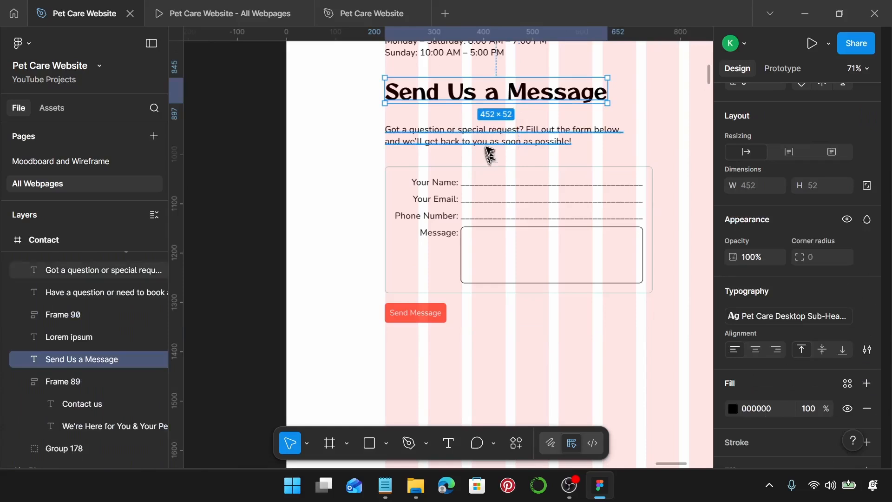
scroll(487, 146, up, 1)
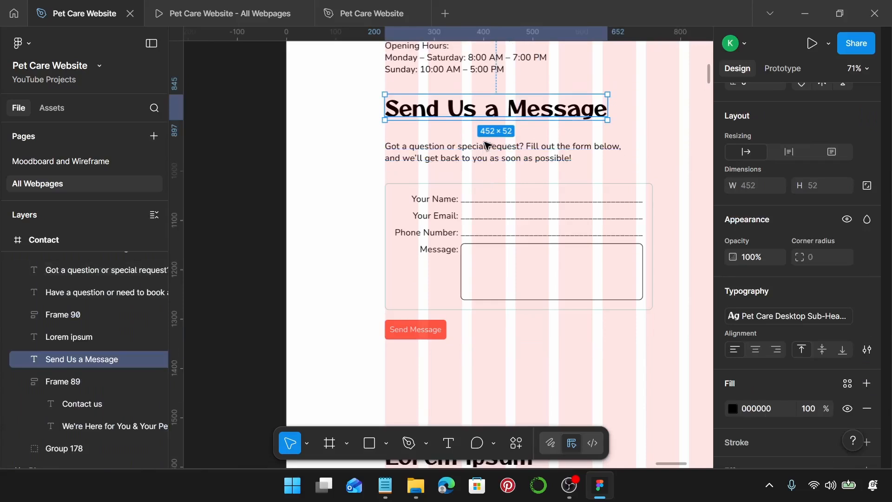
scroll(484, 148, up, 1)
shift+click(482, 149)
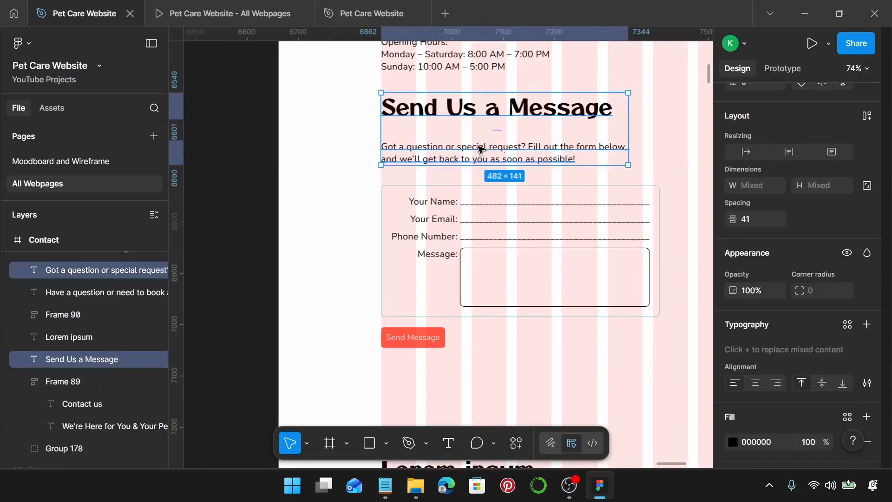
key(shift+a)
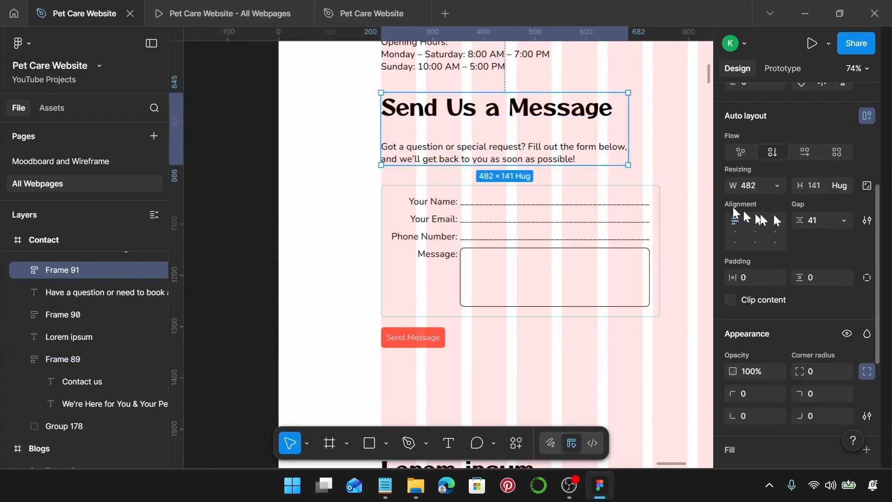
click(821, 221)
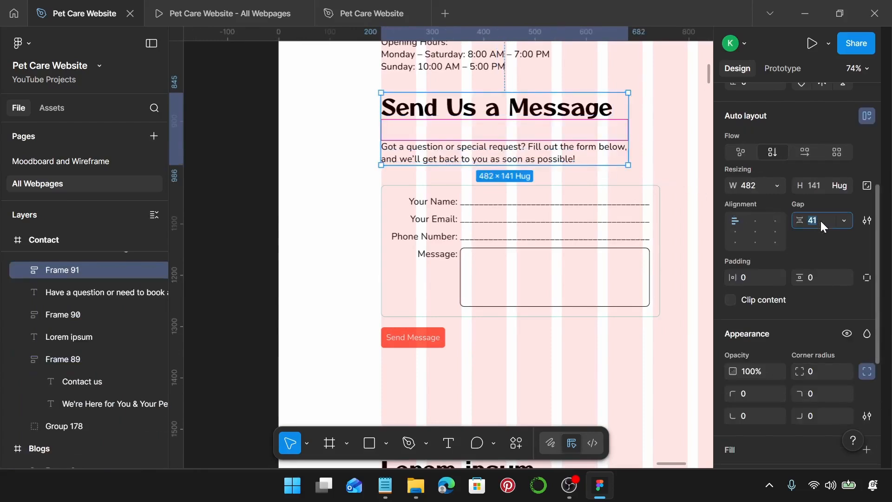
text(25)
key(Return)
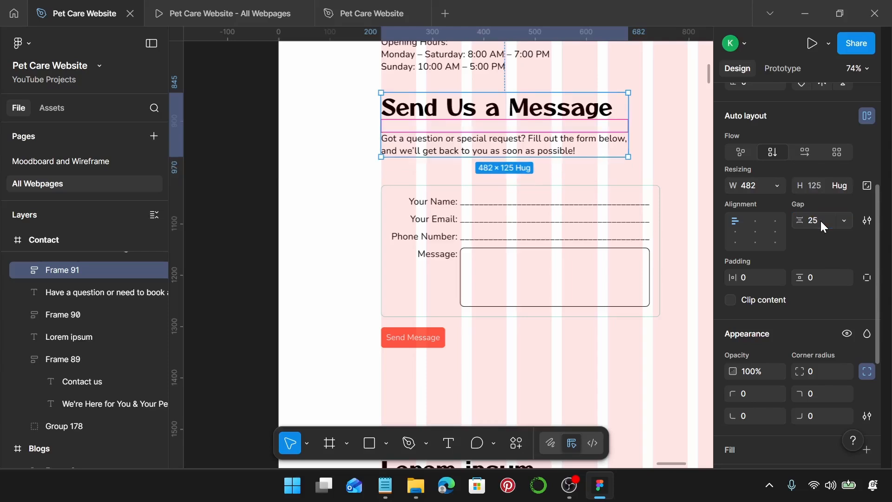
Step: Place the Send Us a Message heading frame inside the form's auto layout frame, above the bordered fields
scroll(665, 185, up, 1)
click(648, 146)
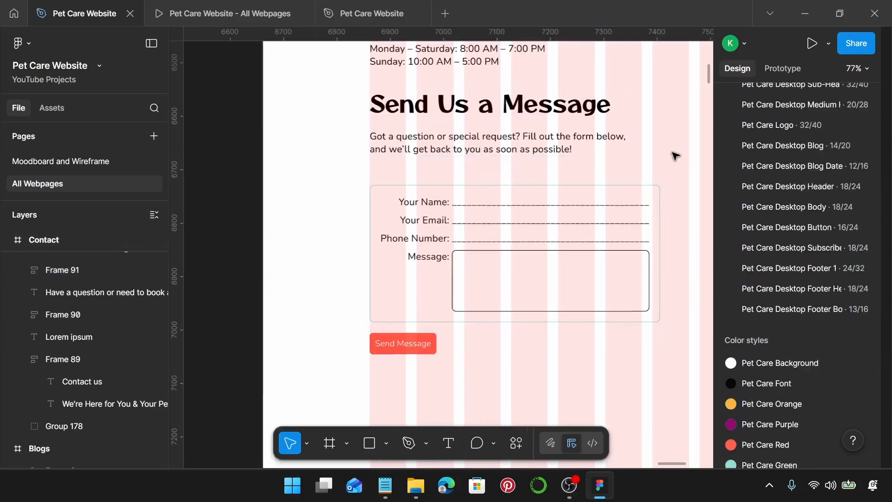
drag(455, 103, 456, 185)
scroll(464, 223, down, 3)
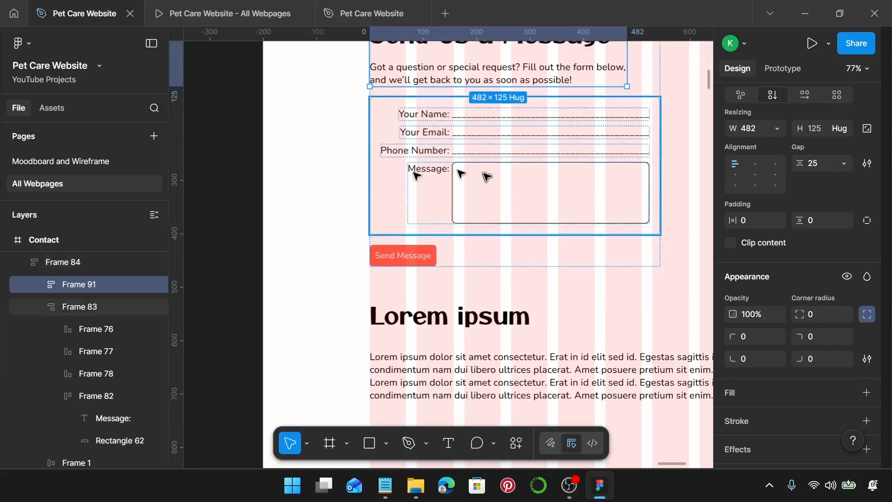
scroll(427, 256, up, 1)
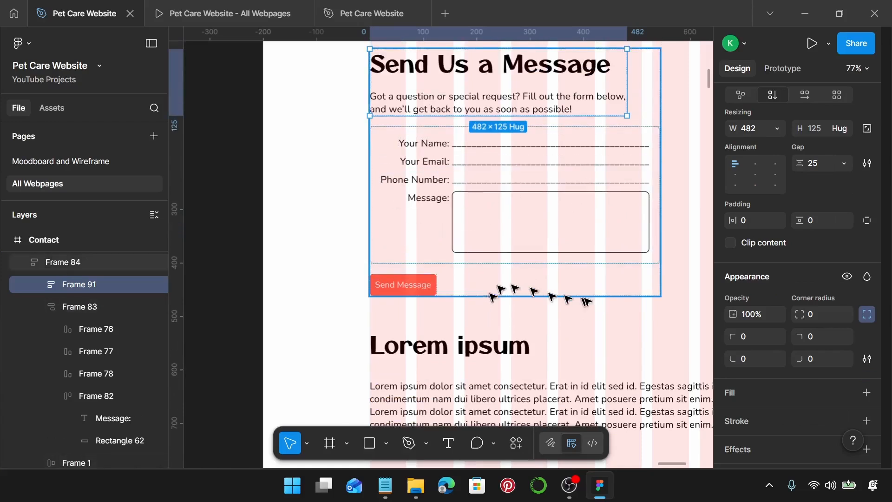
click(657, 308)
click(526, 199)
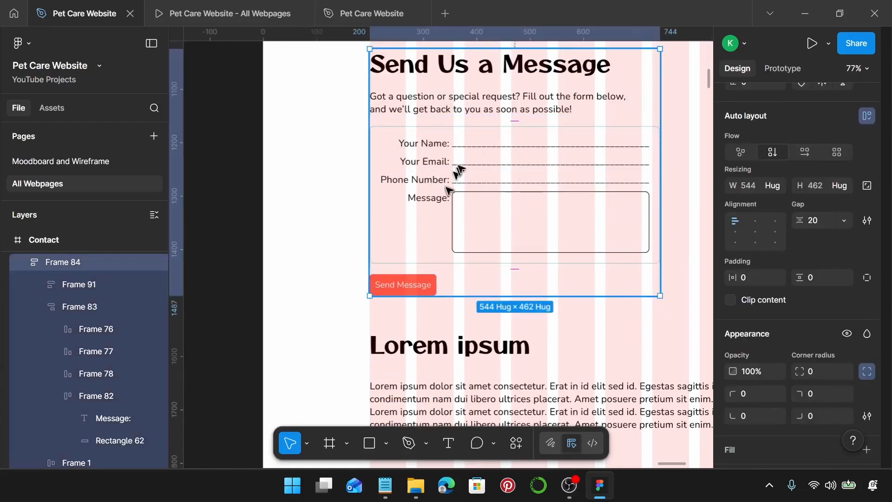
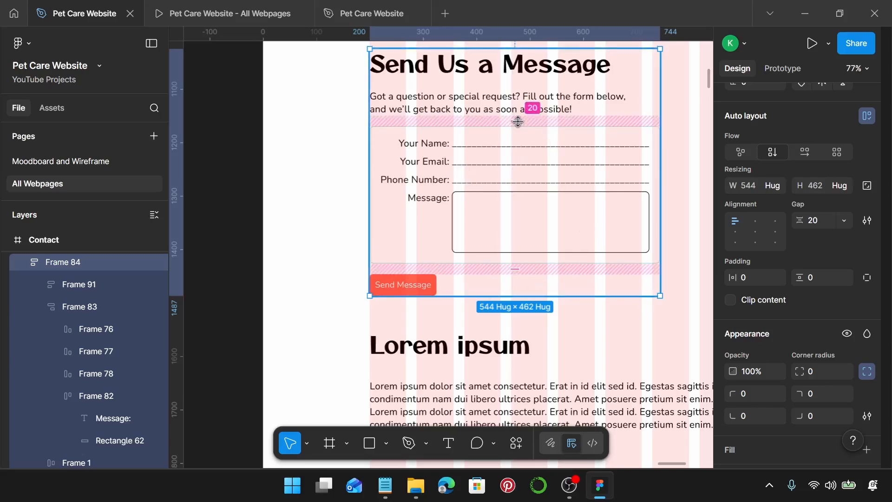
Step: Move the whole Send Us a Message form frame up towards the opening hours text, to a Y position of about 892
scroll(518, 121, up, 1)
scroll(573, 184, down, 5)
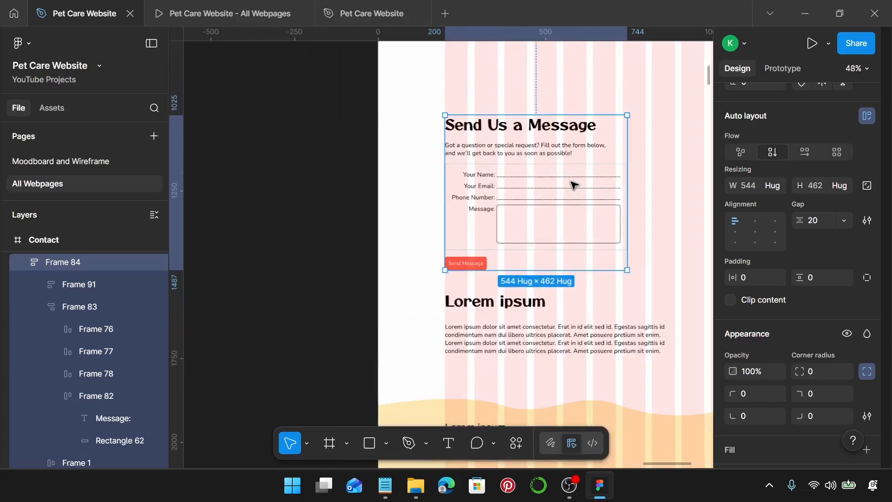
scroll(571, 182, up, 1)
drag(553, 212, 554, 172)
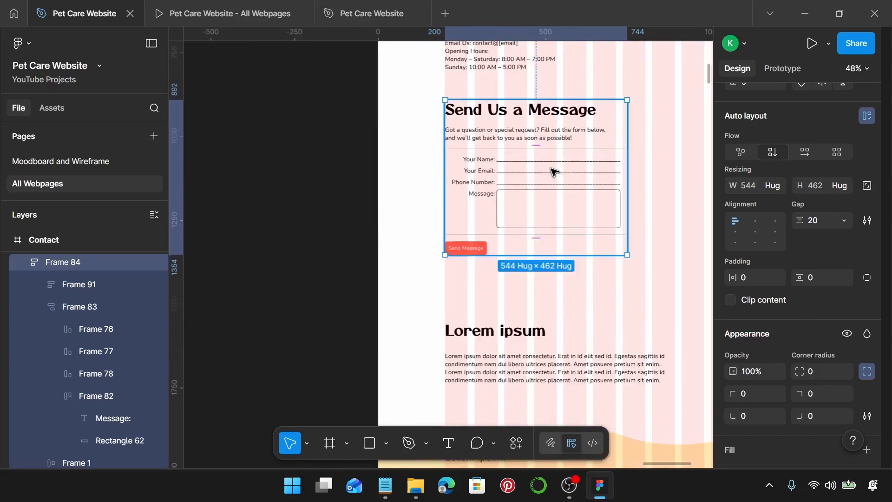
Step: Replace the Lorem ipsum heading below the form with "Connect With Us!" copied from the text notes
scroll(554, 172, down, 3)
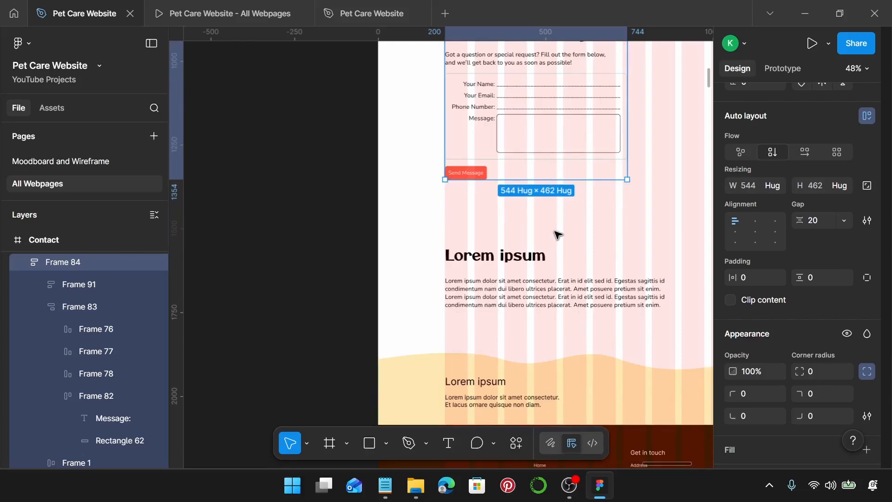
click(388, 485)
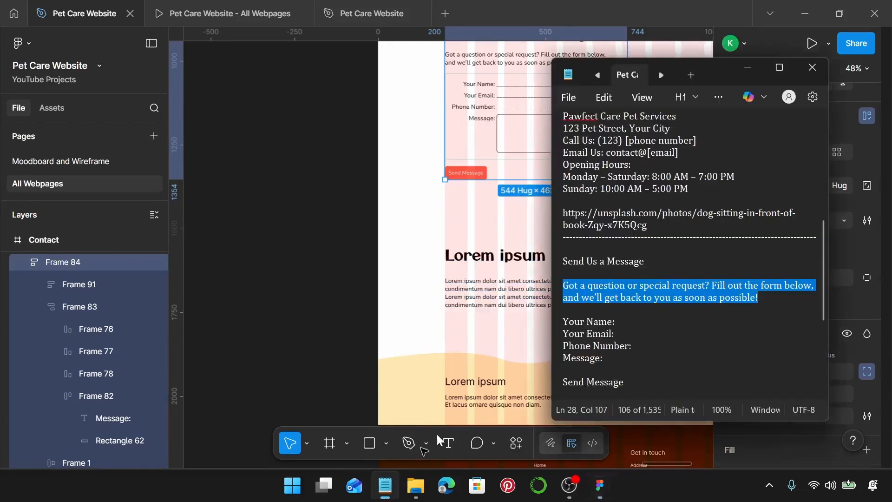
scroll(614, 299, down, 5)
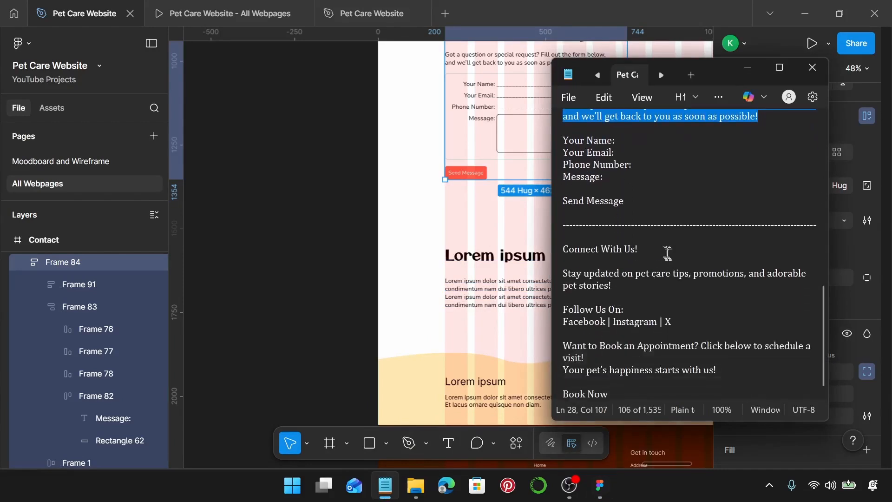
triple_click(646, 251)
key(ctrl+c)
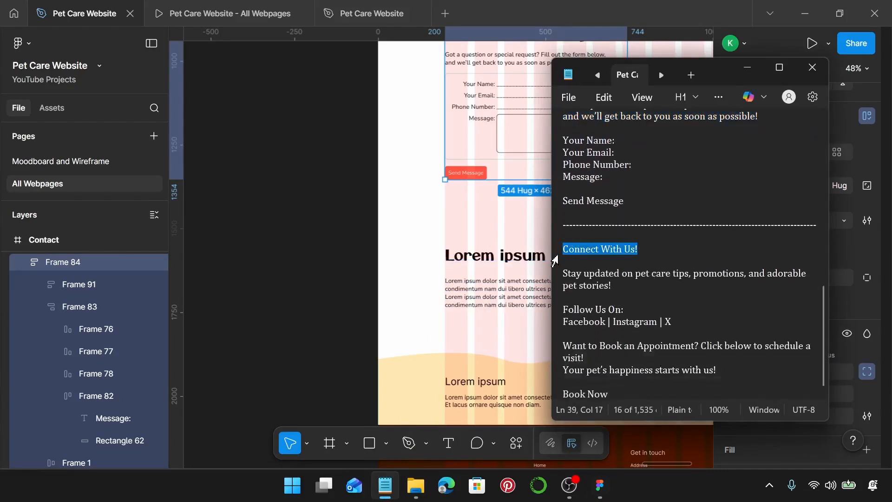
click(502, 260)
key(ctrl+v)
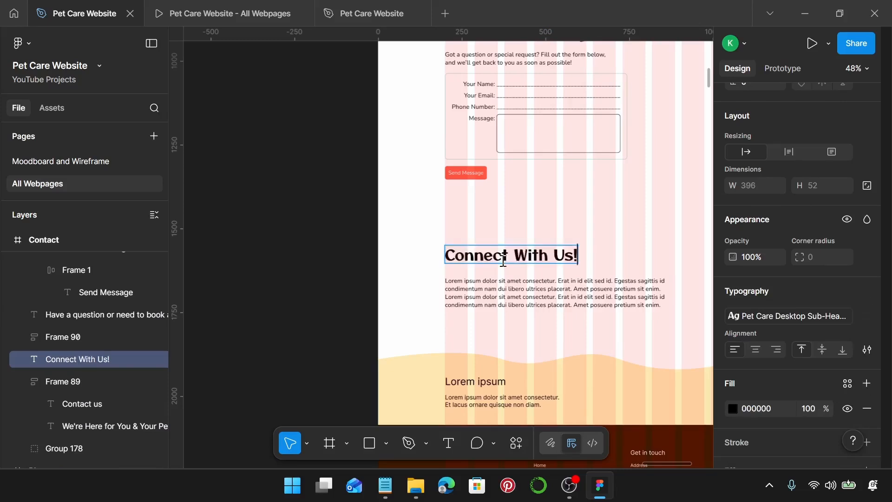
Step: Replace the placeholder paragraph under Connect With Us! with the notes text from "Stay updated on pet care tips" to "Your pet's happiness starts with us!"
click(385, 486)
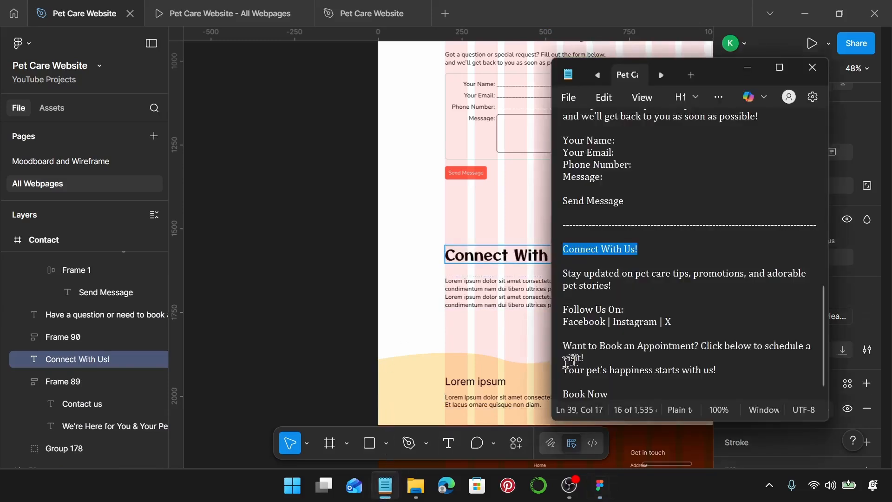
drag(744, 367, 567, 273)
key(ctrl+c)
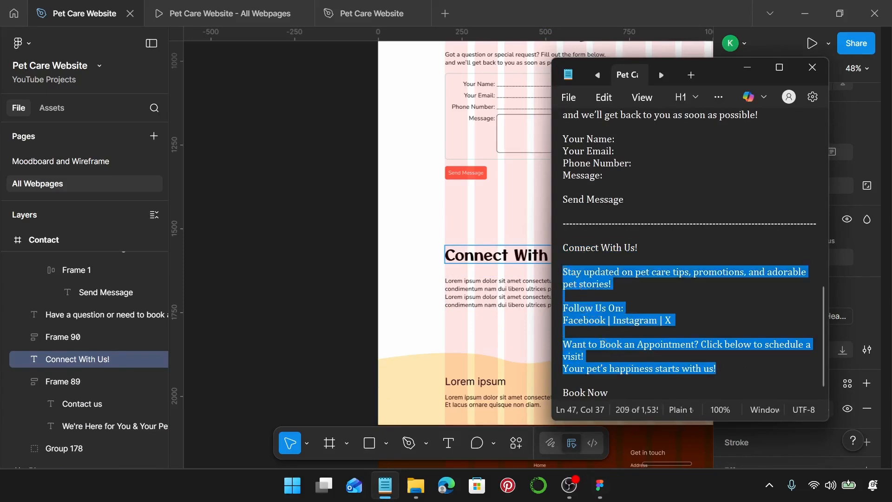
click(550, 285)
double_click(462, 286)
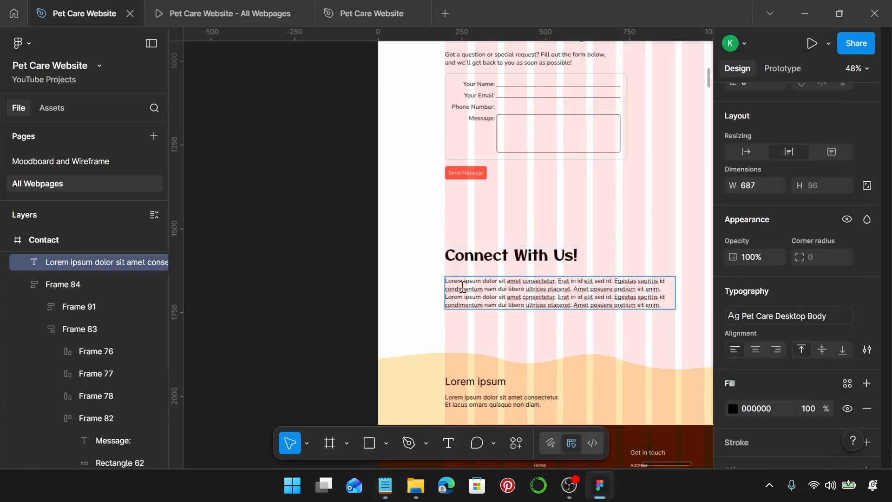
key(ctrl+a)
key(ctrl+v)
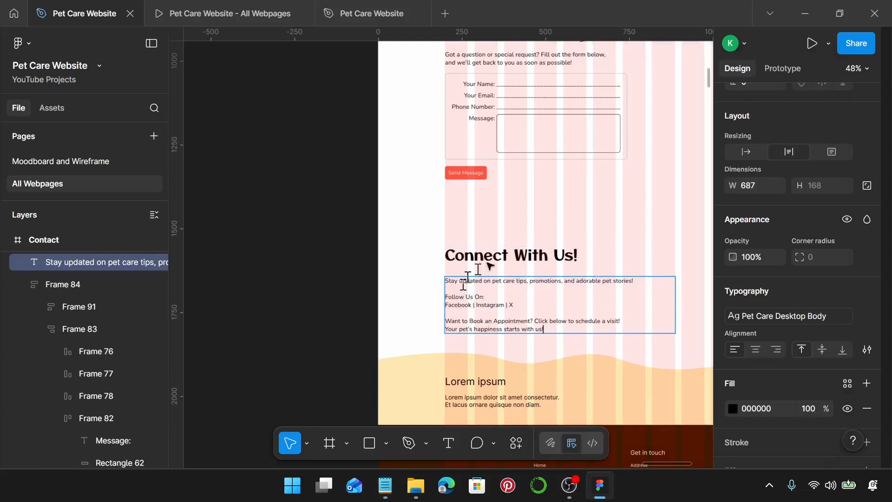
key(Escape)
Step: Move the Connect With Us! heading and its paragraph up closer to the form, and set the paragraph to auto width
drag(537, 253, 514, 245)
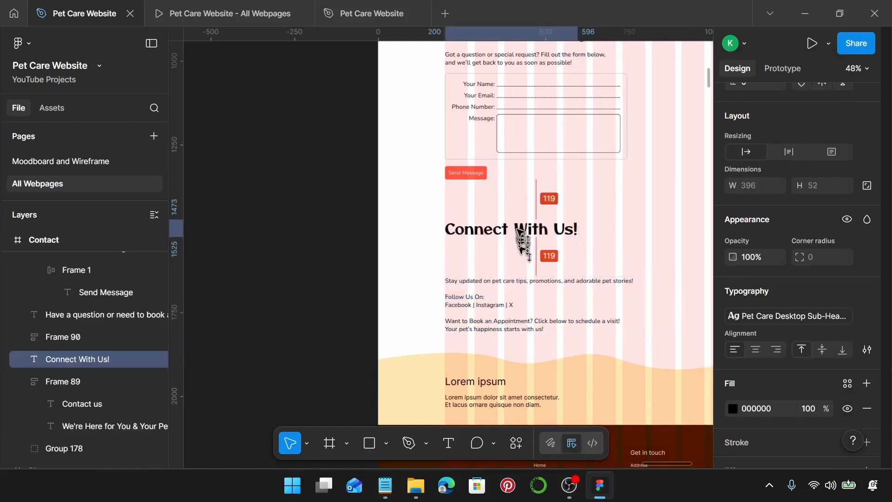
key(Escape)
drag(495, 303, 485, 281)
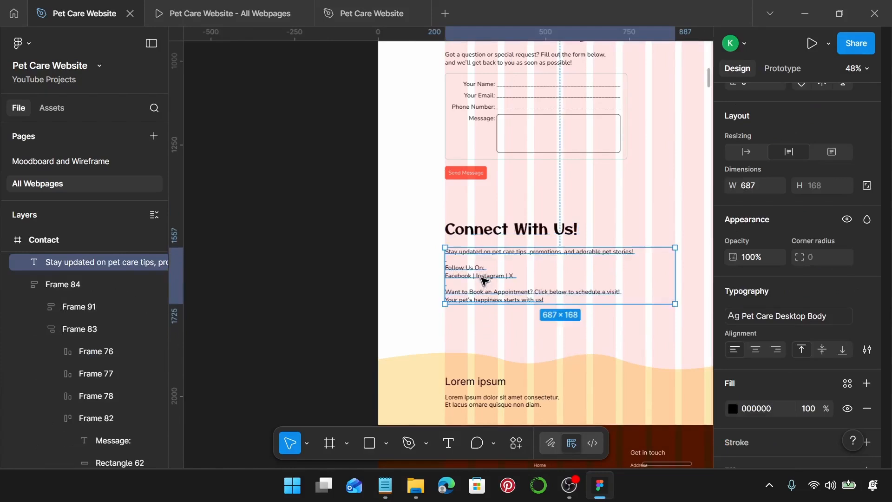
click(747, 151)
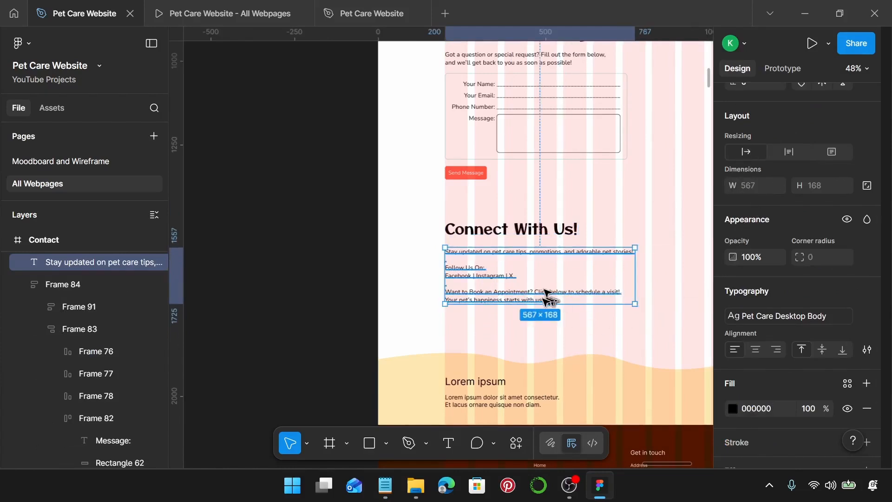
Step: Copy the Send Message button and place the duplicate left-aligned beneath the Connect With Us! paragraph
click(482, 172)
double_click(483, 172)
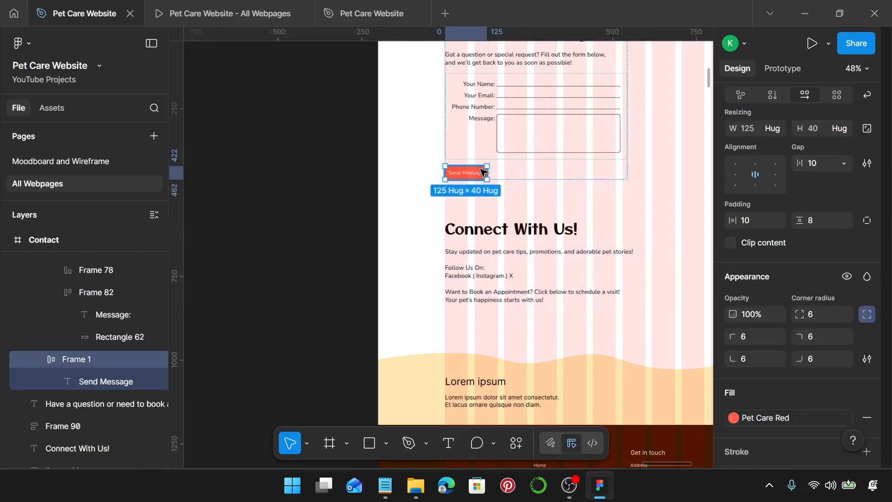
click(483, 349)
click(514, 234)
drag(510, 231, 511, 330)
key(ctrl+z)
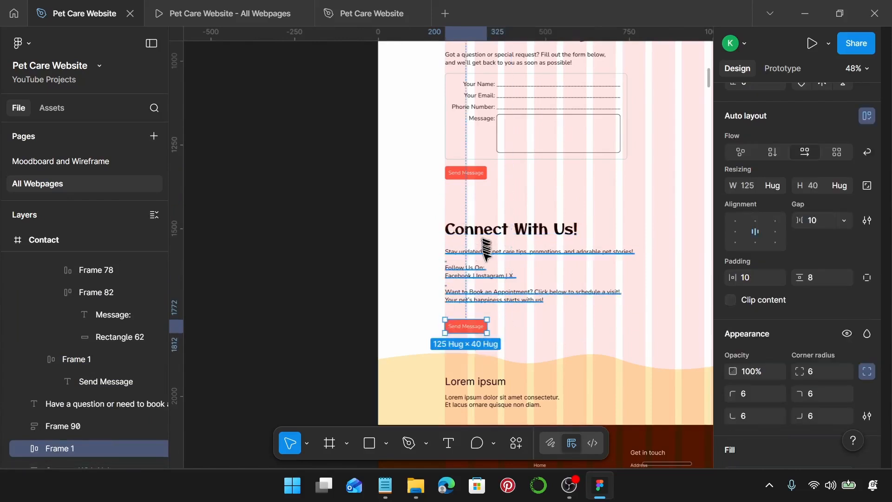
Step: Combine the Connect With Us! paragraph and the button below it into an auto layout frame with a gap of 20
scroll(499, 305, up, 3)
scroll(499, 304, right, 3)
scroll(358, 332, up, 3)
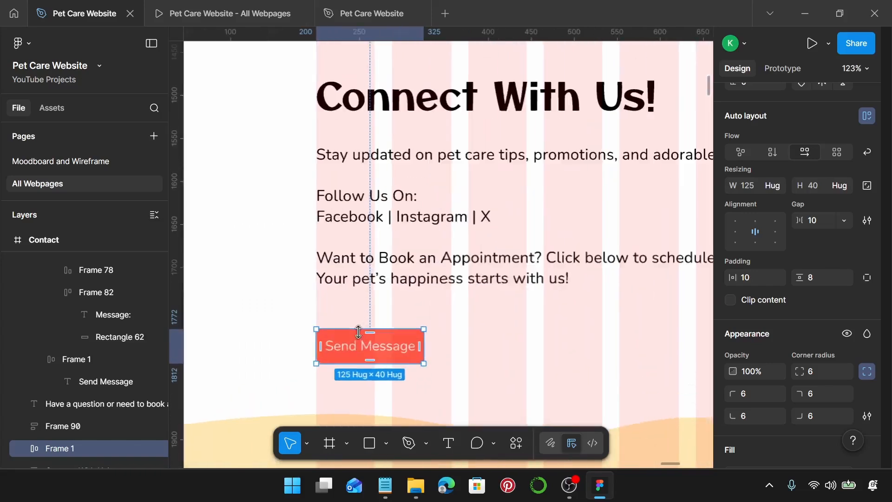
scroll(358, 332, down, 3)
click(412, 285)
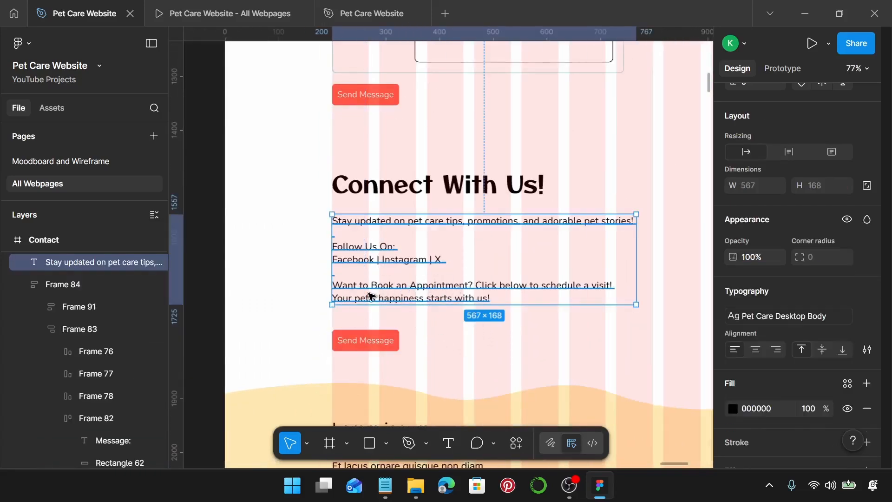
shift+click(368, 342)
key(shift+a)
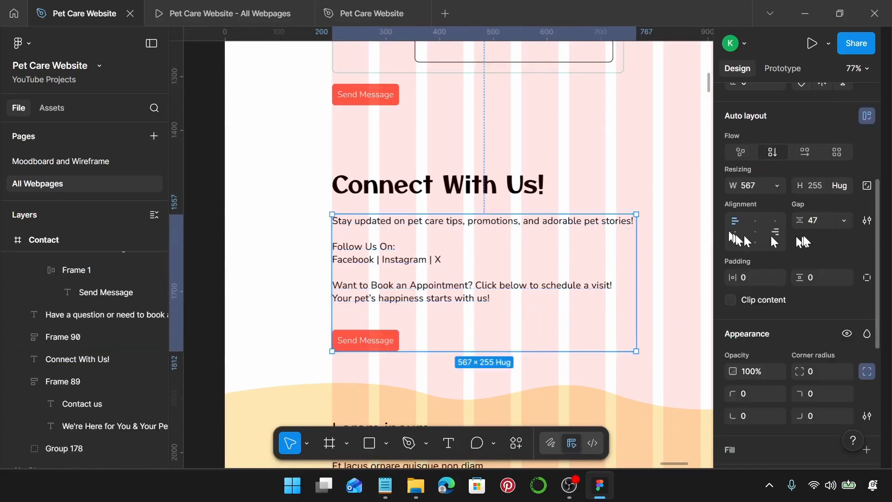
text(20)
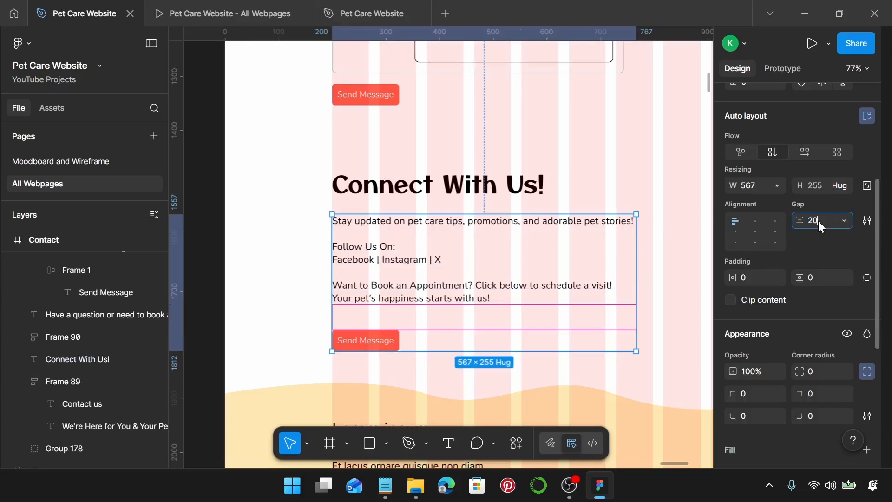
key(Return)
Step: Combine the Connect With Us! heading and the paragraph-and-button frame into an auto layout frame with a gap of 25
click(421, 185)
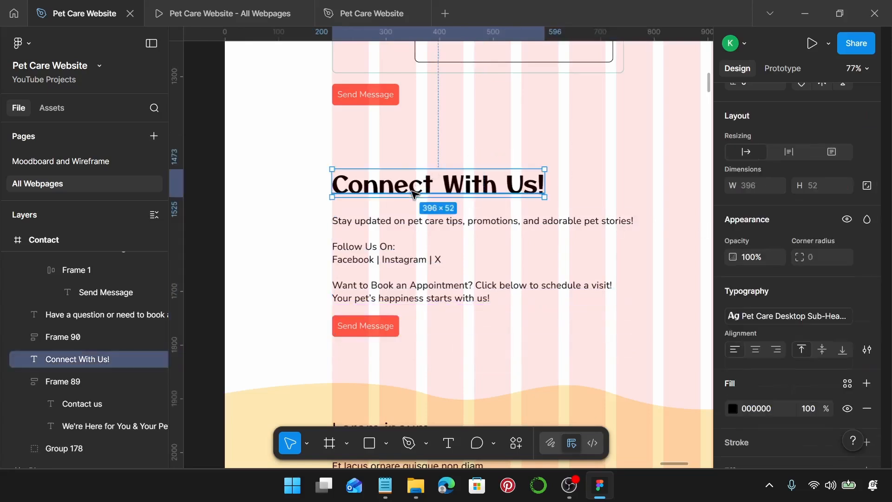
shift+click(371, 251)
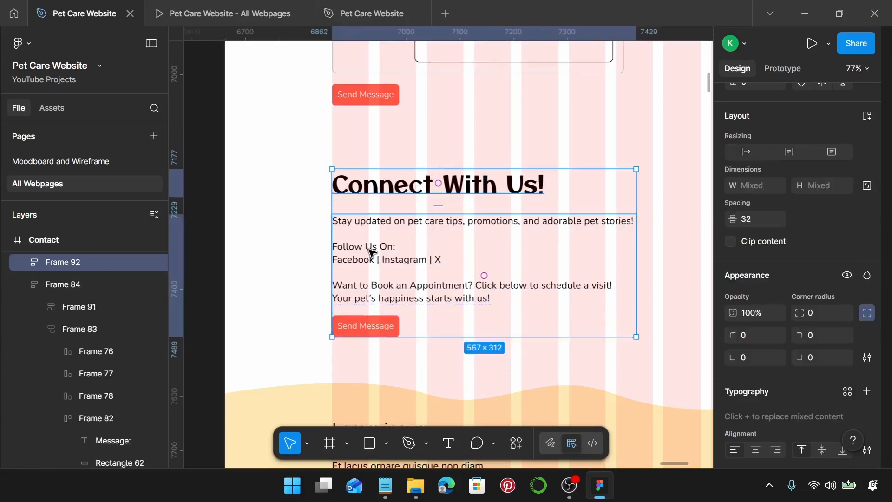
key(shift+a)
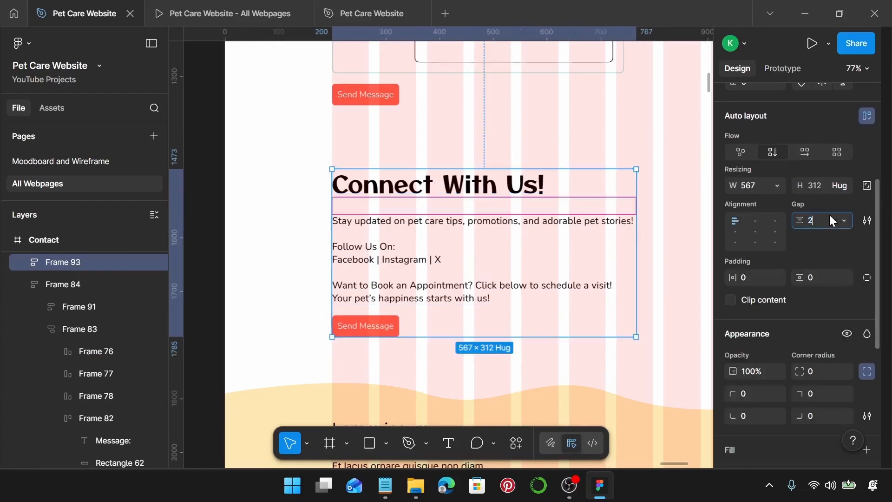
key(Return)
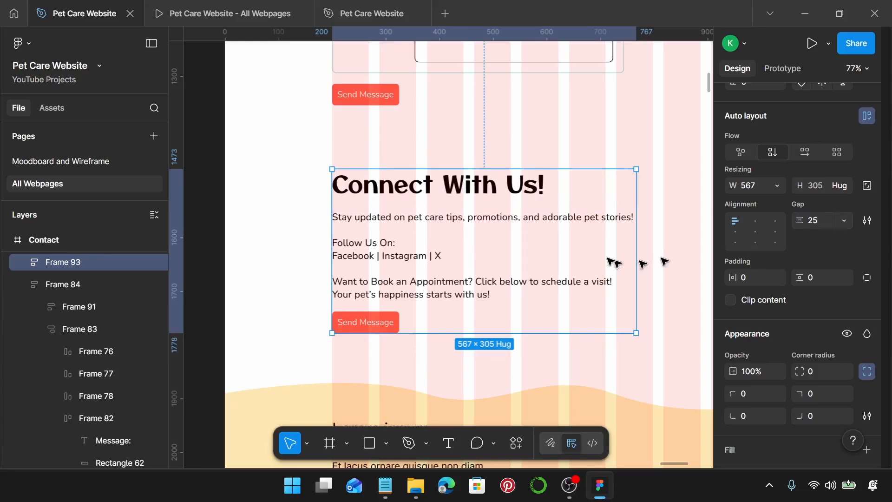
Step: Replace the Contact page's wireframe newsletter band and footer with a copy of the finished footer group from the Blogs page
scroll(581, 249, down, 3)
scroll(583, 251, down, 3)
ctrl+scroll(583, 252, down, 5)
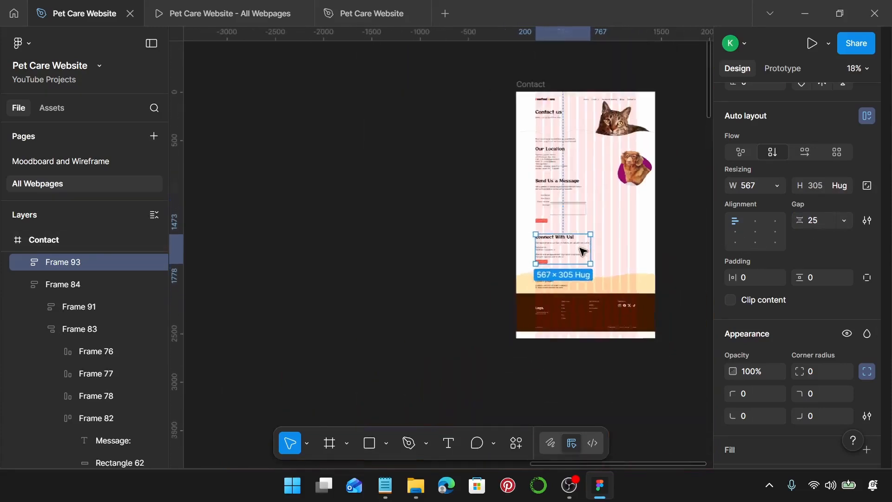
click(243, 320)
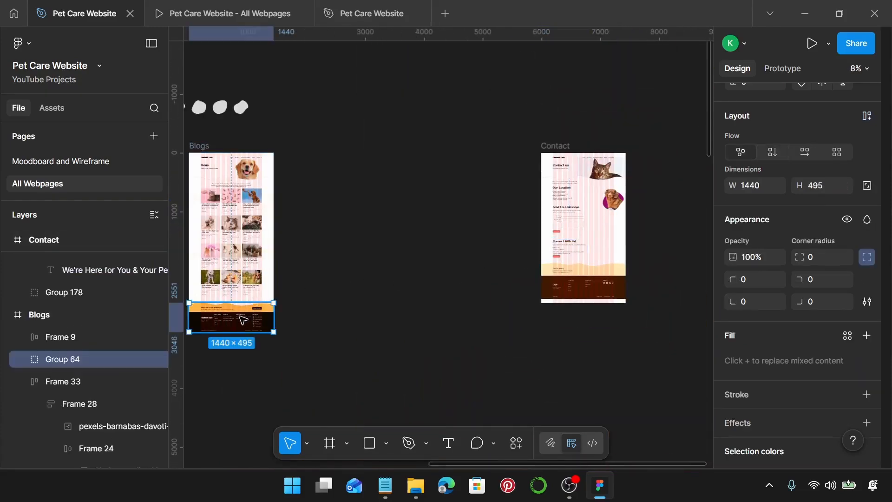
click(606, 294)
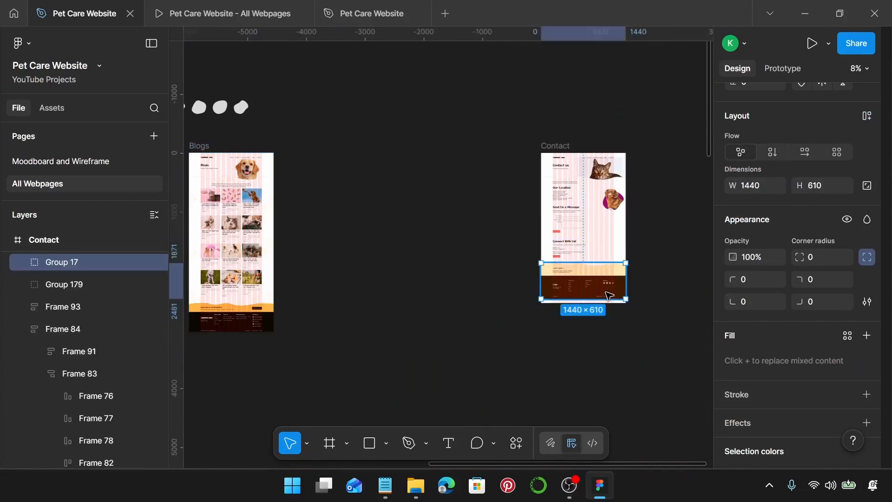
key(ctrl+shift+r)
ctrl+scroll(607, 293, up, 4)
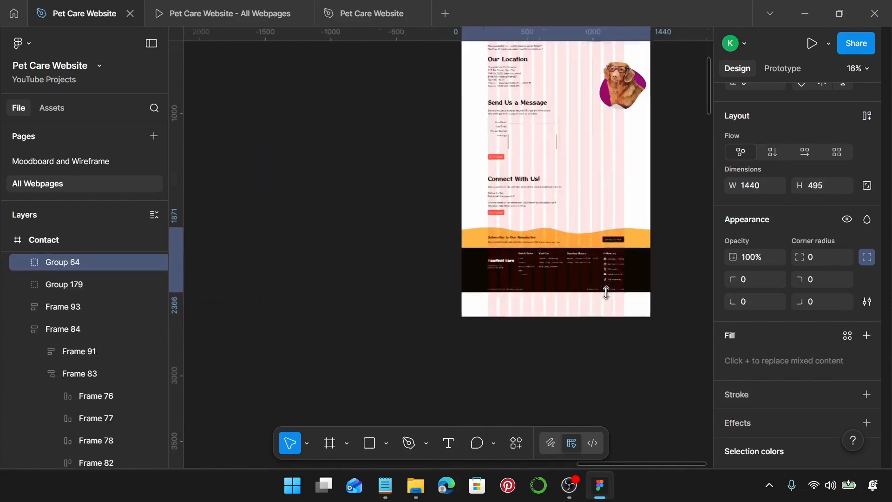
scroll(606, 293, left, 1)
scroll(607, 293, right, 1)
scroll(607, 293, up, 3)
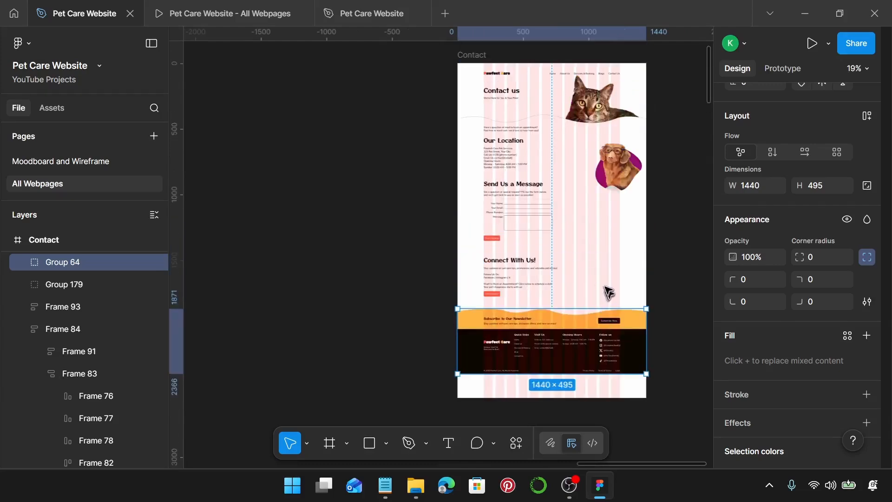
scroll(607, 291, right, 1)
ctrl+scroll(568, 148, up, 2)
scroll(567, 148, up, 3)
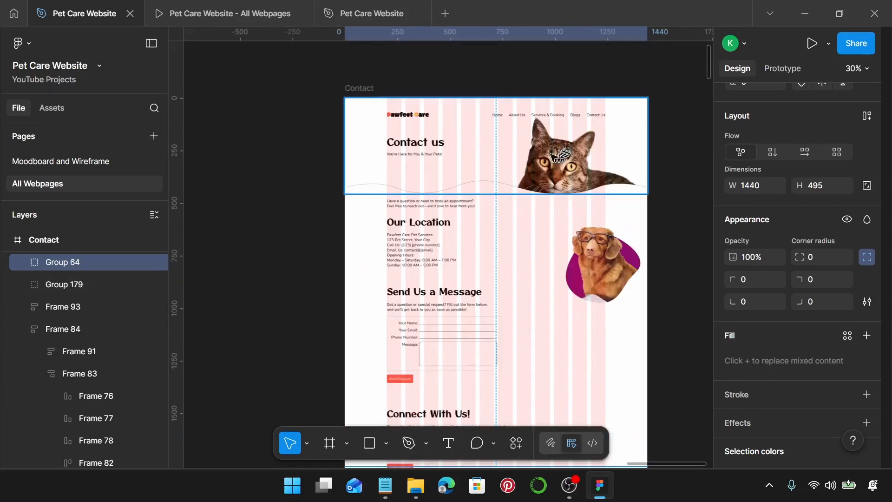
Step: Apply the Pet Care Font colour style to the Contact us heading and its subtitle
ctrl+scroll(447, 169, up, 1)
scroll(445, 158, up, 1)
double_click(424, 140)
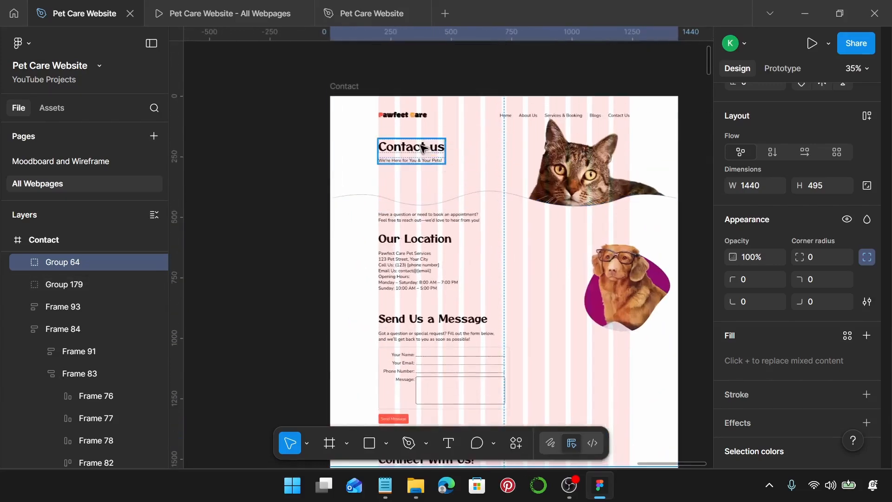
scroll(815, 302, down, 4)
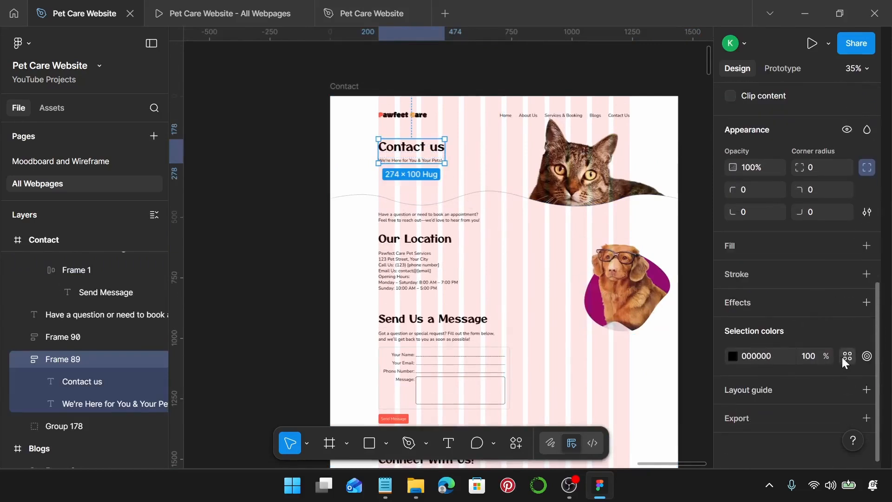
click(844, 356)
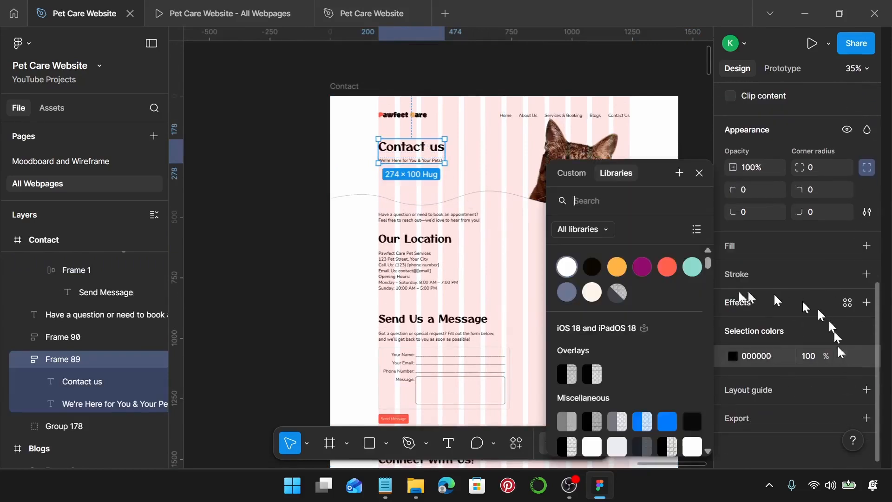
click(594, 276)
Step: Apply the Pet Care Font colour style to the black in the intro text, Our Location, Send Us a Message and Connect With Us! blocks
scroll(582, 279, down, 1)
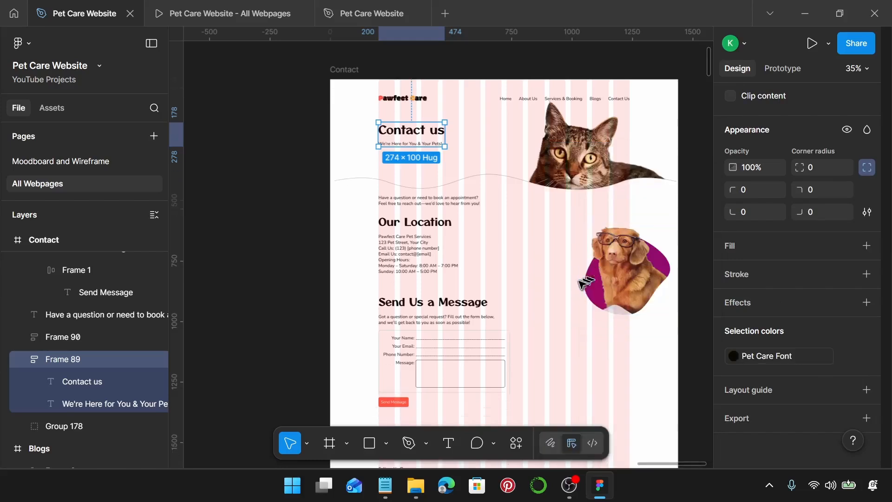
click(410, 201)
shift+click(406, 226)
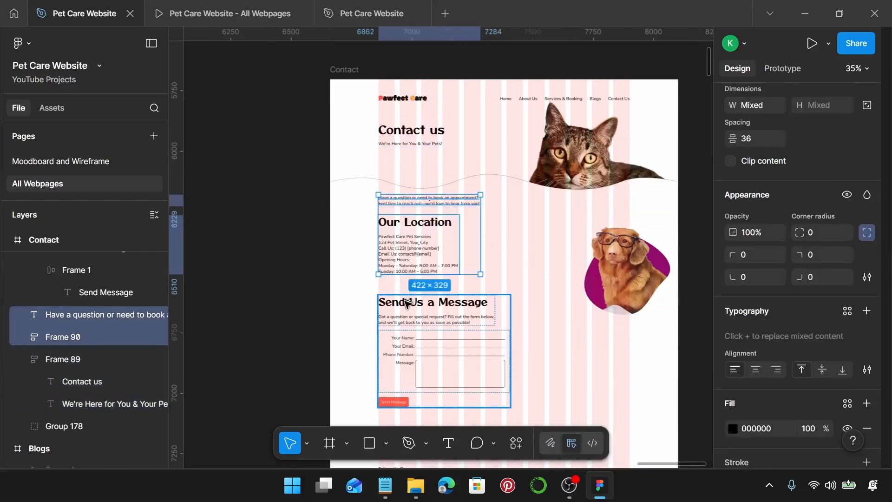
click(407, 303)
scroll(414, 306, down, 3)
shift+click(423, 299)
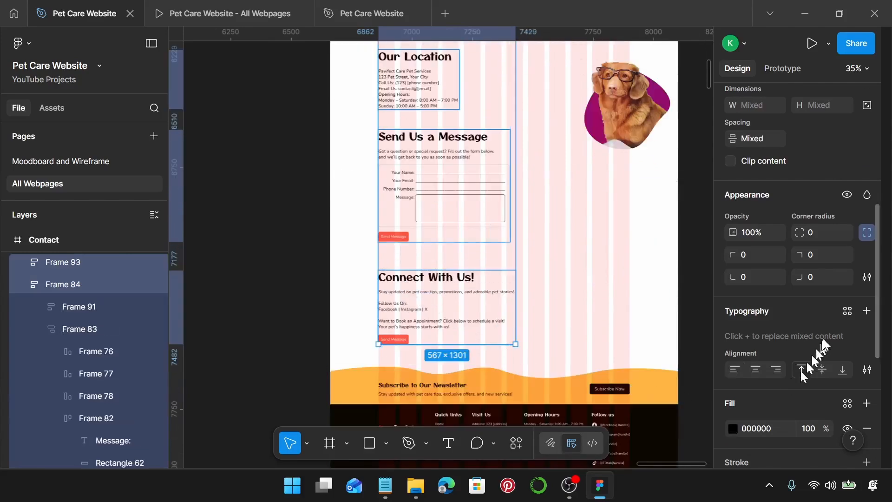
scroll(823, 339, down, 4)
scroll(816, 329, down, 2)
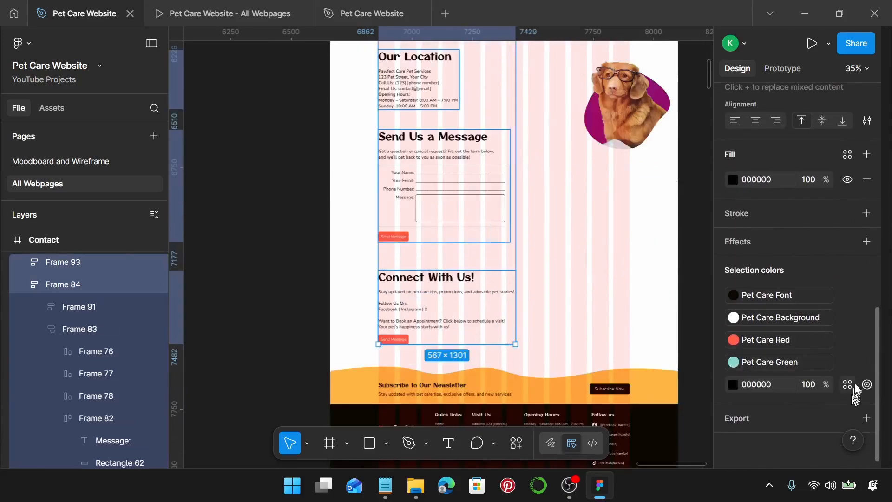
click(848, 385)
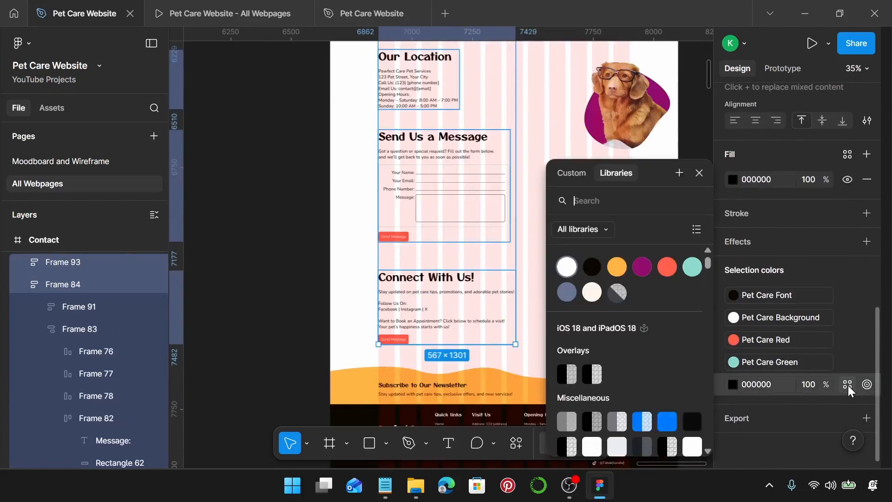
click(593, 268)
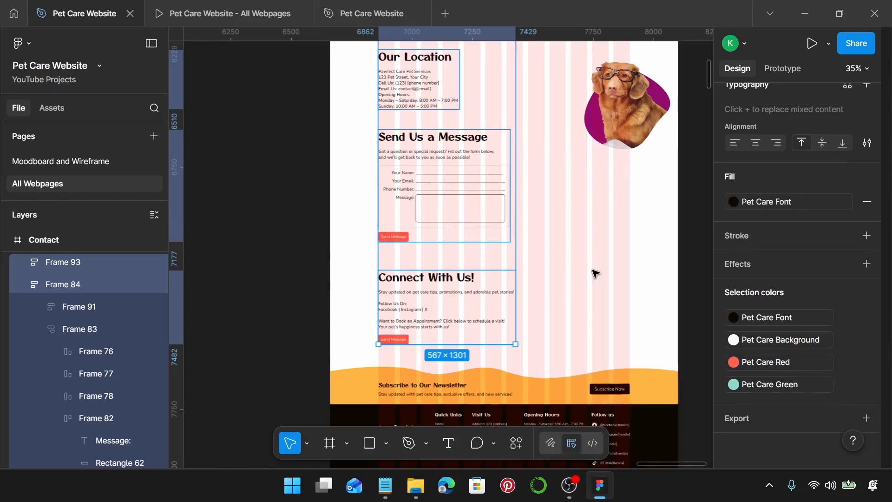
Step: Set the vertical spacing between the hero group and the intro paragraph to 60
scroll(596, 273, up, 5)
scroll(546, 176, up, 3)
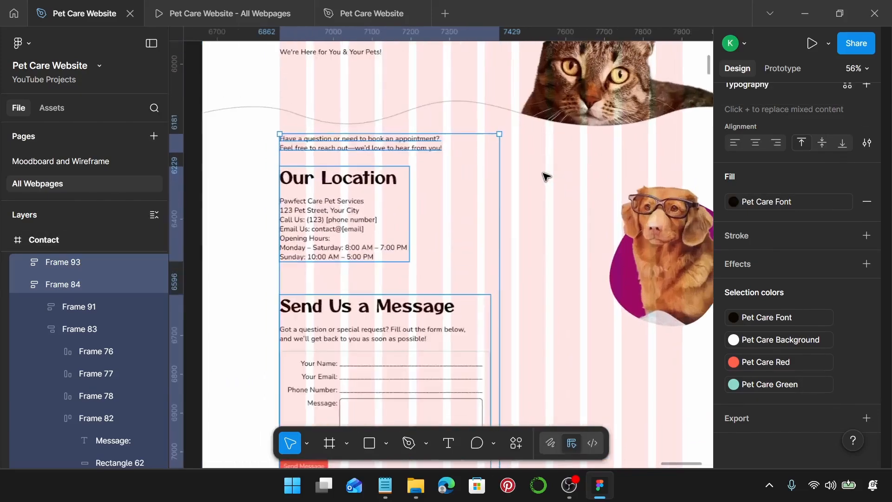
scroll(547, 176, left, 1)
click(599, 179)
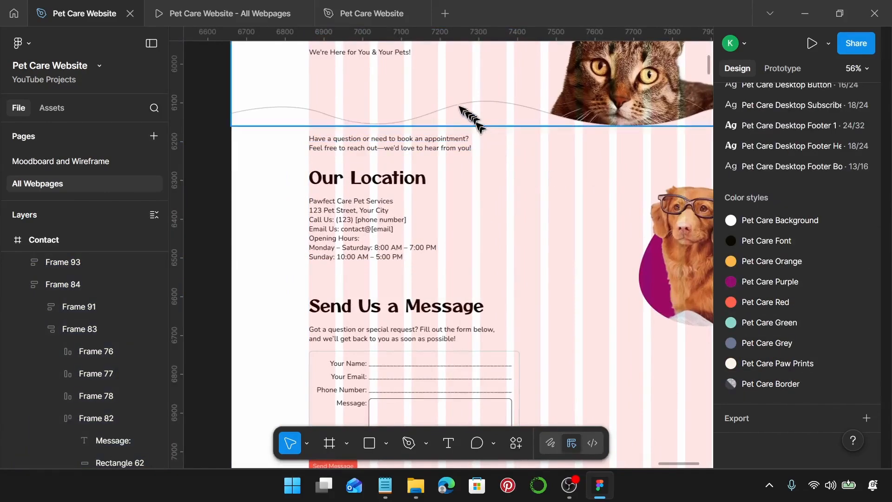
click(426, 124)
shift+click(409, 144)
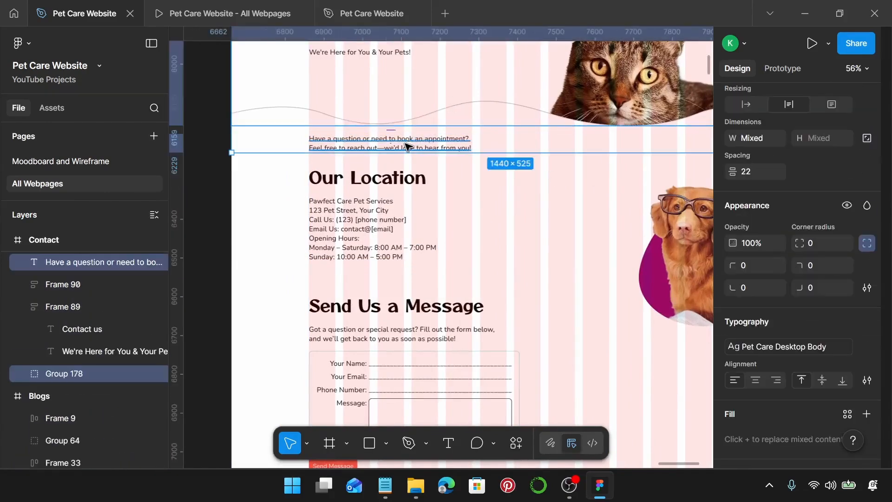
click(750, 168)
text(60)
key(Return)
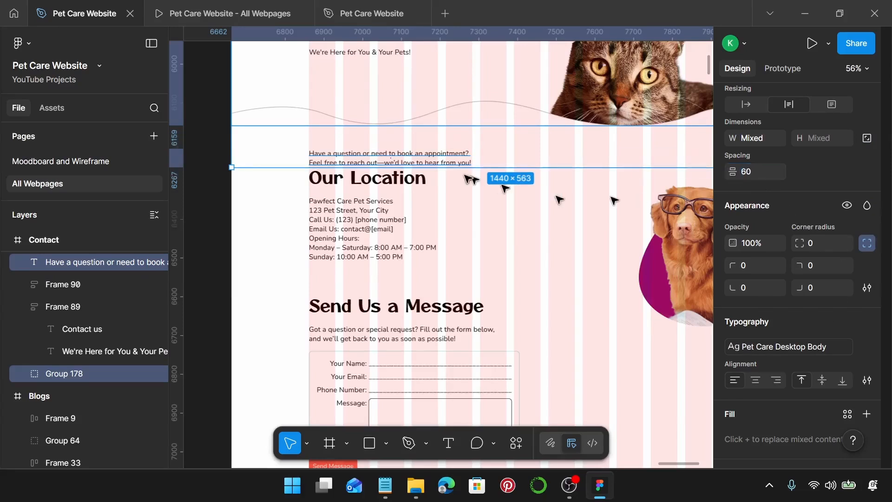
Step: Set the vertical spacing between the intro paragraph and the Our Location block to 20
click(444, 153)
shift+click(400, 179)
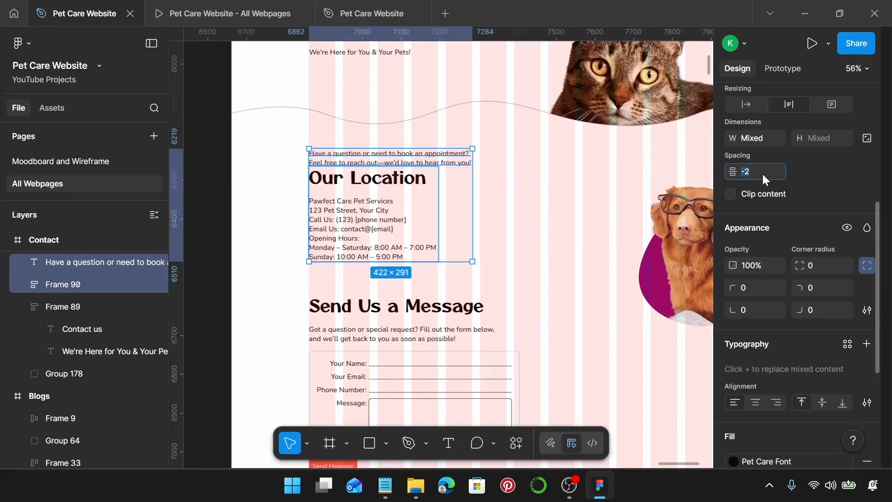
text(20)
key(Return)
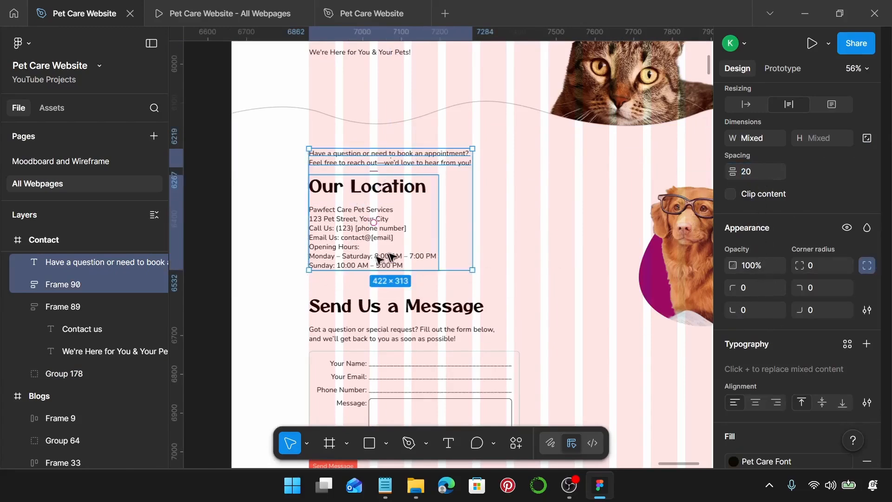
Step: Space the Our Location, Send Us a Message and Connect With Us! blocks 50 apart vertically
scroll(390, 257, down, 5)
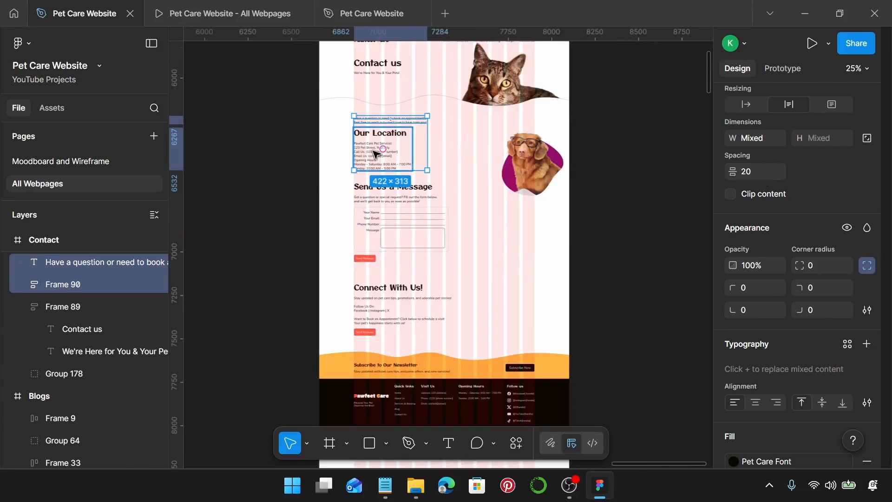
click(373, 151)
shift+click(374, 221)
shift+click(386, 303)
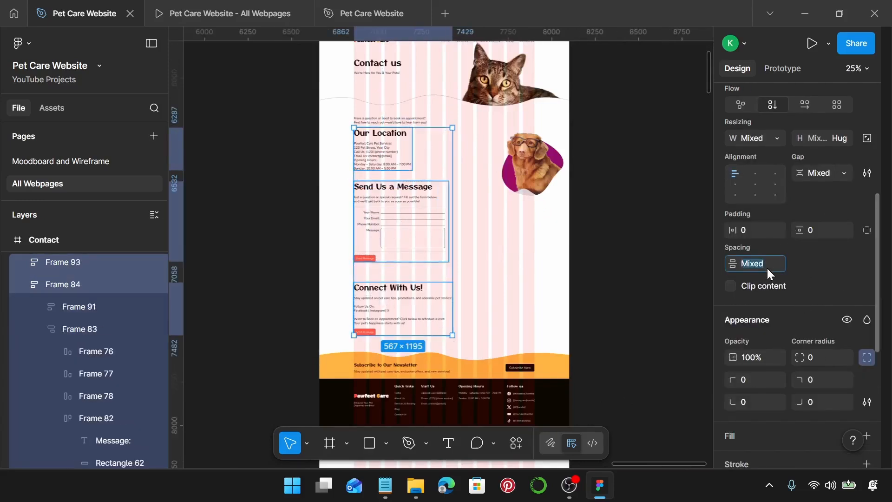
key(Return)
Step: Set the vertical spacing between the Connect With Us! block and the newsletter and footer group to 100
scroll(398, 272, down, 3)
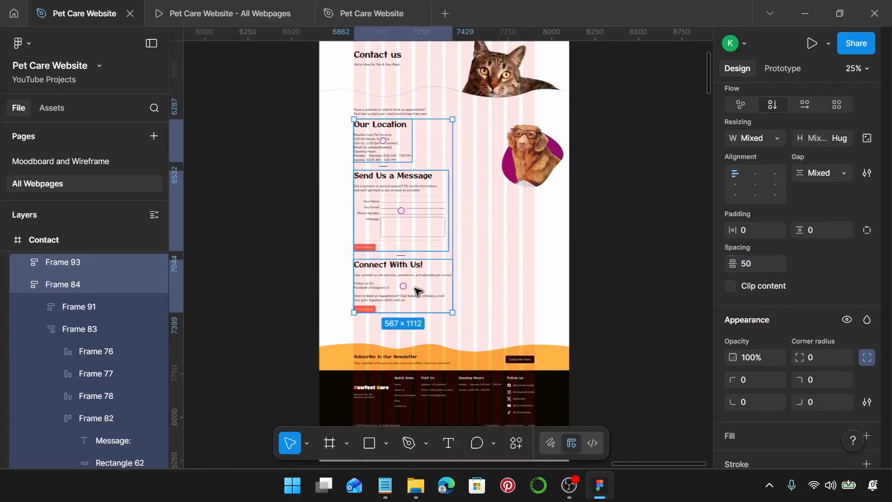
click(370, 215)
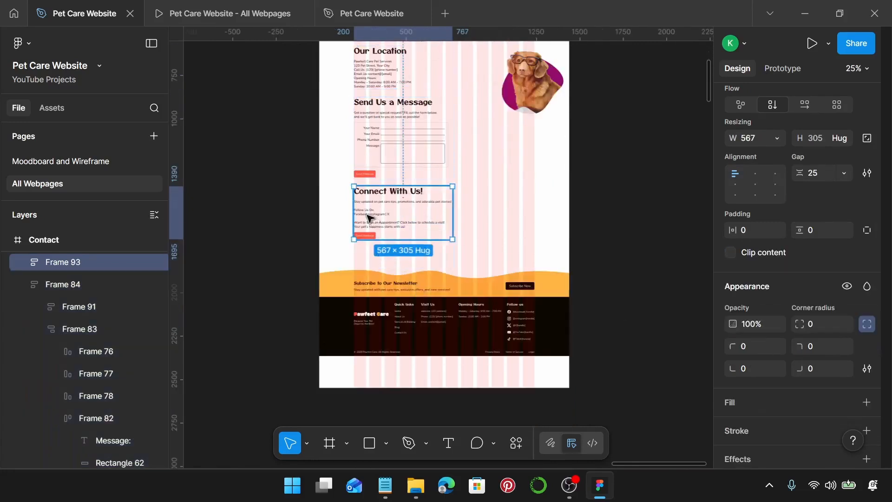
shift+click(380, 288)
click(777, 168)
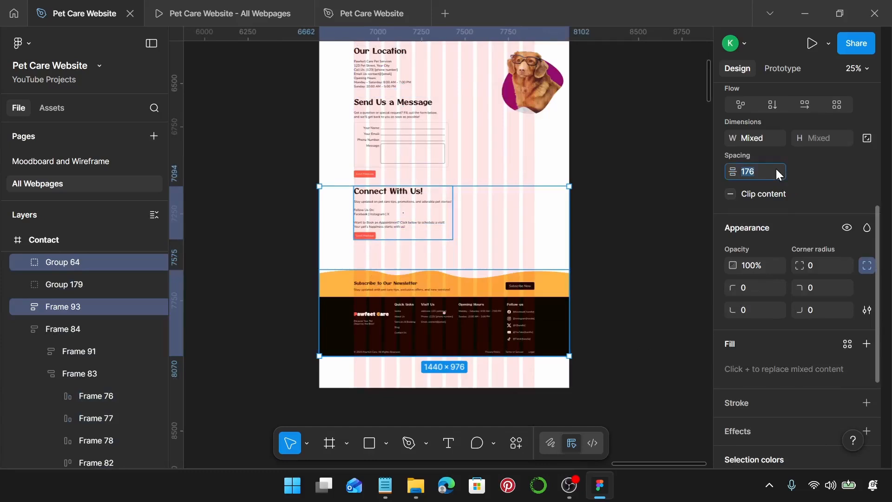
text(100)
key(Return)
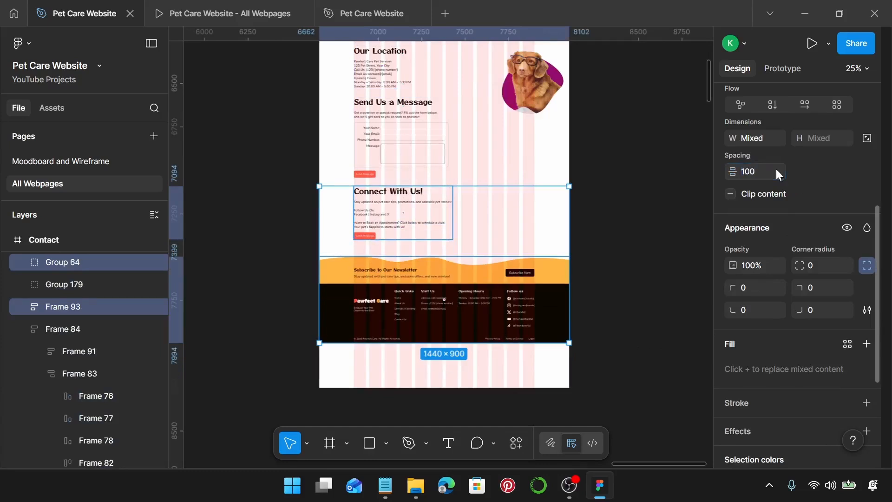
Step: Shorten the Contact frame to a height of 2290 so it ends at the footer's lower edge
right_click(513, 388)
click(503, 375)
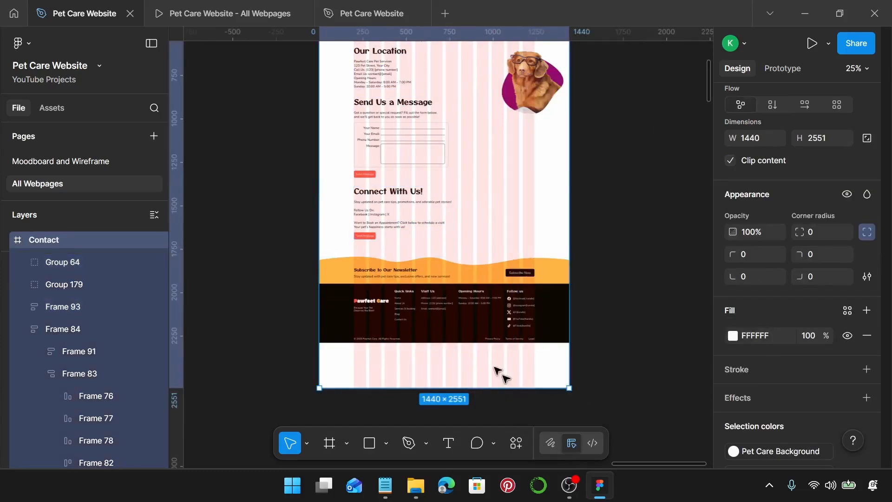
drag(510, 386, 508, 345)
scroll(509, 346, up, 10)
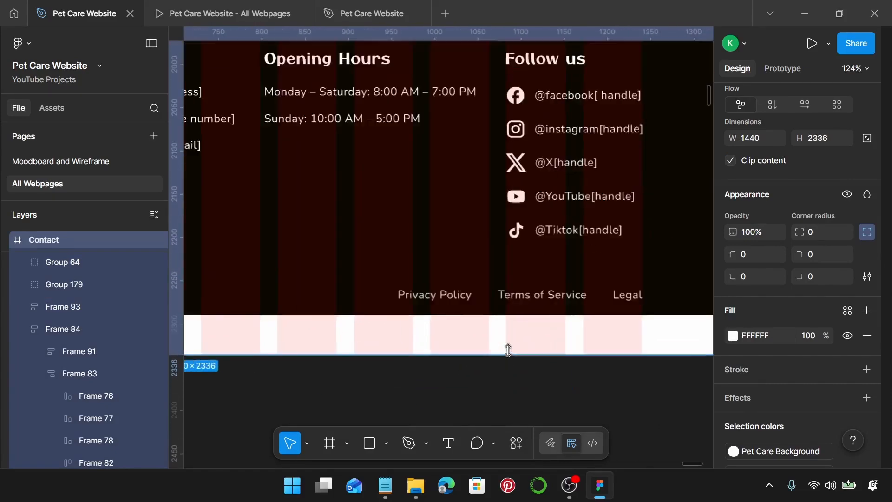
scroll(511, 353, up, 3)
drag(517, 364, 547, 160)
scroll(537, 238, up, 4)
scroll(547, 161, down, 4)
scroll(547, 161, down, 8)
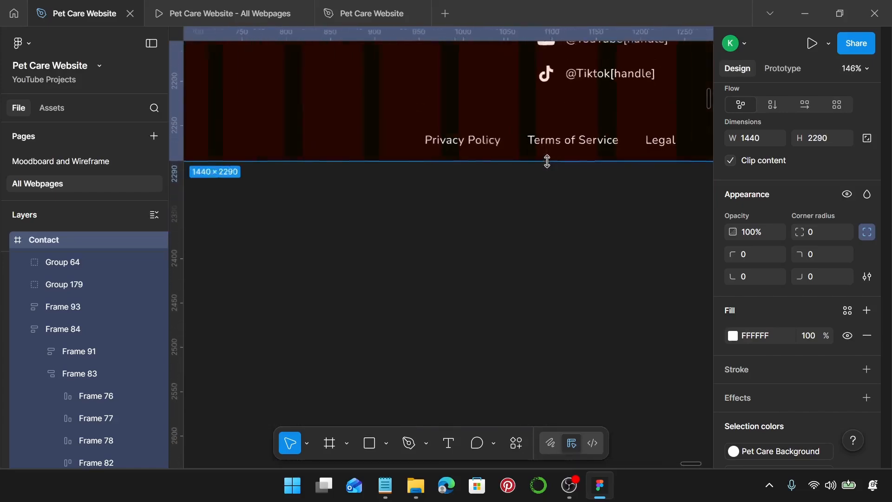
Step: Apply the Pet Care Background colour style to the Contact frame's fill
scroll(534, 176, up, 4)
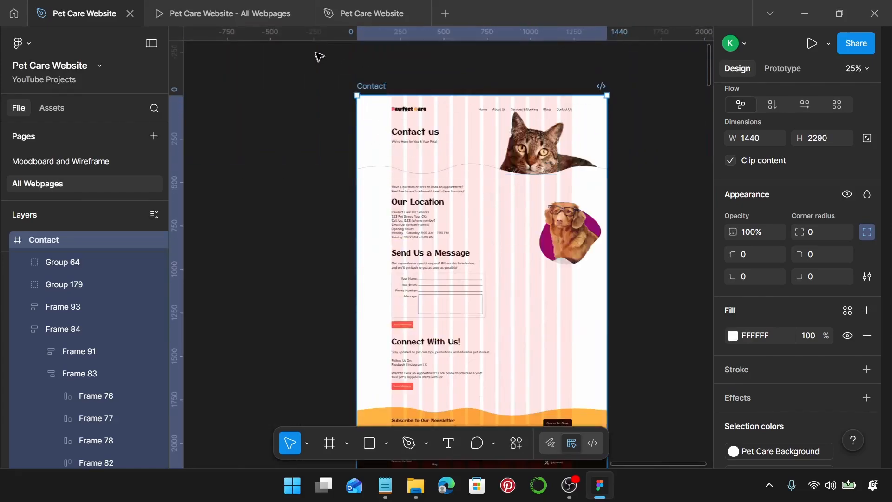
scroll(818, 256, down, 3)
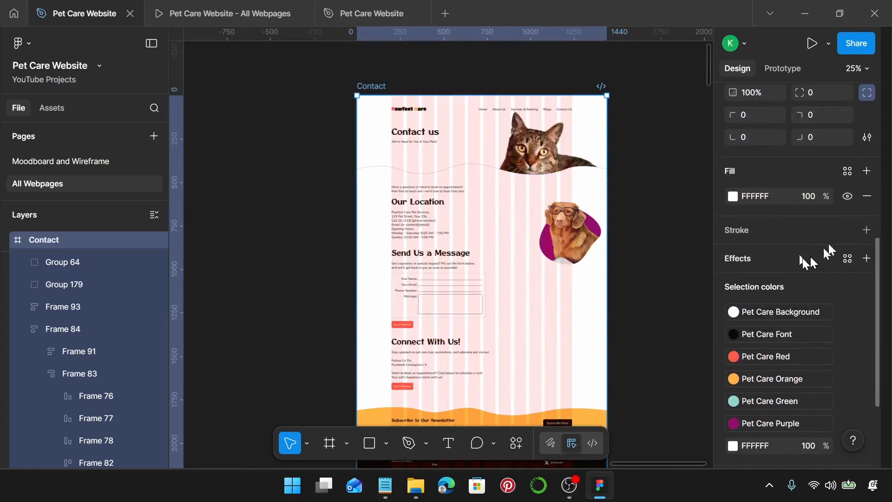
click(848, 172)
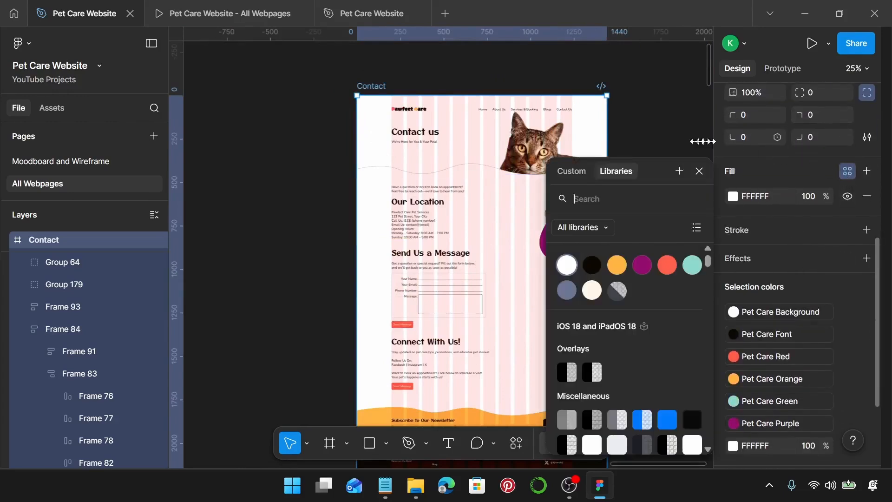
click(566, 266)
Step: Move the dog image closer to the Our Location block and set the horizontal spacing between them to 320
scroll(592, 281, down, 2)
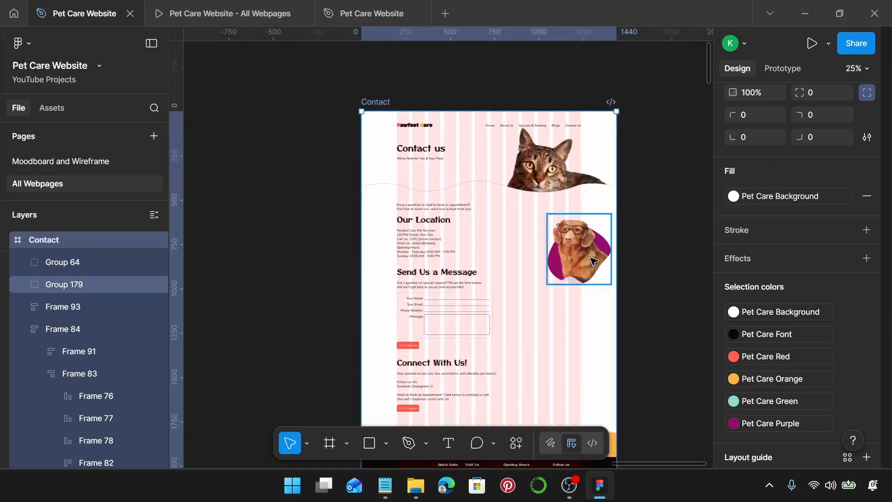
click(592, 282)
scroll(591, 275, up, 3)
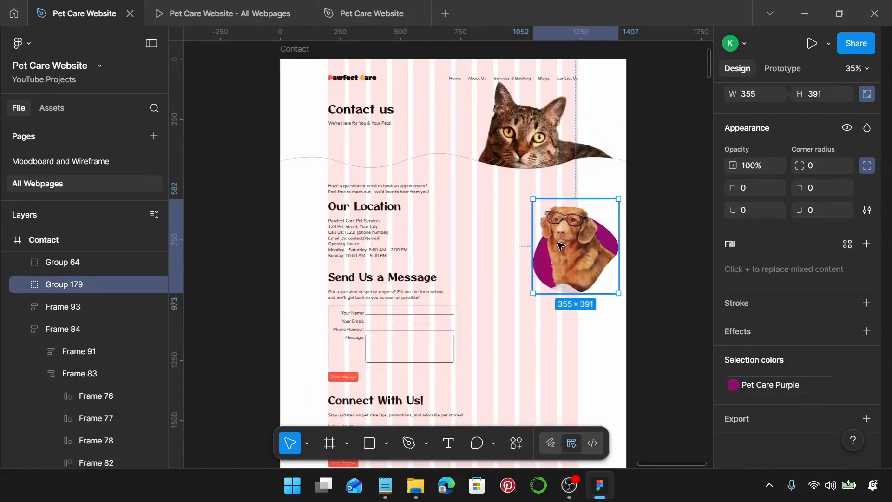
drag(530, 231, 479, 223)
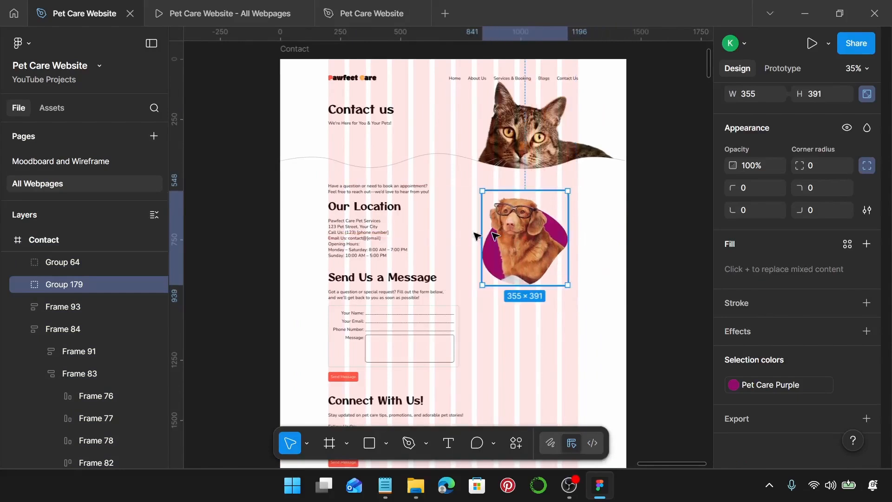
click(357, 237)
shift+click(530, 260)
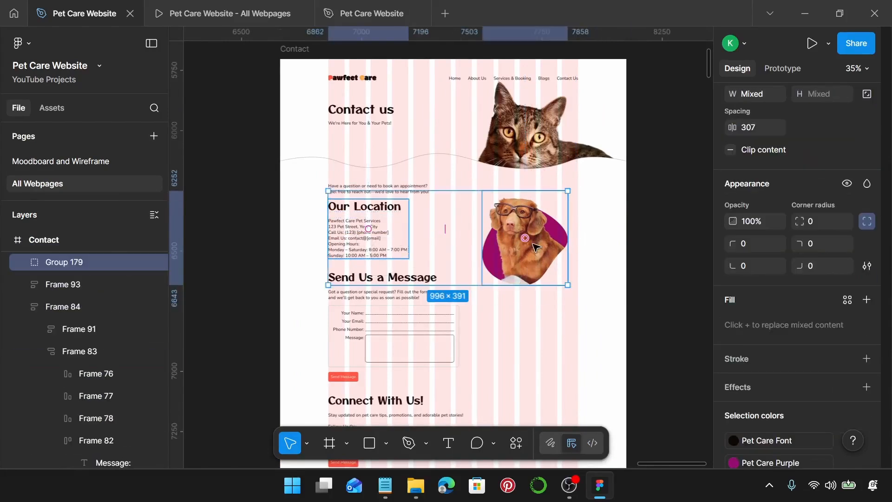
scroll(798, 249, up, 3)
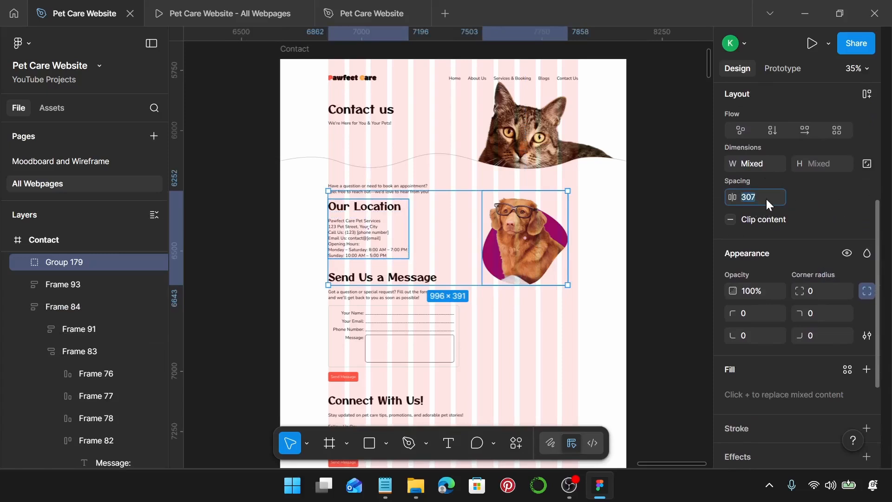
key(Return)
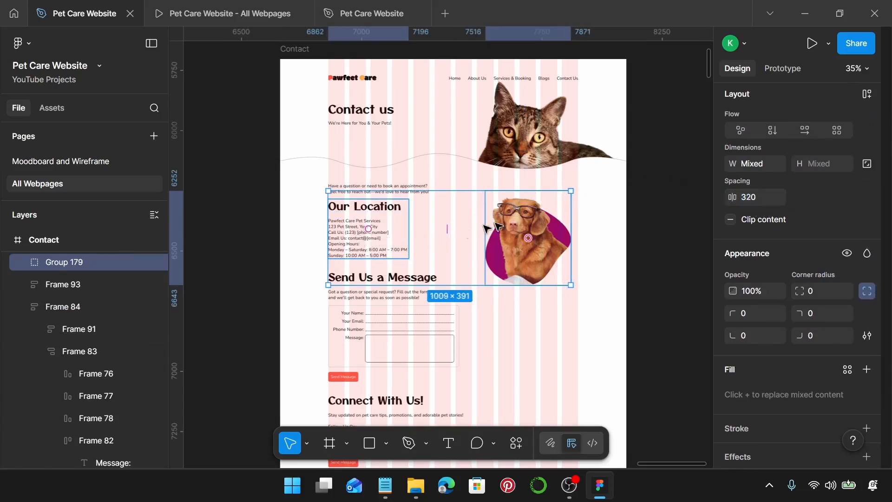
Step: Move the dog image down so its upper edge sits about level with the Our Location block, at about Y 588
click(514, 219)
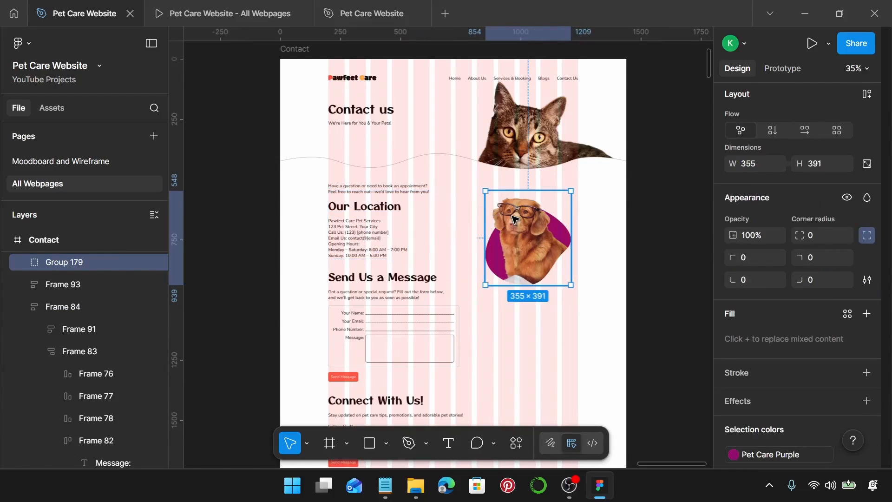
drag(512, 219, 454, 227)
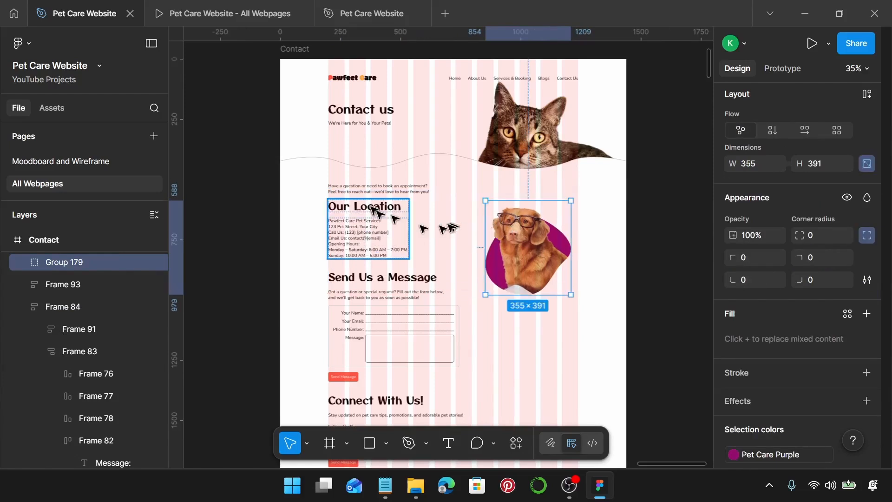
Step: Align the dog image's upper edge with the Our Location block at Y 583
click(379, 210)
shift+click(542, 229)
scroll(482, 225, up, 5)
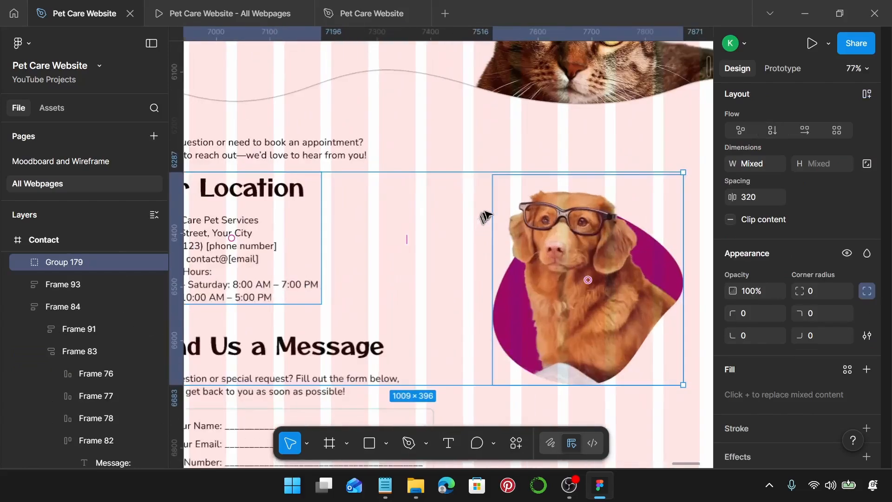
scroll(818, 152, up, 4)
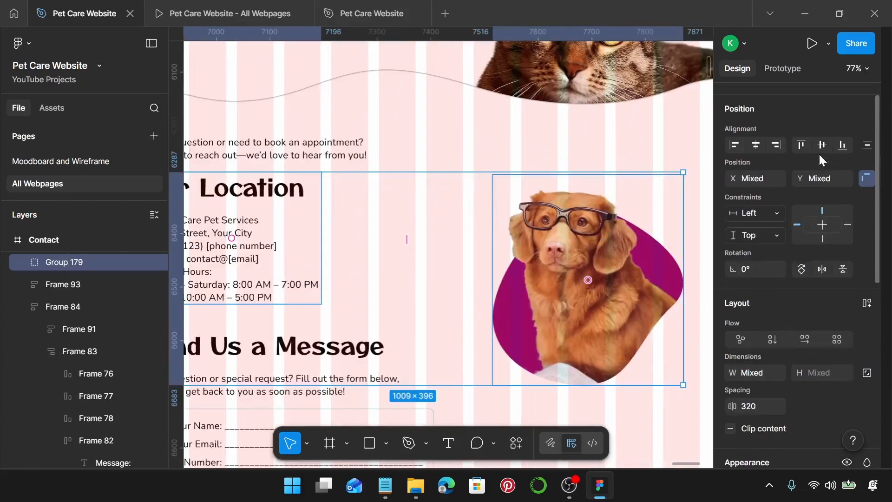
click(796, 147)
scroll(393, 191, down, 2)
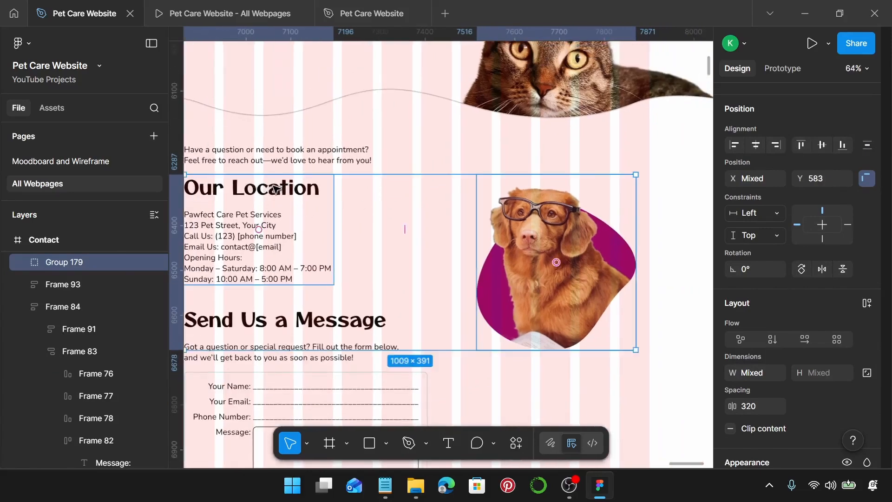
scroll(260, 189, left, 3)
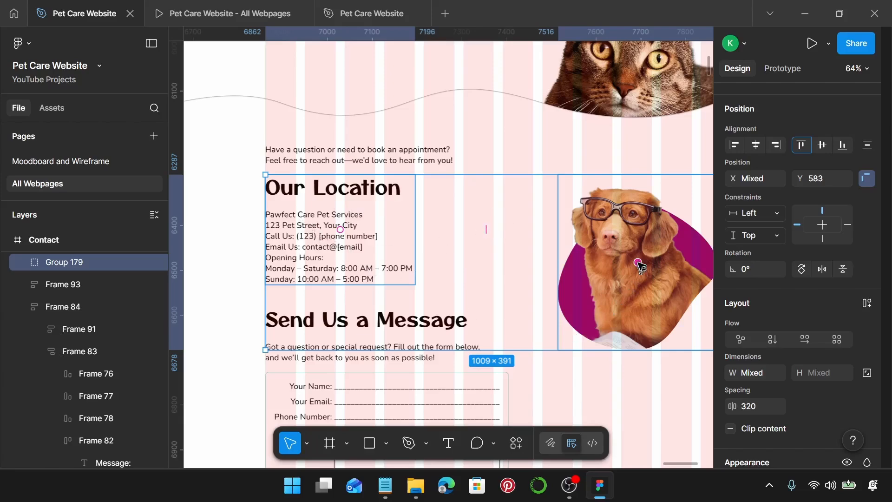
scroll(636, 262, down, 2)
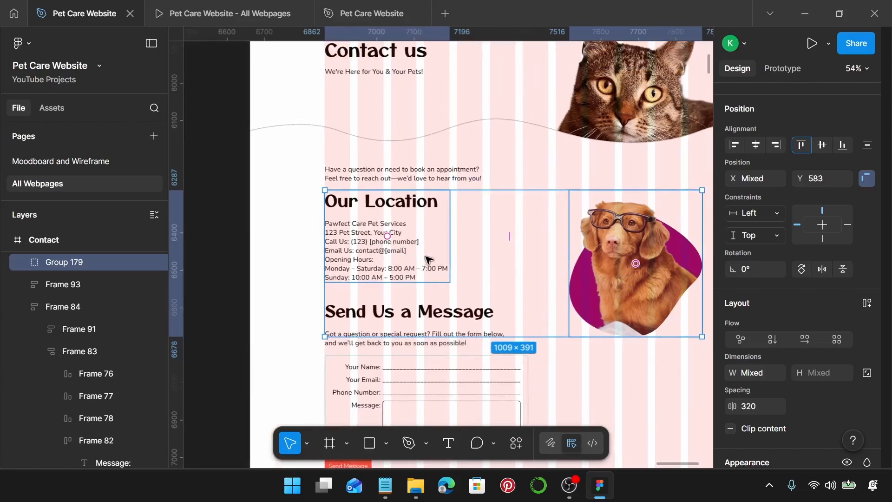
click(581, 351)
Step: Duplicate the column of paw-print groups beside the desktop styles frame and place the copy between the Blogs and Contact frames at X 4231
scroll(581, 350, down, 5)
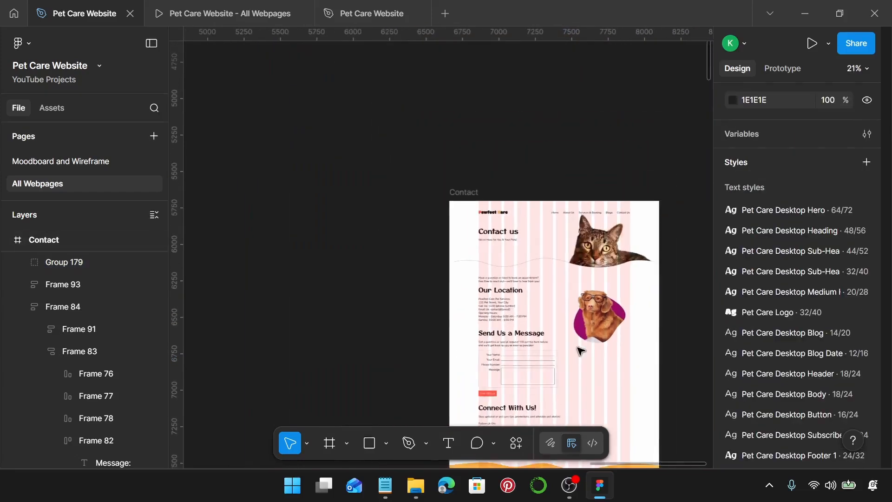
scroll(598, 209, down, 5)
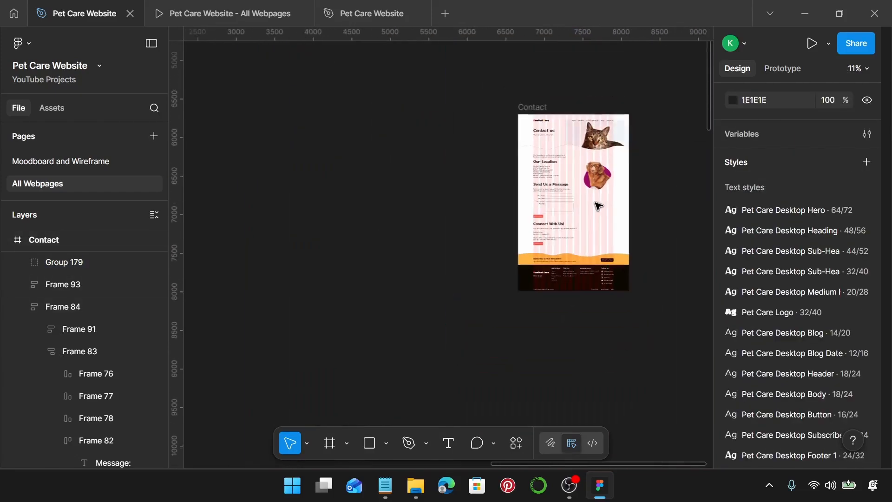
scroll(598, 206, left, 5)
scroll(590, 201, up, 3)
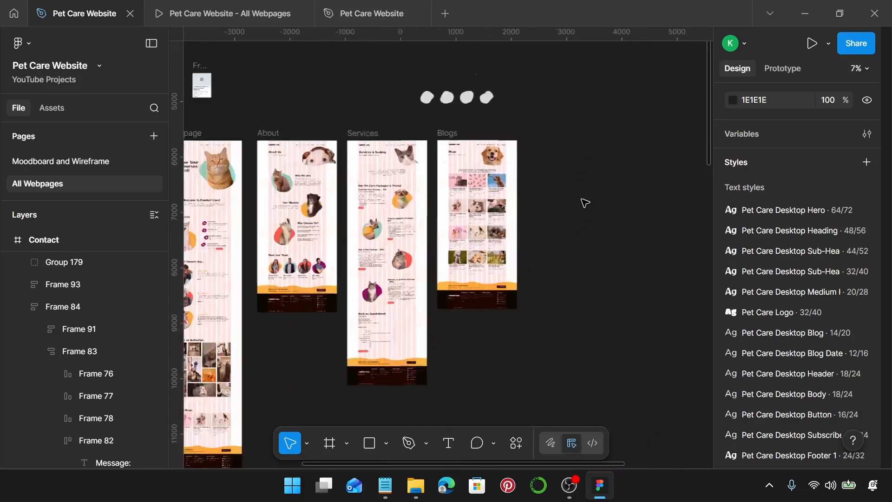
scroll(556, 209, down, 5)
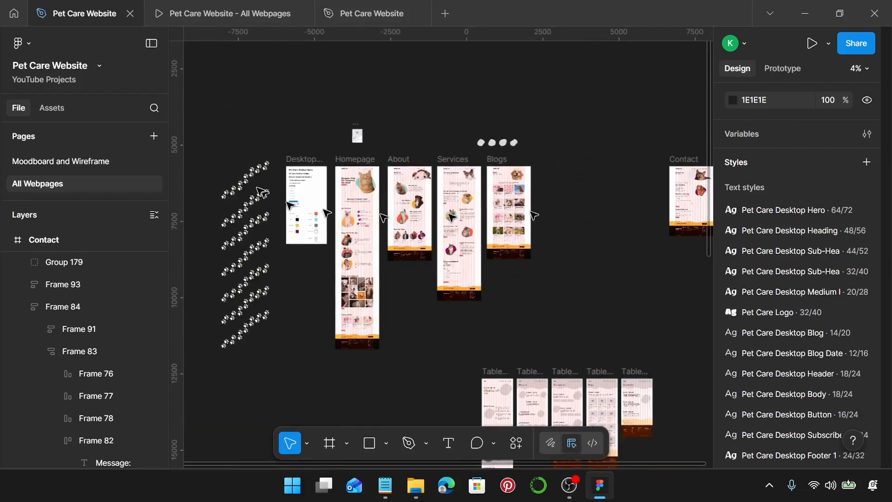
click(255, 298)
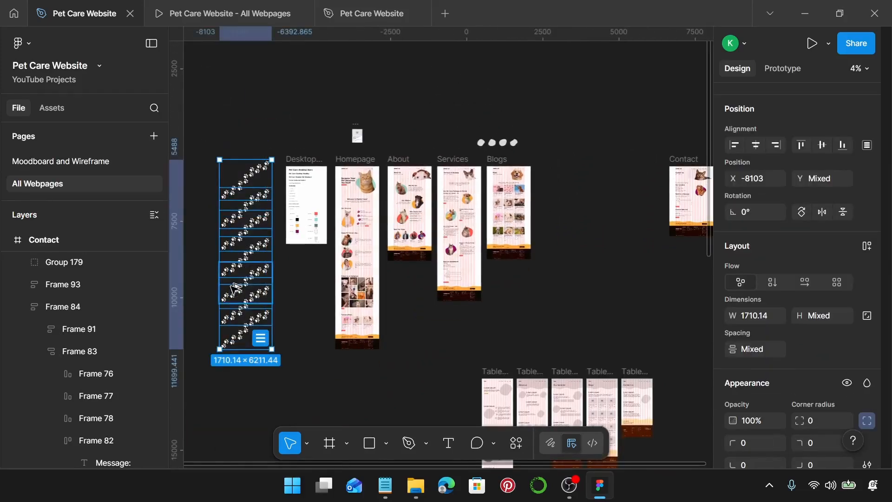
drag(256, 298, 614, 293)
scroll(611, 296, right, 1)
scroll(653, 254, up, 4)
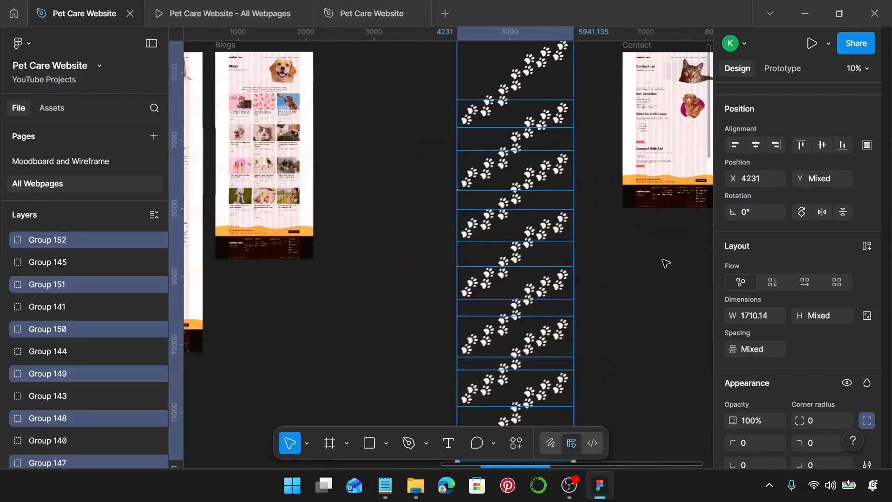
Step: Delete the four lowest paw-print groups from the copied column
click(539, 255)
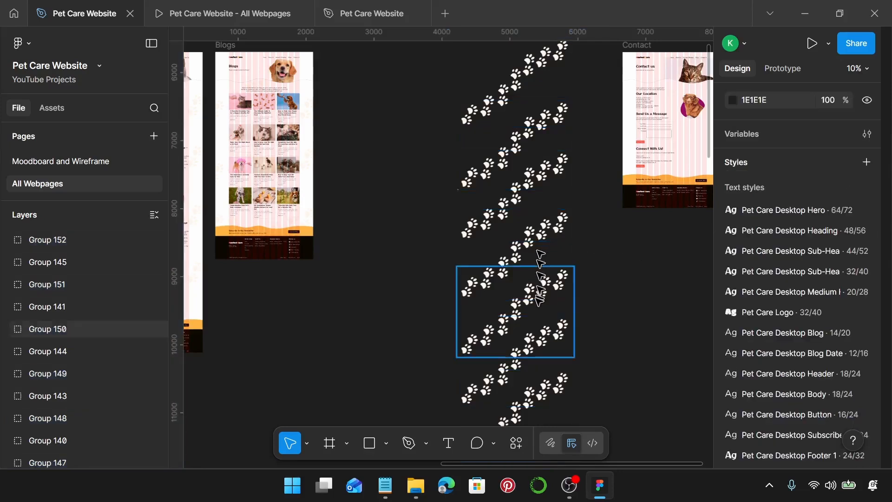
click(513, 297)
shift+click(513, 310)
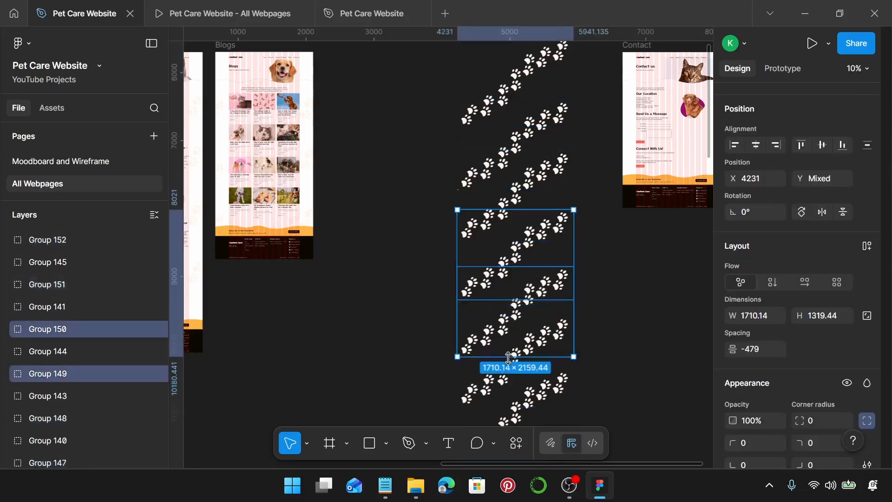
shift+click(513, 386)
scroll(514, 388, down, 1)
scroll(514, 388, down, 1)
shift+click(513, 387)
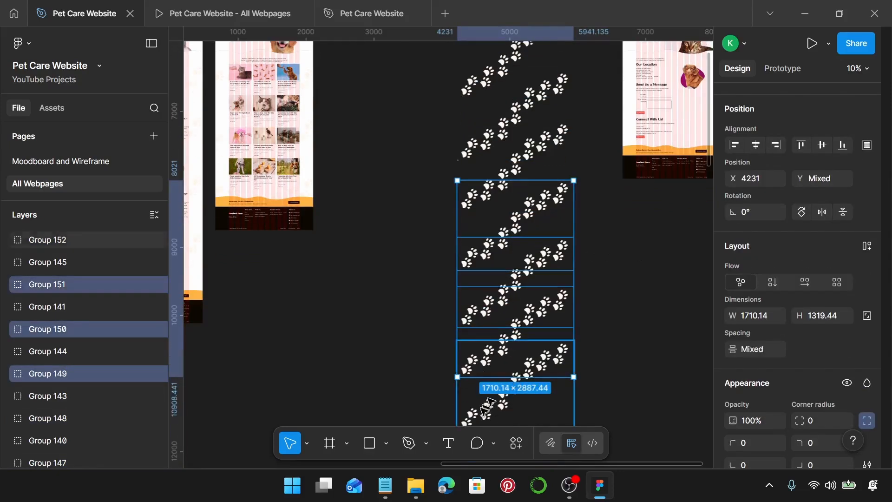
key(Delete)
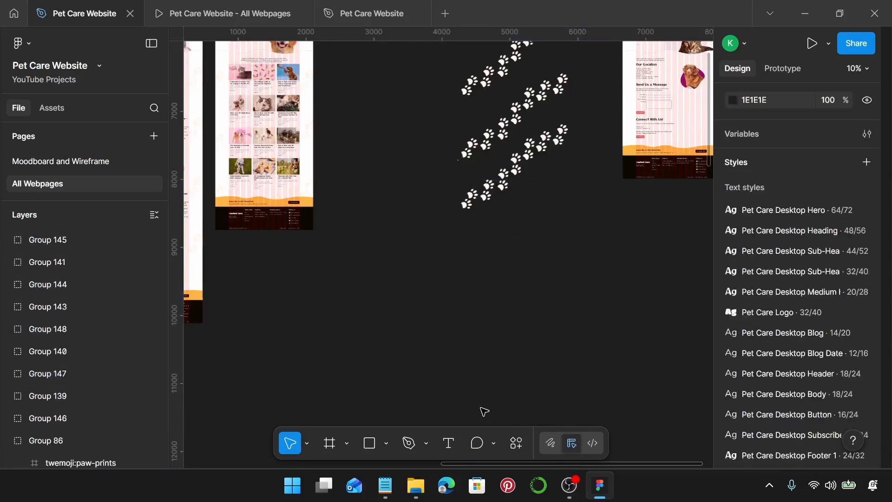
Step: Group the three remaining copied paw-print groups into a single group
scroll(442, 249, up, 5)
drag(423, 185, 575, 428)
scroll(581, 409, down, 1)
key(ctrl+g)
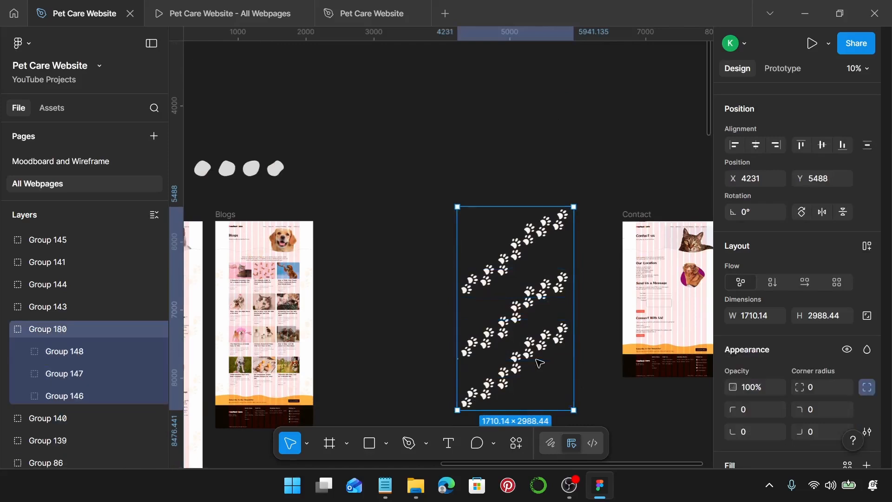
Step: Move the new paw-print group into the Contact frame at X -173, Y -216 and send it behind the page content
scroll(535, 358, down, 2)
scroll(525, 344, right, 1)
drag(483, 281, 628, 286)
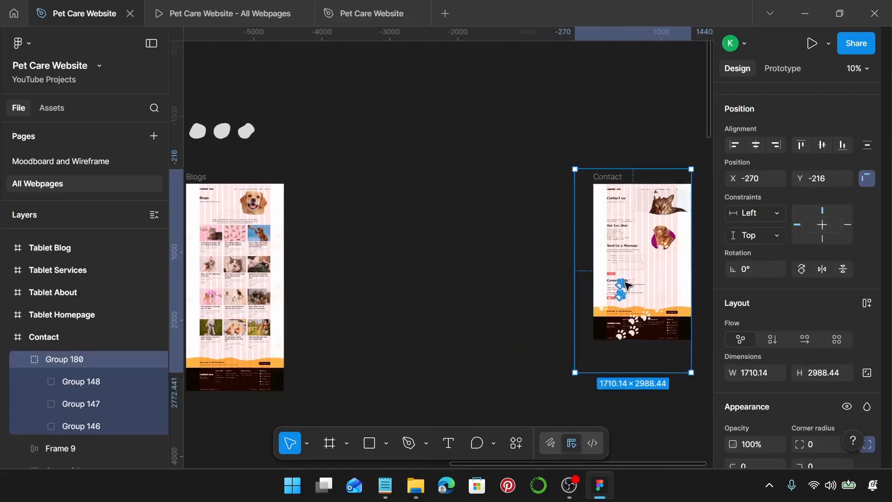
scroll(628, 286, up, 3)
scroll(623, 281, right, 4)
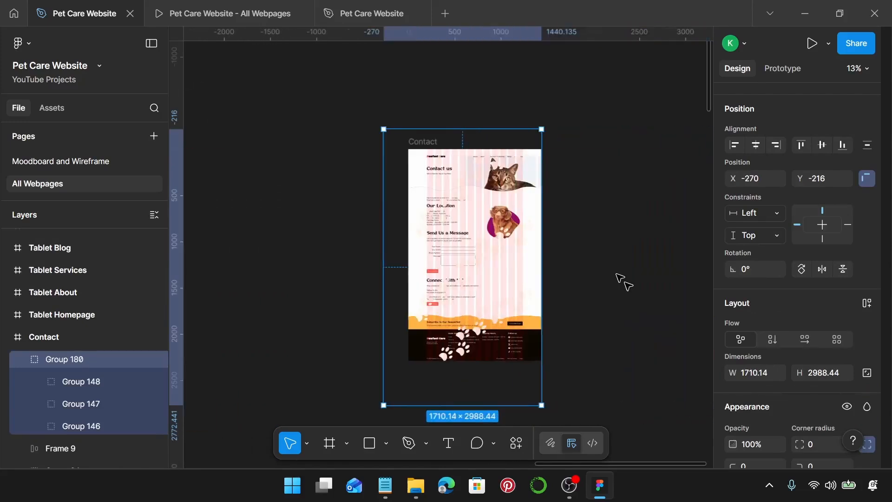
scroll(511, 279, up, 6)
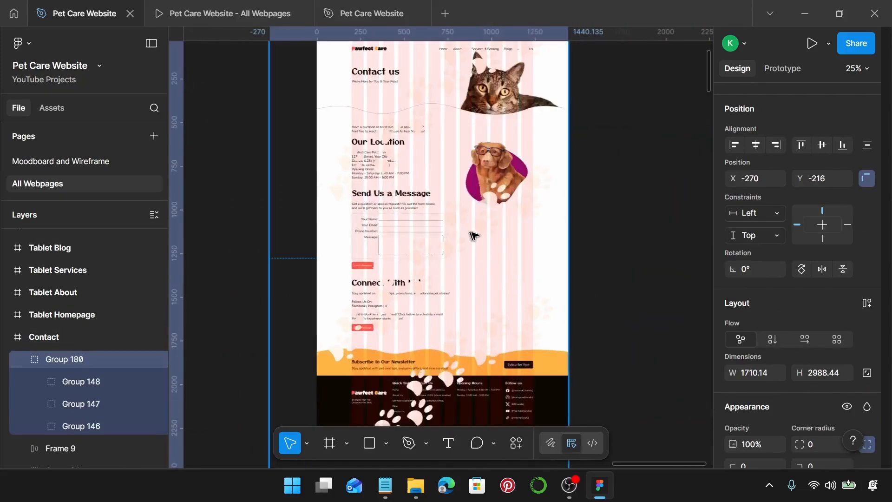
drag(475, 235, 487, 234)
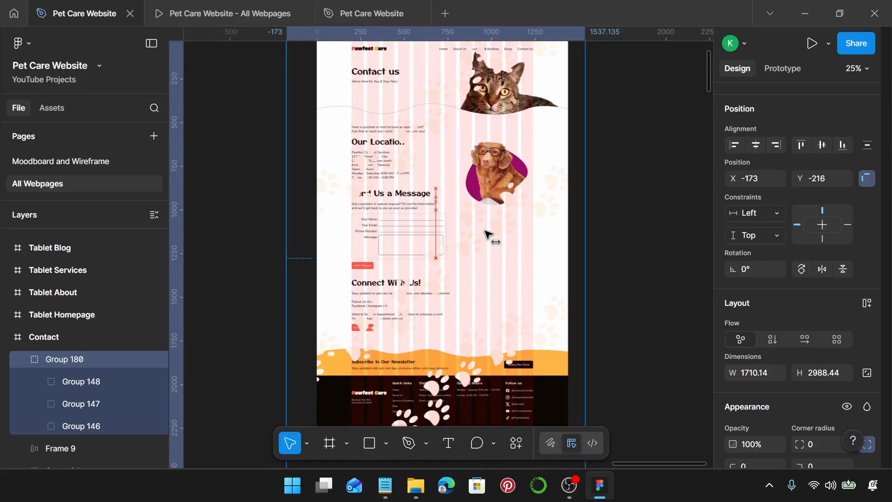
scroll(488, 234, down, 4)
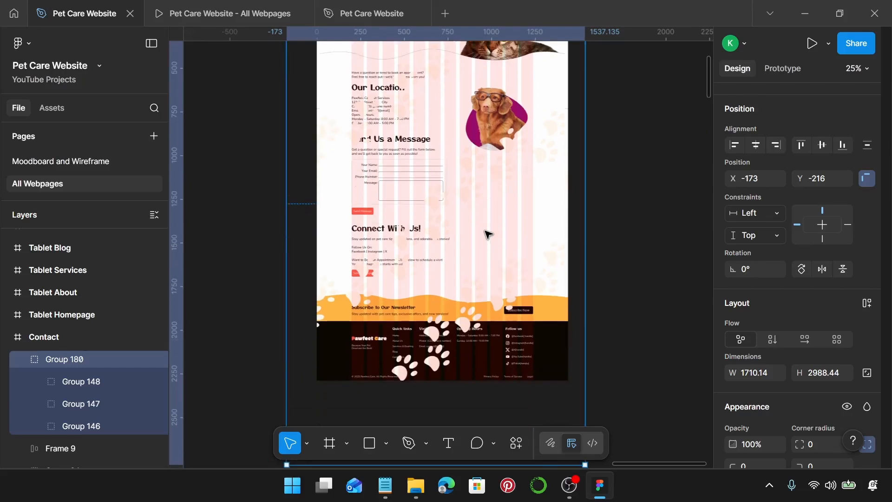
scroll(488, 234, up, 10)
scroll(488, 235, down, 1)
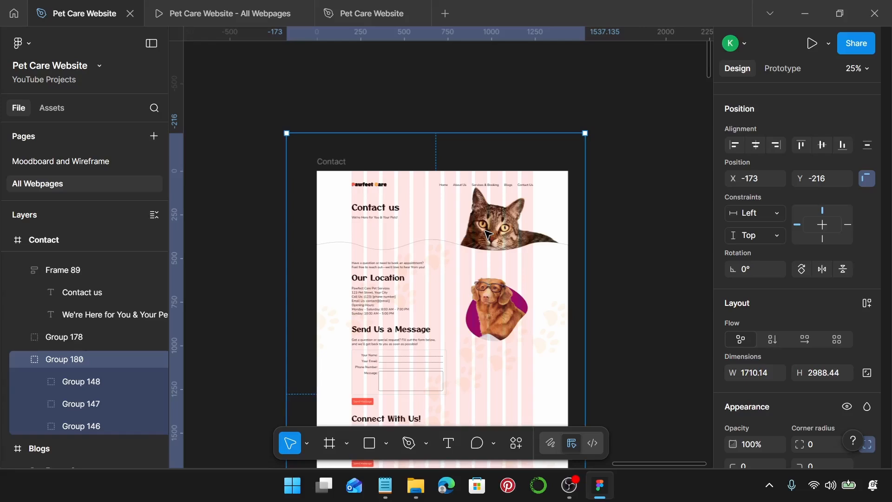
Step: Review the Contact page in the prototype preview from header to footer, and return to the design file
click(214, 10)
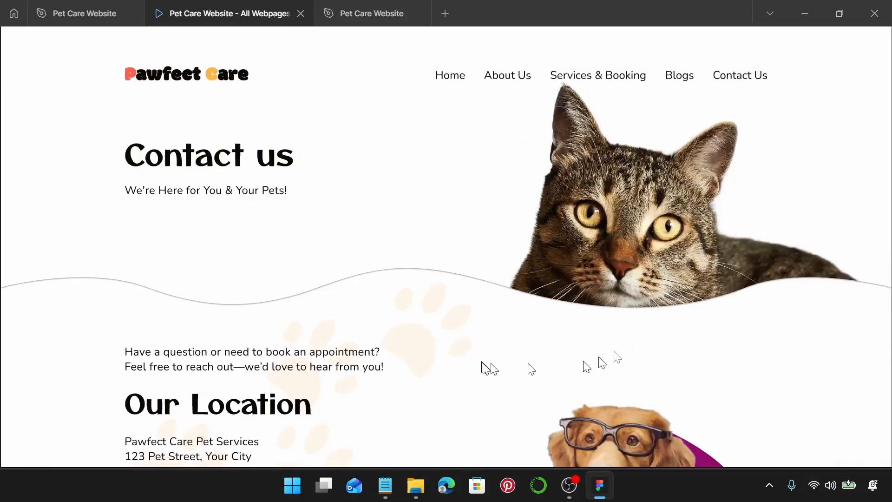
scroll(630, 333, down, 3)
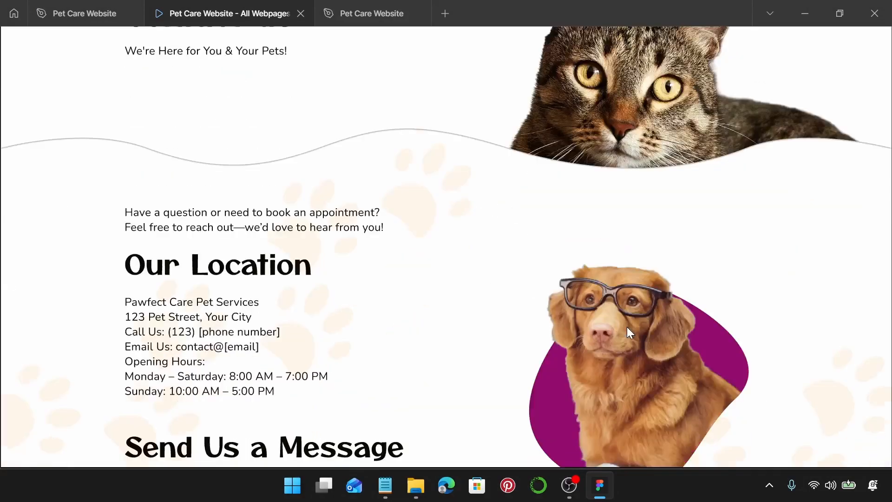
scroll(627, 328, down, 8)
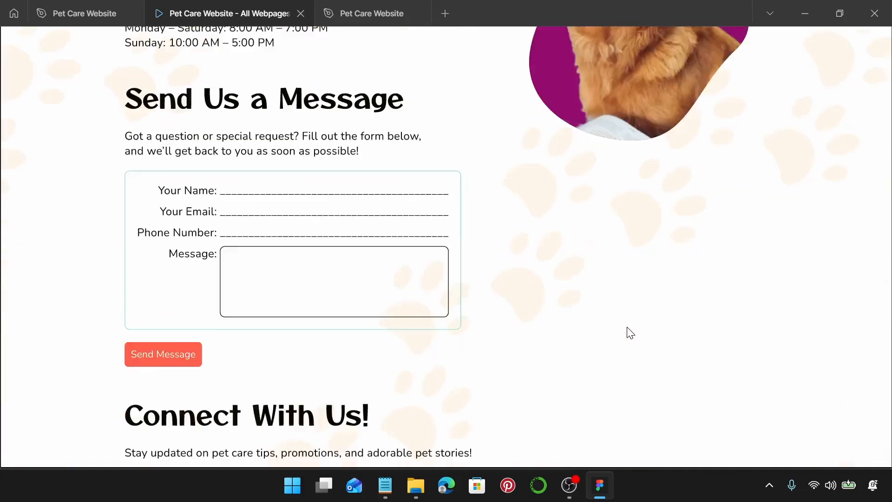
scroll(630, 333, down, 10)
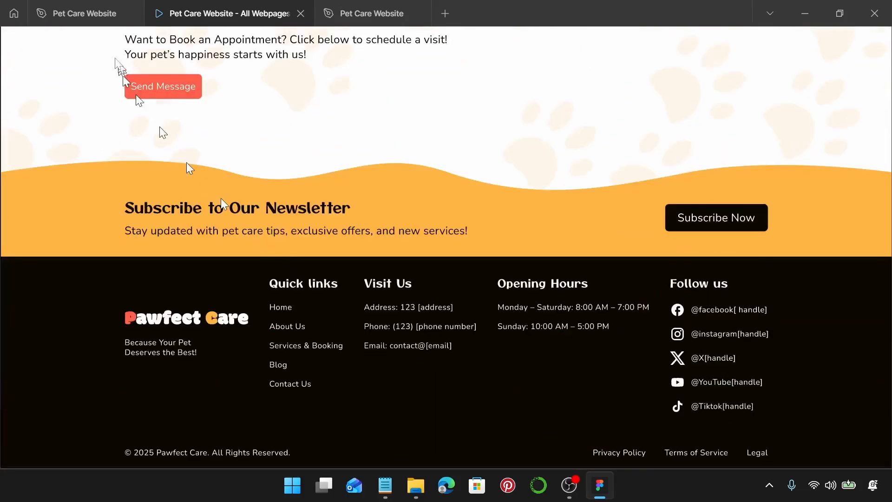
click(74, 13)
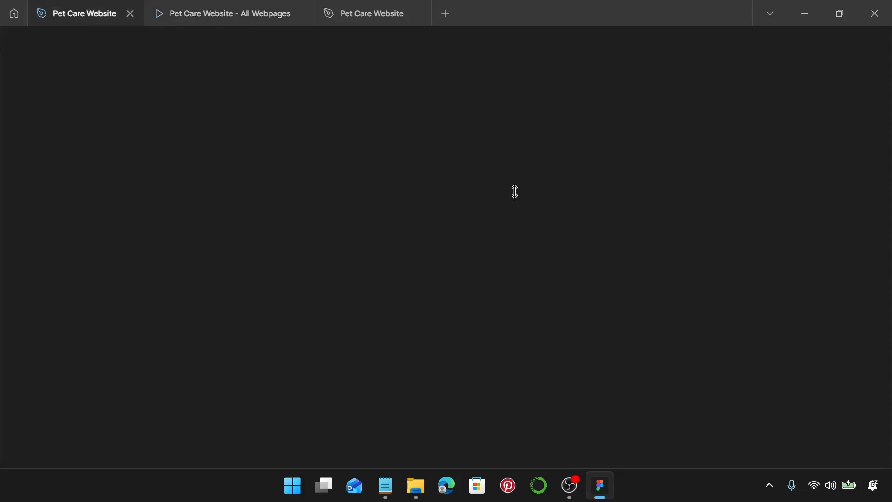
Step: Move the Contact frame beside the Blogs frame, to X 2296, Y 5704, in line with the other desktop pages
scroll(582, 221, down, 3)
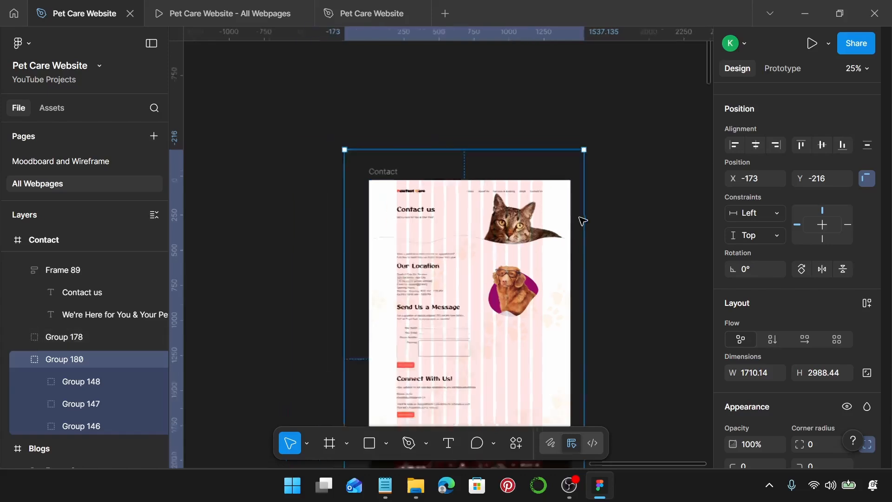
scroll(581, 214, down, 3)
scroll(579, 214, left, 5)
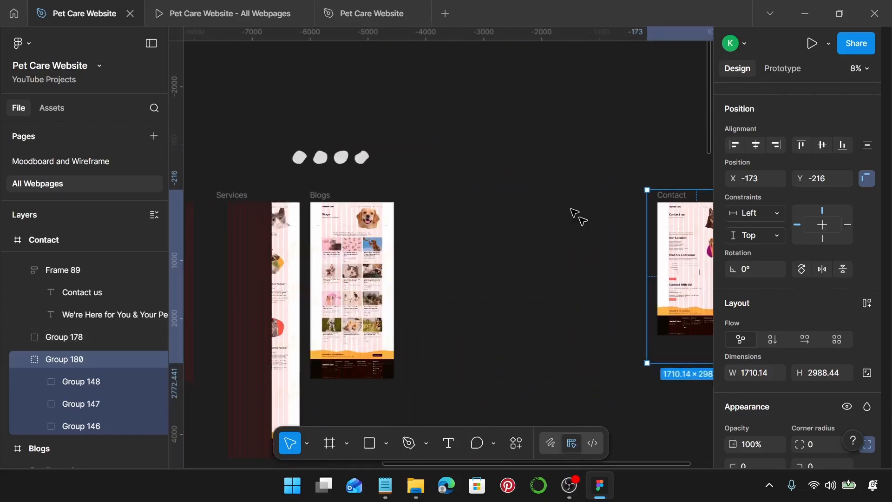
click(616, 212)
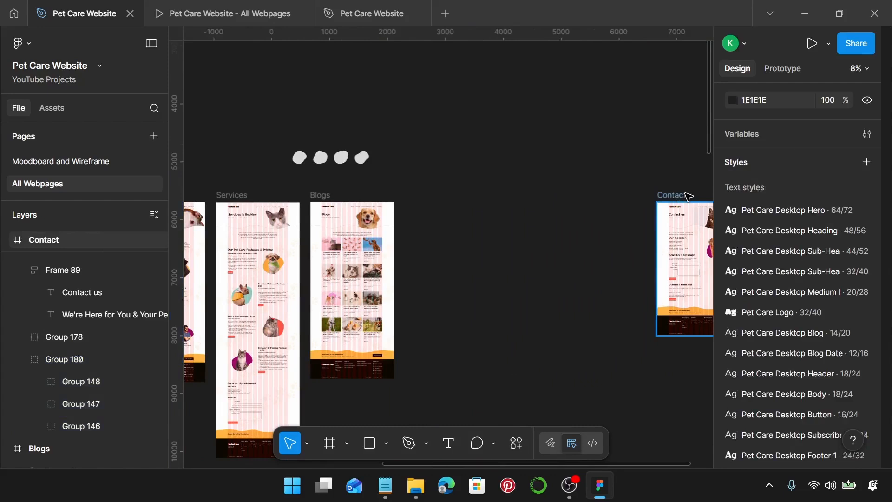
click(683, 195)
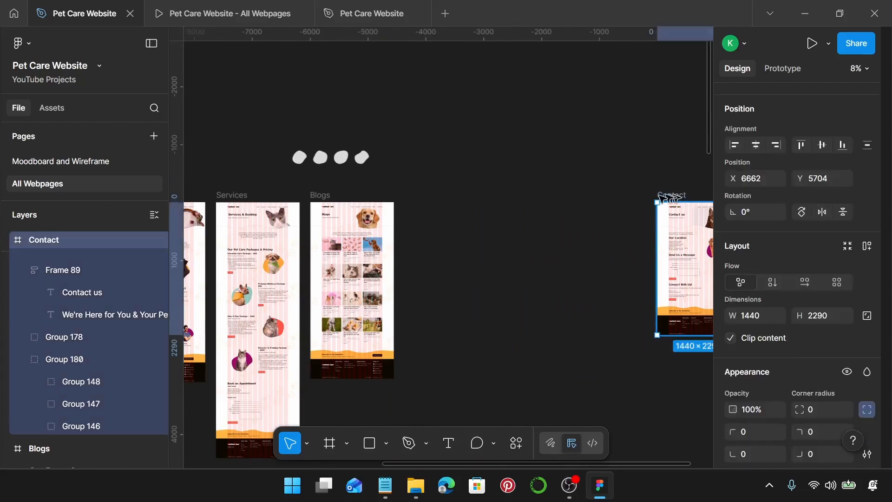
drag(669, 198, 419, 201)
scroll(416, 200, left, 4)
scroll(416, 200, down, 2)
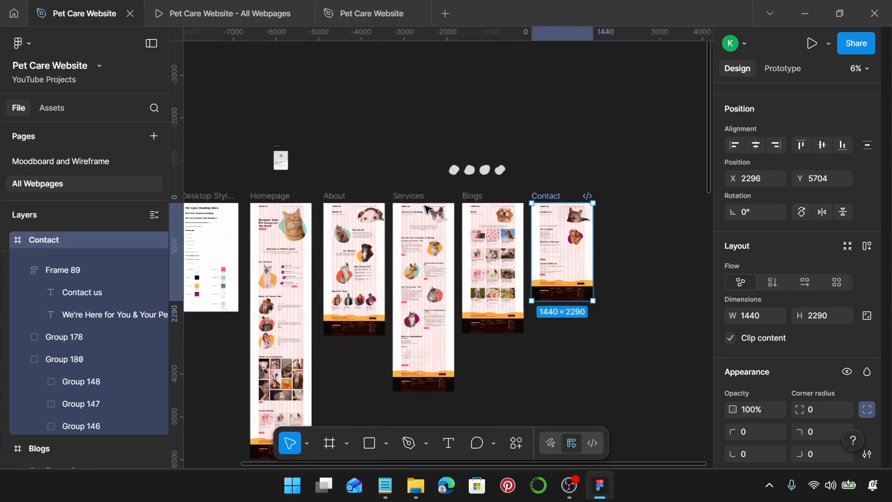
scroll(424, 206, left, 1)
scroll(427, 210, left, 1)
scroll(427, 210, down, 1)
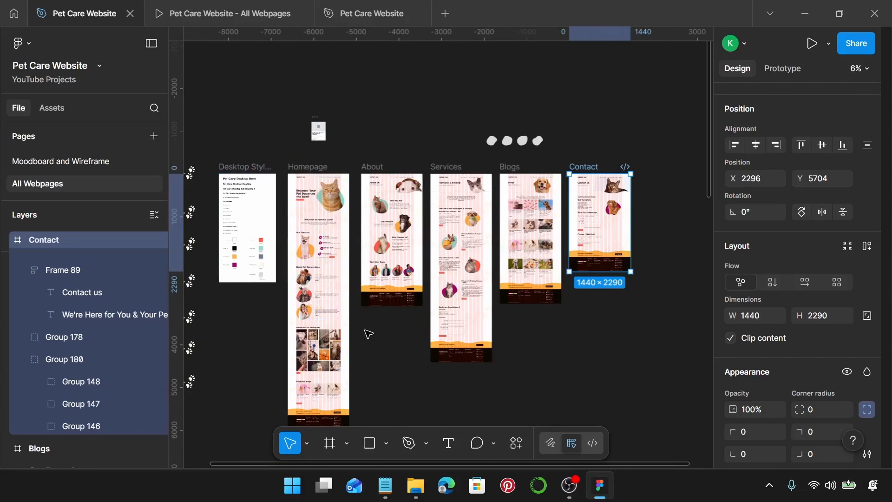
scroll(369, 334, down, 2)
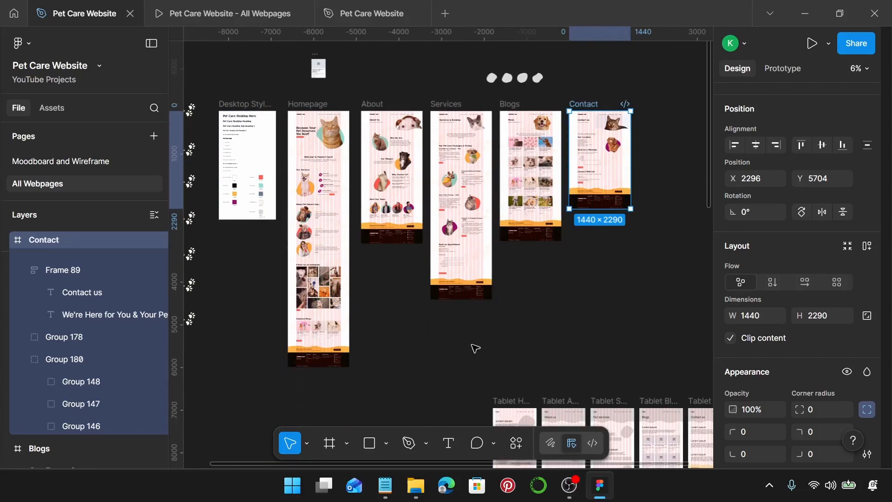
click(476, 348)
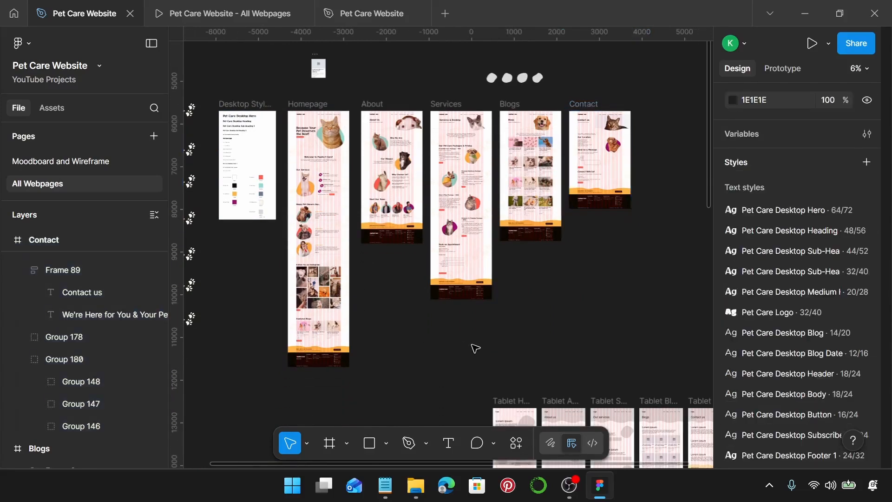